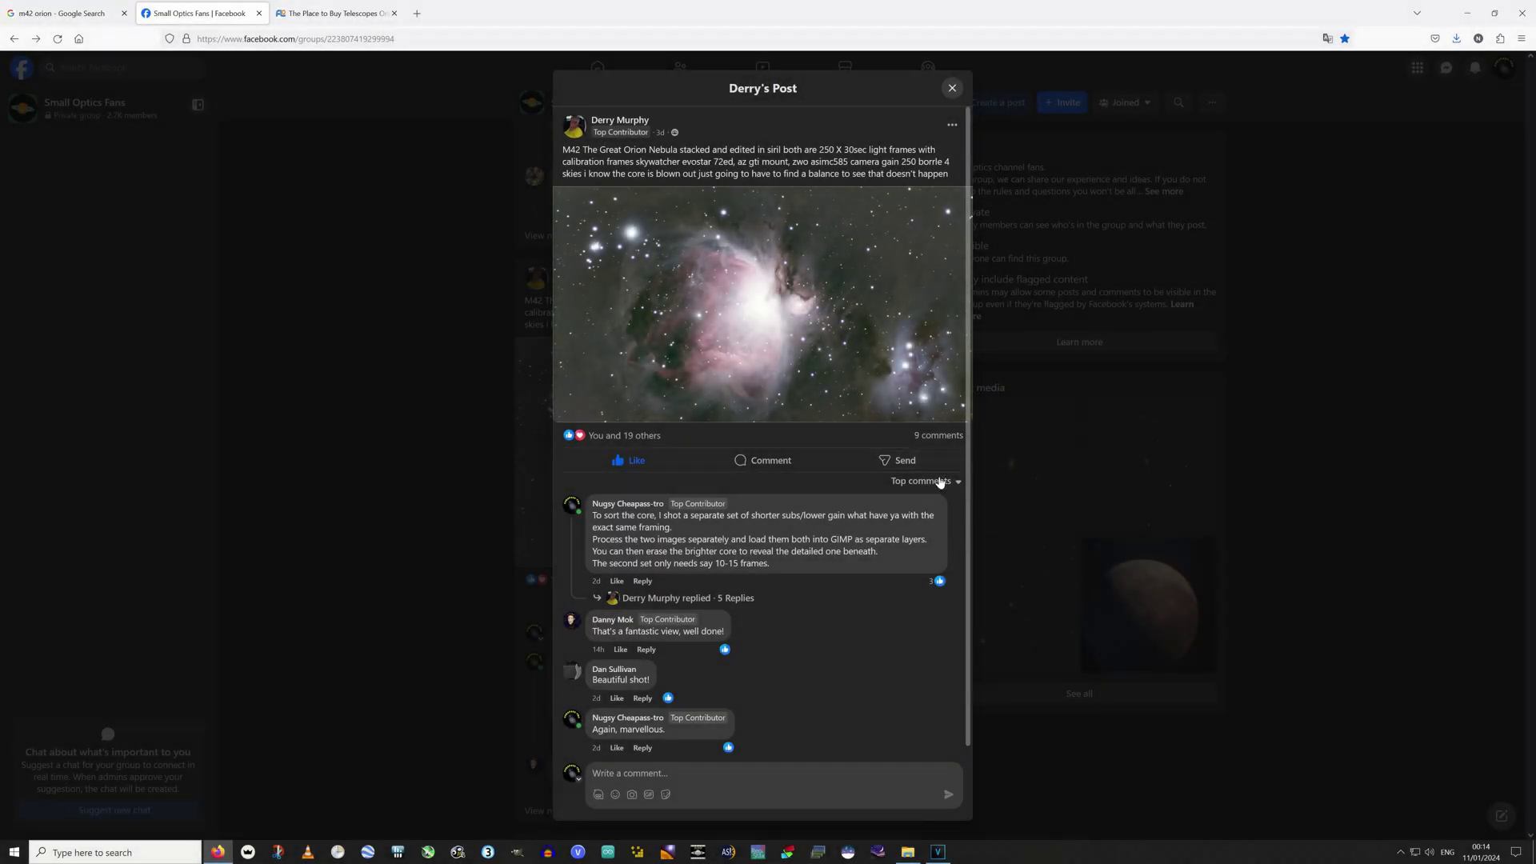
Switch the M42 post to All comments and briefly view the nebula photo full-screen
{"action": "left_click", "coordinate": [940, 480]}
{"action": "left_click", "coordinate": [829, 575]}
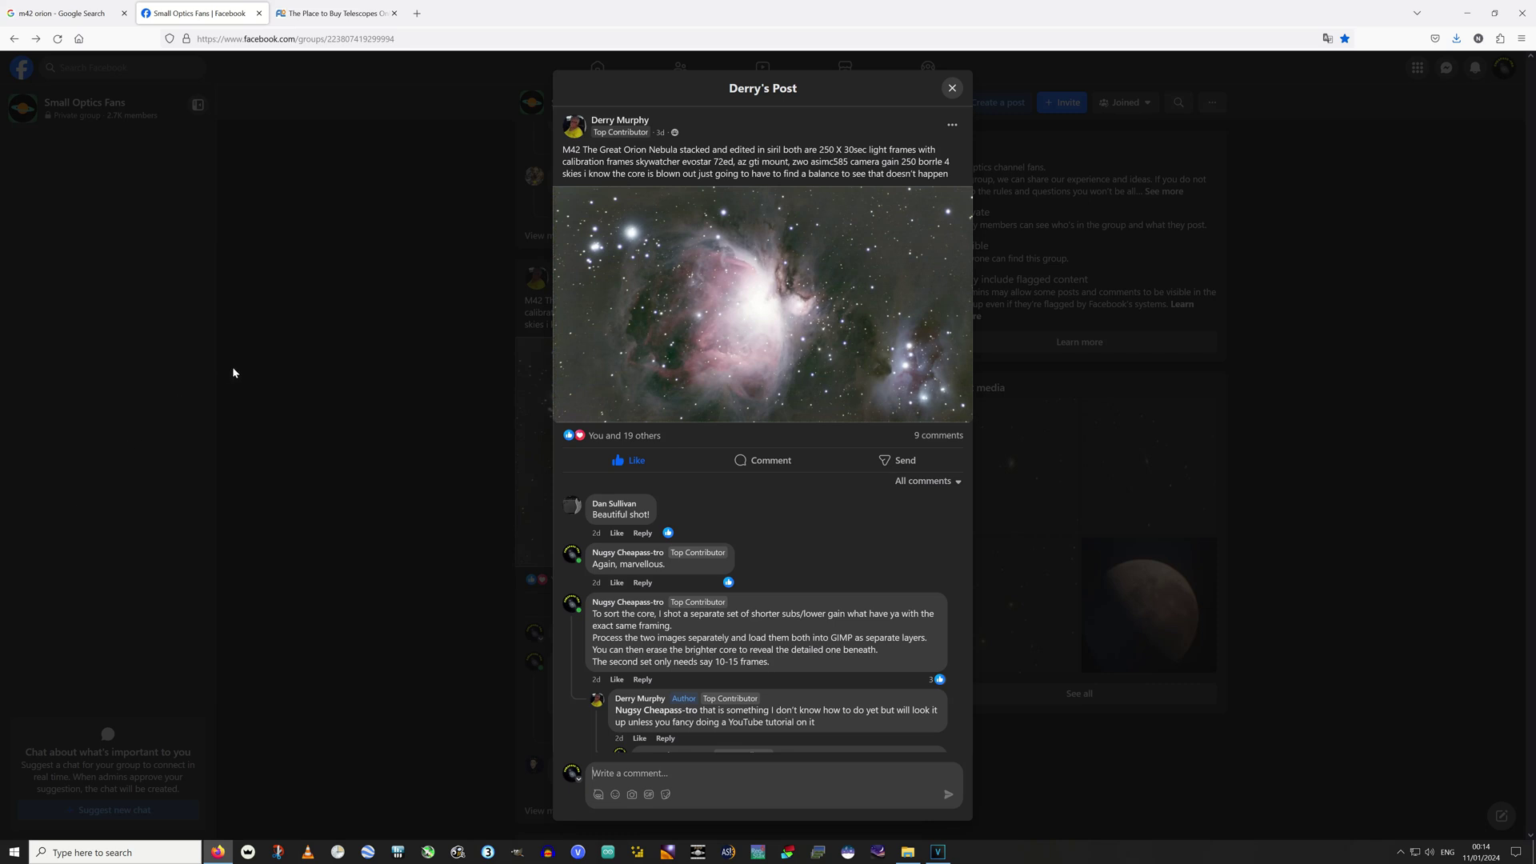
{"action": "left_click", "coordinate": [774, 319]}
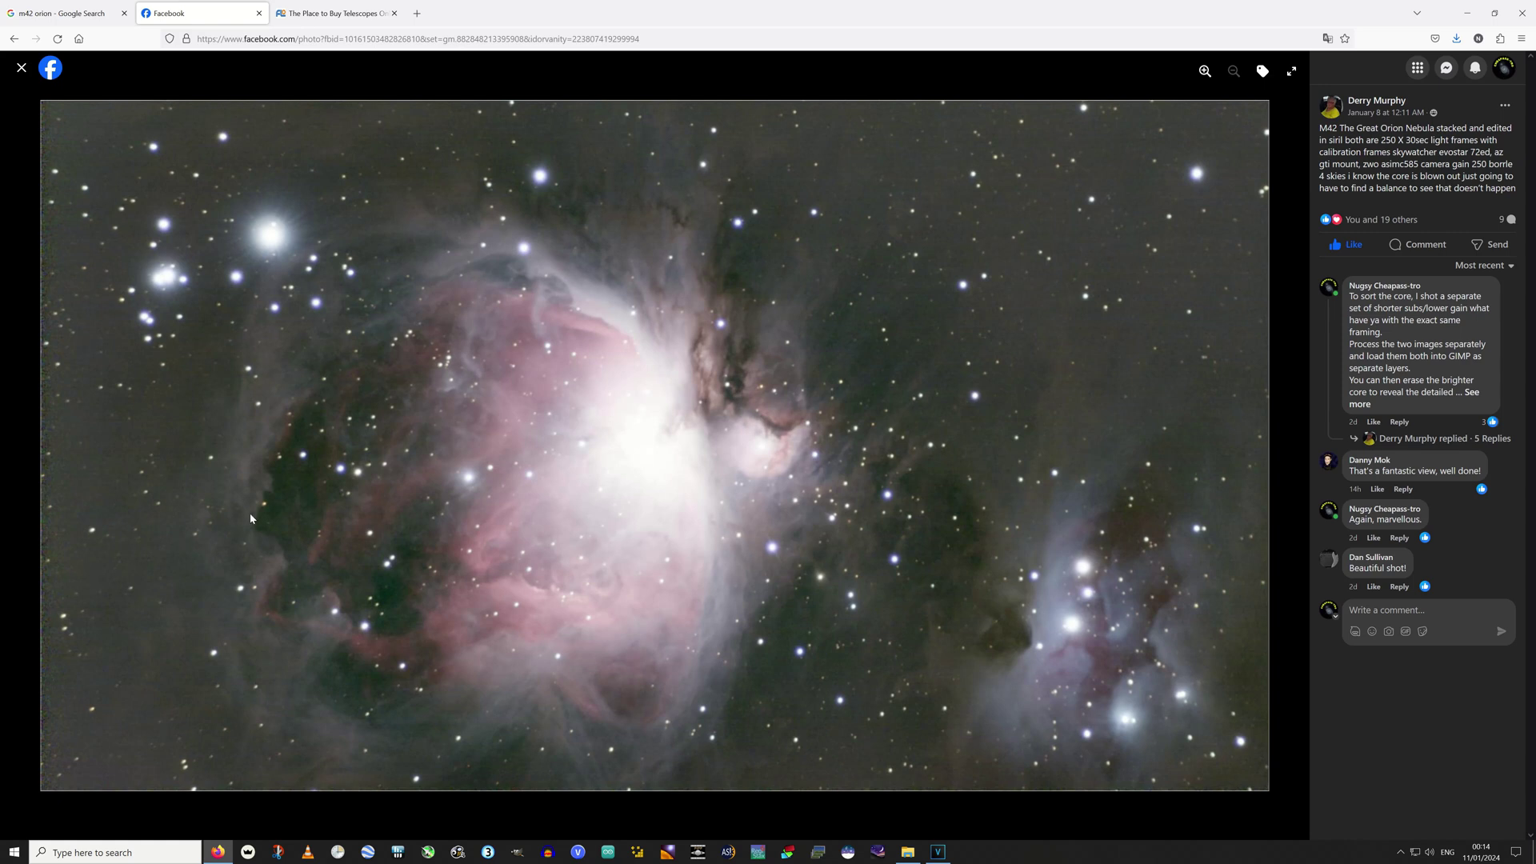
{"action": "left_click", "coordinate": [21, 67]}
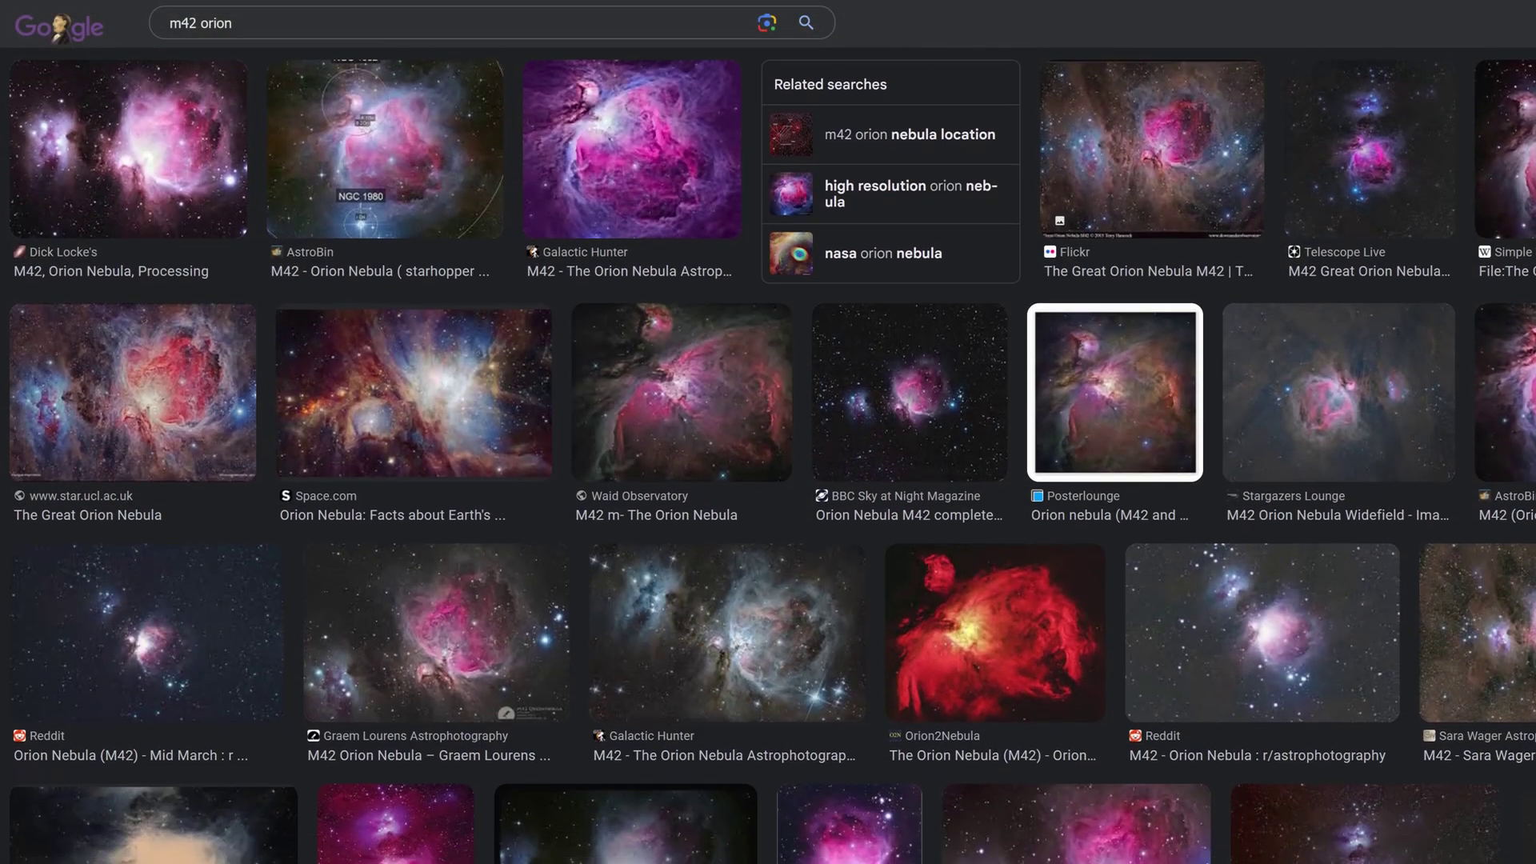
Scroll down and back up through the 'm42 orion' image results
{"action": "scroll", "coordinate": [768, 456], "scroll_direction": "down", "scroll_amount": 1}
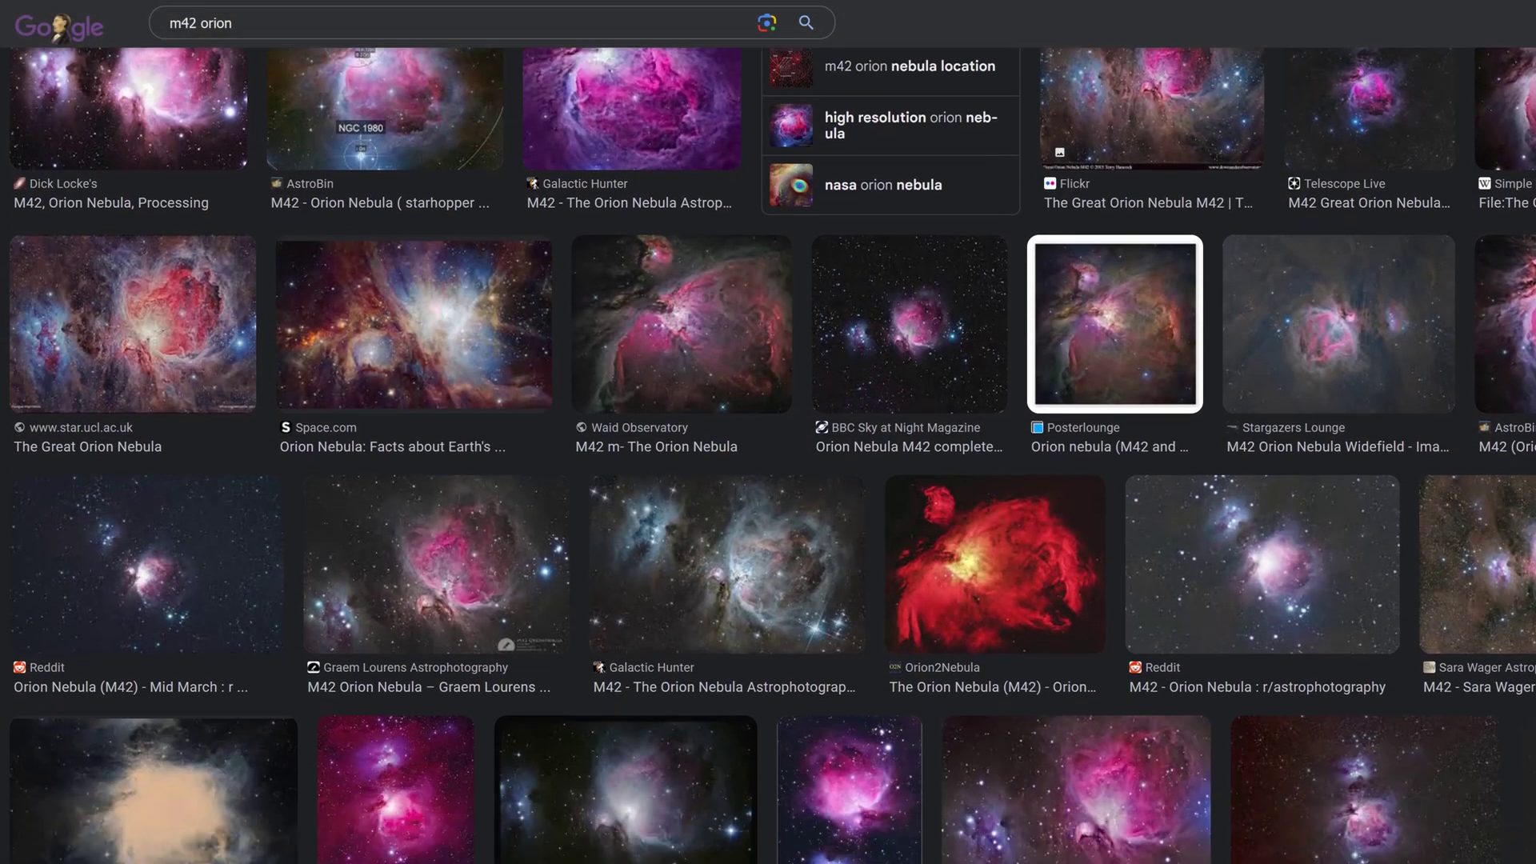
{"action": "scroll", "coordinate": [768, 456], "scroll_direction": "down", "scroll_amount": 5}
{"action": "scroll", "coordinate": [768, 456], "scroll_direction": "up", "scroll_amount": 1}
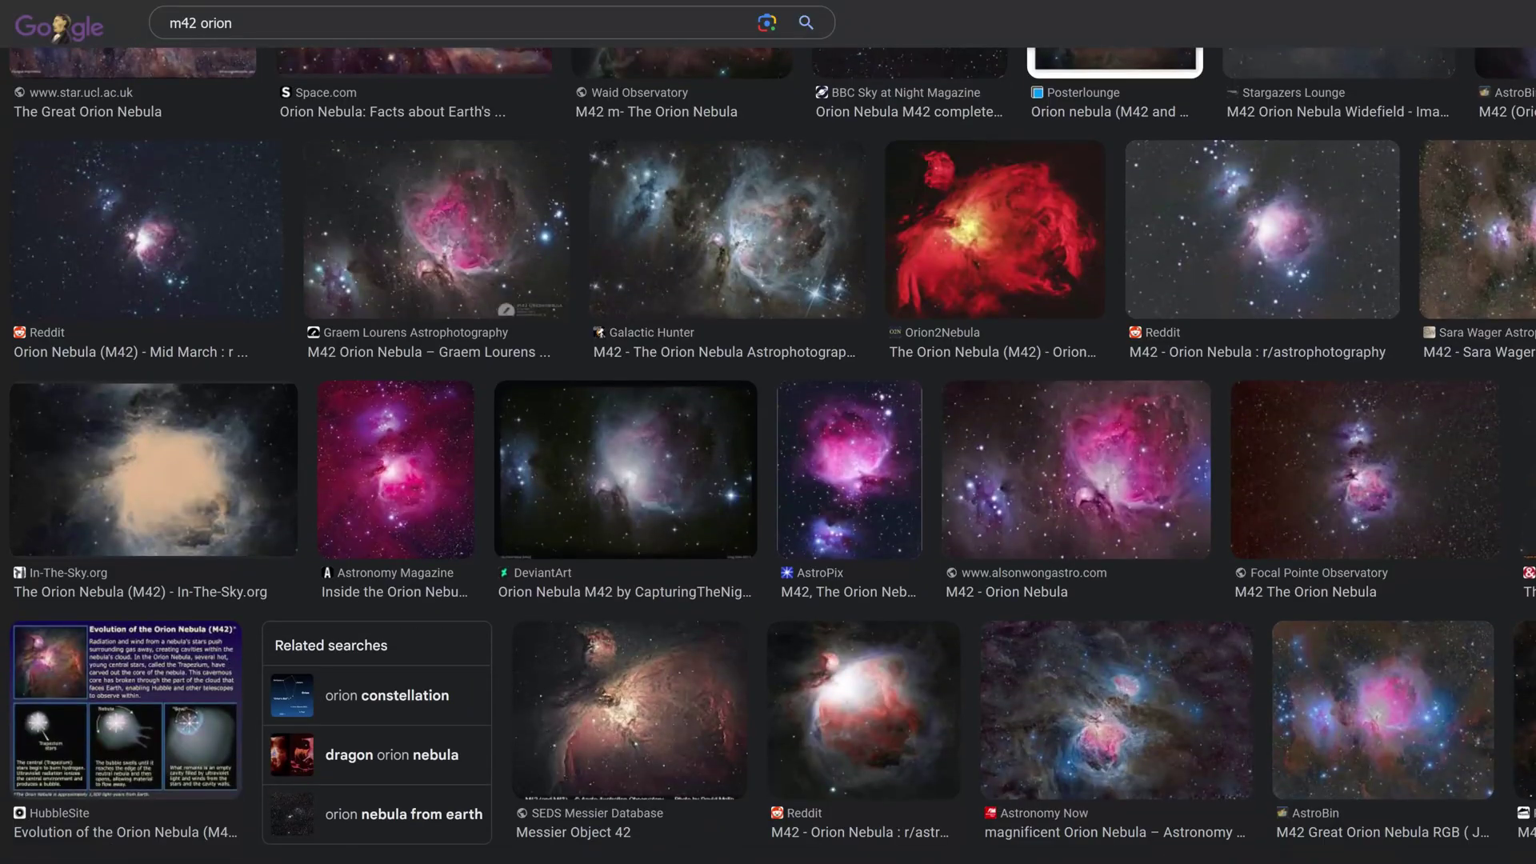
{"action": "scroll", "coordinate": [768, 456], "scroll_direction": "up", "scroll_amount": 2}
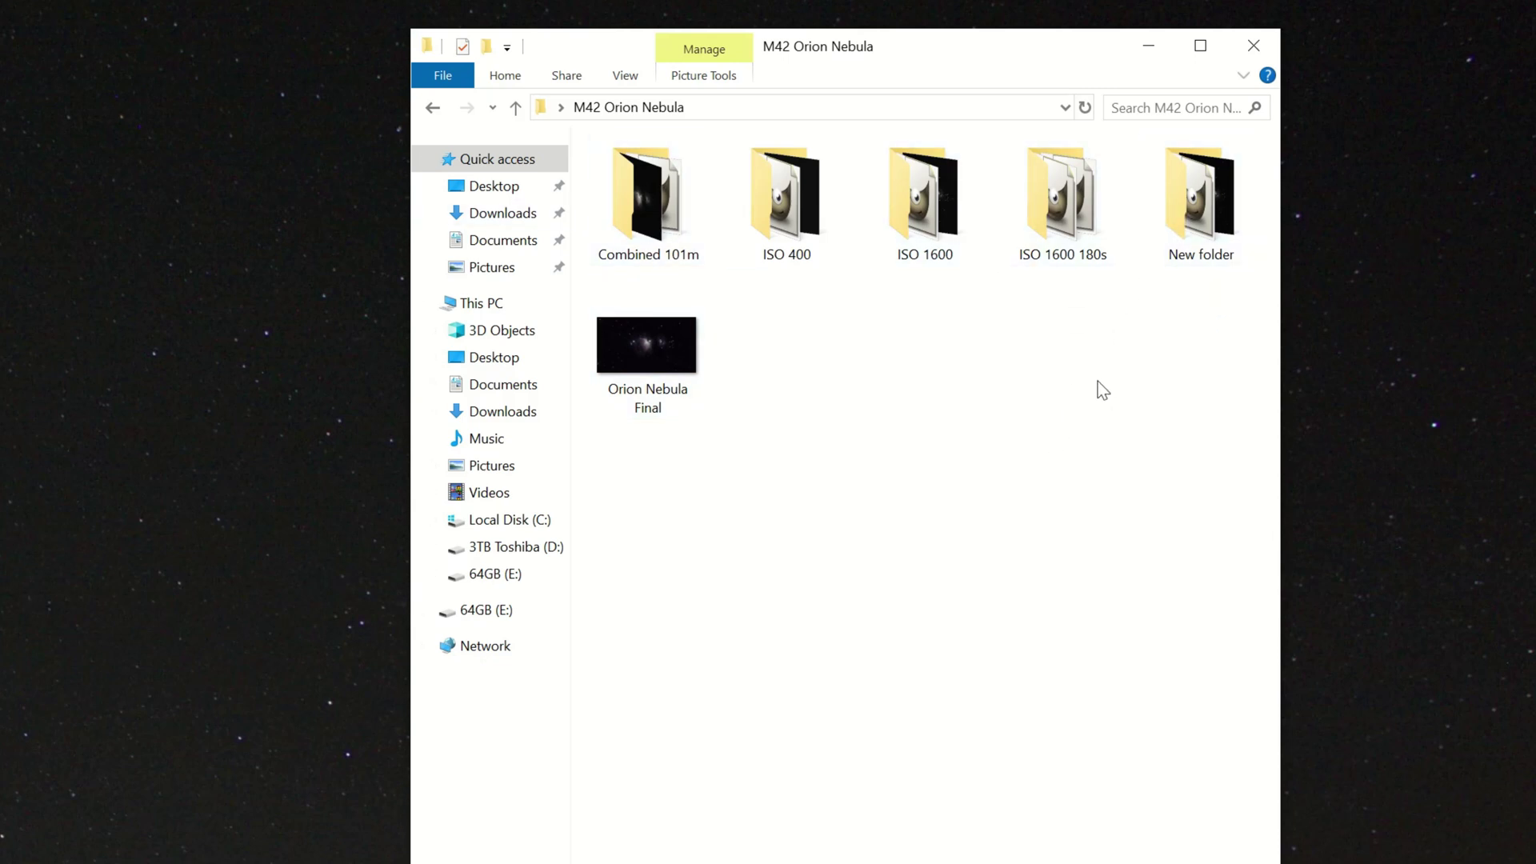
Open the ISO 400 capture folder after briefly selecting the ISO 1600 180s folder
{"action": "left_click", "coordinate": [1082, 238]}
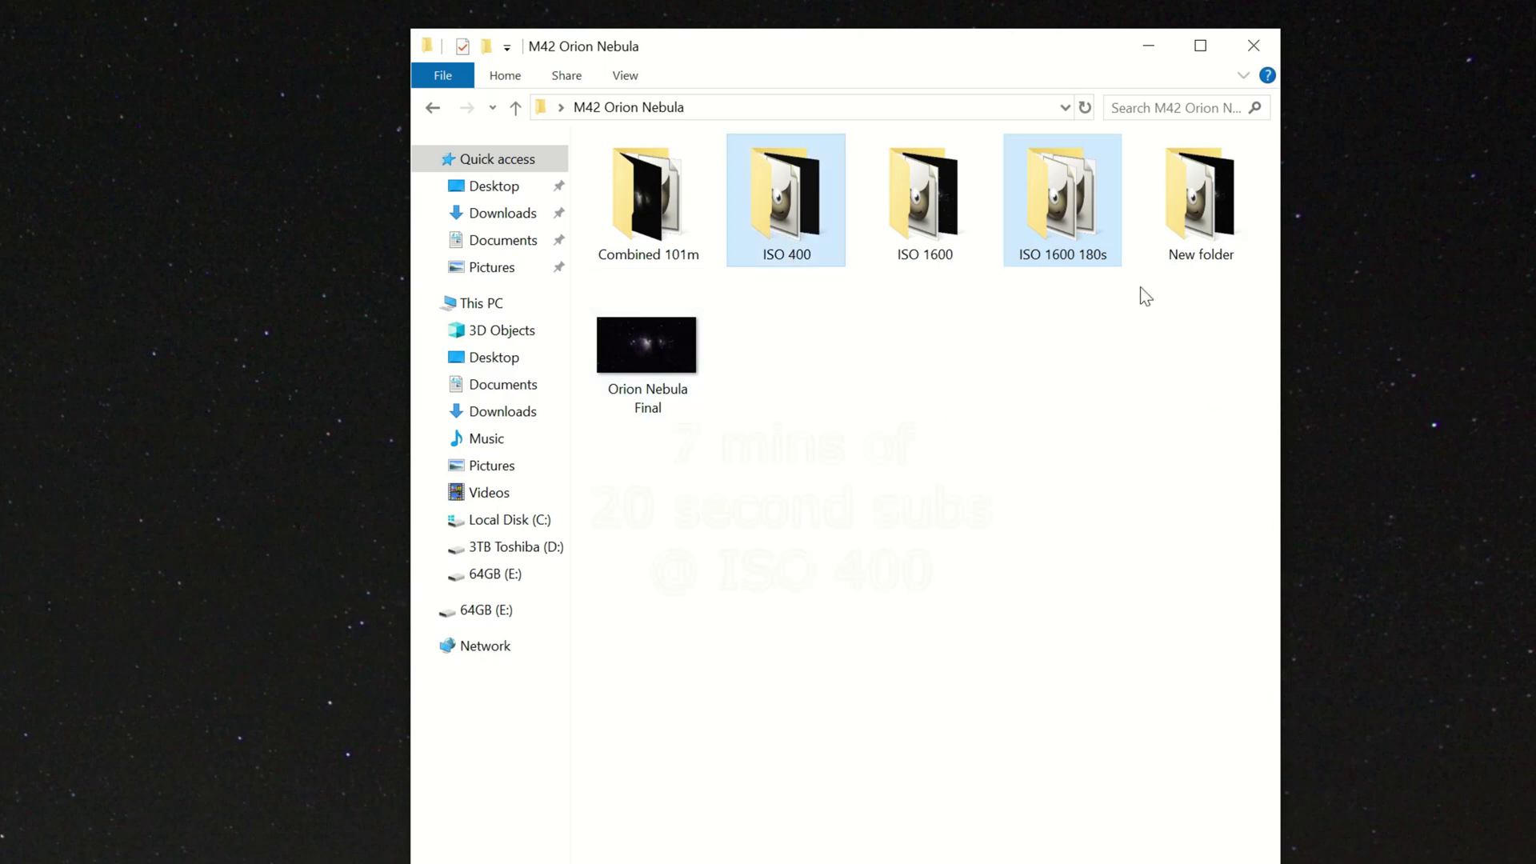
{"action": "left_click", "coordinate": [853, 494]}
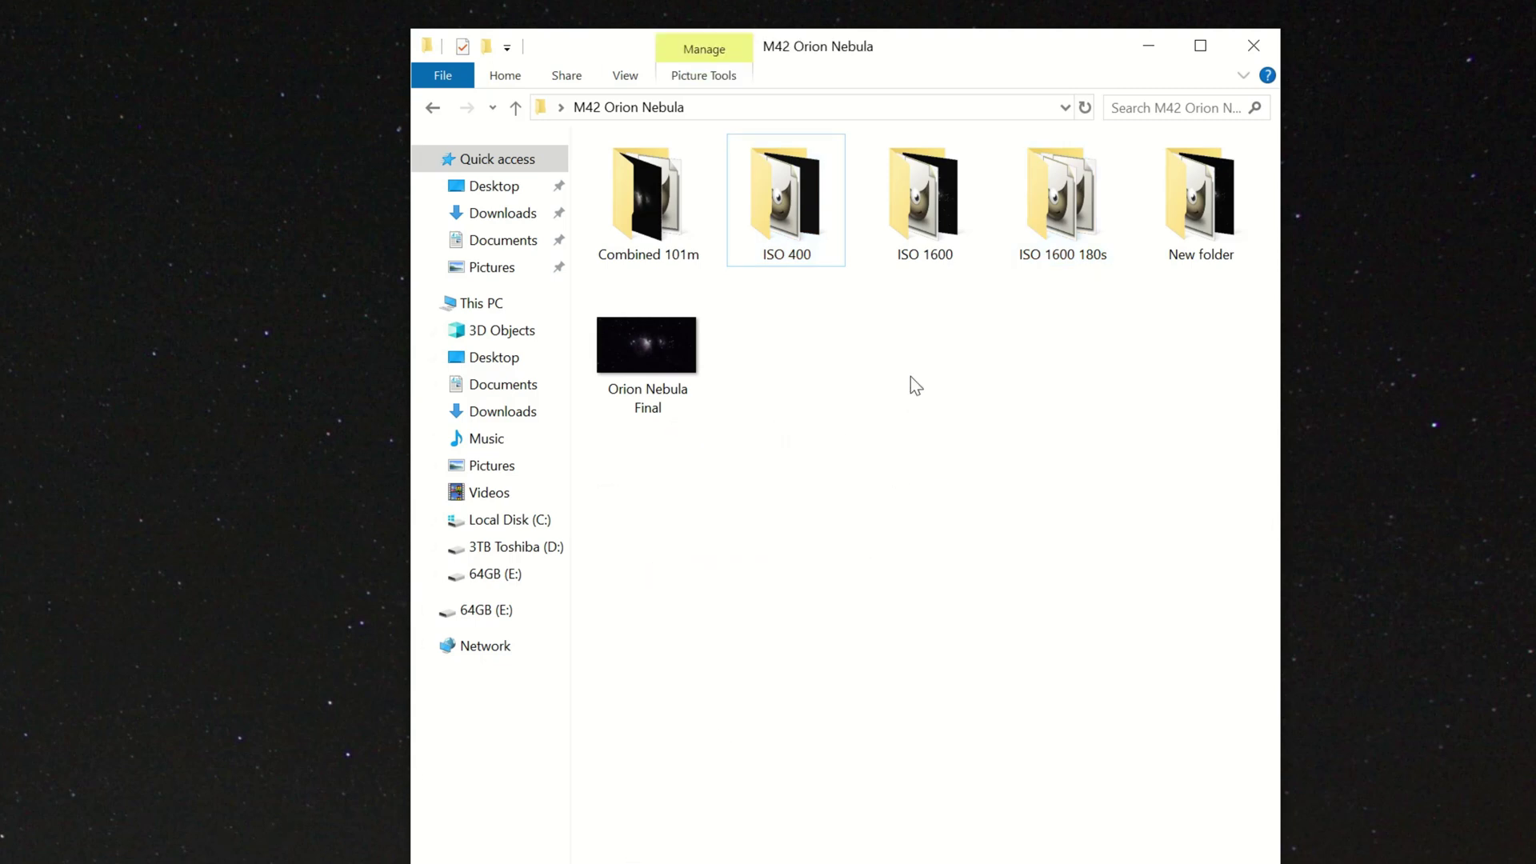
{"action": "left_click", "coordinate": [808, 251]}
{"action": "double_click", "coordinate": [815, 249]}
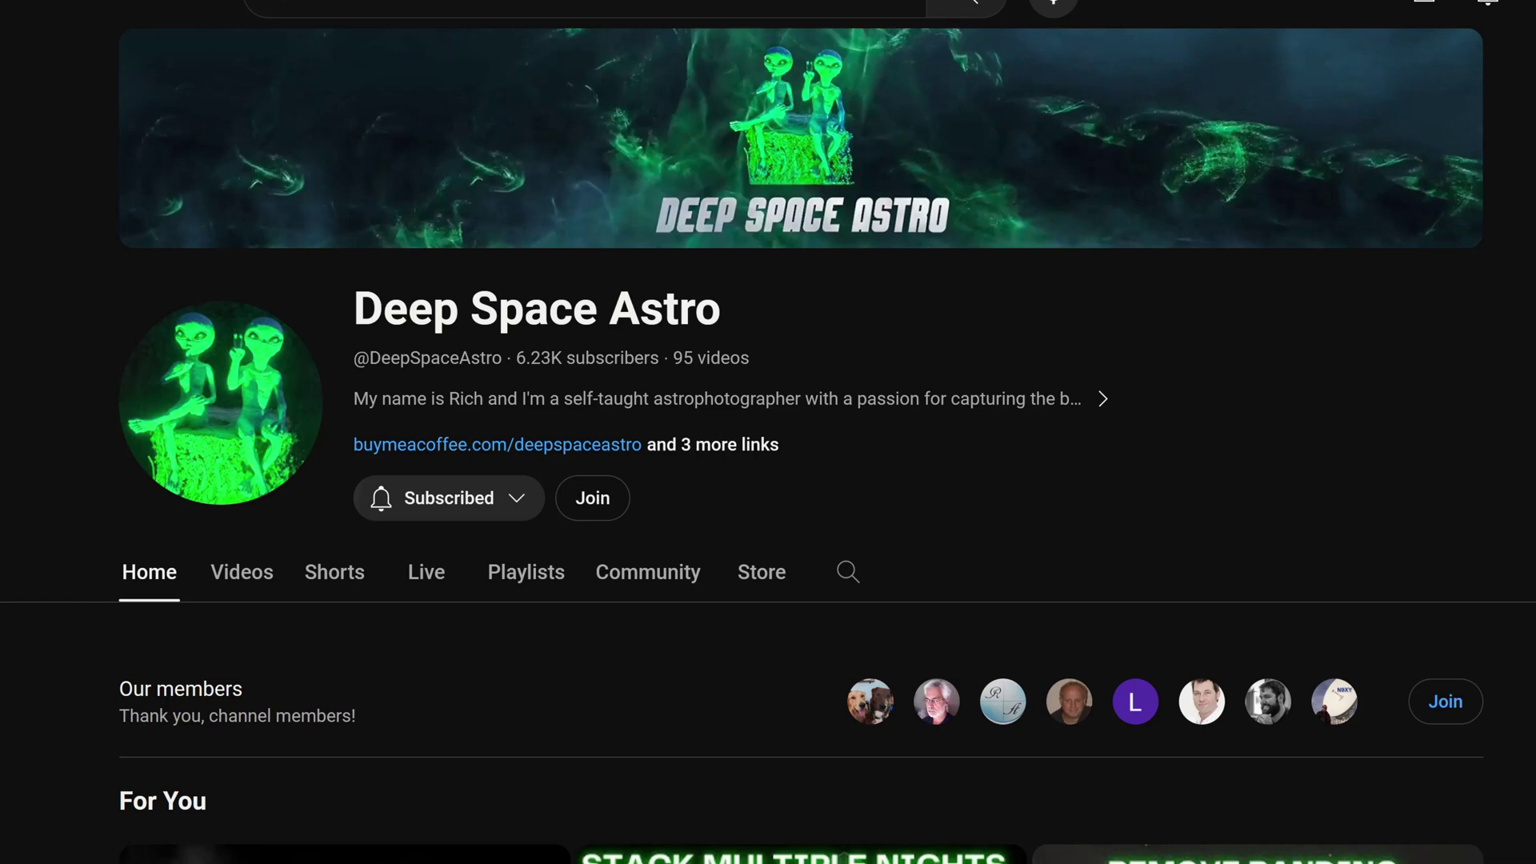
{"action": "scroll", "coordinate": [768, 444], "scroll_direction": "down", "scroll_amount": 6}
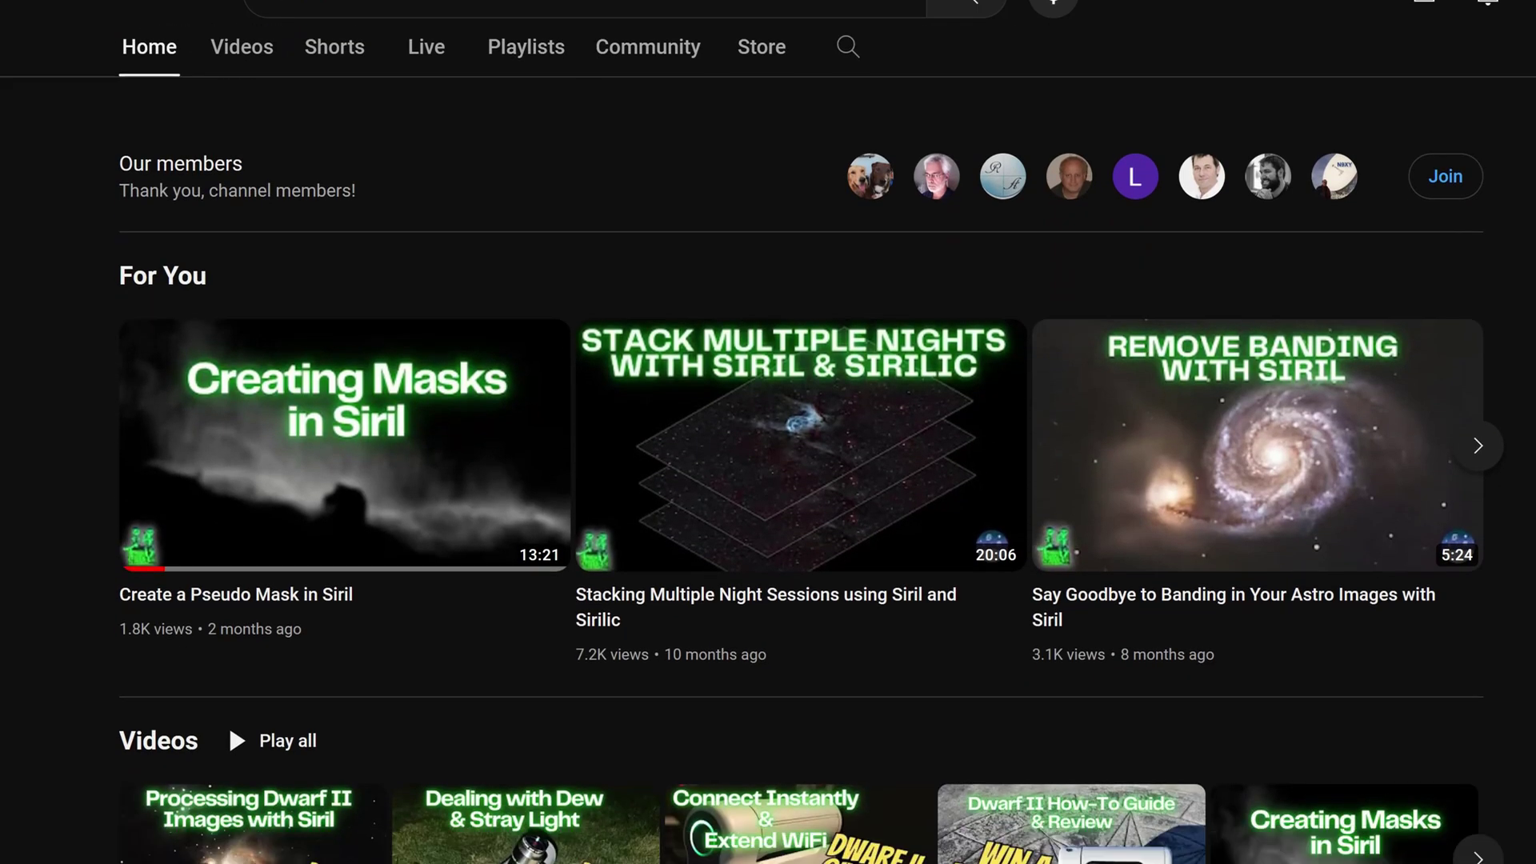
{"action": "scroll", "coordinate": [768, 445], "scroll_direction": "down", "scroll_amount": 6}
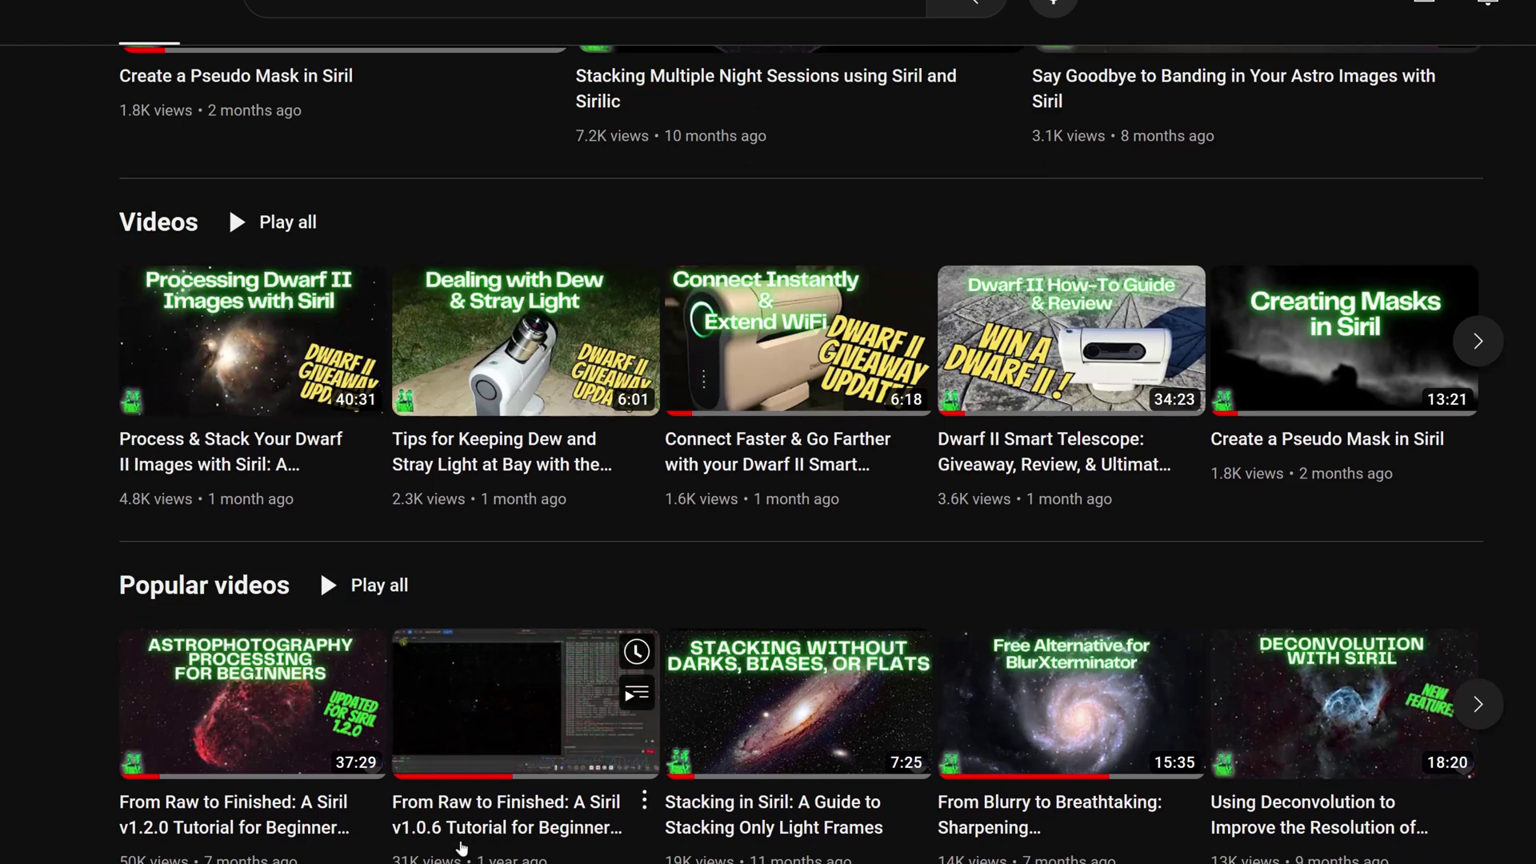
{"action": "mouse_move", "coordinate": [232, 684]}
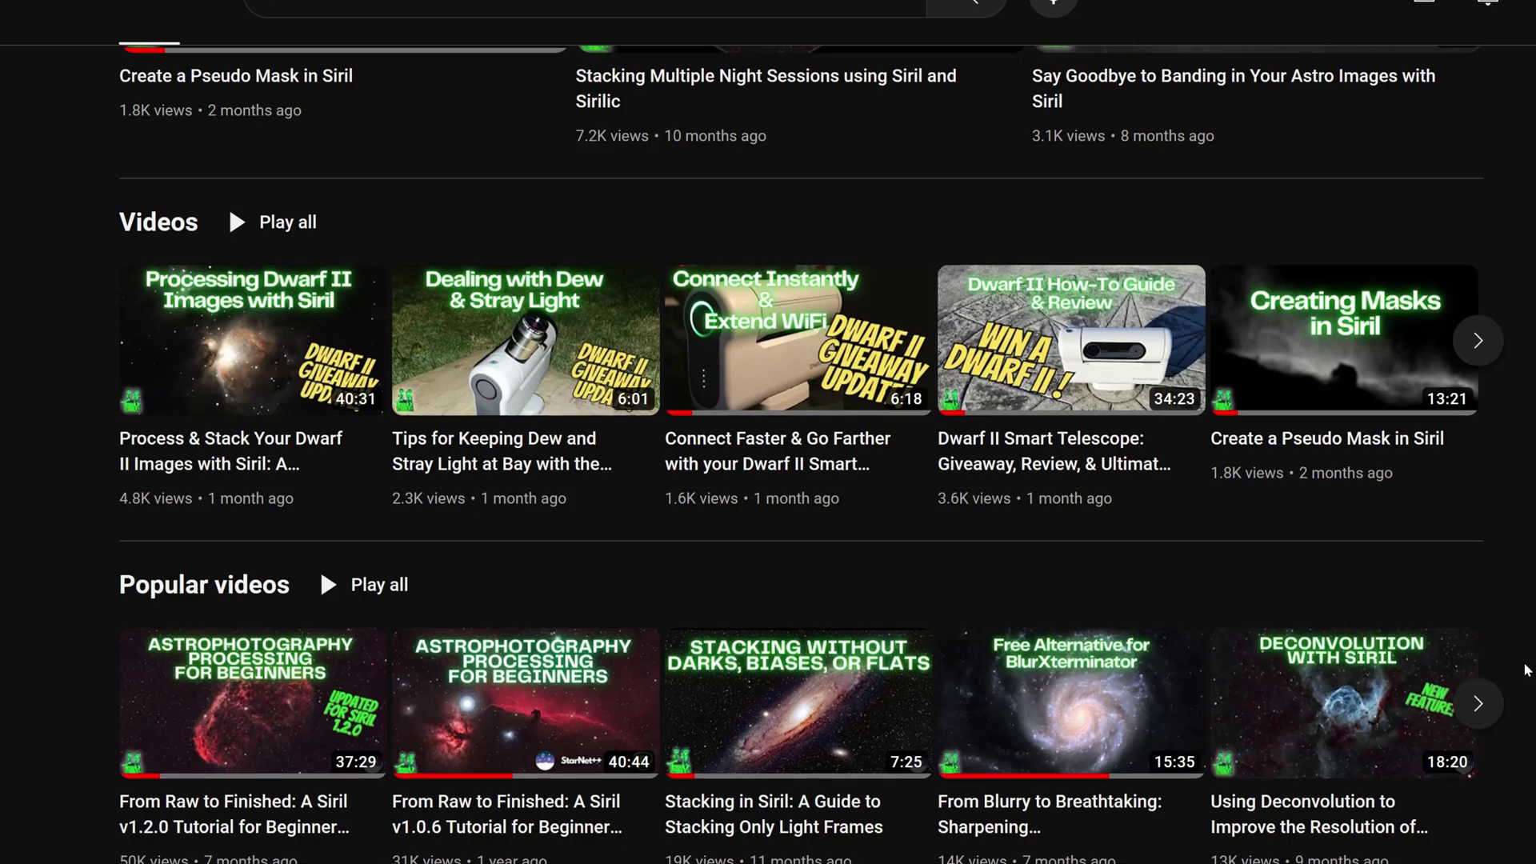
{"action": "scroll", "coordinate": [1527, 671], "scroll_direction": "down", "scroll_amount": 2}
{"action": "scroll", "coordinate": [1527, 670], "scroll_direction": "up", "scroll_amount": 5}
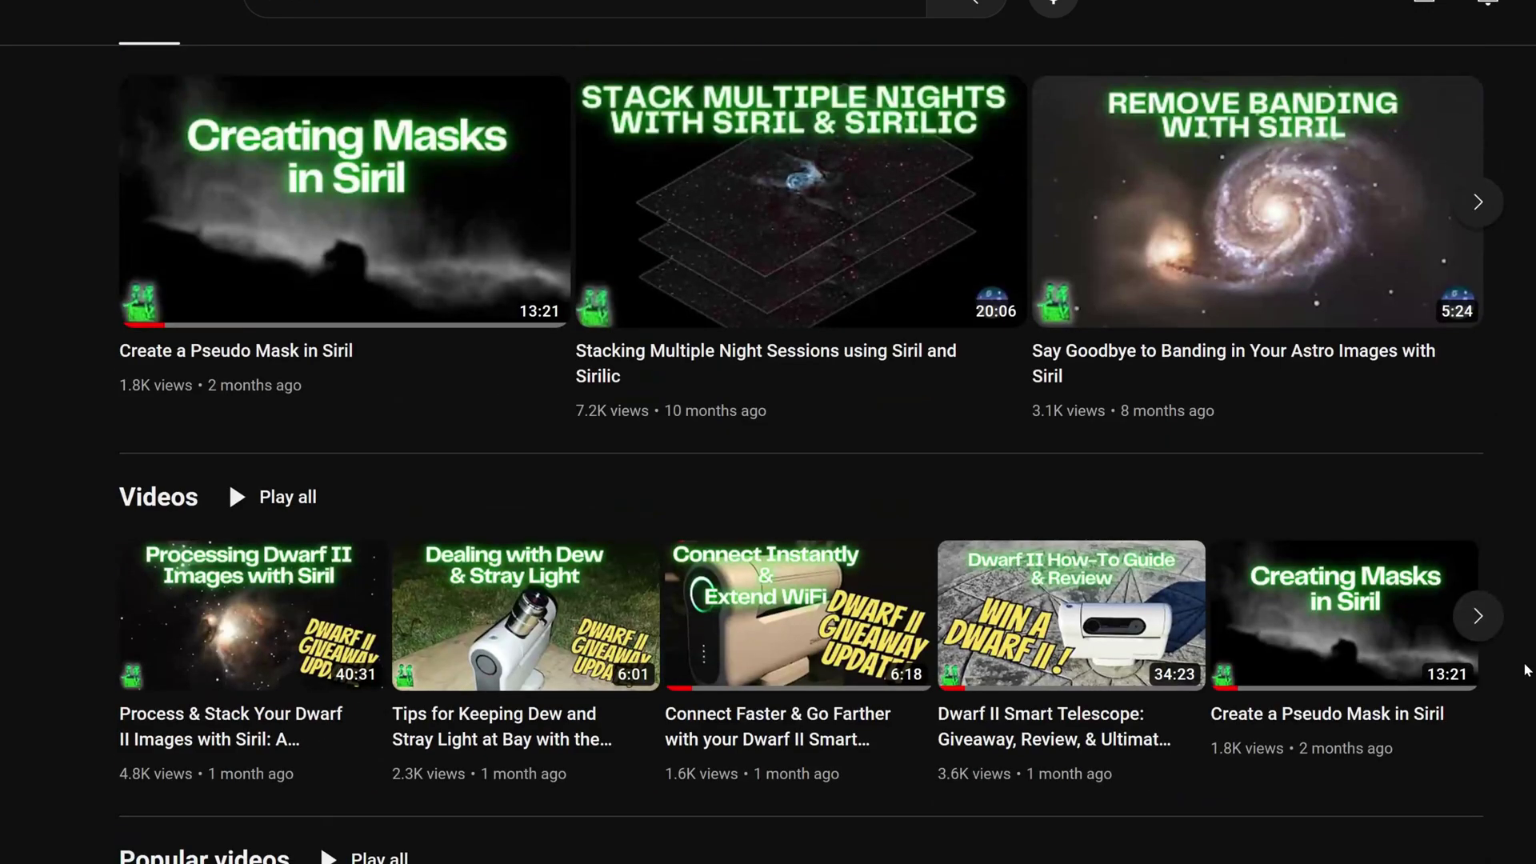
{"action": "scroll", "coordinate": [1526, 671], "scroll_direction": "down", "scroll_amount": 3}
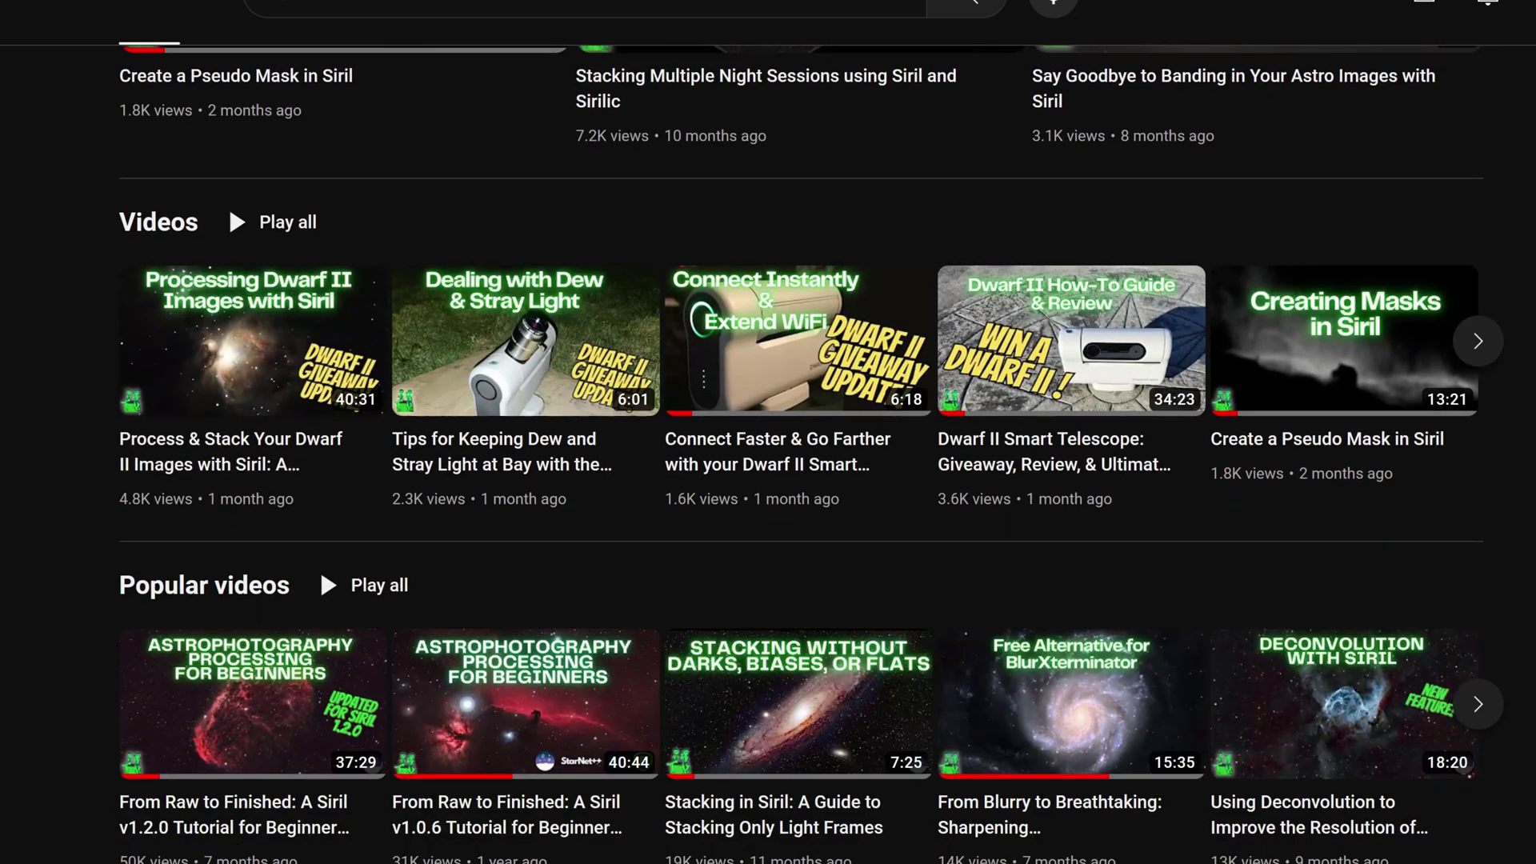
{"action": "mouse_move", "coordinate": [823, 744]}
{"action": "mouse_move", "coordinate": [1025, 712]}
{"action": "scroll", "coordinate": [320, 568], "scroll_direction": "up", "scroll_amount": 10}
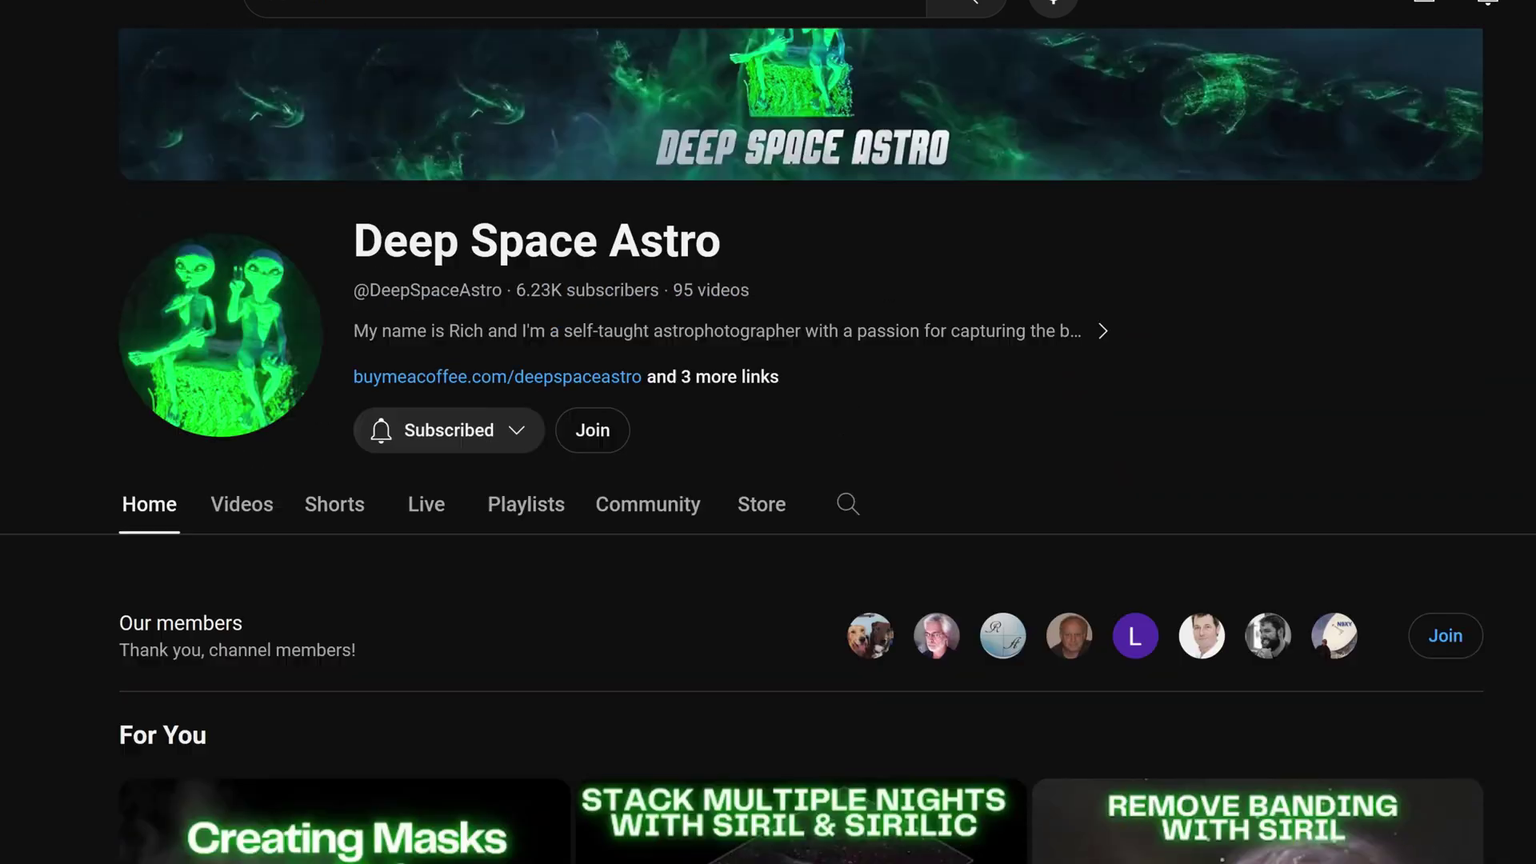
{"action": "scroll", "coordinate": [768, 445], "scroll_direction": "up", "scroll_amount": 1}
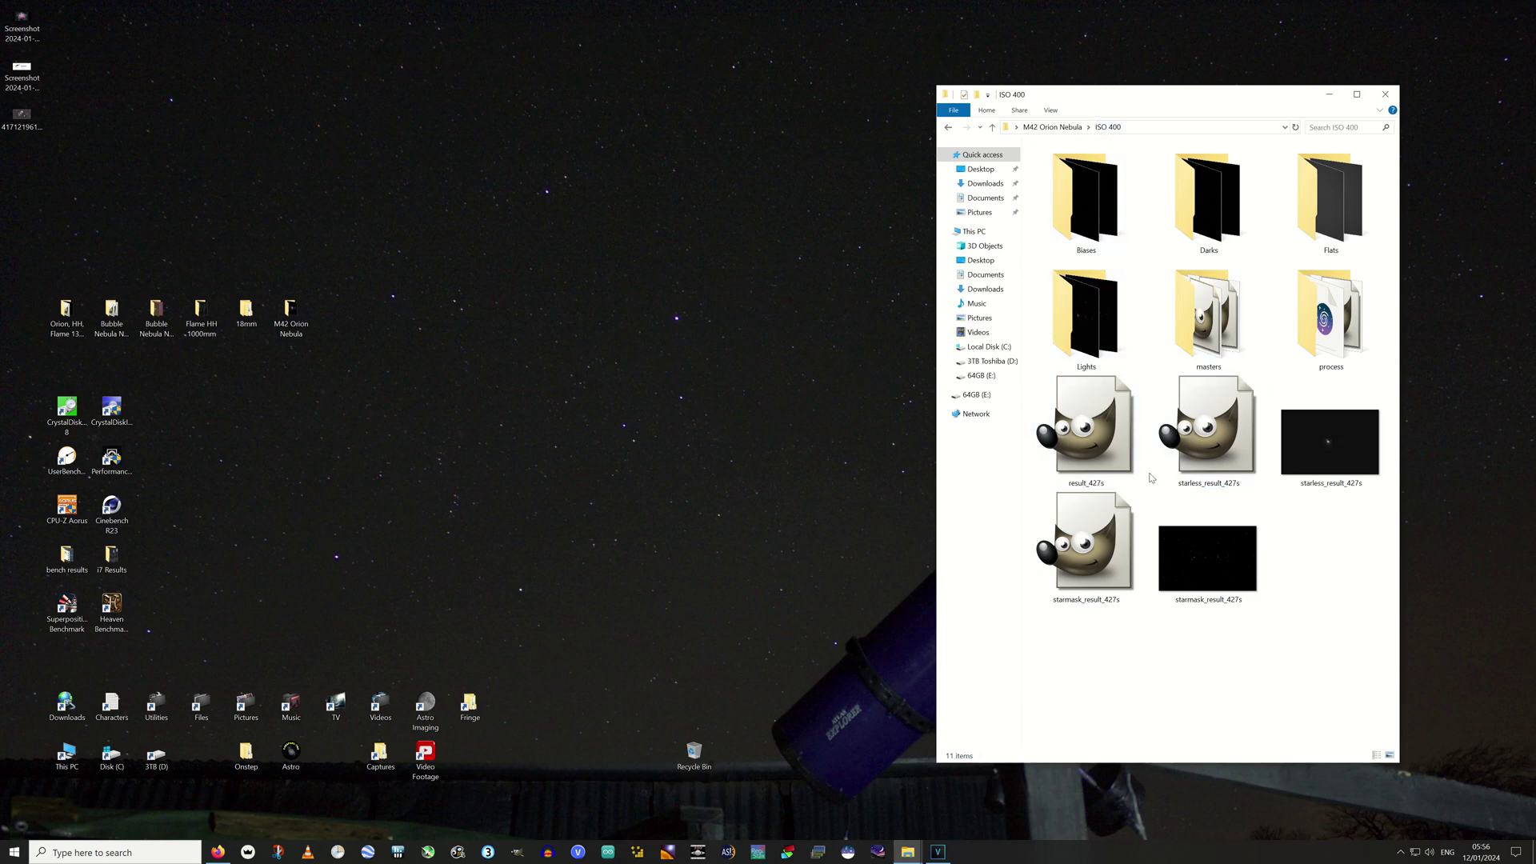
Open starless_result_427s.tif from the ISO 400 folder in GIMP
{"action": "left_click", "coordinate": [1341, 446]}
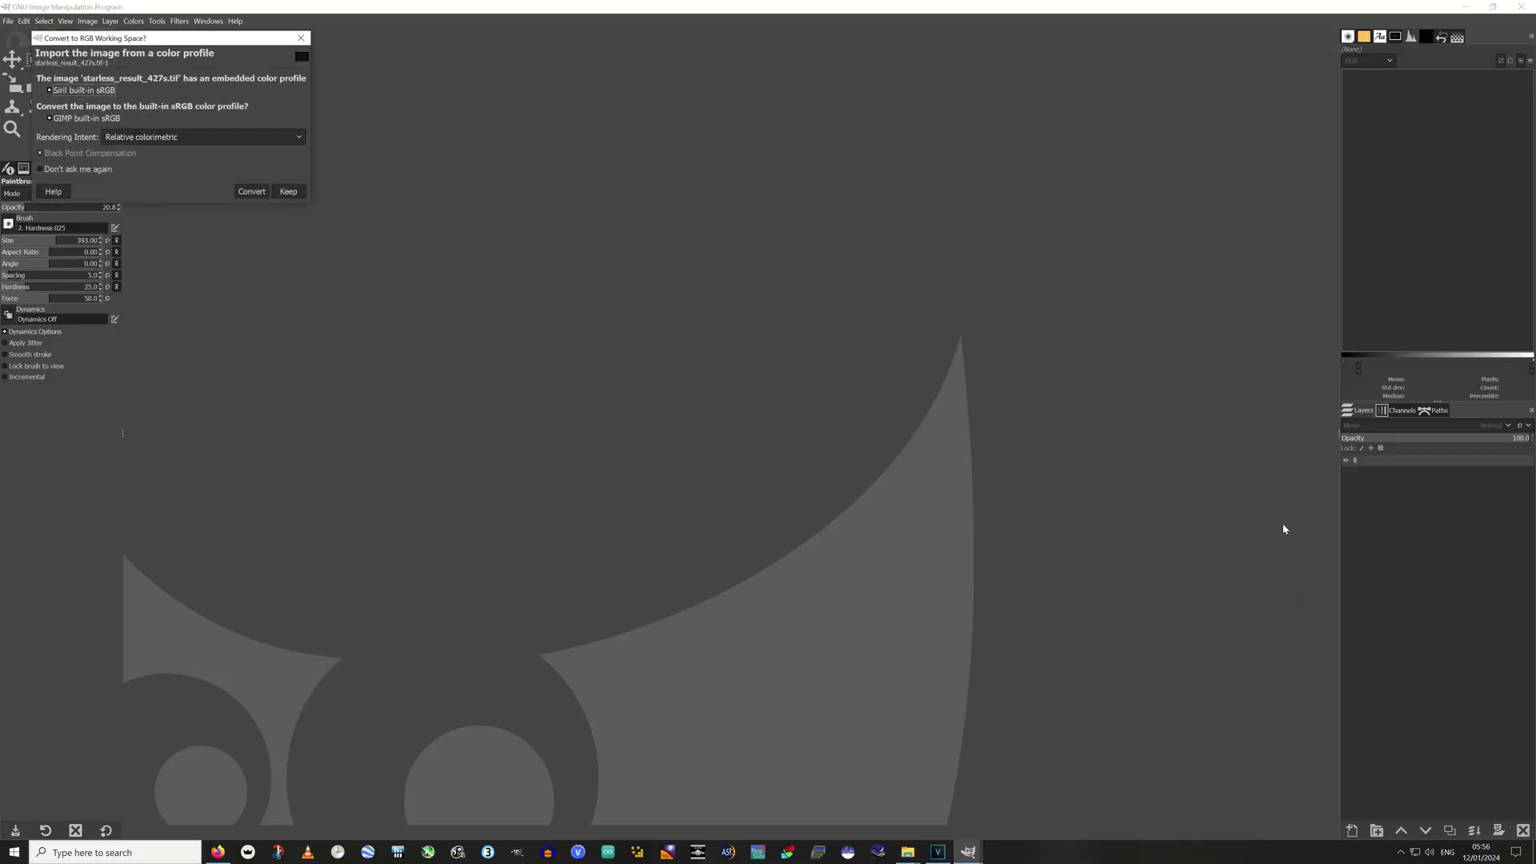
Keep the embedded colour profile for starless_result_427s and fit the image in the window
{"action": "left_click", "coordinate": [288, 192]}
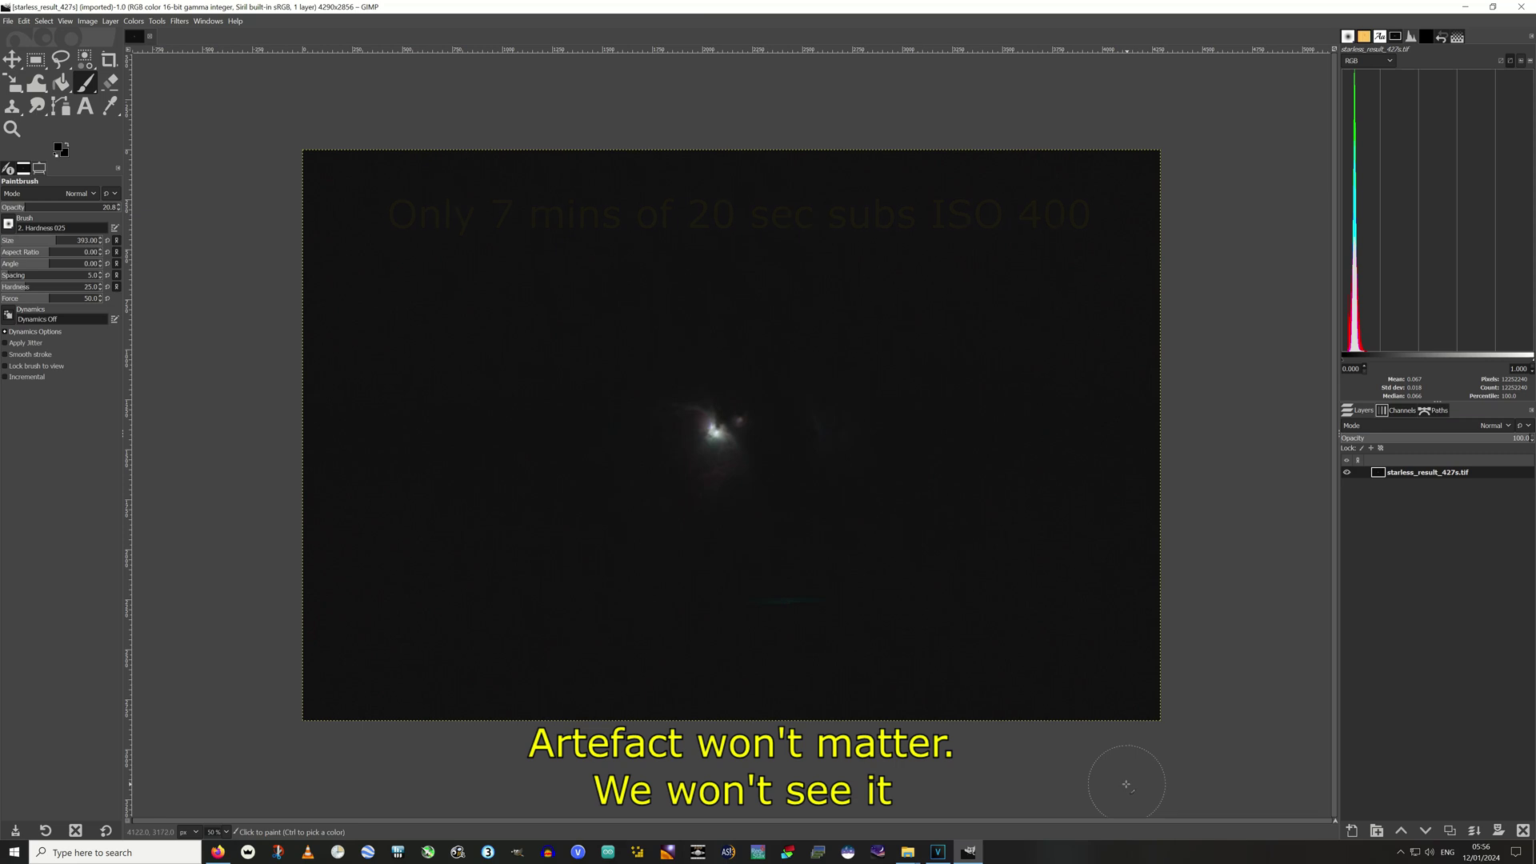
{"action": "scroll", "coordinate": [688, 445], "scroll_direction": "up", "scroll_amount": 5}
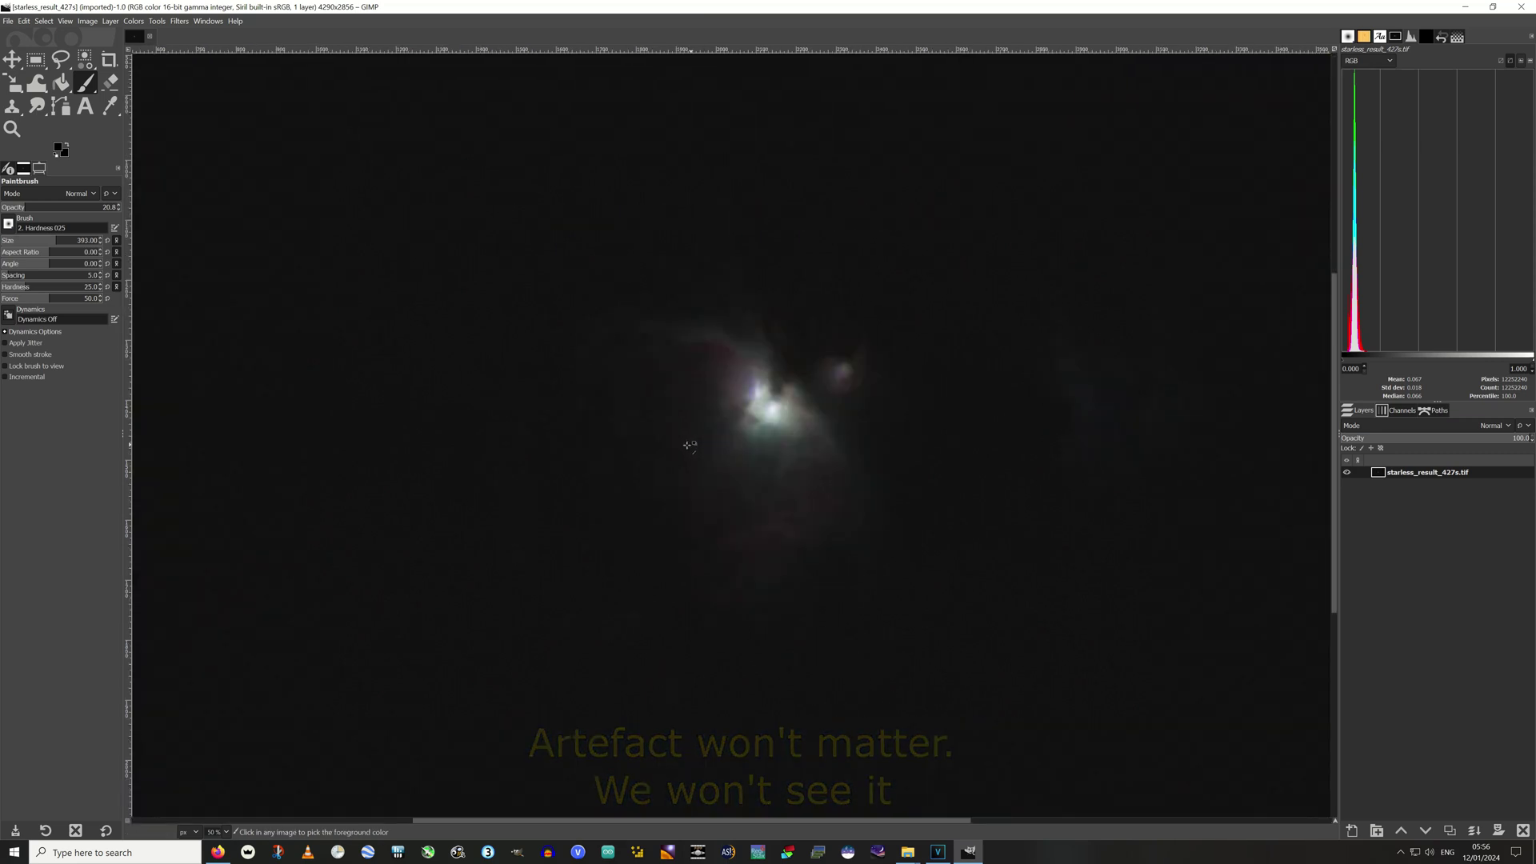
{"action": "scroll", "coordinate": [860, 507], "scroll_direction": "up", "scroll_amount": 1}
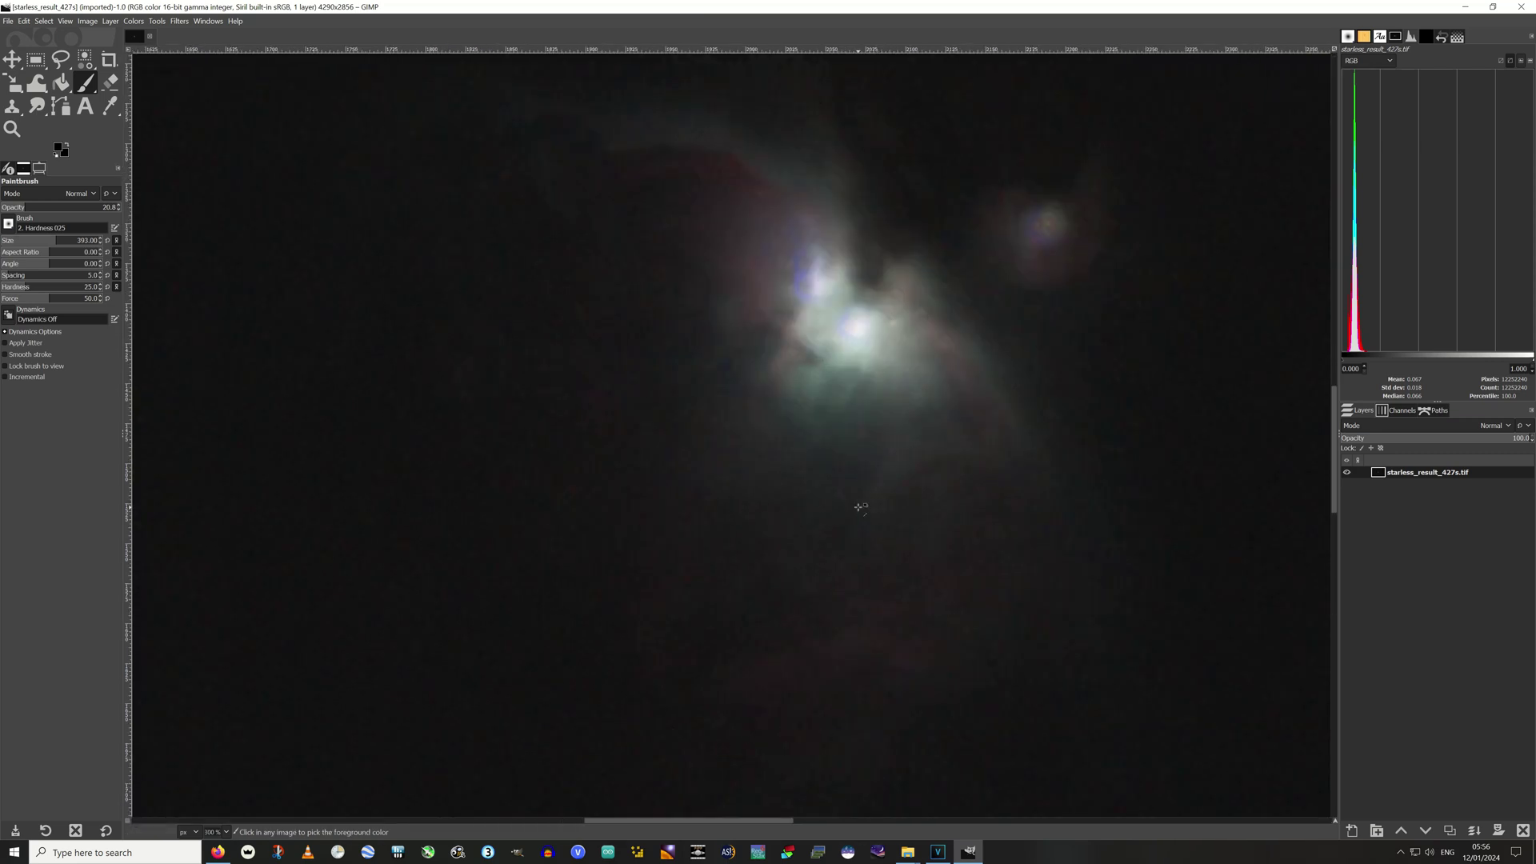
{"action": "scroll", "coordinate": [860, 507], "scroll_direction": "down", "scroll_amount": 4}
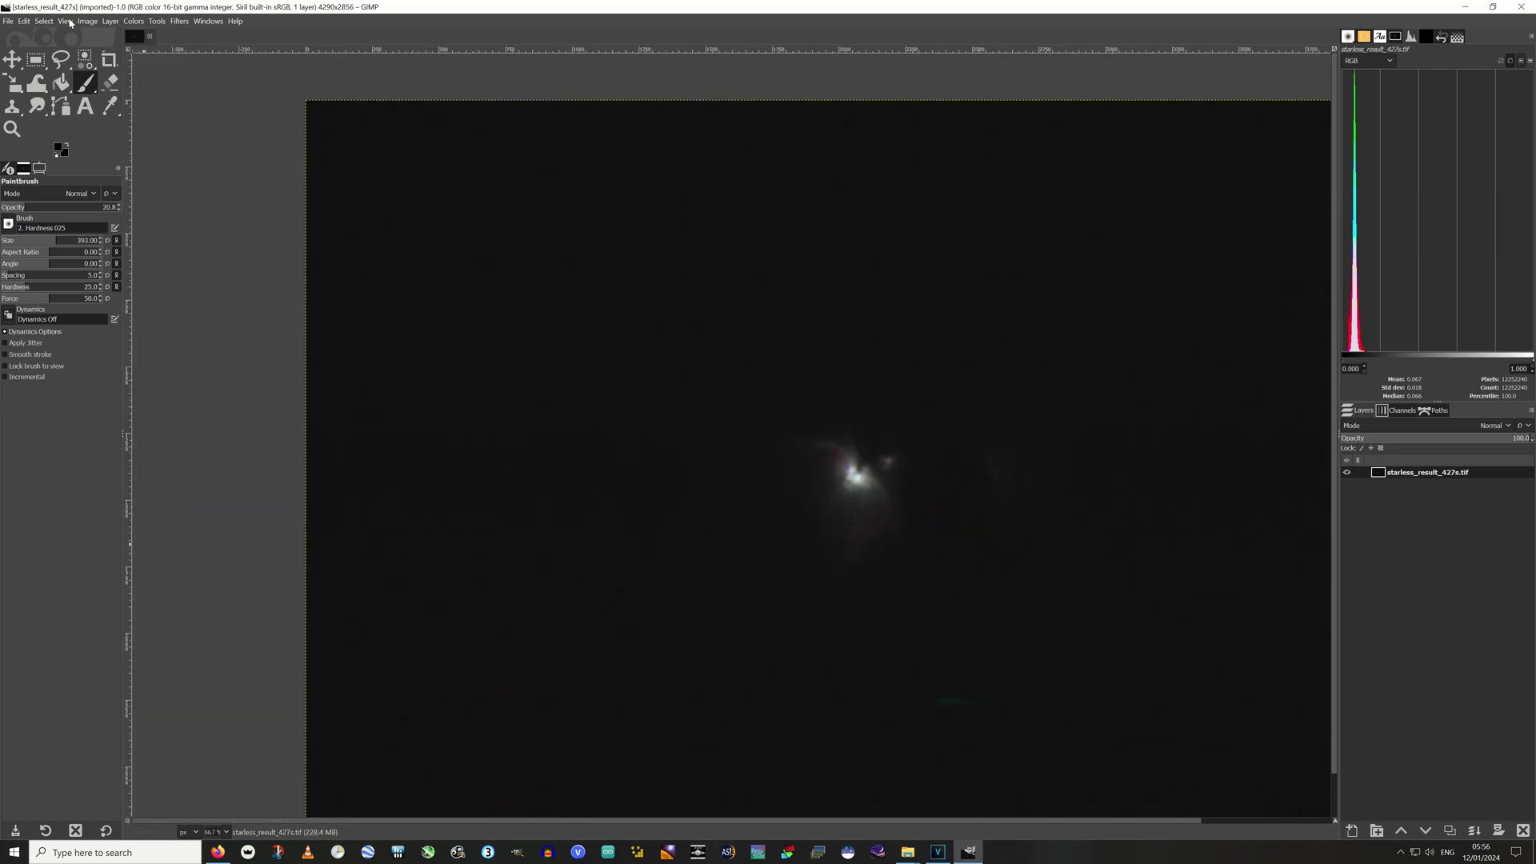
{"action": "left_click", "coordinate": [88, 22]}
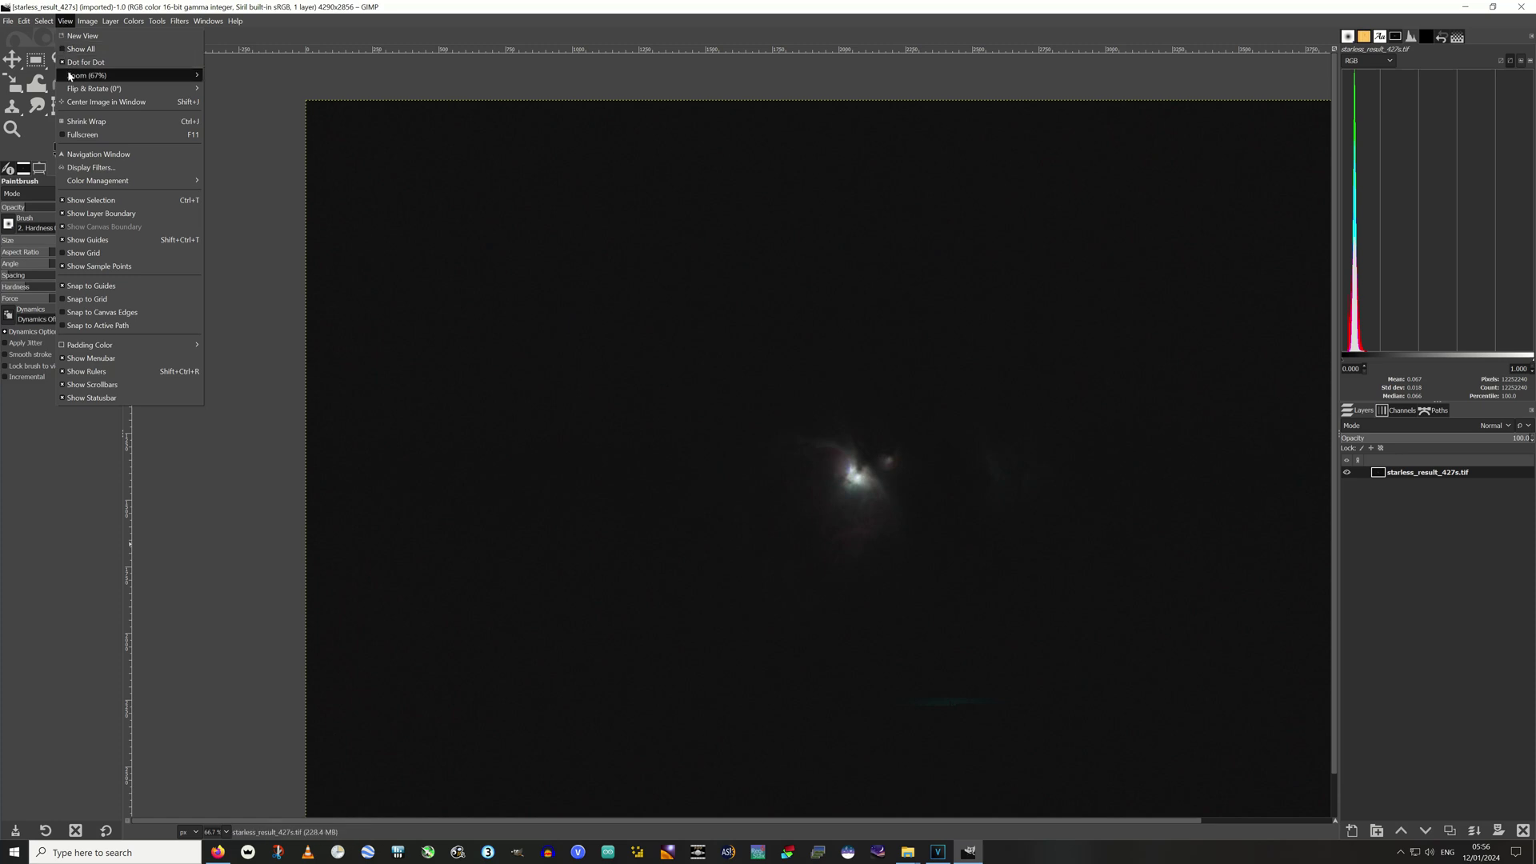
{"action": "mouse_move", "coordinate": [144, 76]}
{"action": "left_click", "coordinate": [250, 116]}
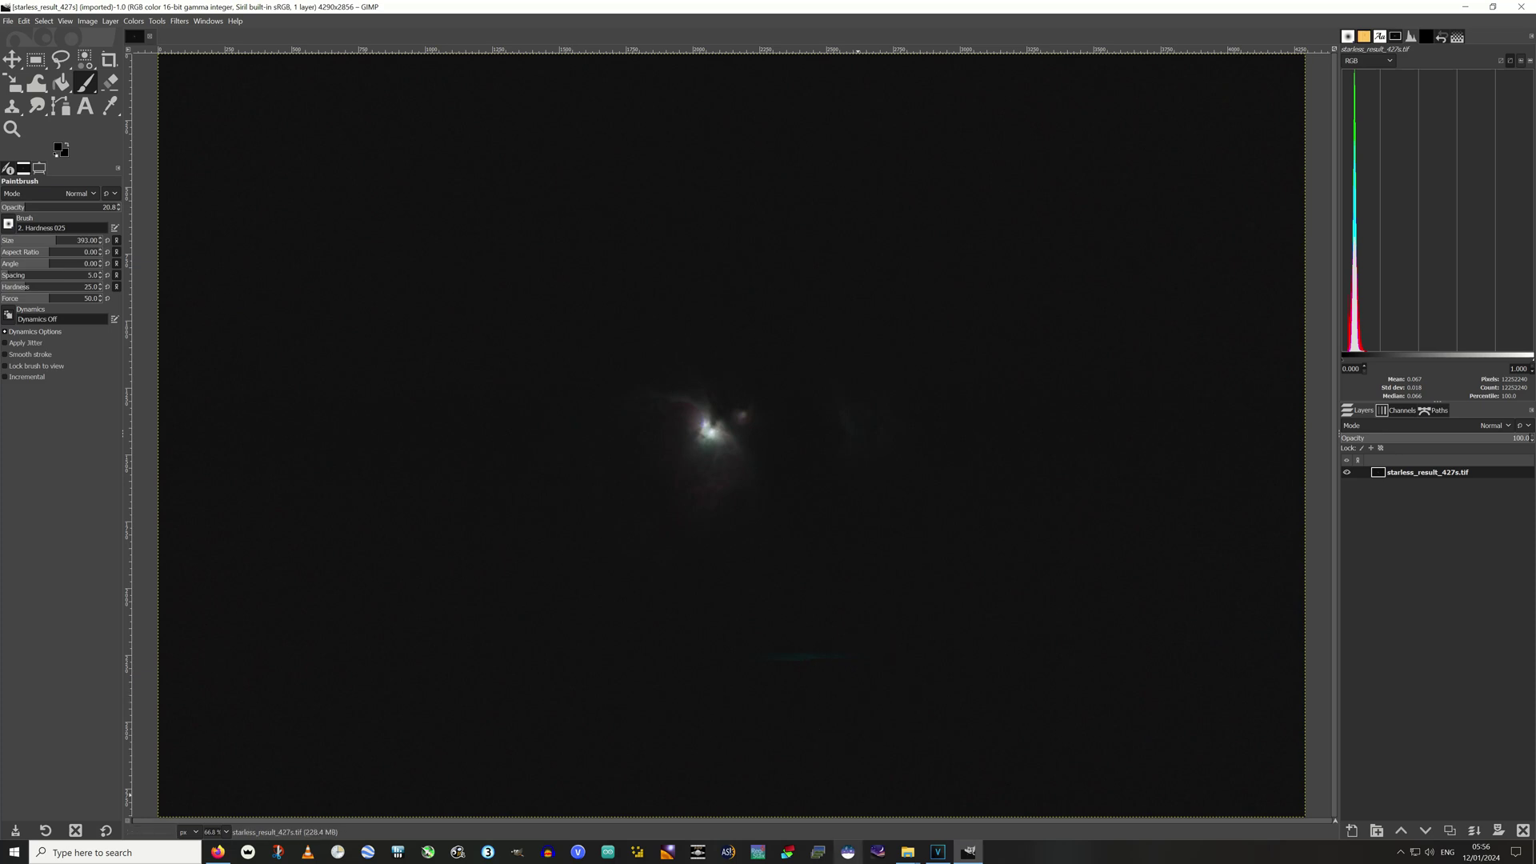
Drag starless_result_2683s from the ISO 1600 180s folder into GIMP
{"action": "left_click", "coordinate": [900, 856]}
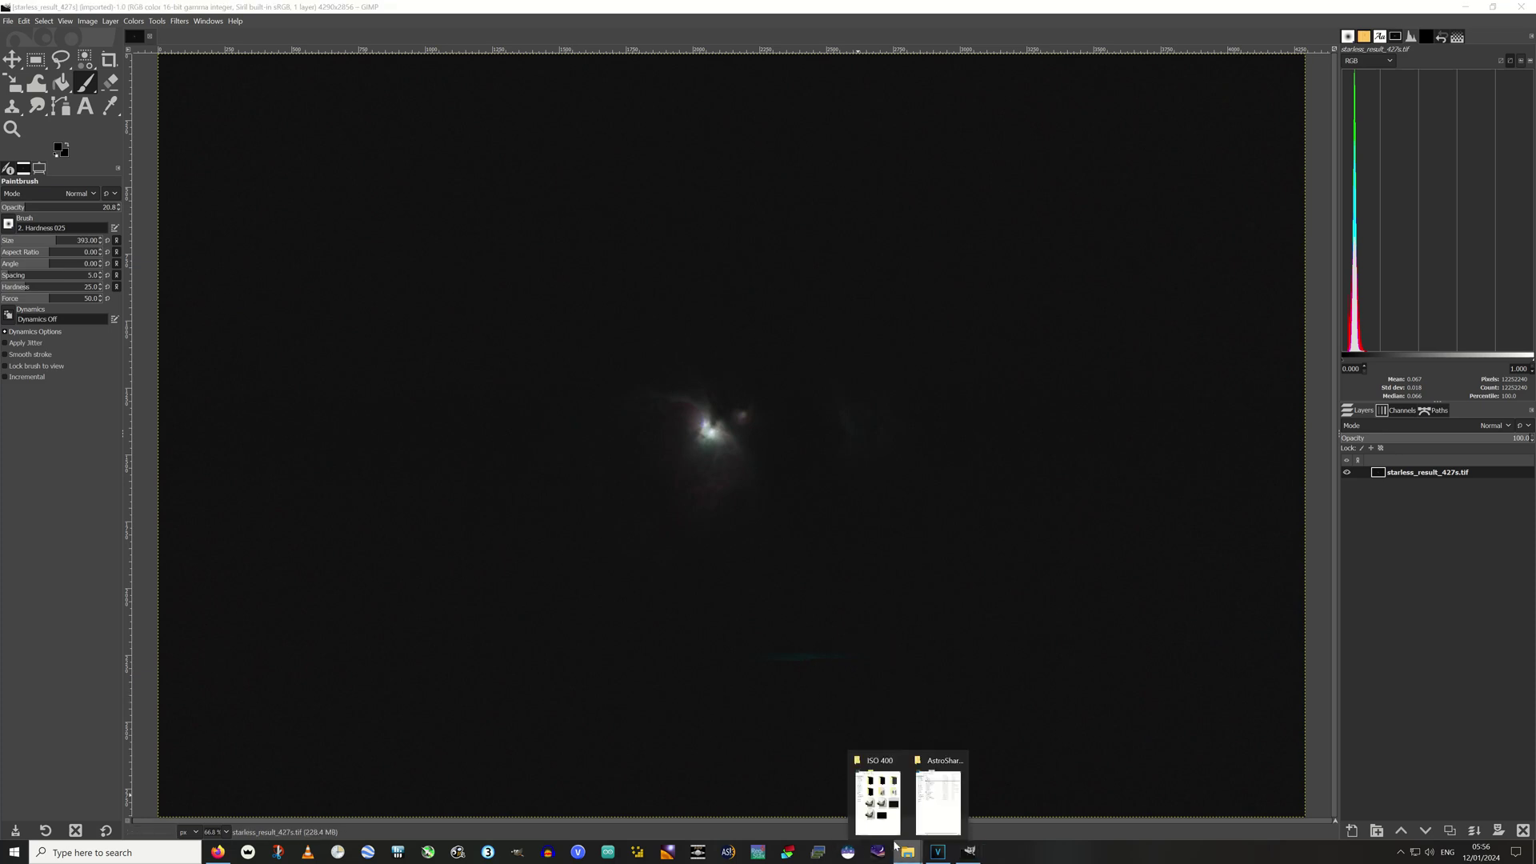
{"action": "left_click", "coordinate": [891, 794]}
{"action": "left_click", "coordinate": [1056, 128]}
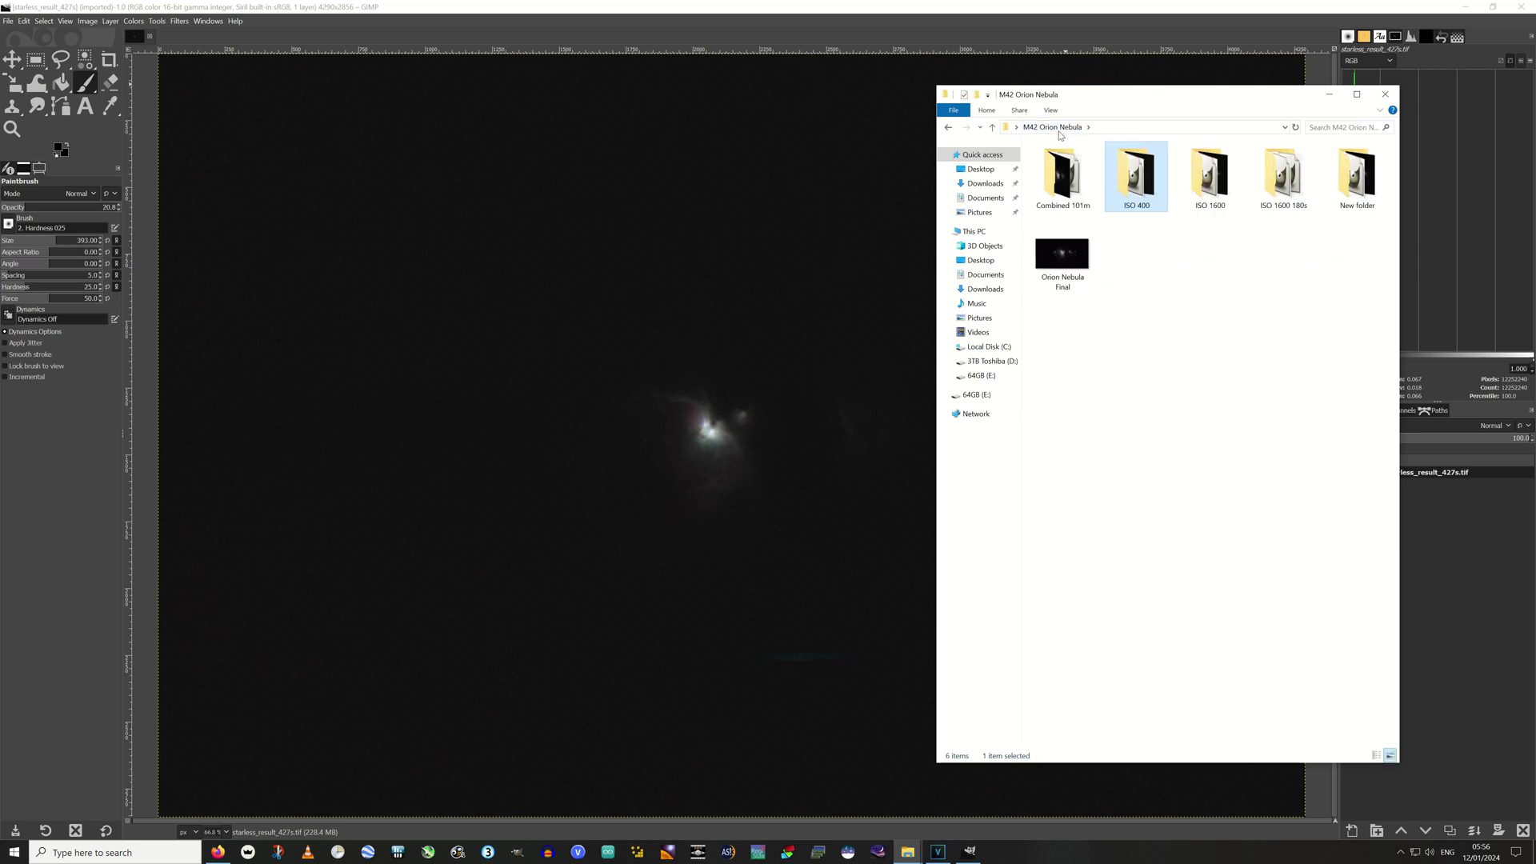
{"action": "double_click", "coordinate": [1286, 189]}
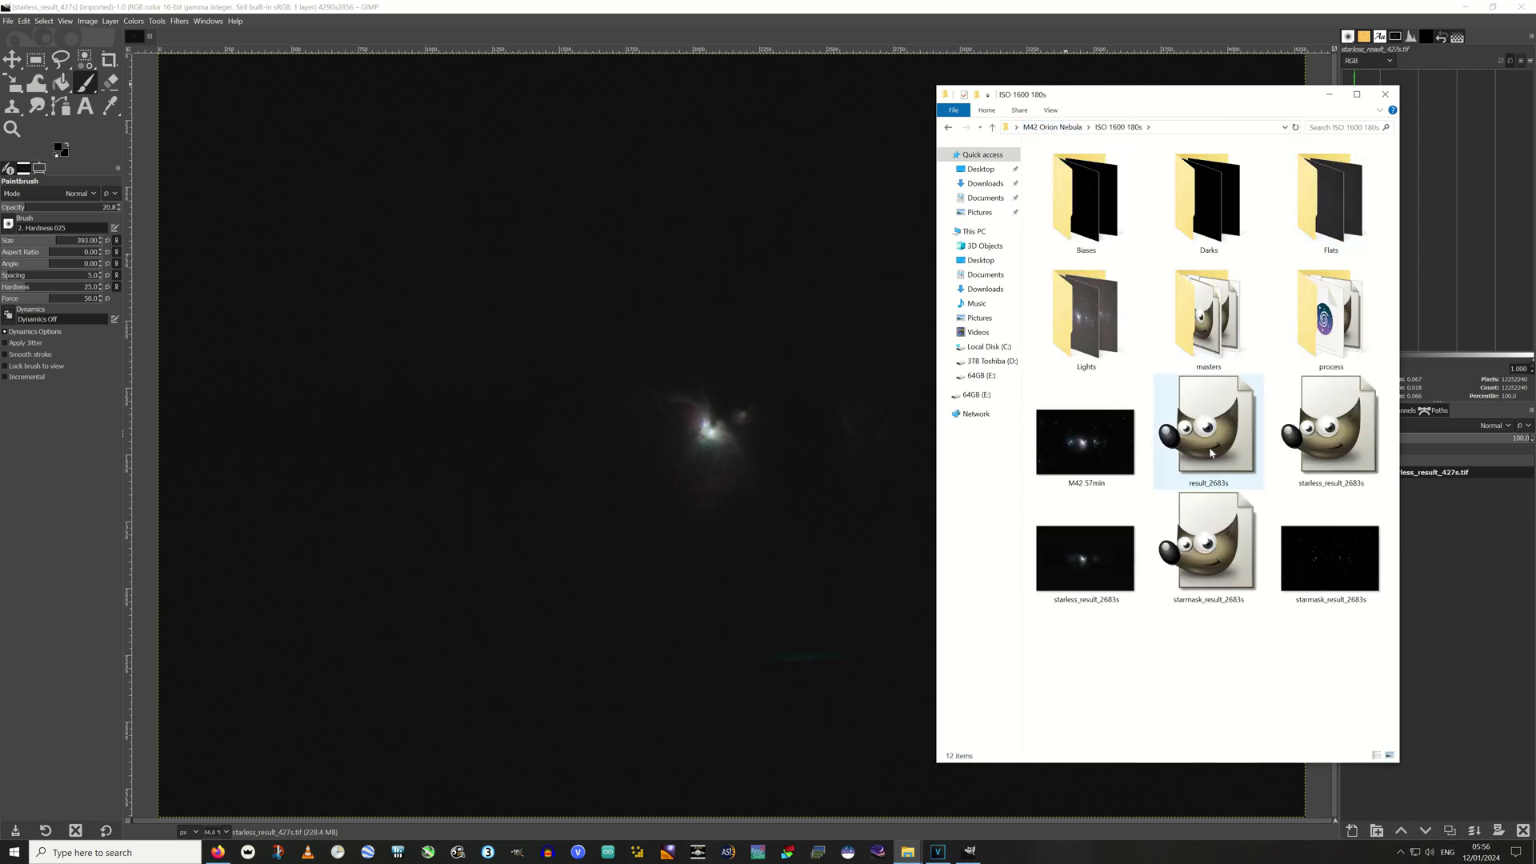
{"action": "left_click_drag", "start_coordinate": [1085, 558], "coordinate": [480, 280]}
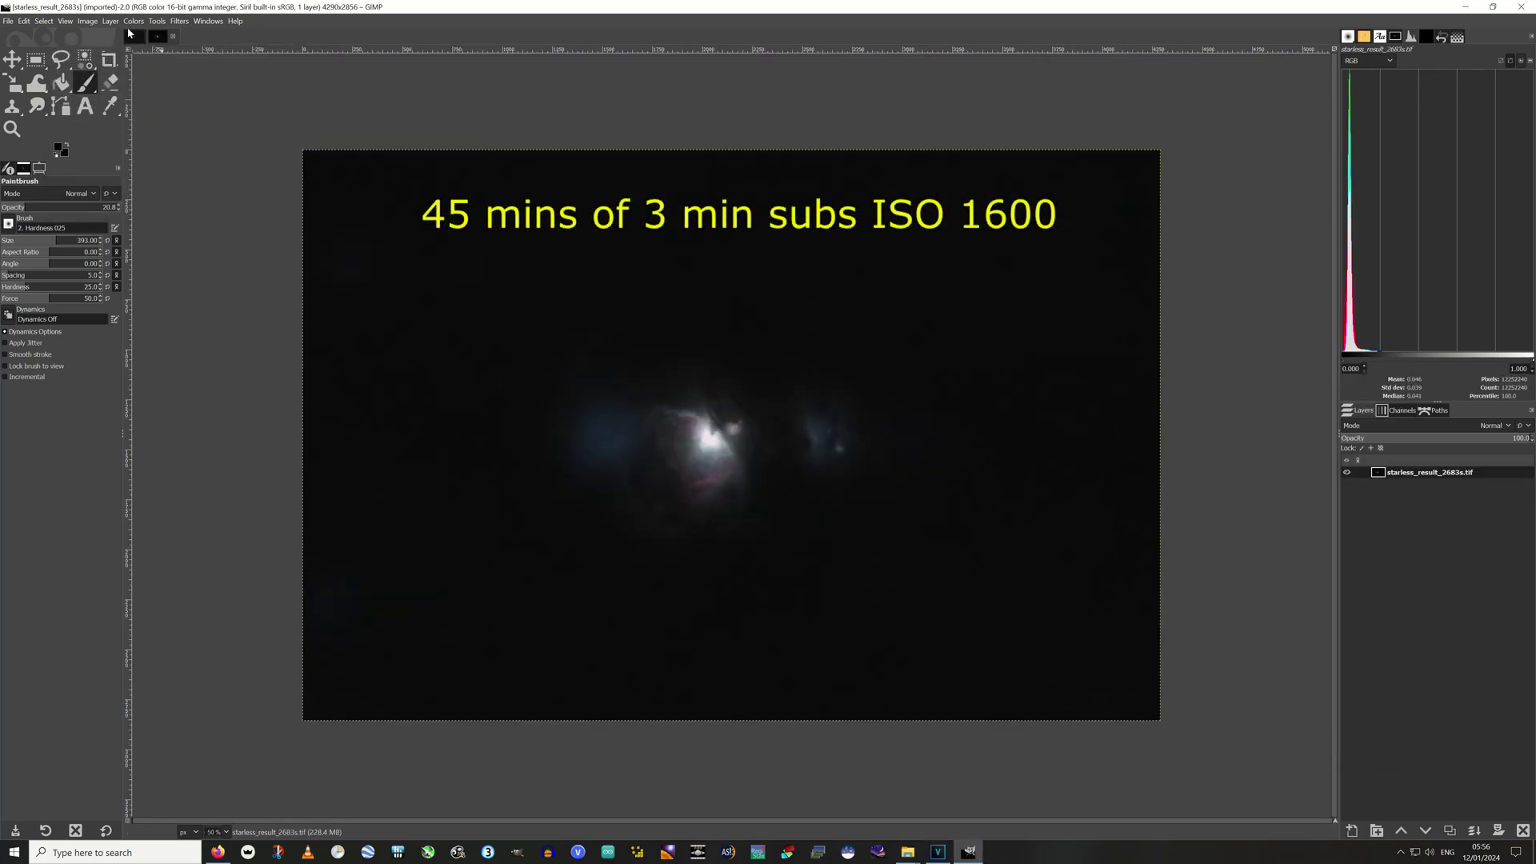
Zoom the image to Fill Window, then glance at the 2683s image and return to 427s
{"action": "left_click", "coordinate": [65, 21]}
{"action": "mouse_move", "coordinate": [125, 78]}
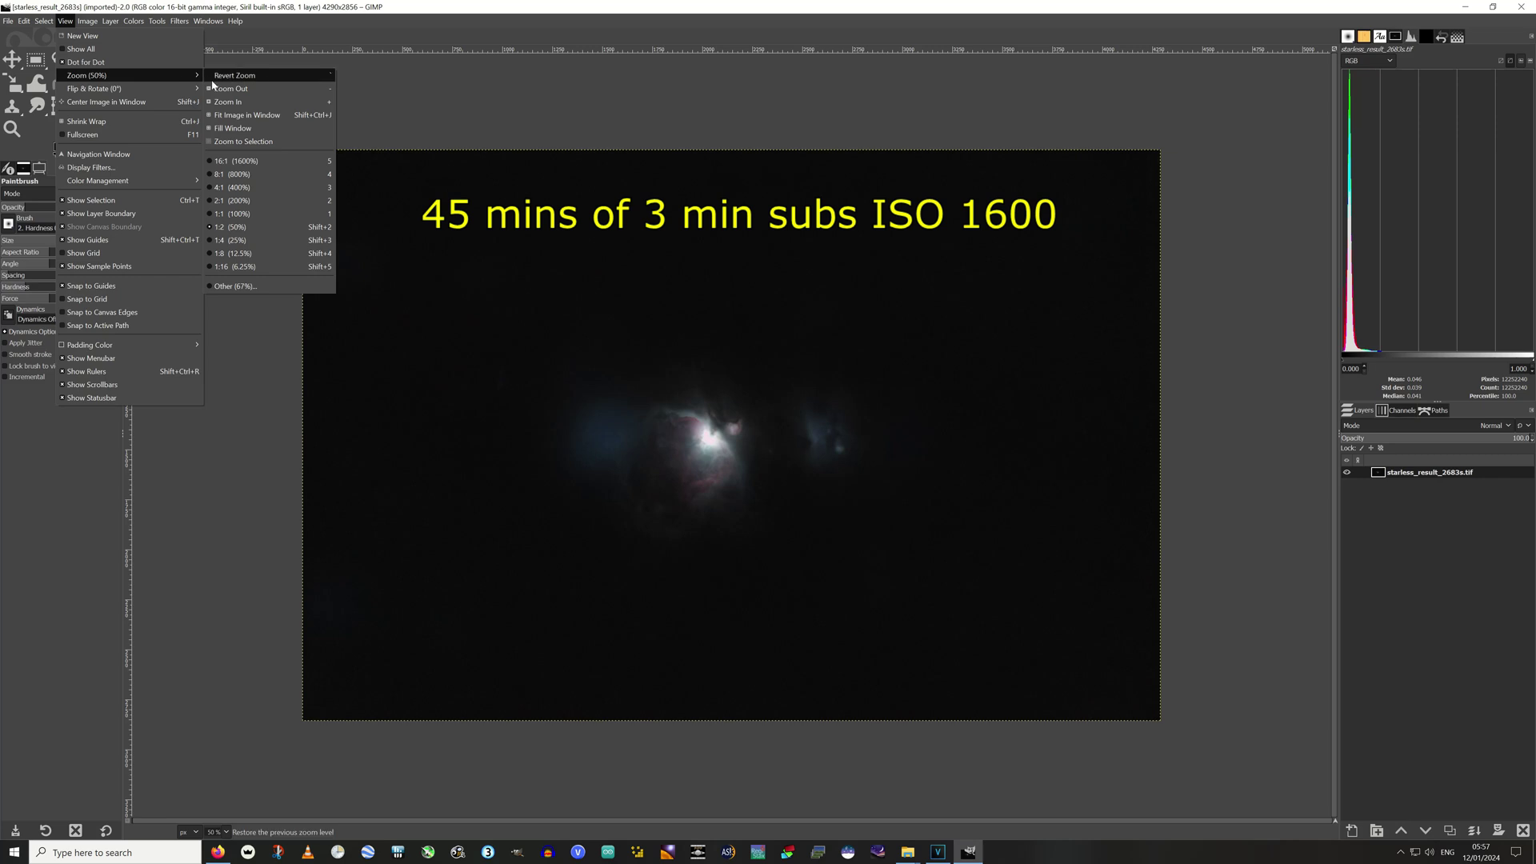
{"action": "left_click", "coordinate": [232, 128]}
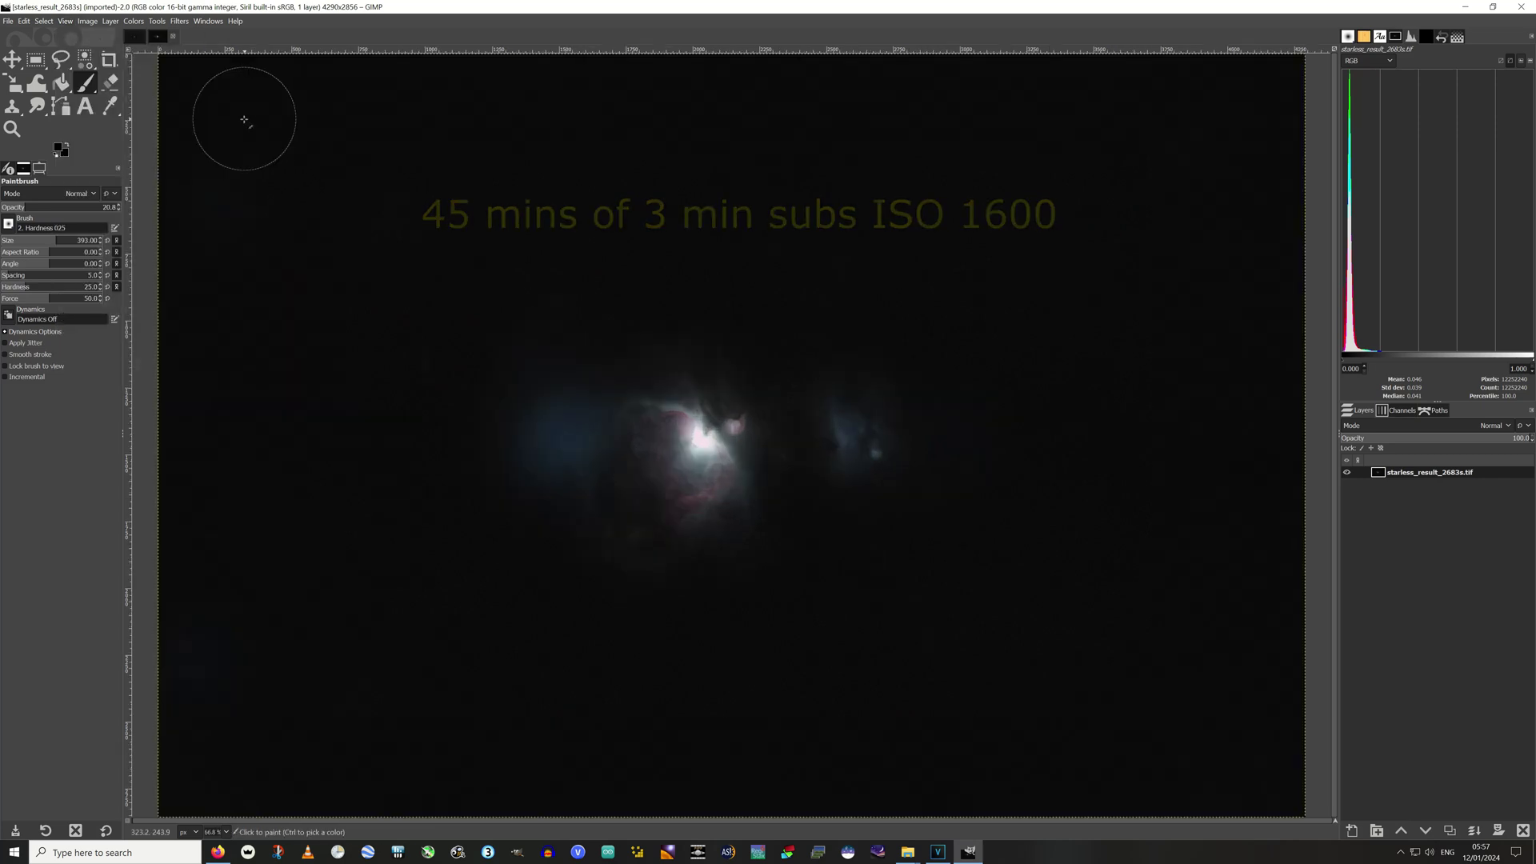
{"action": "left_click", "coordinate": [133, 36]}
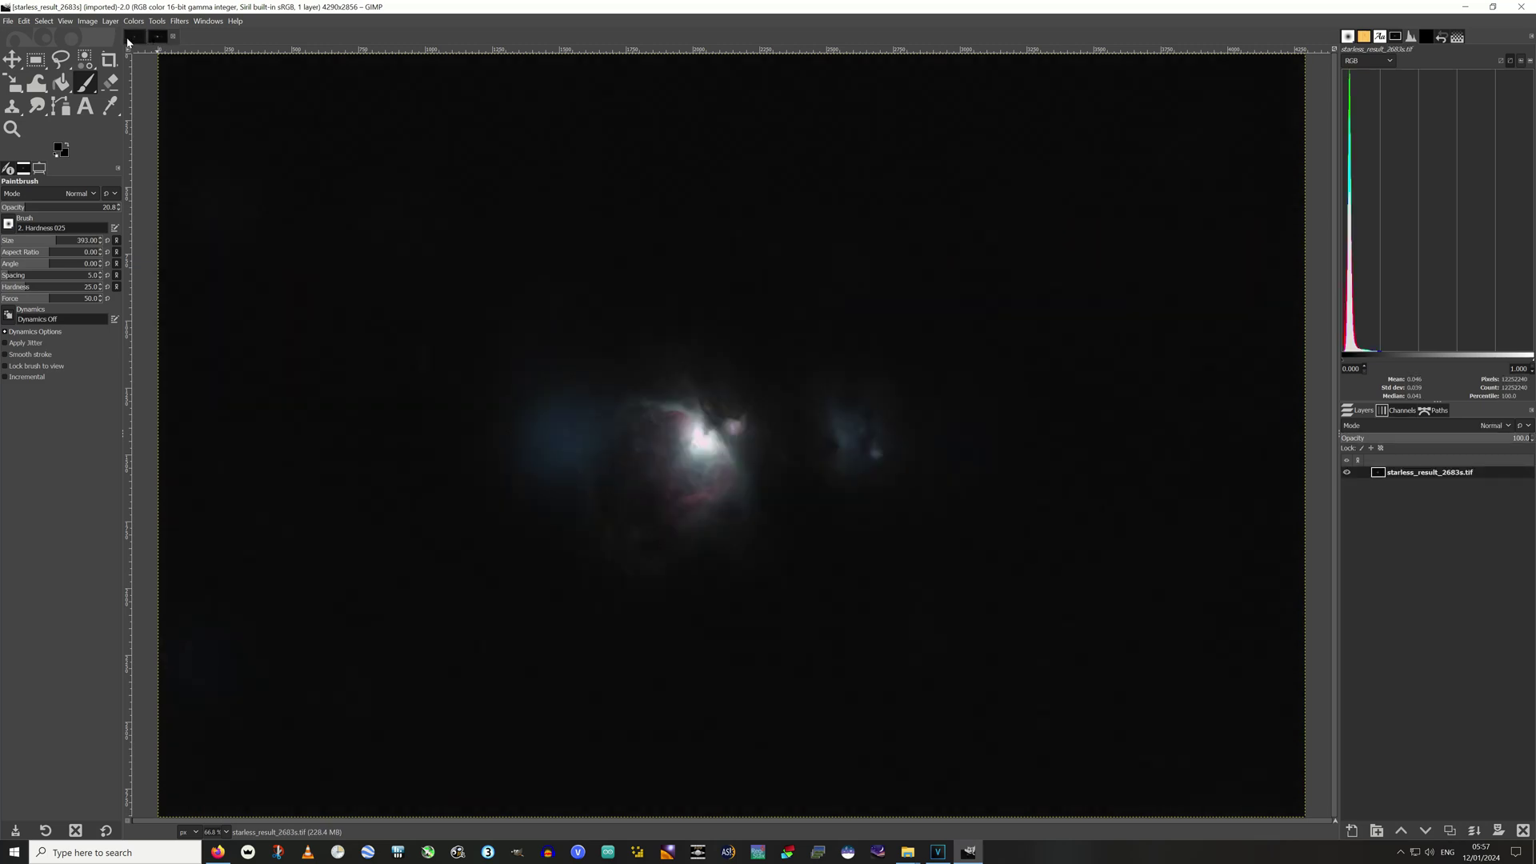
{"action": "left_click", "coordinate": [148, 42]}
Compare the 2683s and 427s images, zooming each out to 50%, ending on 427s
{"action": "left_click", "coordinate": [163, 40]}
{"action": "left_click", "coordinate": [129, 36]}
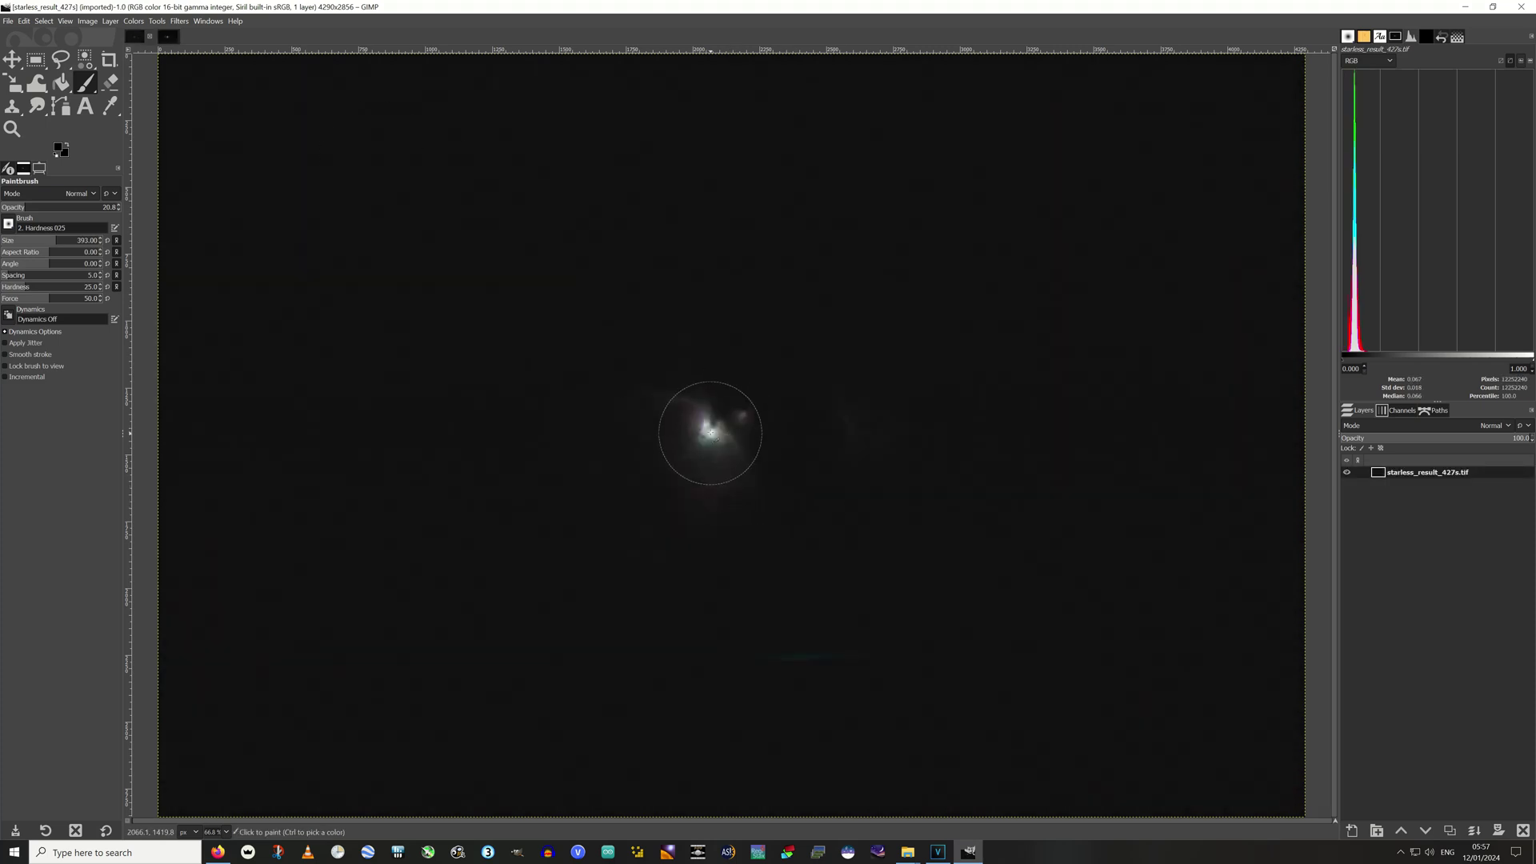
{"action": "left_click", "coordinate": [168, 38]}
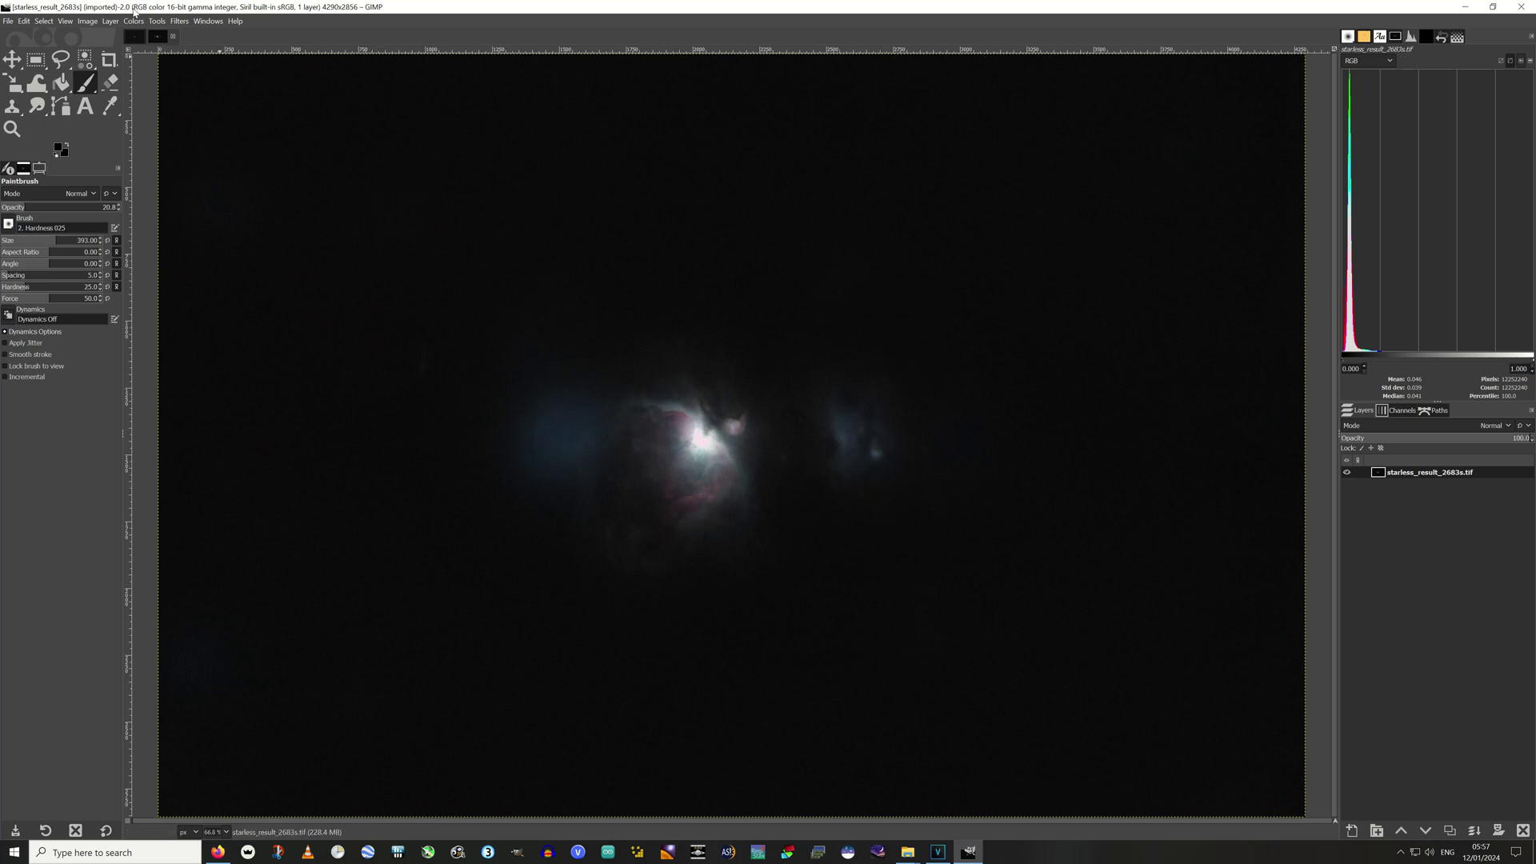
{"action": "left_click", "coordinate": [140, 40]}
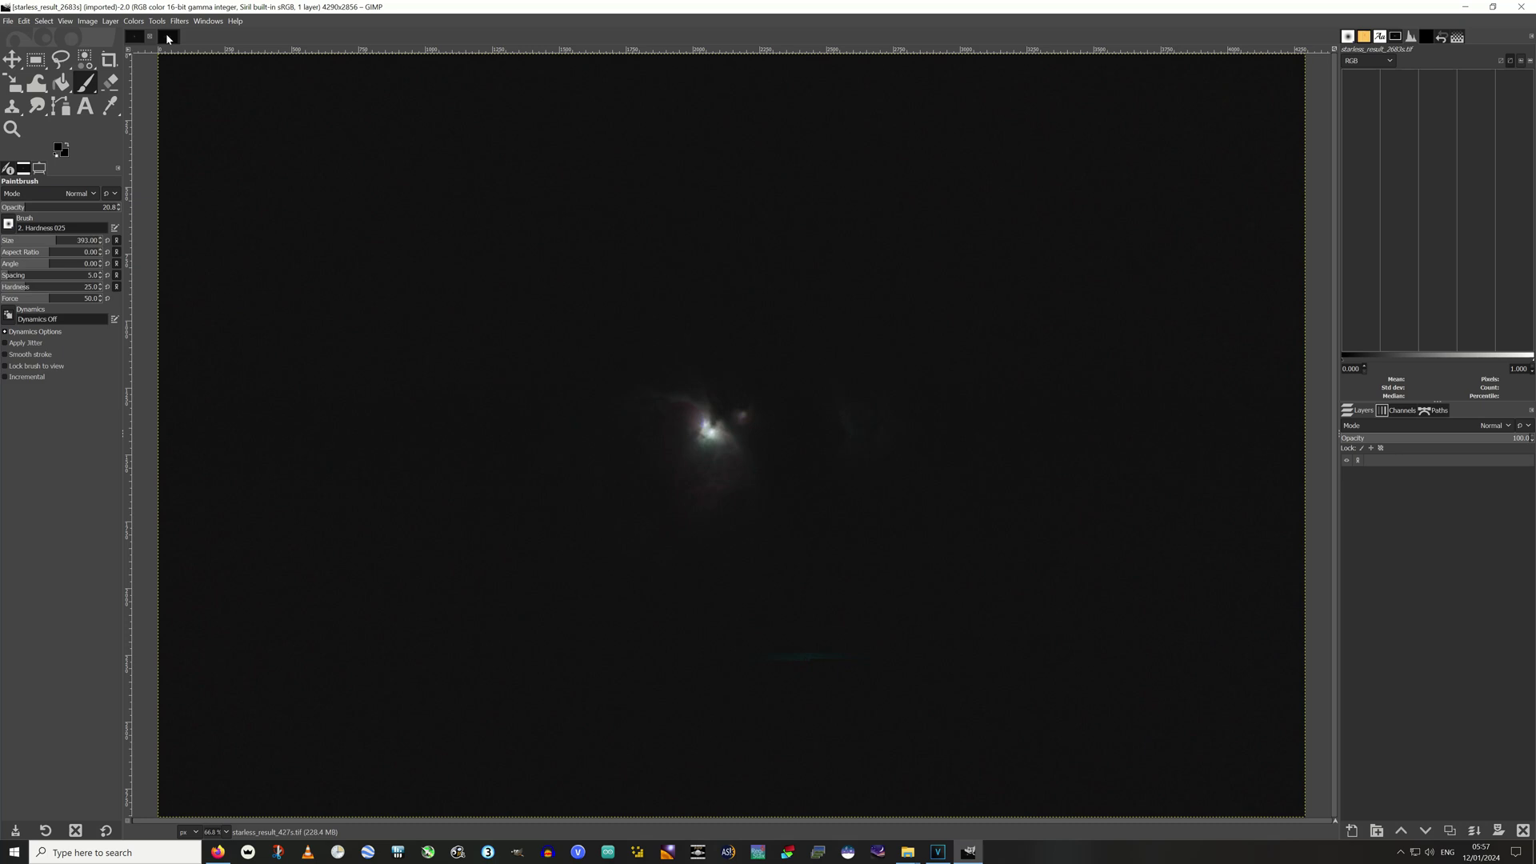
{"action": "left_click", "coordinate": [136, 36]}
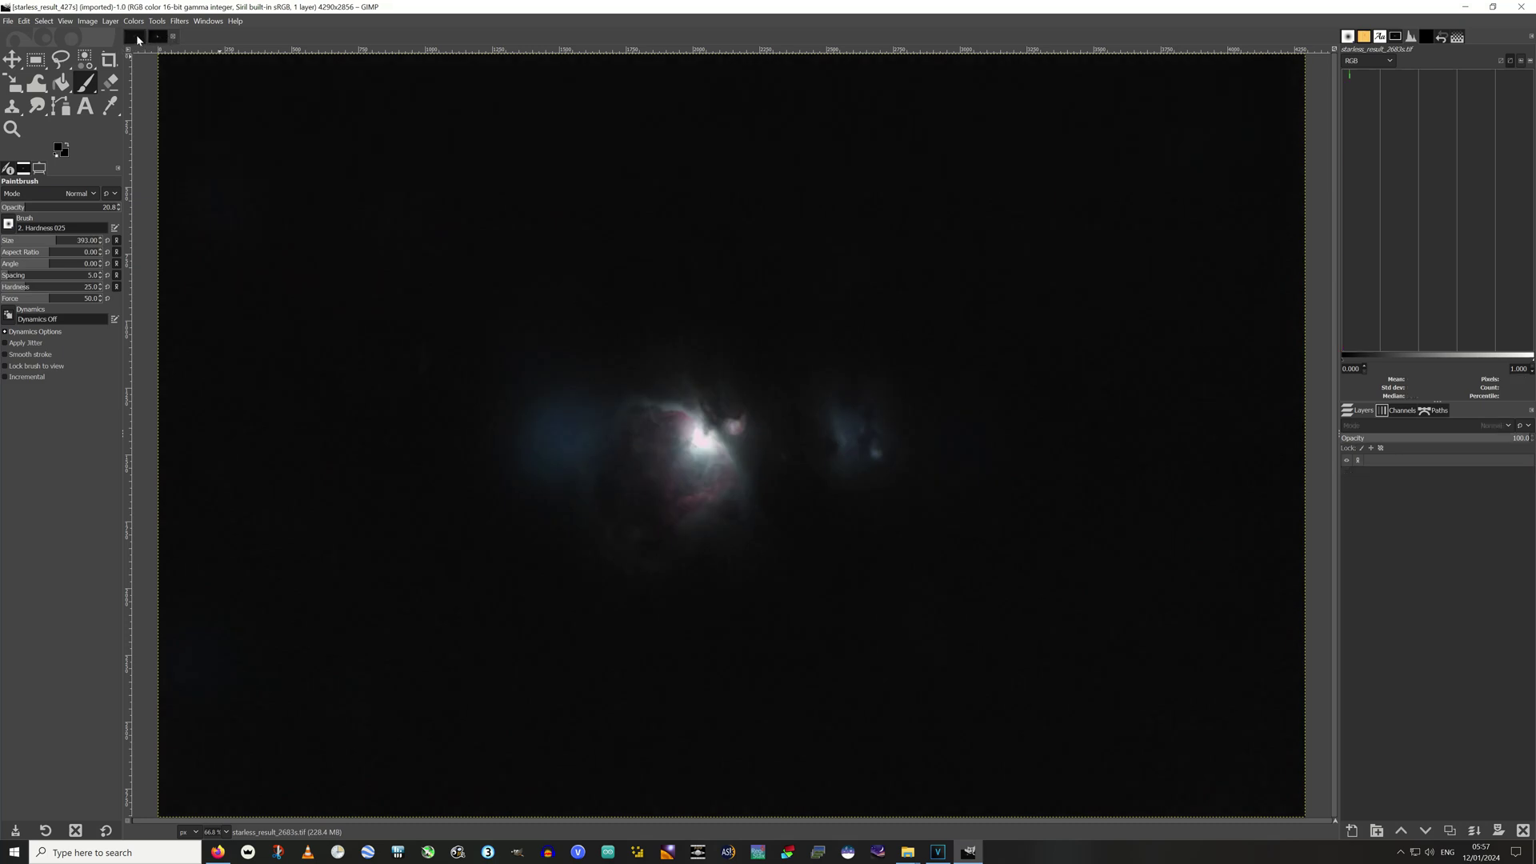
{"action": "left_click", "coordinate": [164, 35]}
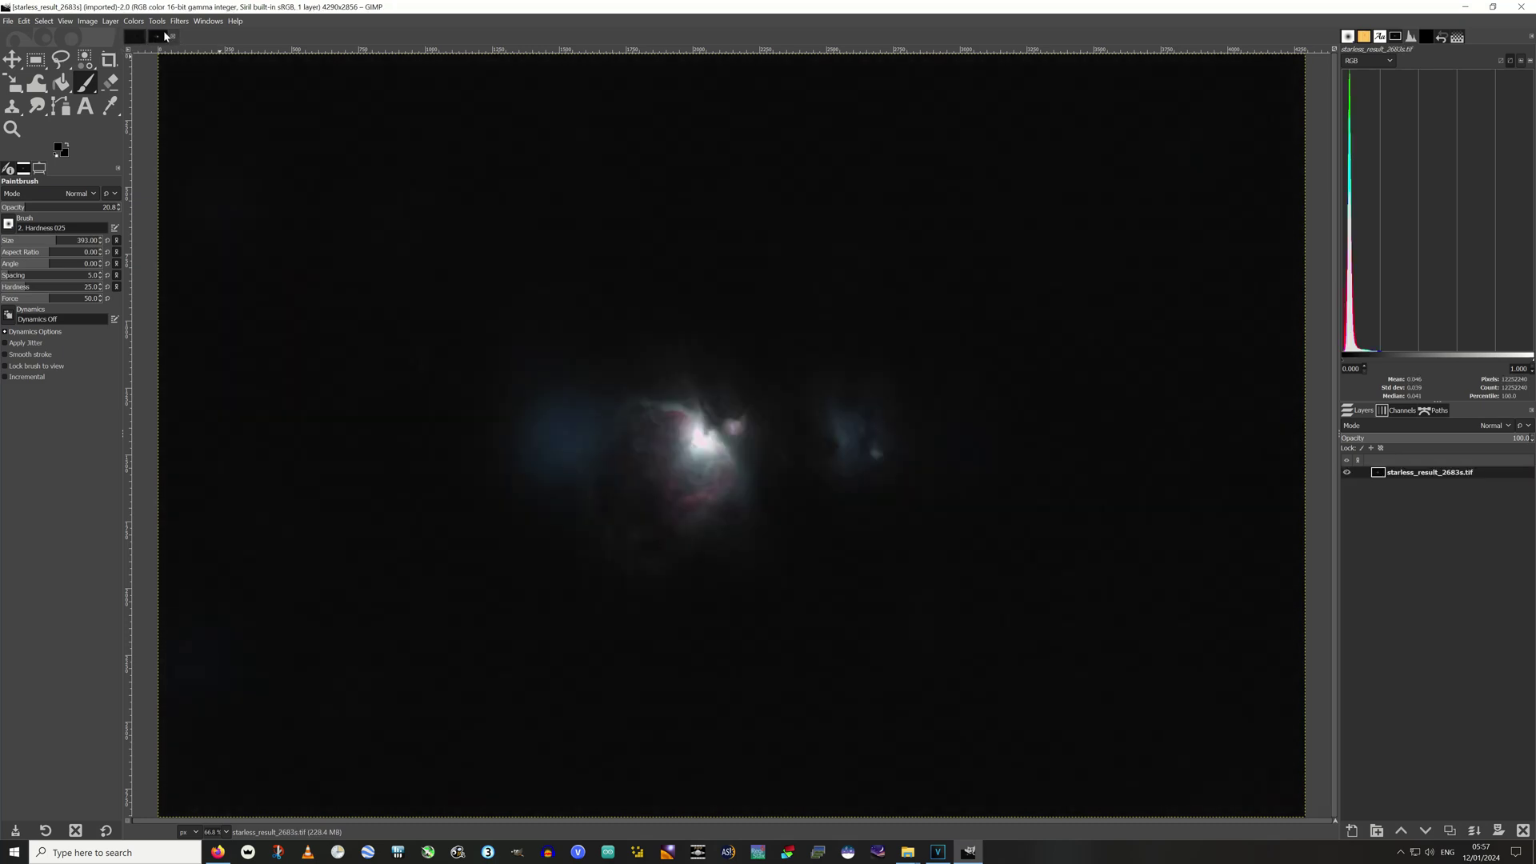
{"action": "left_click", "coordinate": [133, 40]}
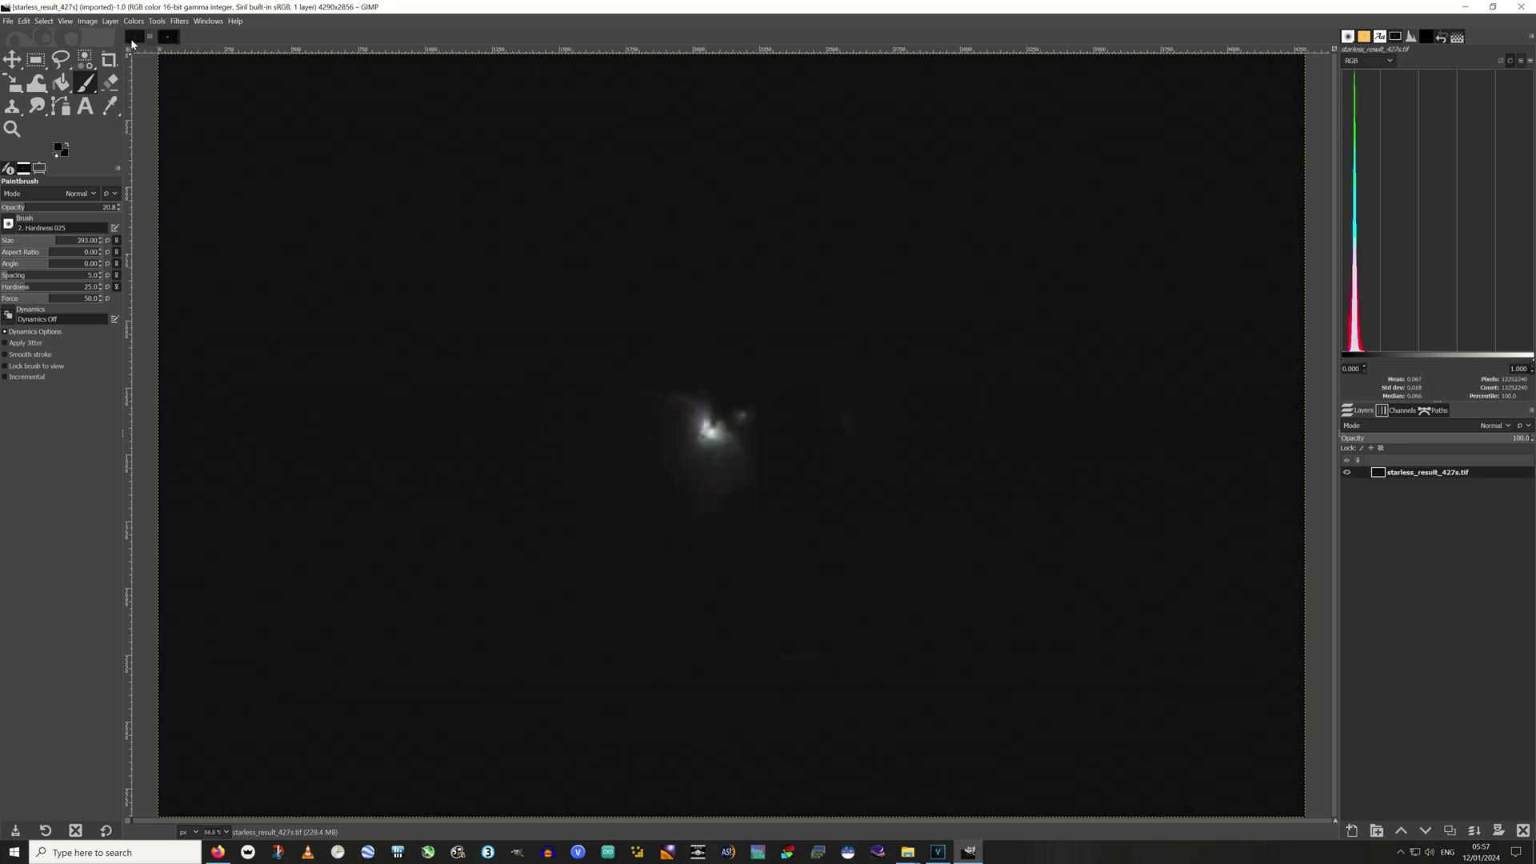
{"action": "key", "text": "minus"}
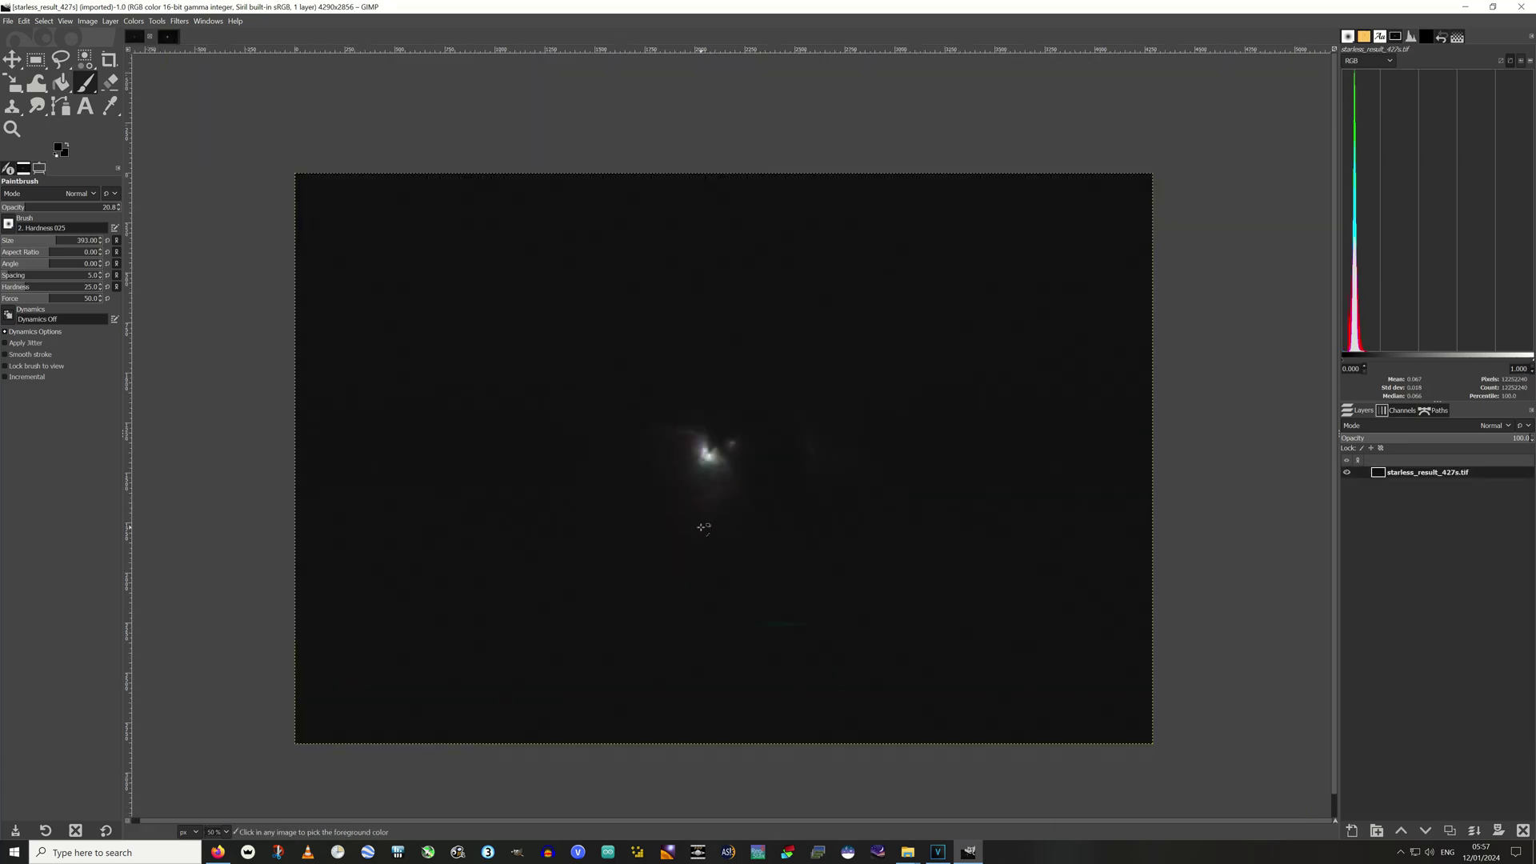
{"action": "left_click", "coordinate": [165, 36]}
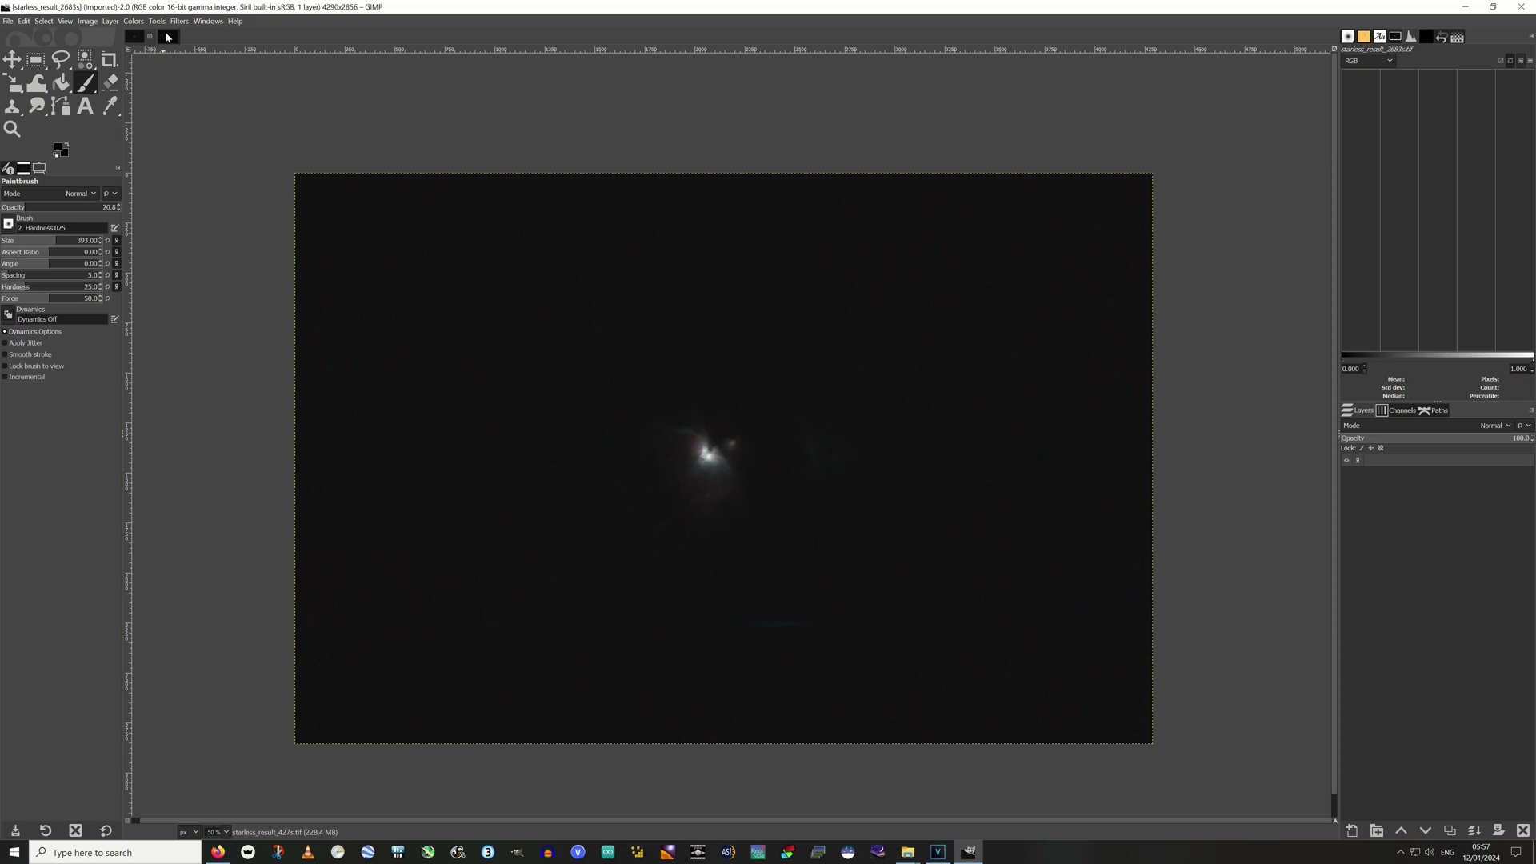
{"action": "key", "text": "minus"}
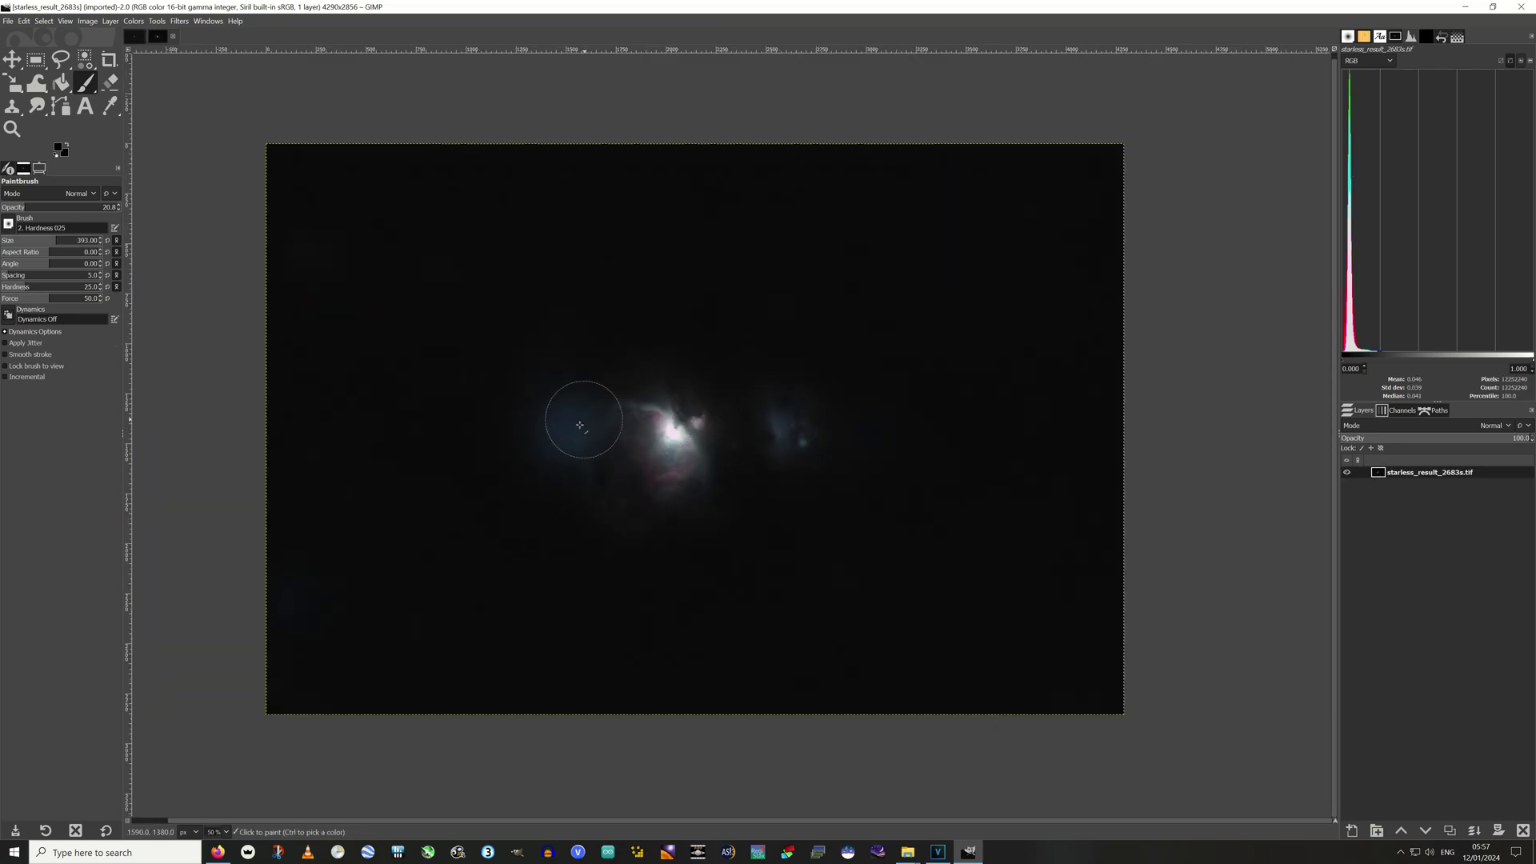
{"action": "left_click", "coordinate": [135, 36]}
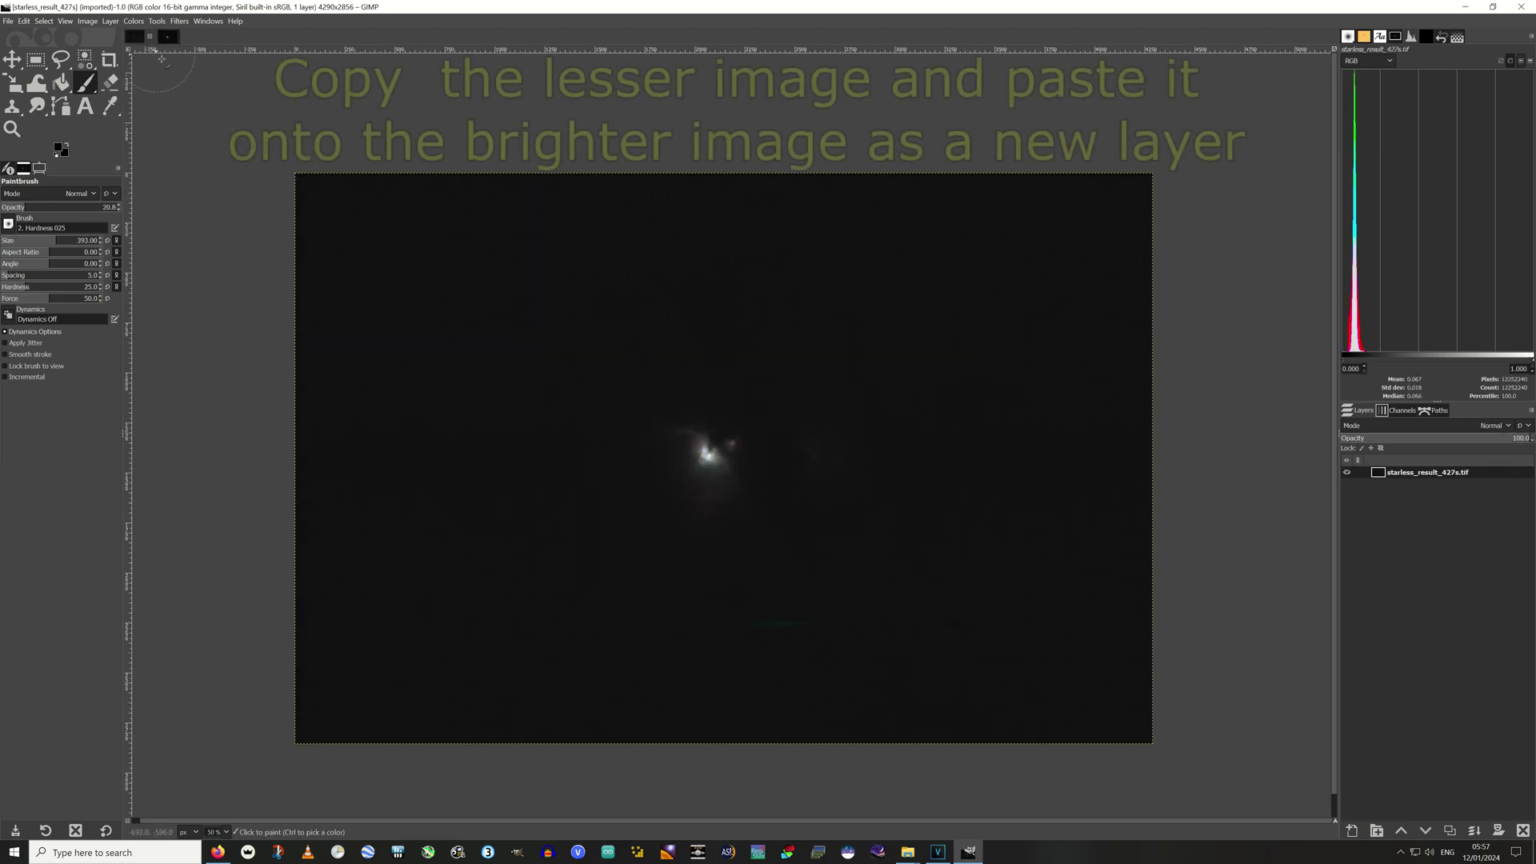
Copy starless_result_427s and paste it into starless_result_2683s as new layer 'starless_result_427s.tif copy'
{"action": "right_click", "coordinate": [723, 474]}
{"action": "mouse_move", "coordinate": [756, 499]}
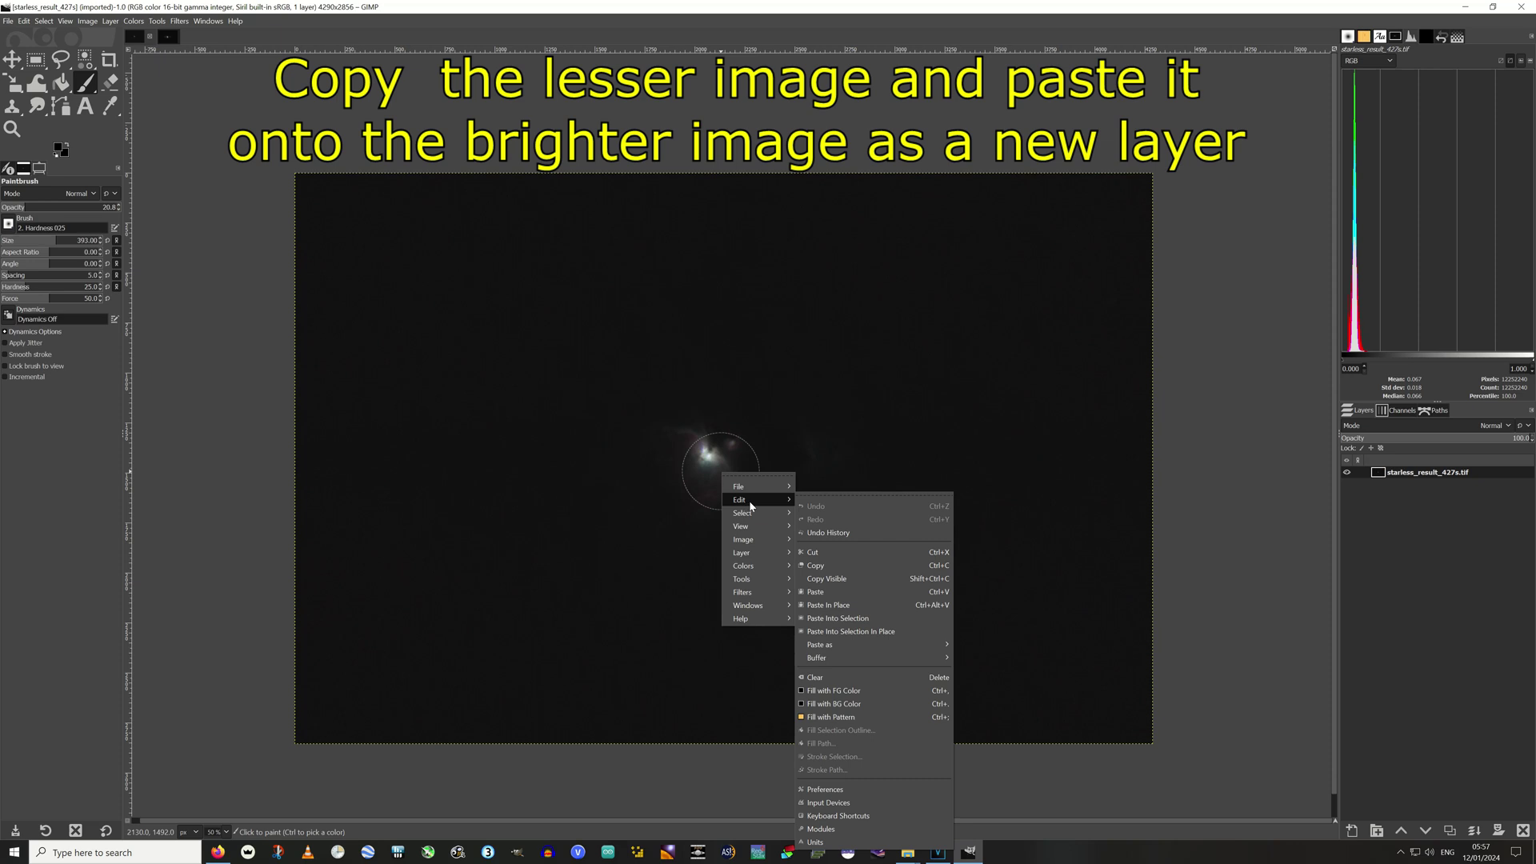
{"action": "left_click", "coordinate": [835, 565]}
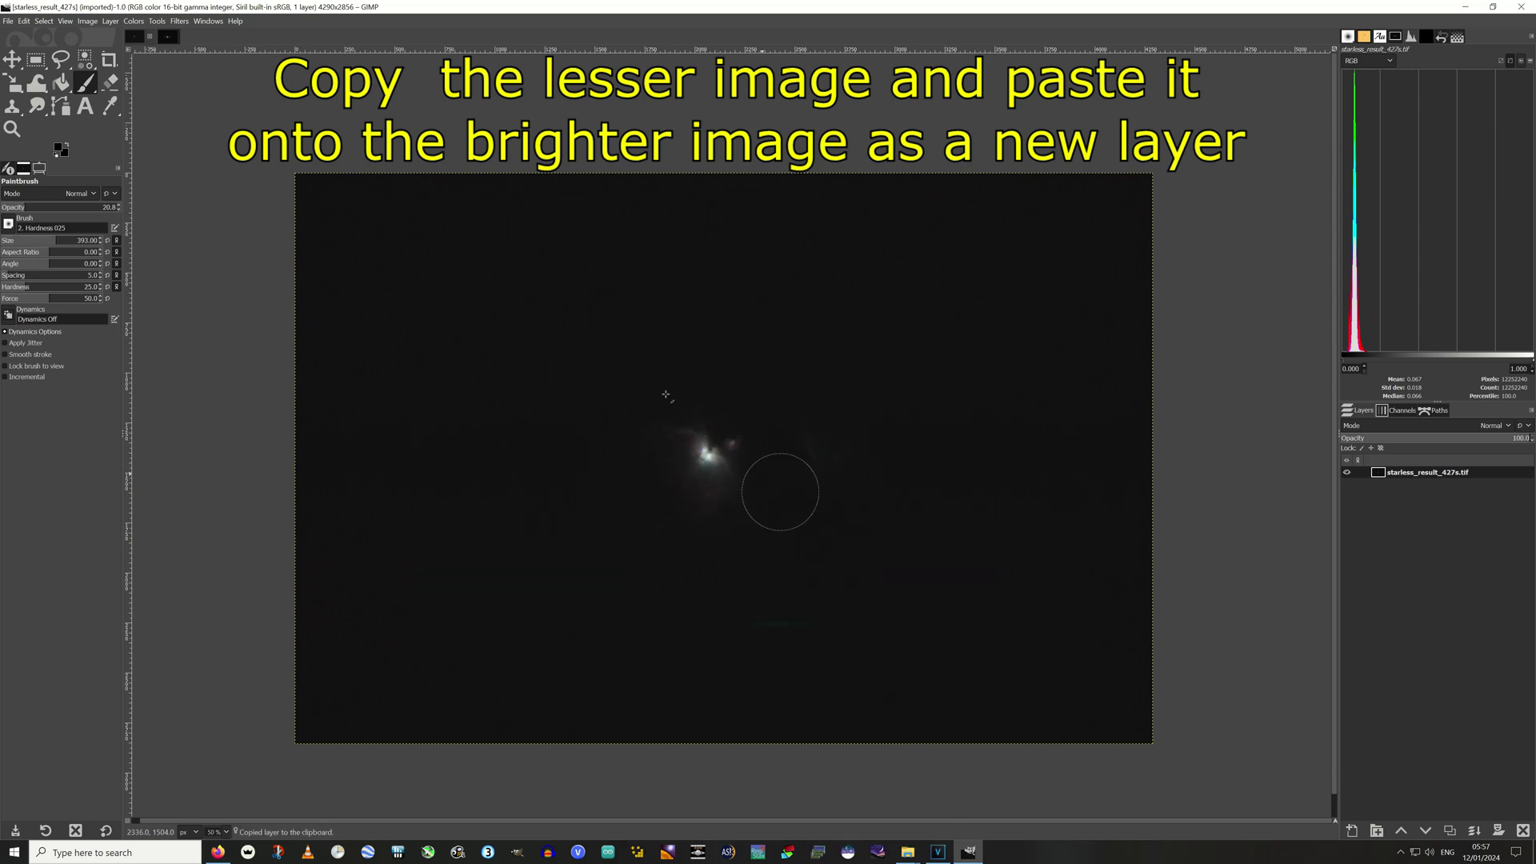
{"action": "left_click", "coordinate": [167, 37]}
{"action": "right_click", "coordinate": [713, 414]}
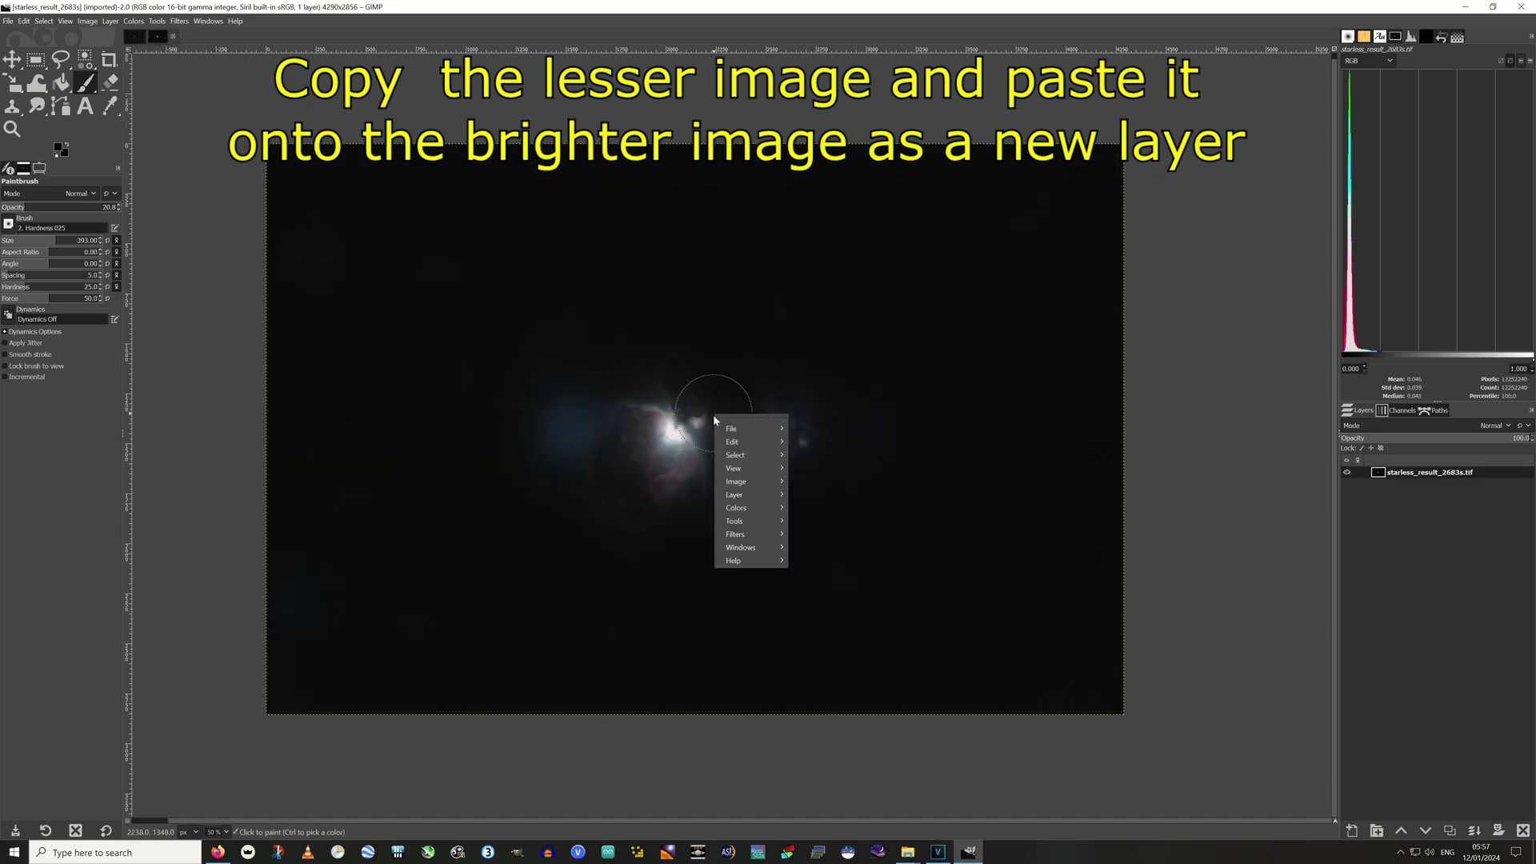
{"action": "mouse_move", "coordinate": [723, 446]}
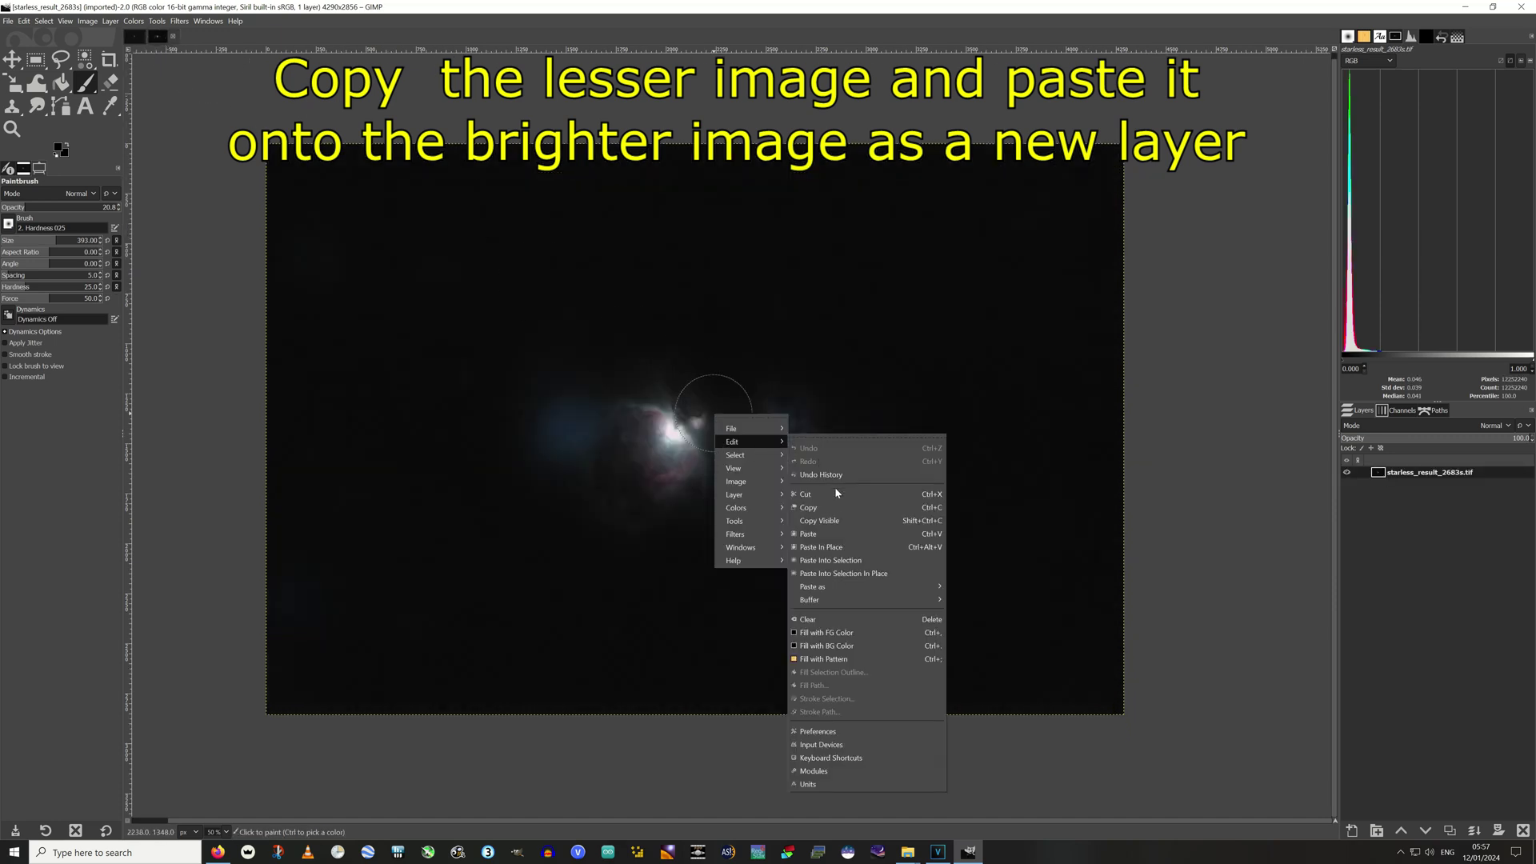
{"action": "mouse_move", "coordinate": [839, 587]}
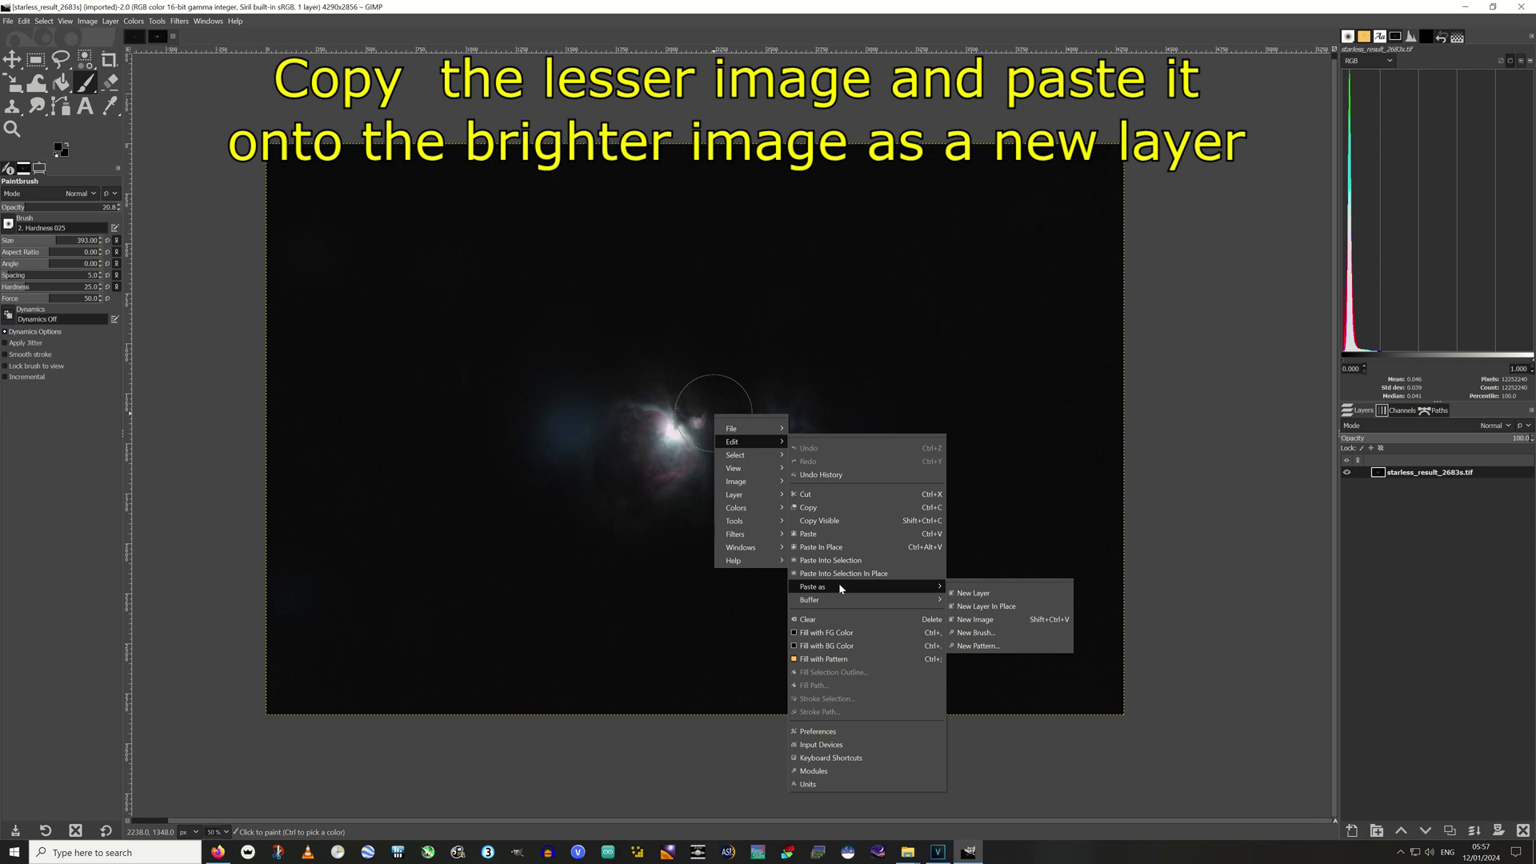
{"action": "left_click", "coordinate": [972, 594]}
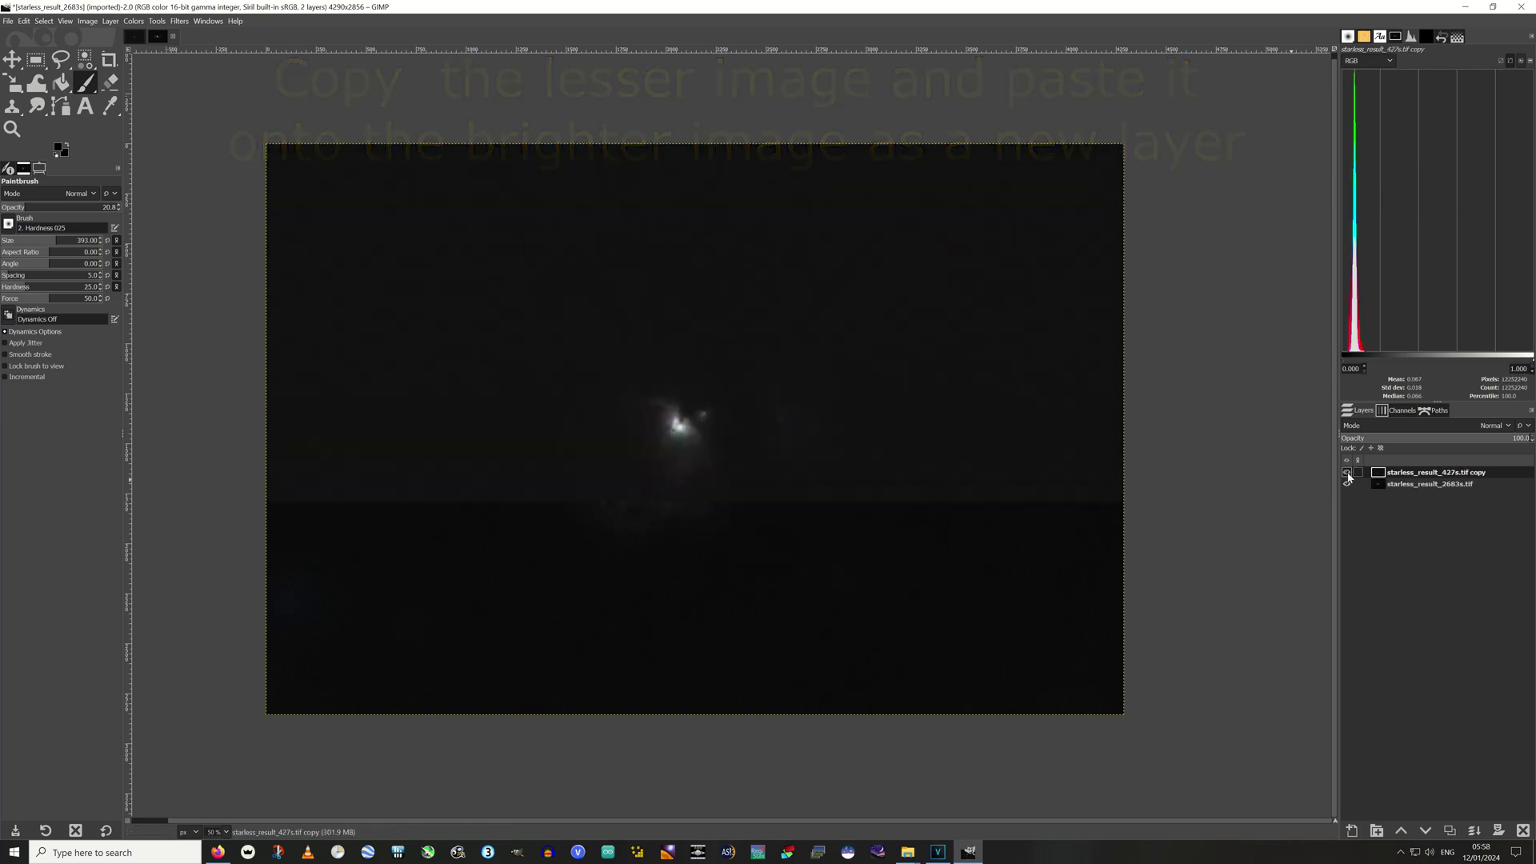
{"action": "left_click", "coordinate": [1346, 473]}
{"action": "left_click", "coordinate": [1347, 473]}
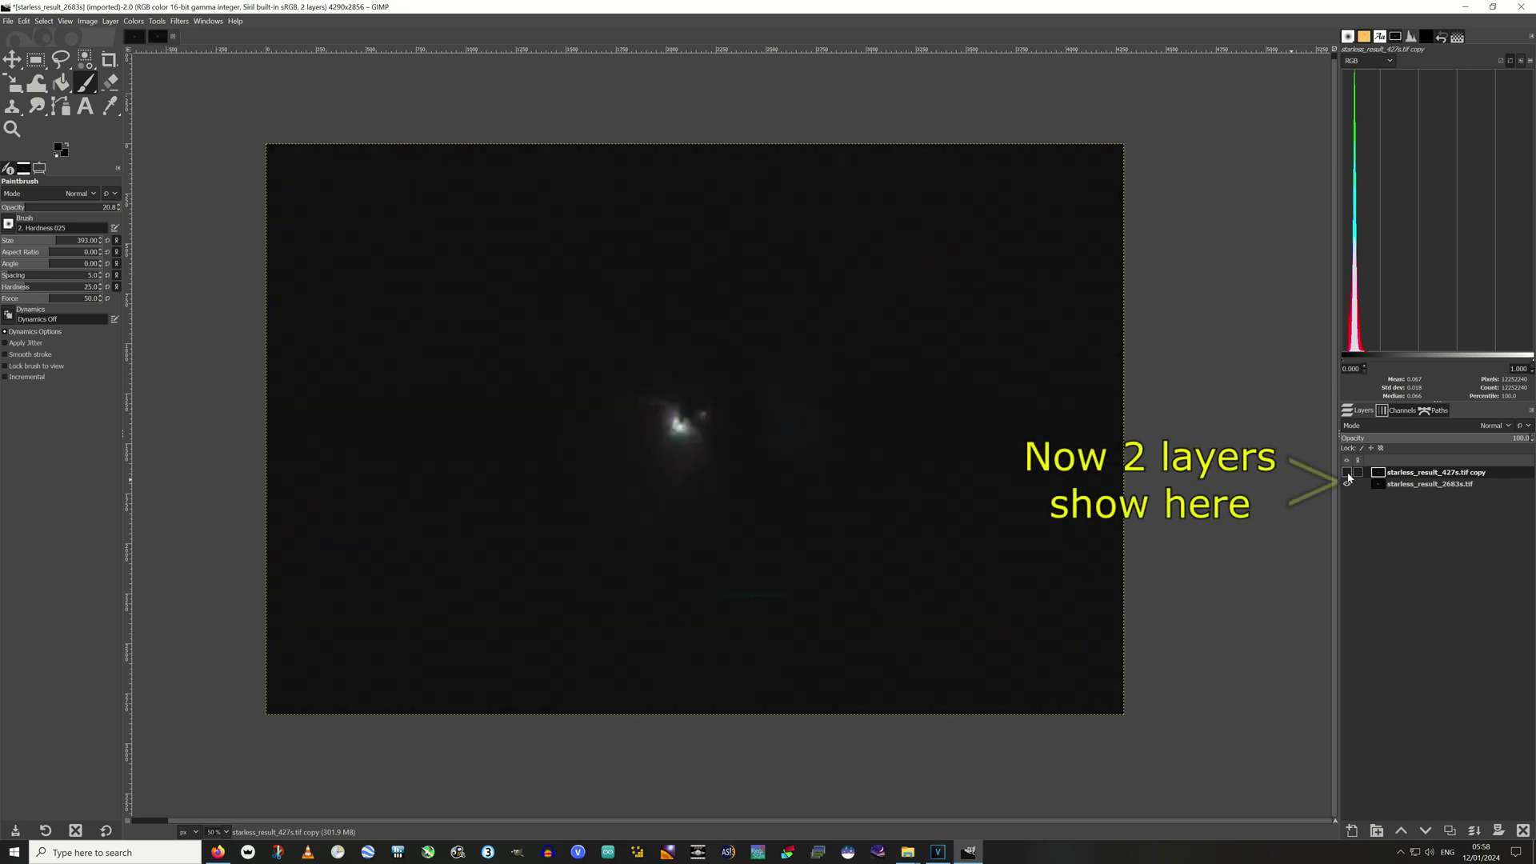
{"action": "left_click", "coordinate": [1347, 473]}
{"action": "left_click", "coordinate": [1348, 473]}
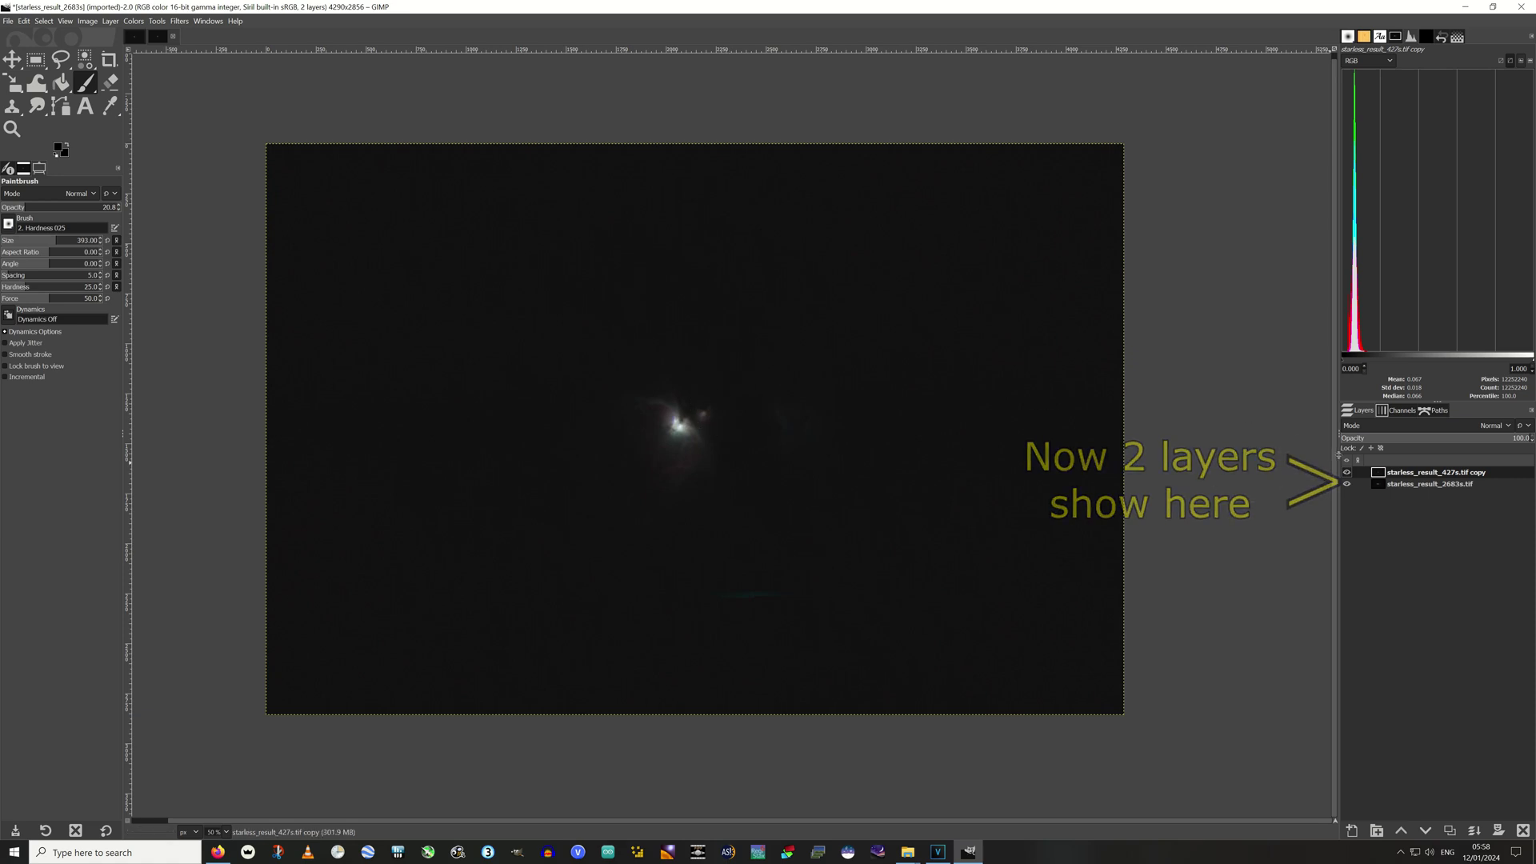
{"action": "left_click", "coordinate": [1347, 473]}
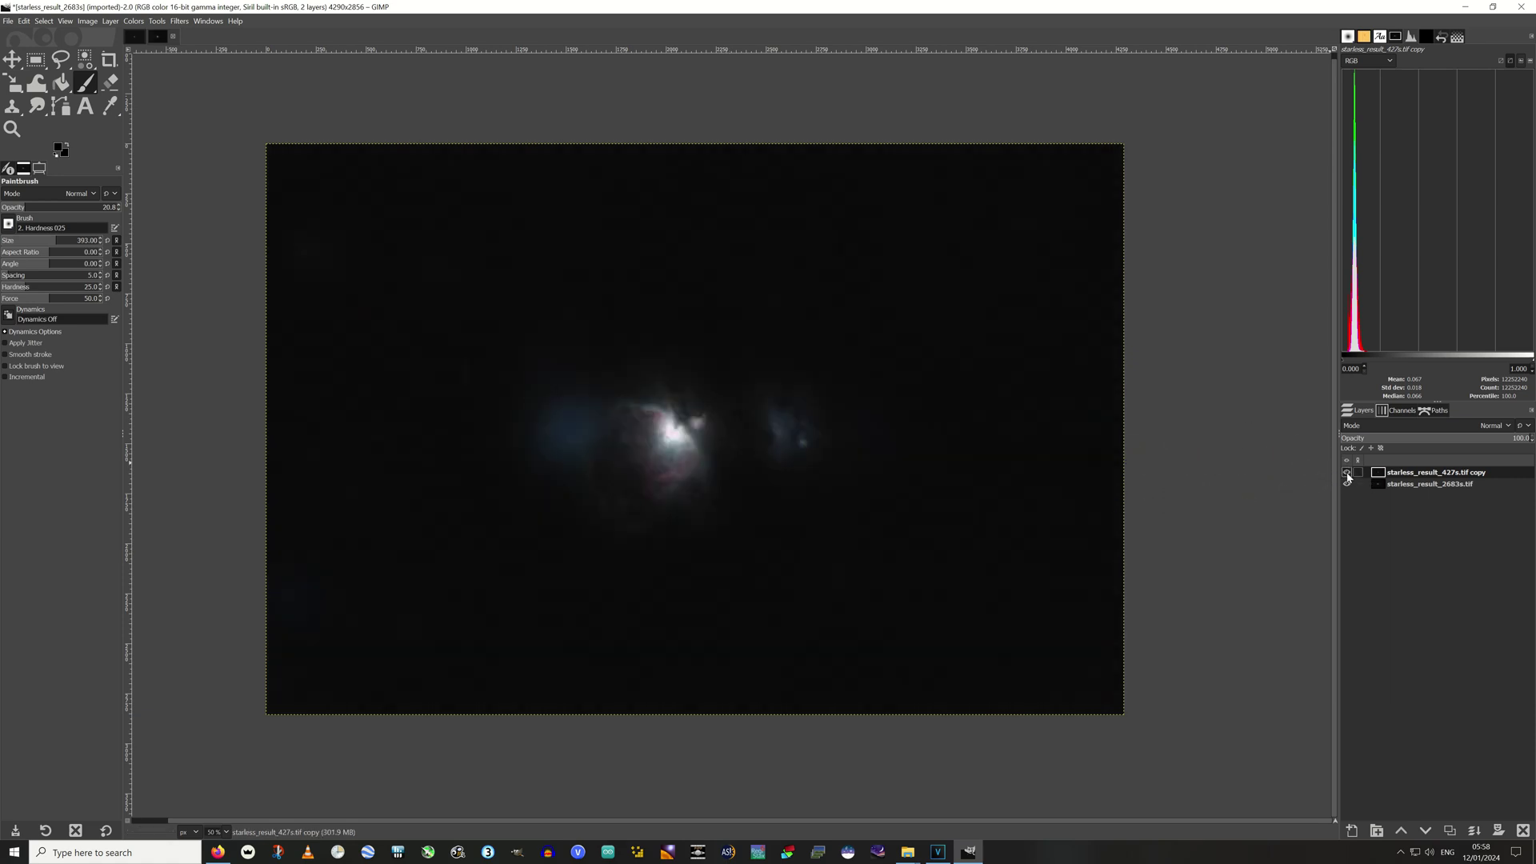
{"action": "left_click", "coordinate": [1347, 473]}
{"action": "left_click", "coordinate": [1347, 473]}
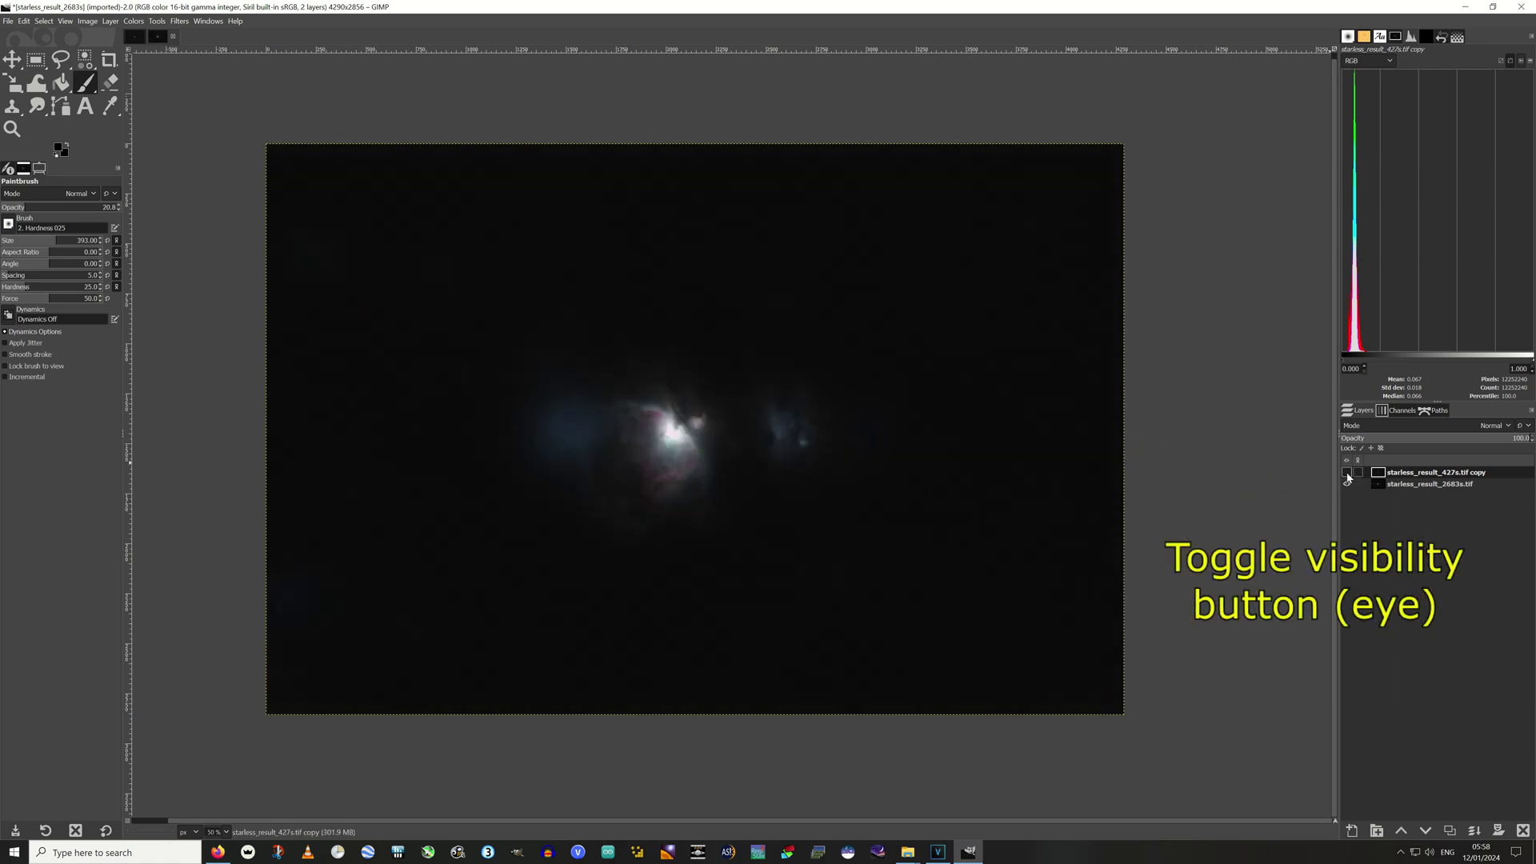
{"action": "left_click", "coordinate": [1348, 472]}
{"action": "left_click", "coordinate": [1347, 472]}
{"action": "left_click", "coordinate": [1347, 473]}
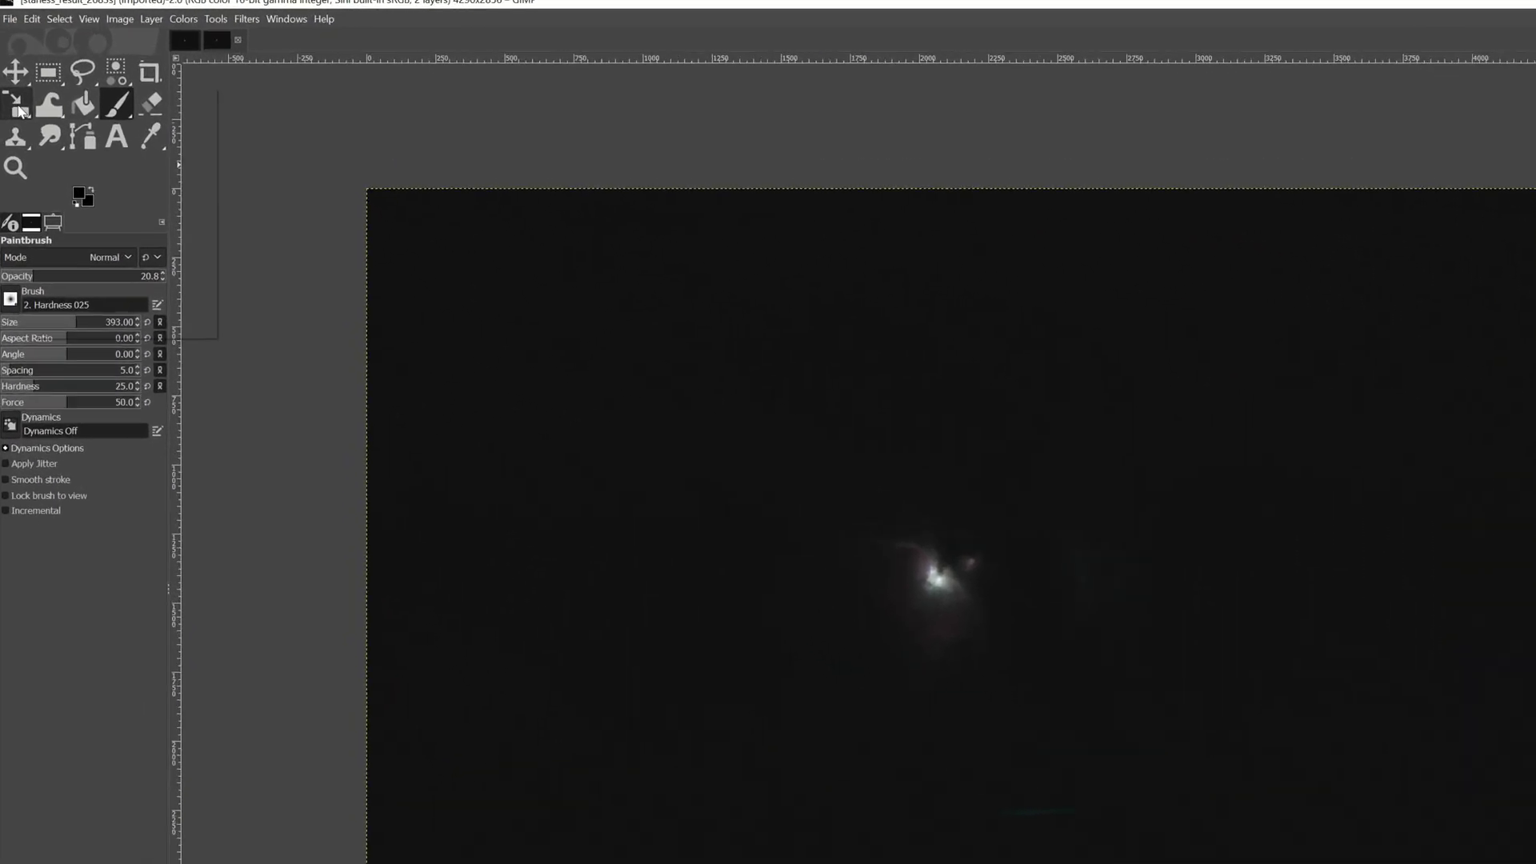
{"action": "left_click", "coordinate": [20, 110]}
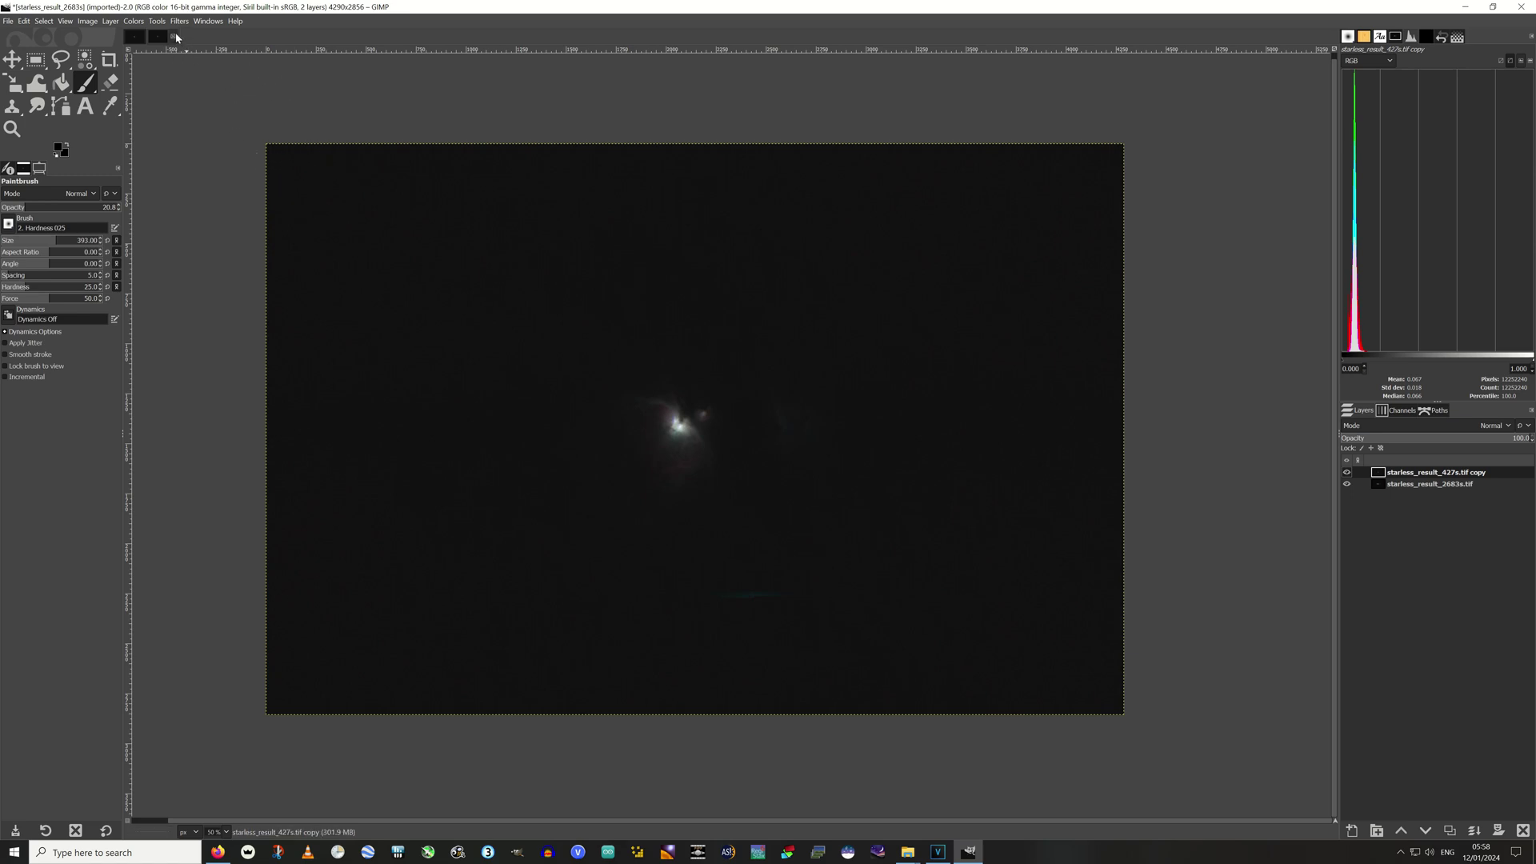
{"action": "right_click", "coordinate": [1455, 474]}
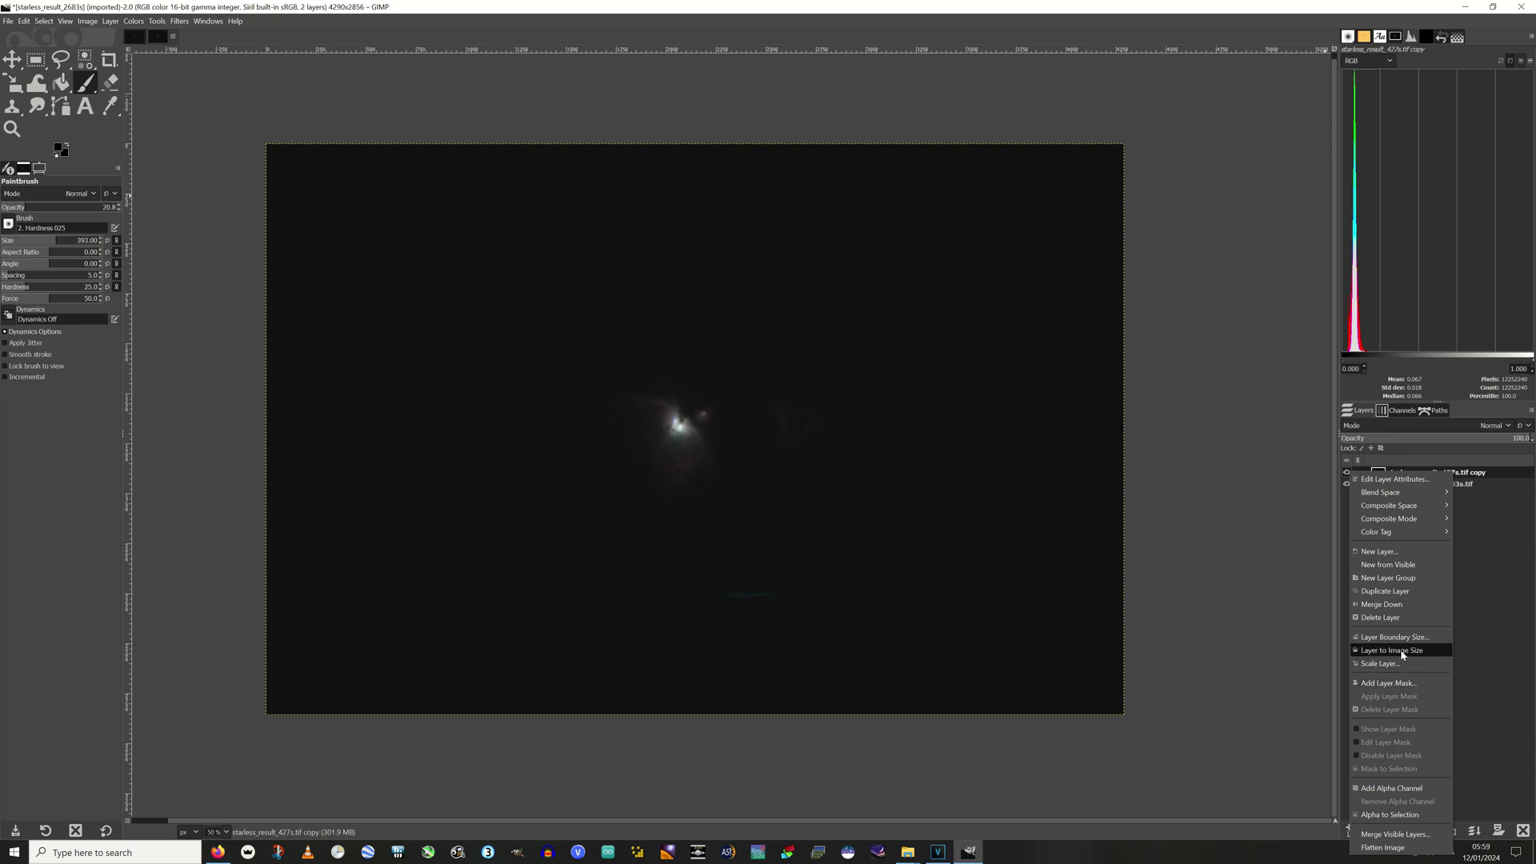
Delete the pasted 427s copy layer from the 2683s image and return to starless_result_427s
{"action": "left_click", "coordinate": [1408, 616]}
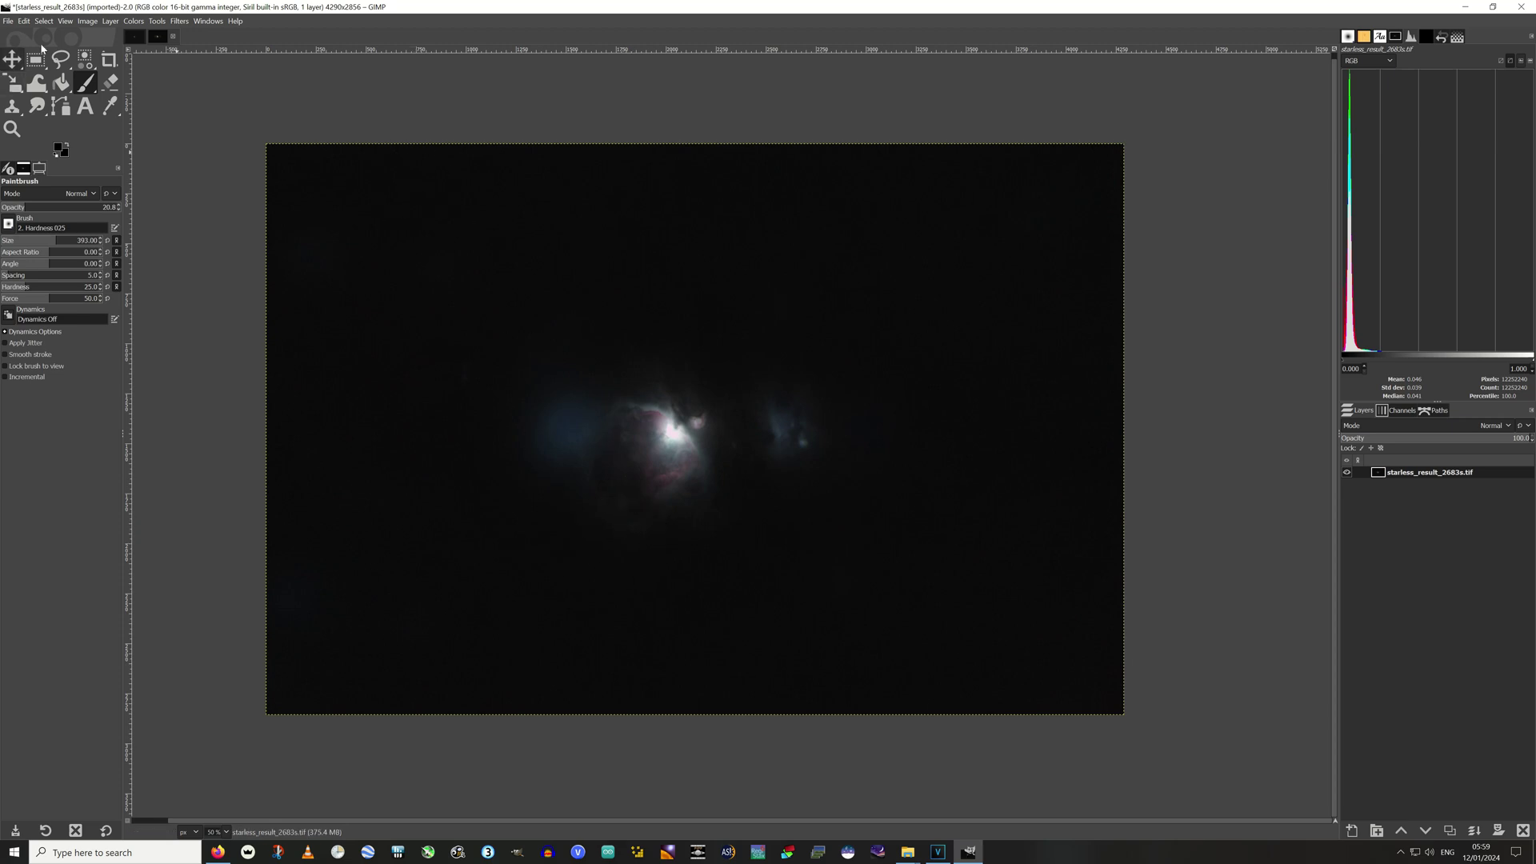
{"action": "left_click", "coordinate": [134, 37]}
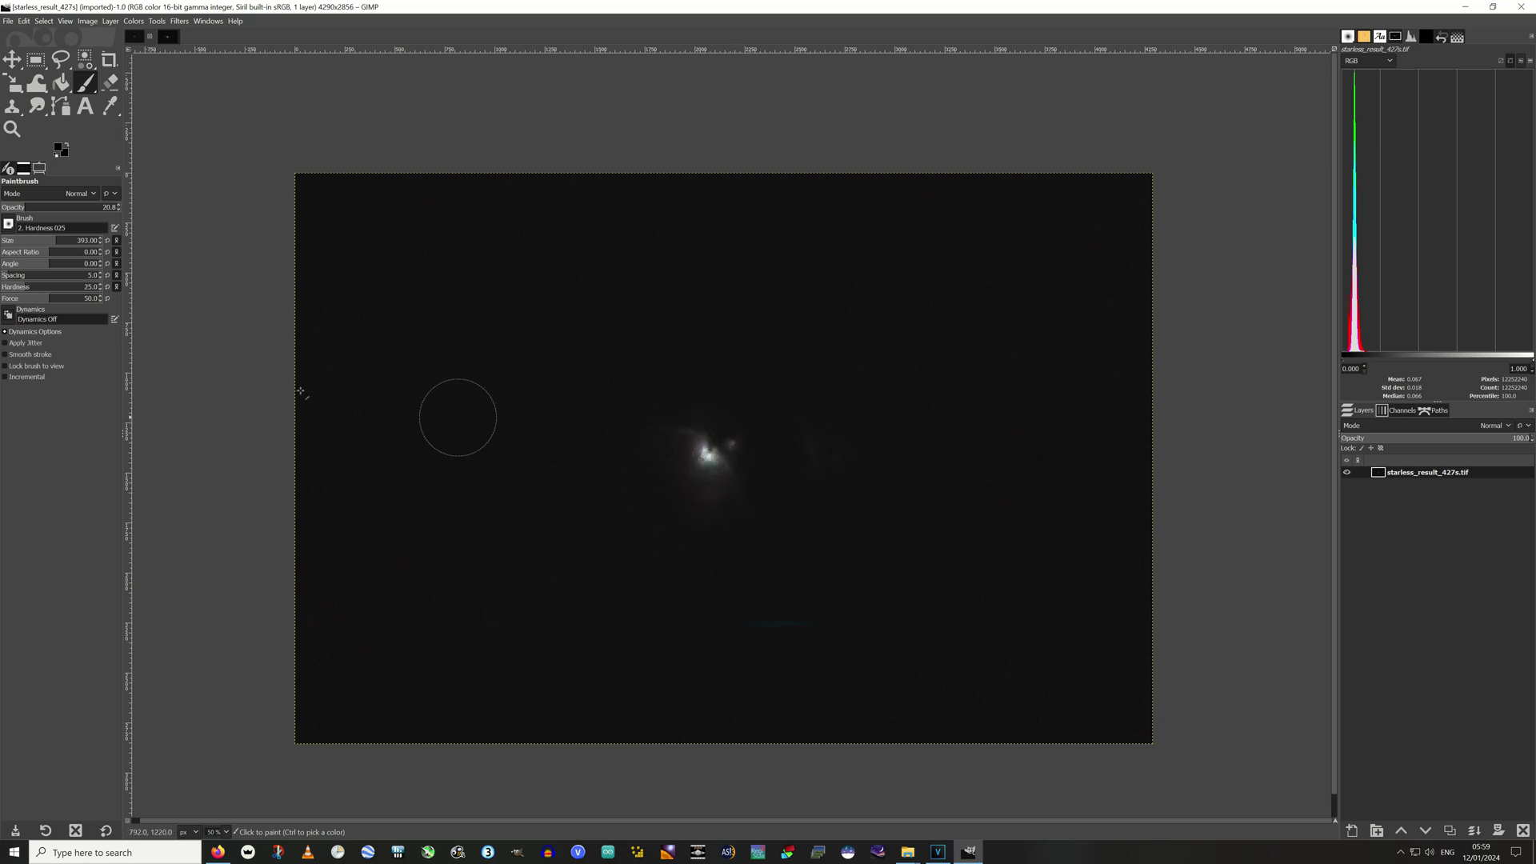
Copy a 1562×1046 rectangle around the 427s nebula core and return to the 2683s image
{"action": "left_click", "coordinate": [36, 60]}
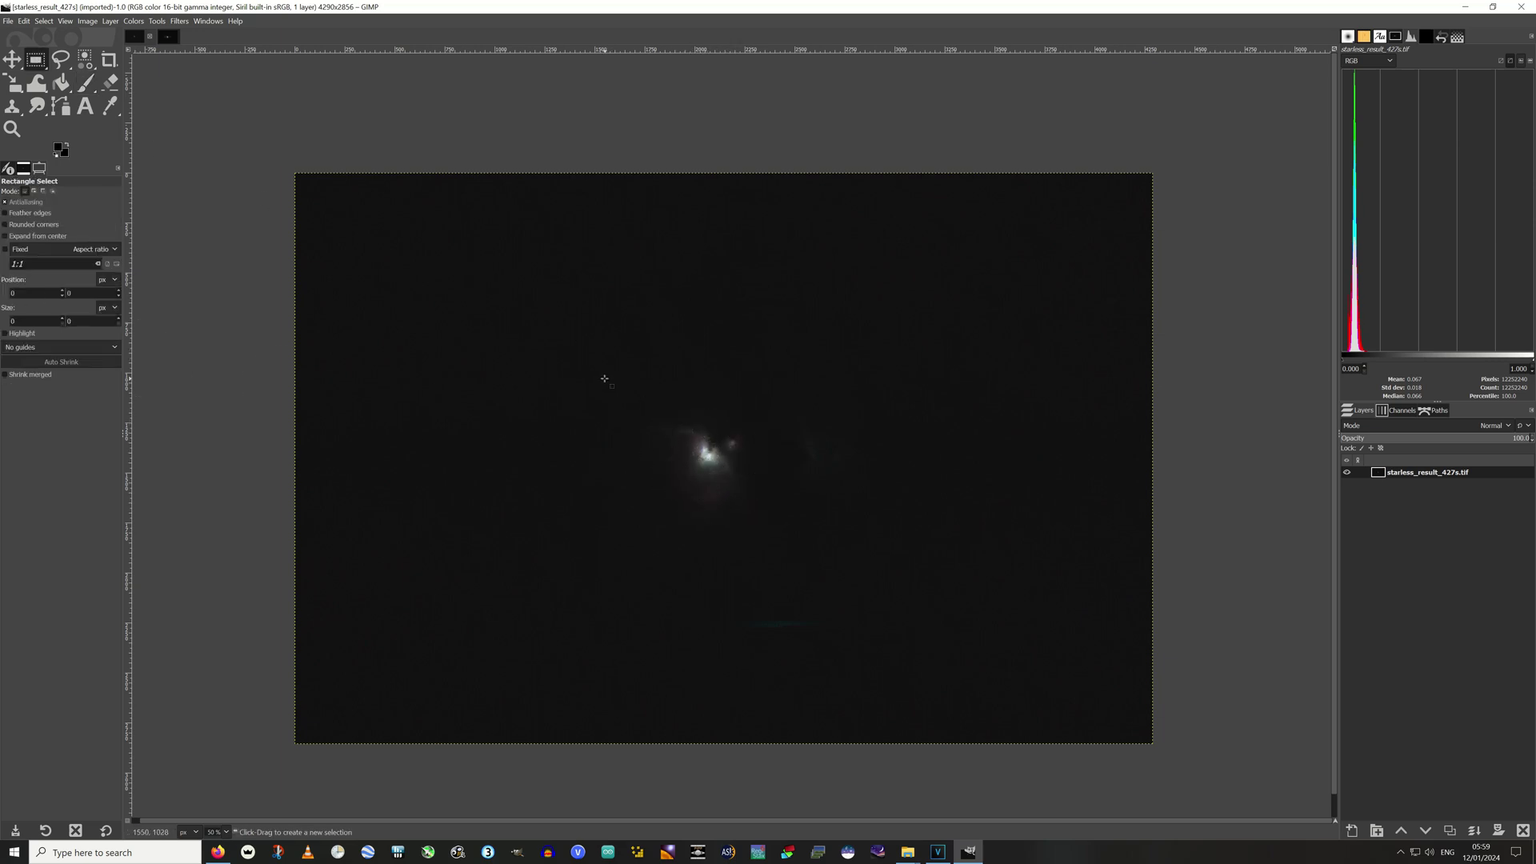
{"action": "left_click_drag", "start_coordinate": [590, 381], "coordinate": [902, 590]}
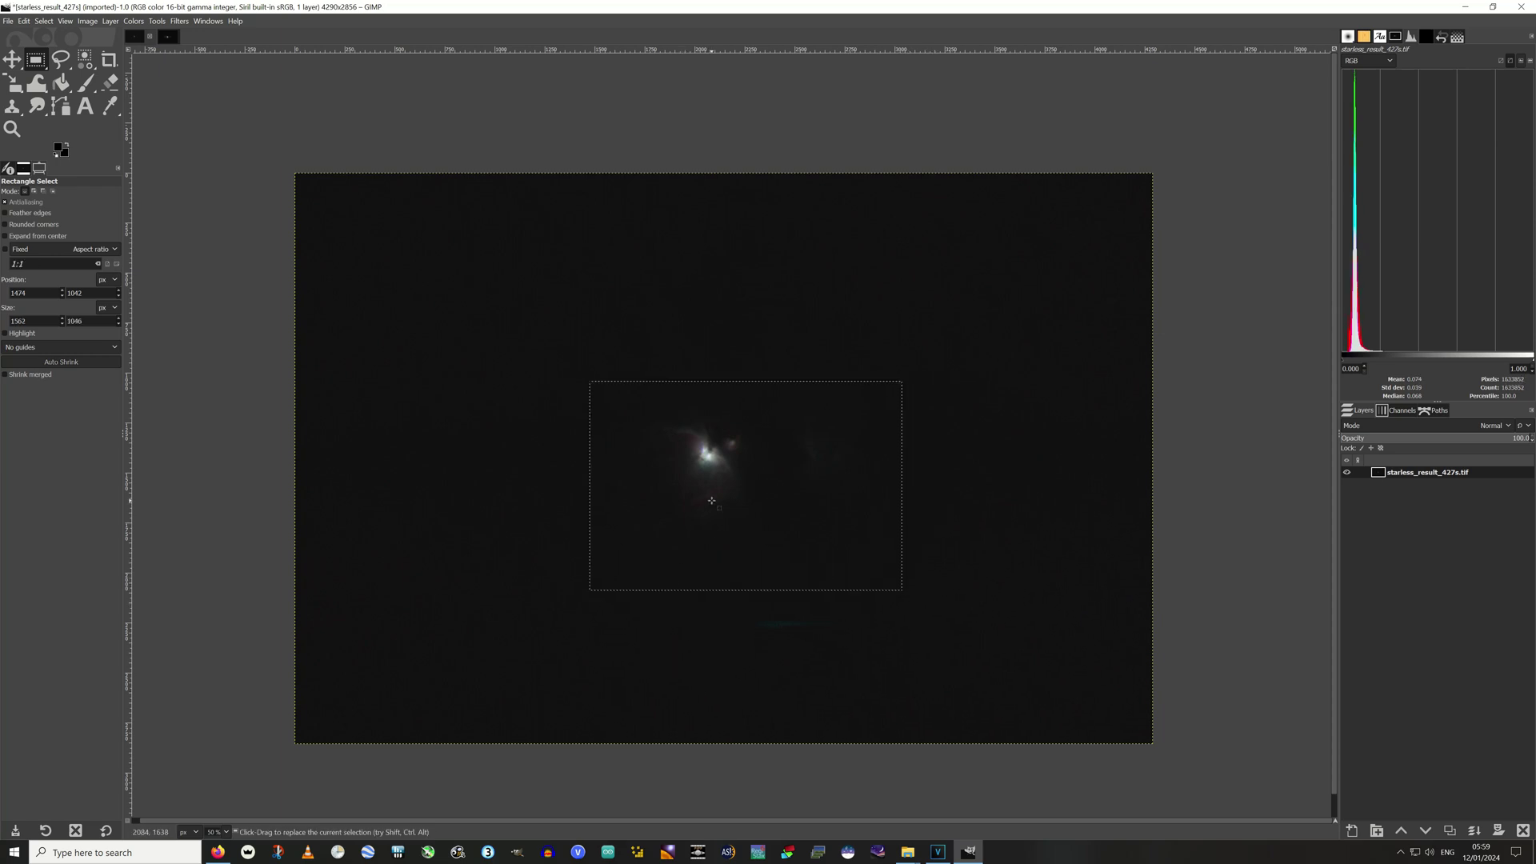
{"action": "right_click", "coordinate": [712, 501]}
{"action": "mouse_move", "coordinate": [757, 531]}
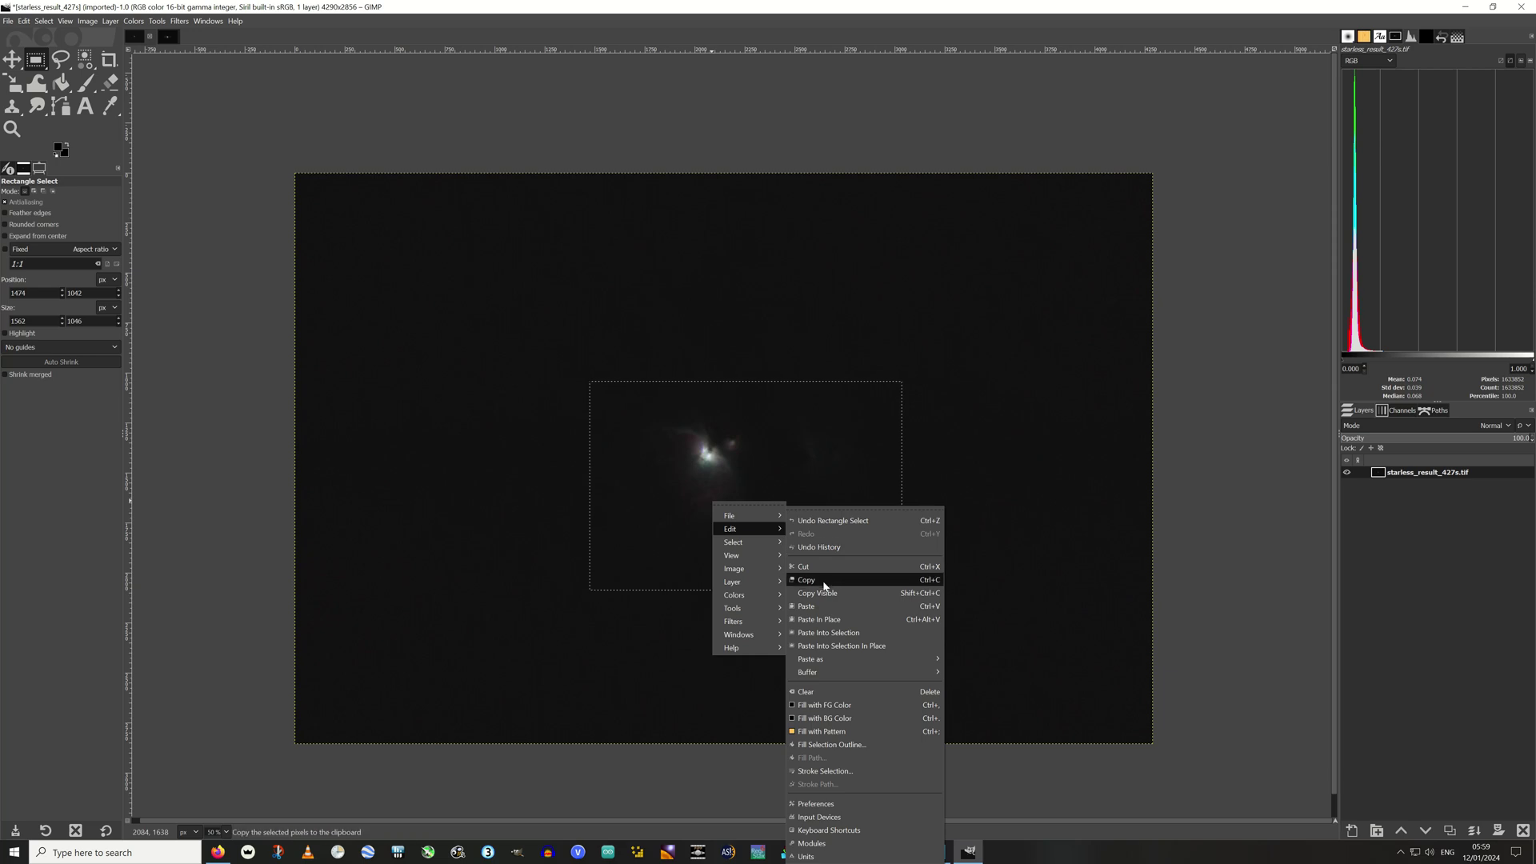
{"action": "left_click", "coordinate": [824, 588]}
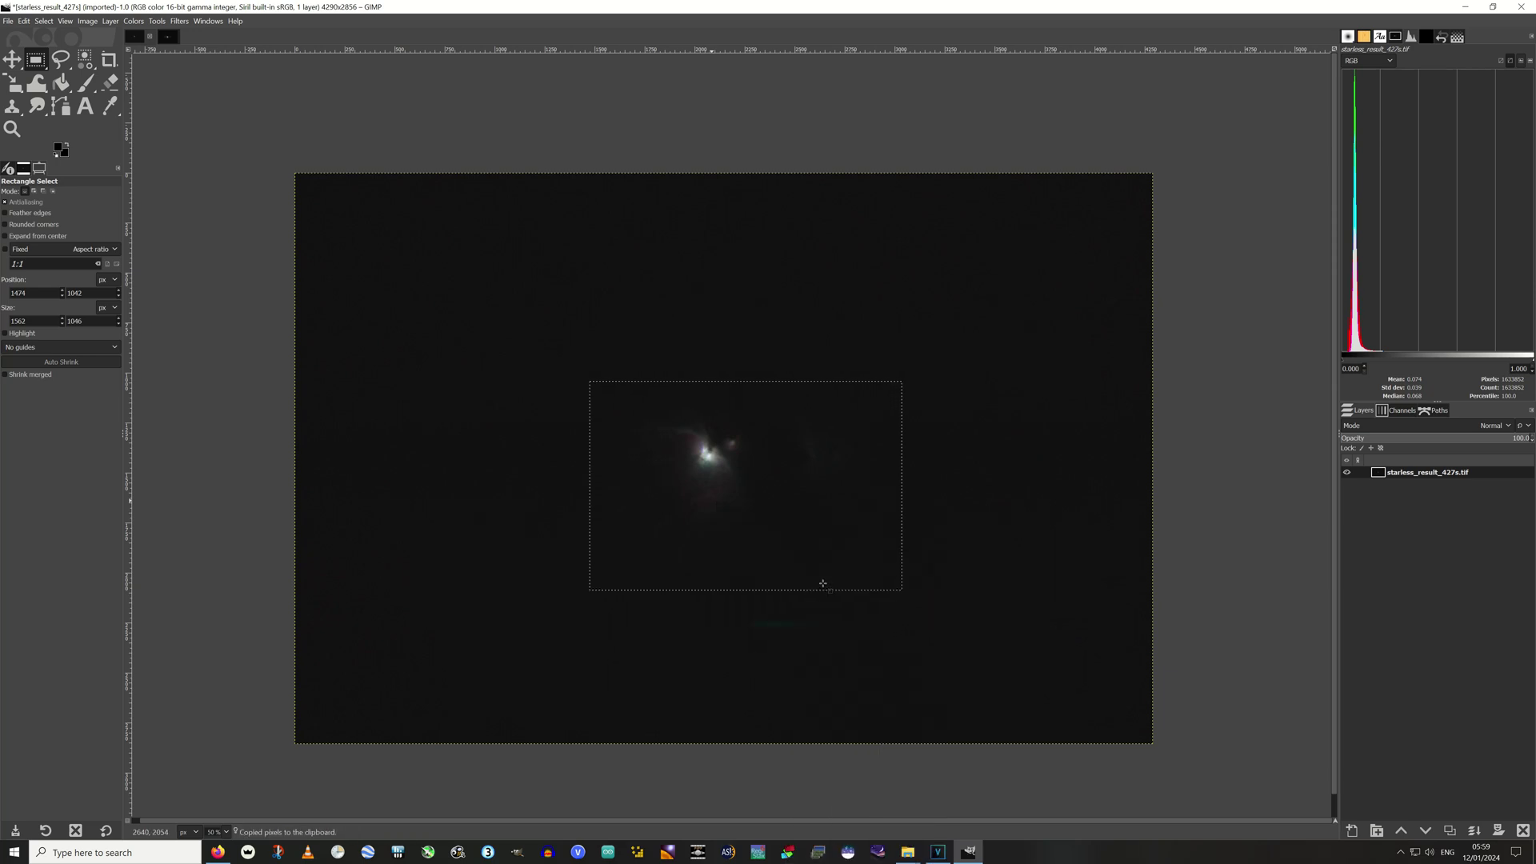
{"action": "left_click", "coordinate": [169, 40]}
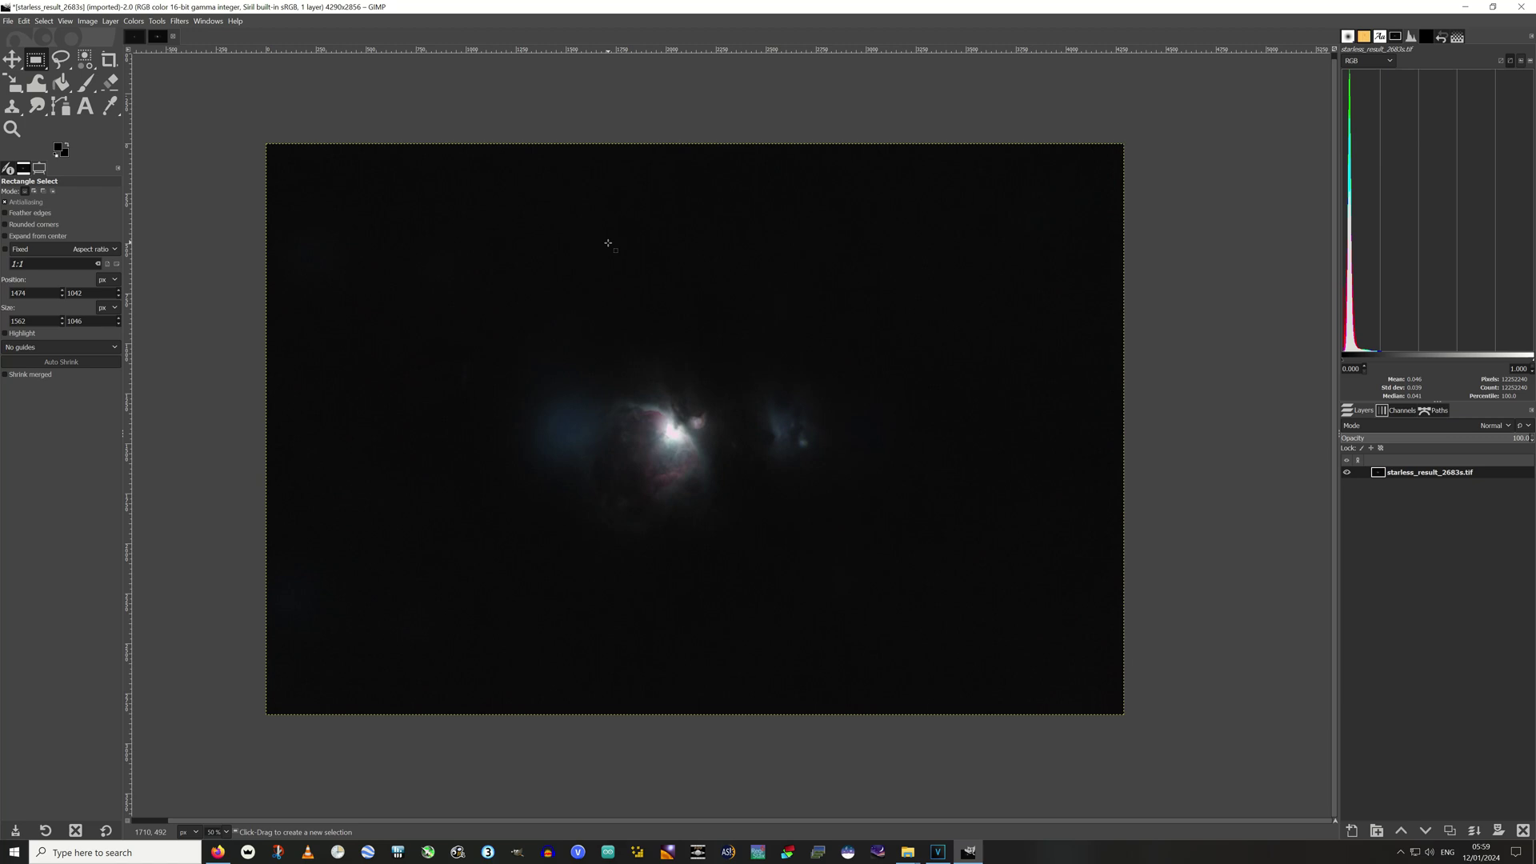
{"action": "right_click", "coordinate": [623, 329]}
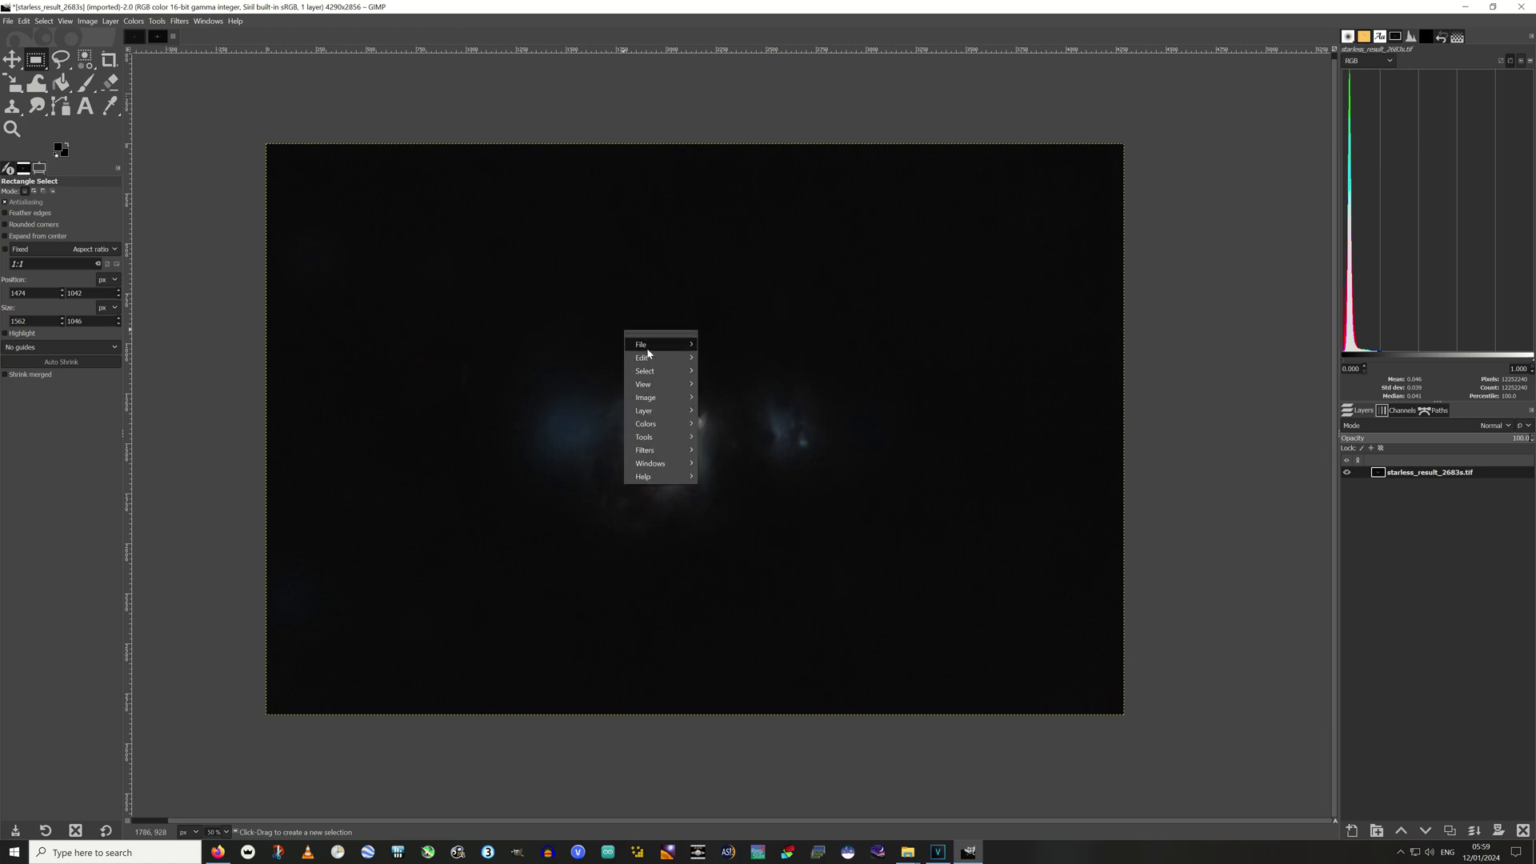
Paste the copied 427s nebula into starless_result_2683s as a new layer
{"action": "mouse_move", "coordinate": [657, 365]}
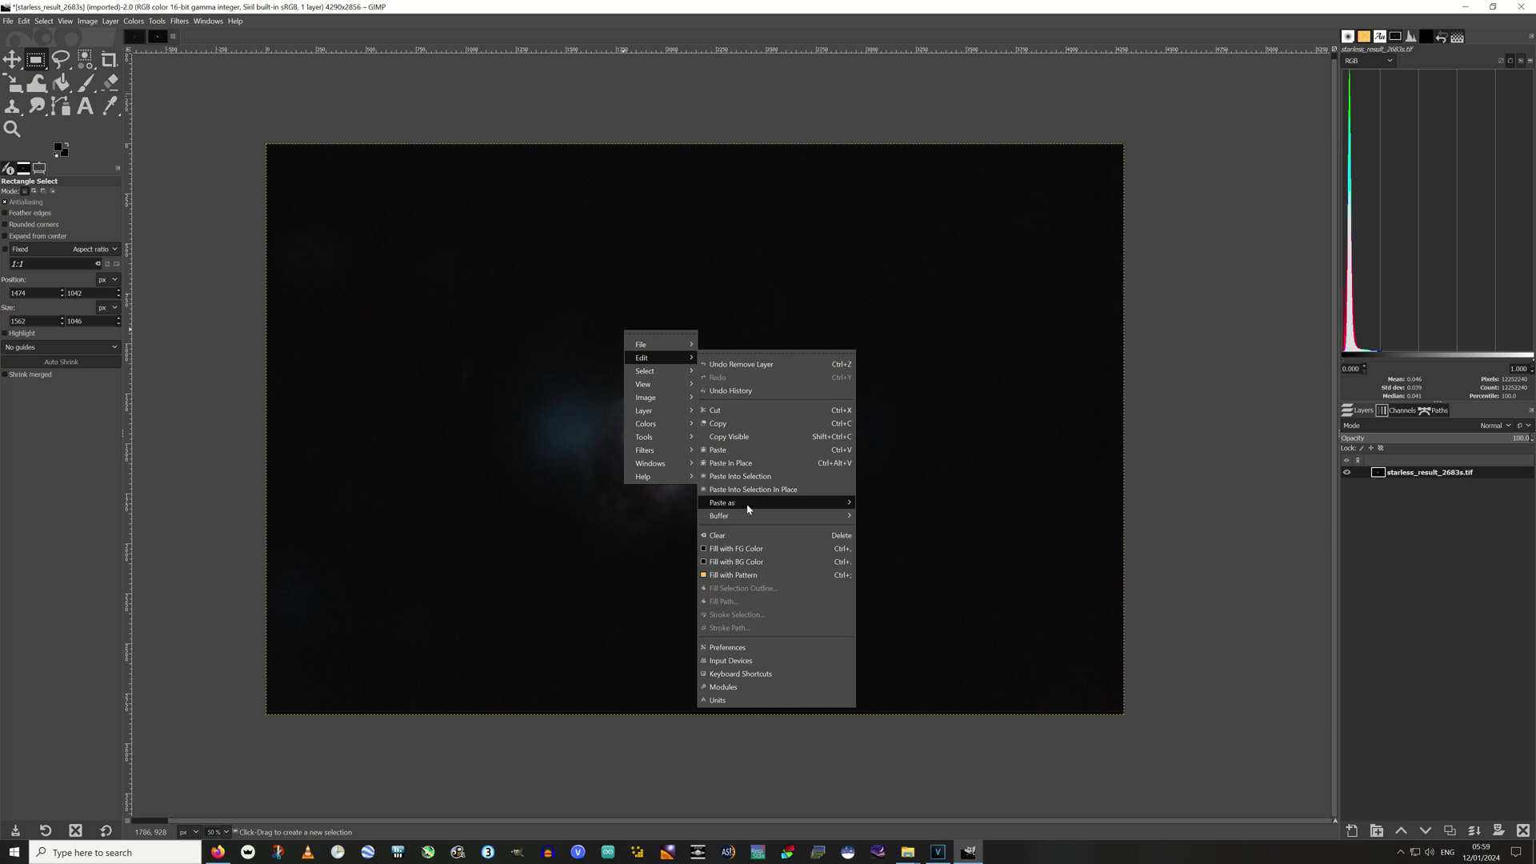
{"action": "mouse_move", "coordinate": [748, 507]}
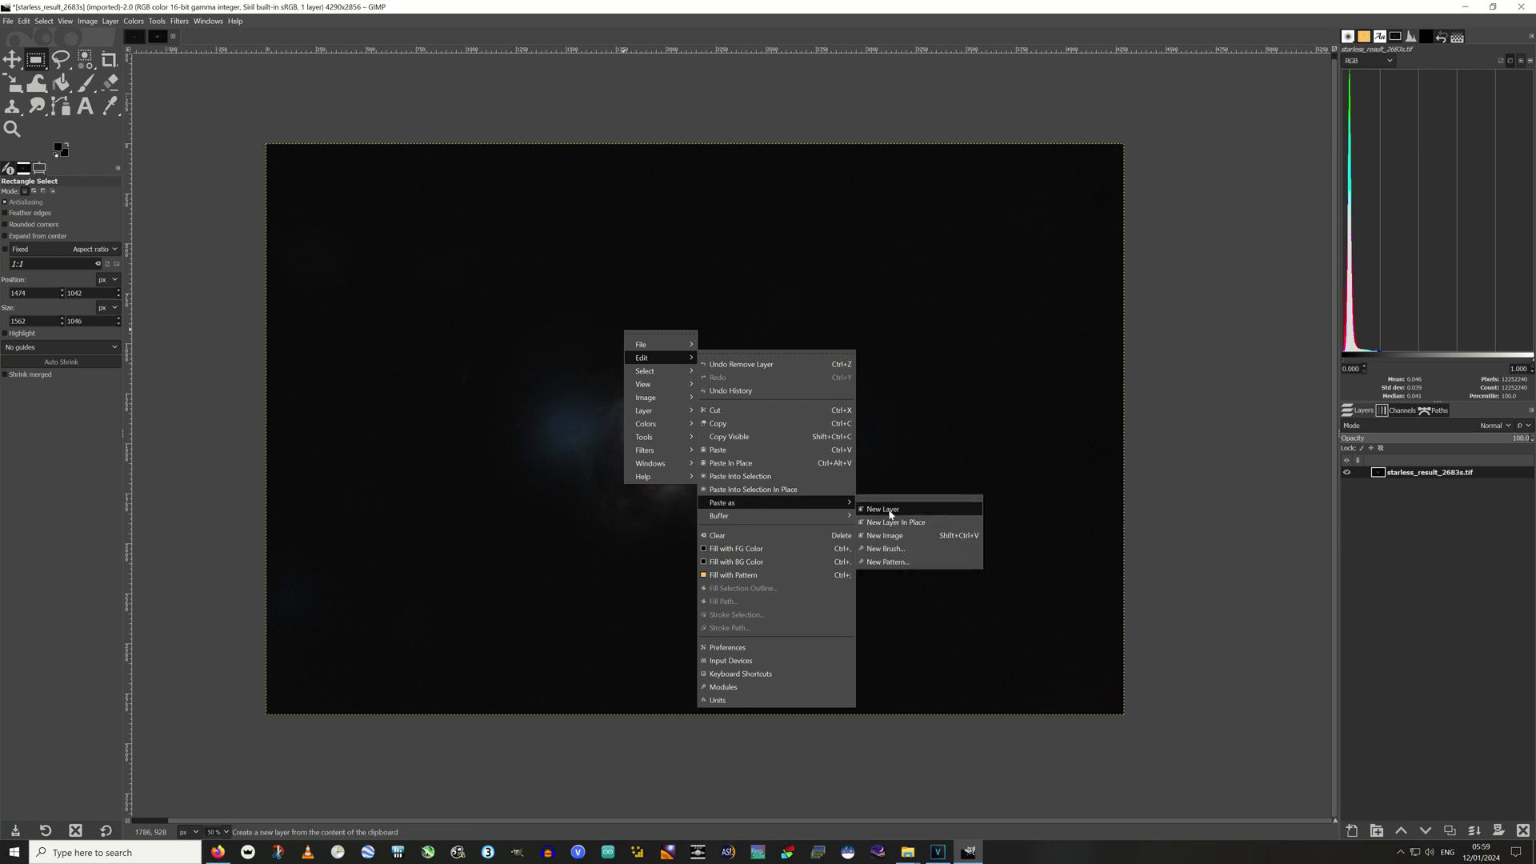
{"action": "left_click", "coordinate": [889, 509]}
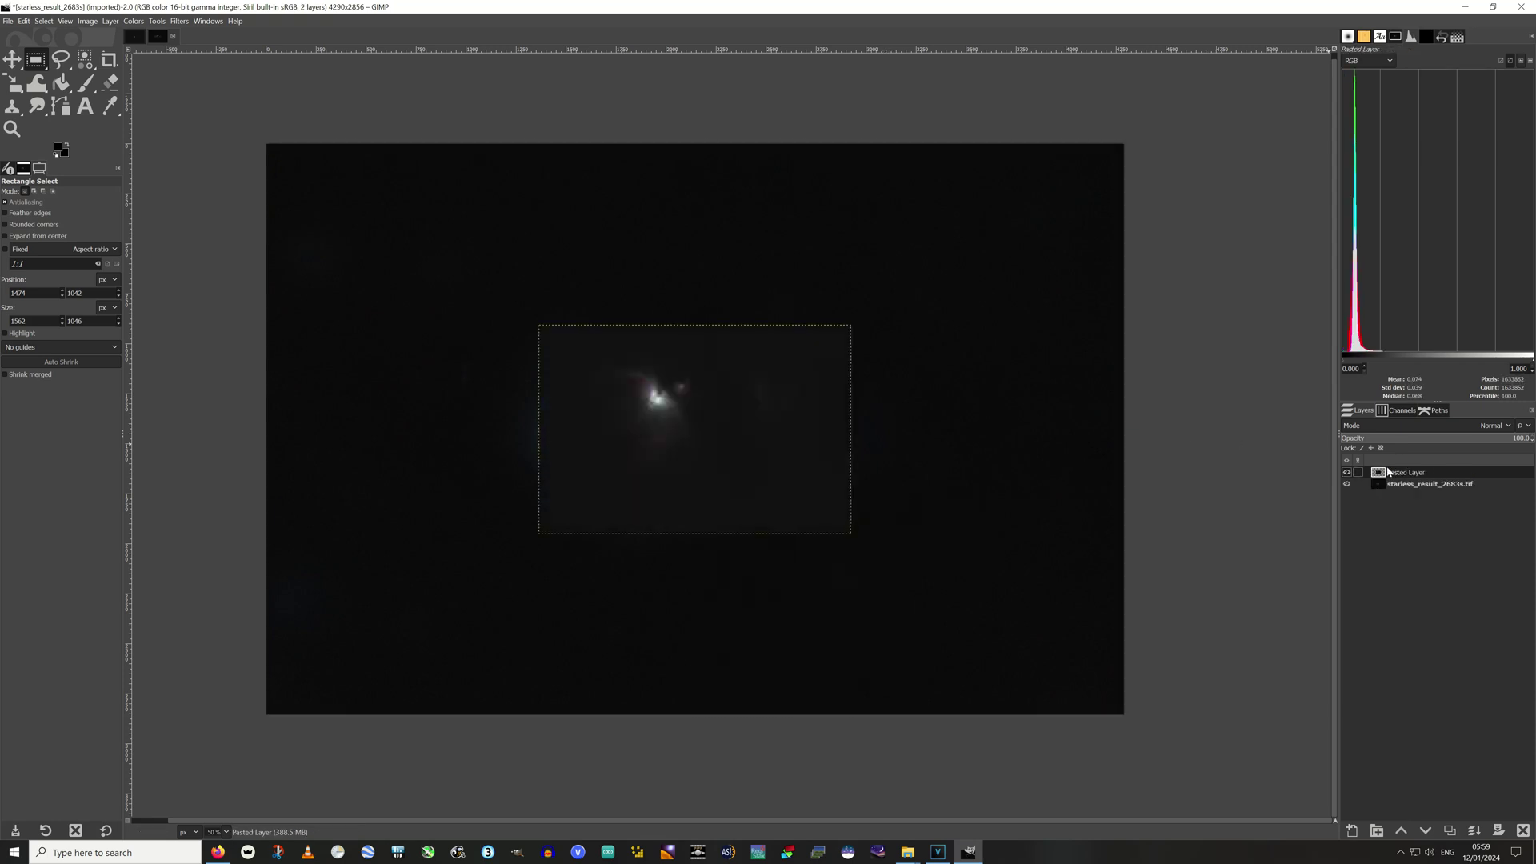
Toggle the Pasted Layer's visibility repeatedly to compare it with the nebula beneath, leaving it shown
{"action": "left_click", "coordinate": [1347, 473]}
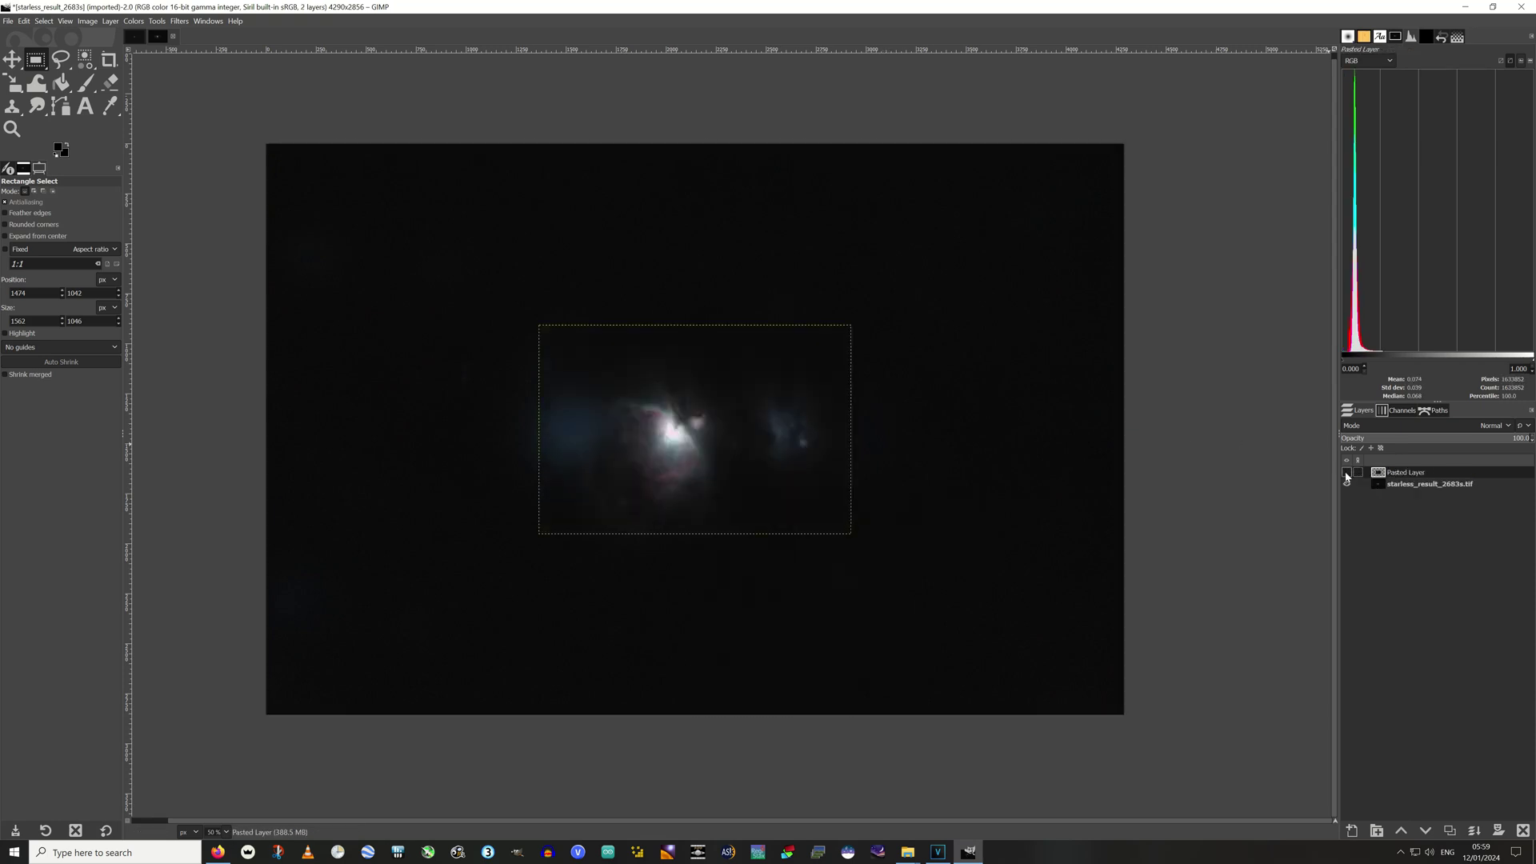
{"action": "left_click", "coordinate": [1347, 474]}
{"action": "left_click", "coordinate": [1346, 473]}
{"action": "left_click", "coordinate": [1347, 473]}
{"action": "left_click", "coordinate": [1347, 474]}
{"action": "left_click", "coordinate": [1347, 473]}
{"action": "left_click", "coordinate": [1347, 474]}
{"action": "left_click", "coordinate": [1347, 474]}
{"action": "left_click", "coordinate": [1346, 474]}
{"action": "left_click", "coordinate": [1346, 473]}
{"action": "left_click", "coordinate": [1346, 474]}
{"action": "left_click", "coordinate": [1346, 474]}
{"action": "left_click", "coordinate": [1346, 474]}
{"action": "left_click", "coordinate": [1346, 474]}
{"action": "left_click", "coordinate": [1347, 474]}
{"action": "left_click", "coordinate": [1347, 473]}
{"action": "left_click", "coordinate": [1347, 473]}
{"action": "left_click", "coordinate": [1346, 473]}
{"action": "left_click", "coordinate": [1346, 474]}
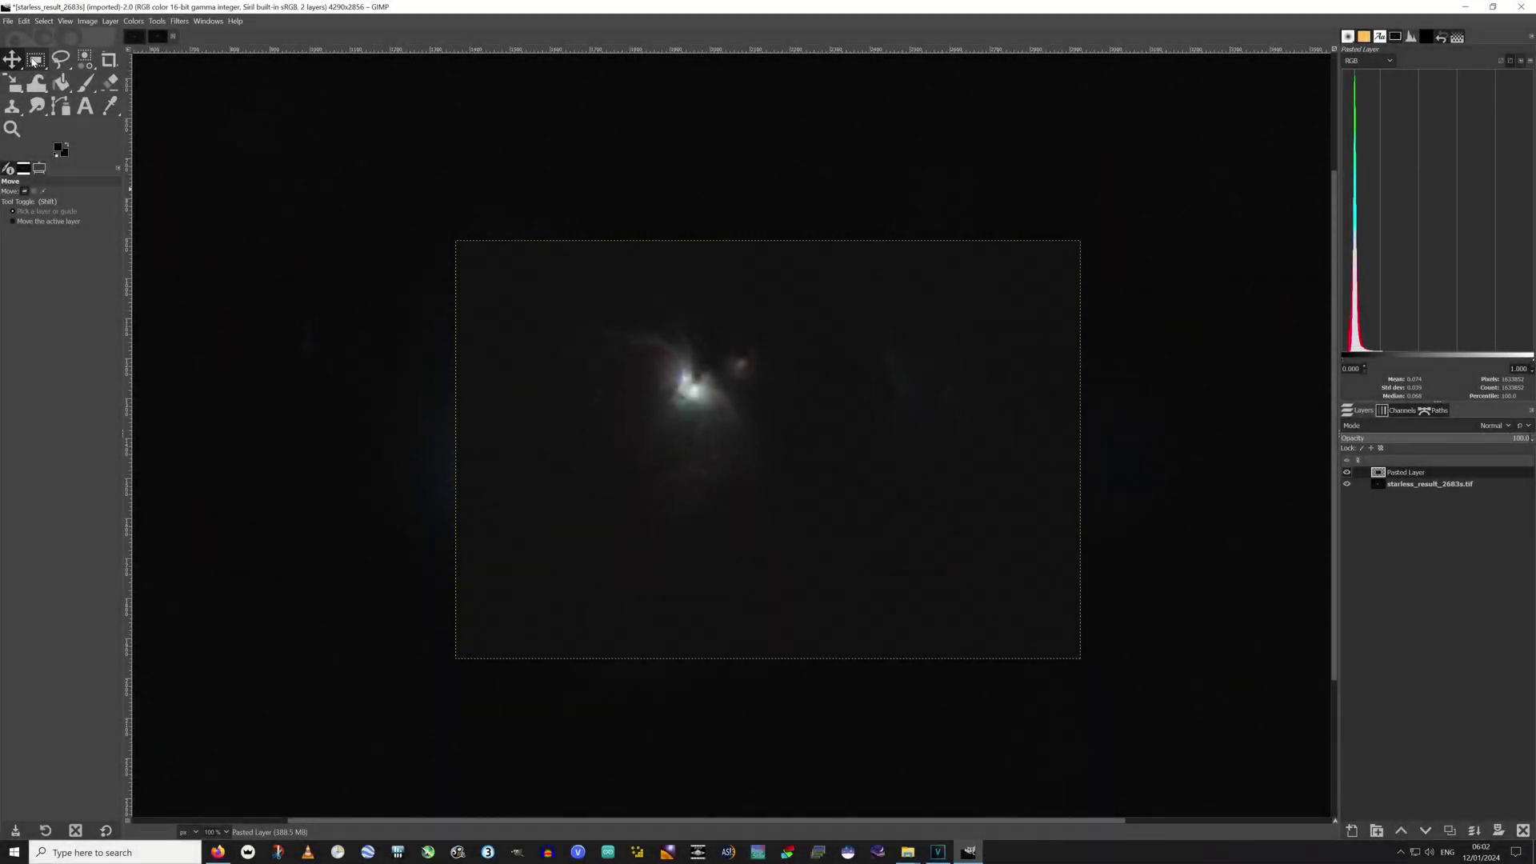
Shift the pasted nebula down and right, toggling its visibility to check the fit
{"action": "left_click_drag", "start_coordinate": [762, 419], "coordinate": [793, 473]}
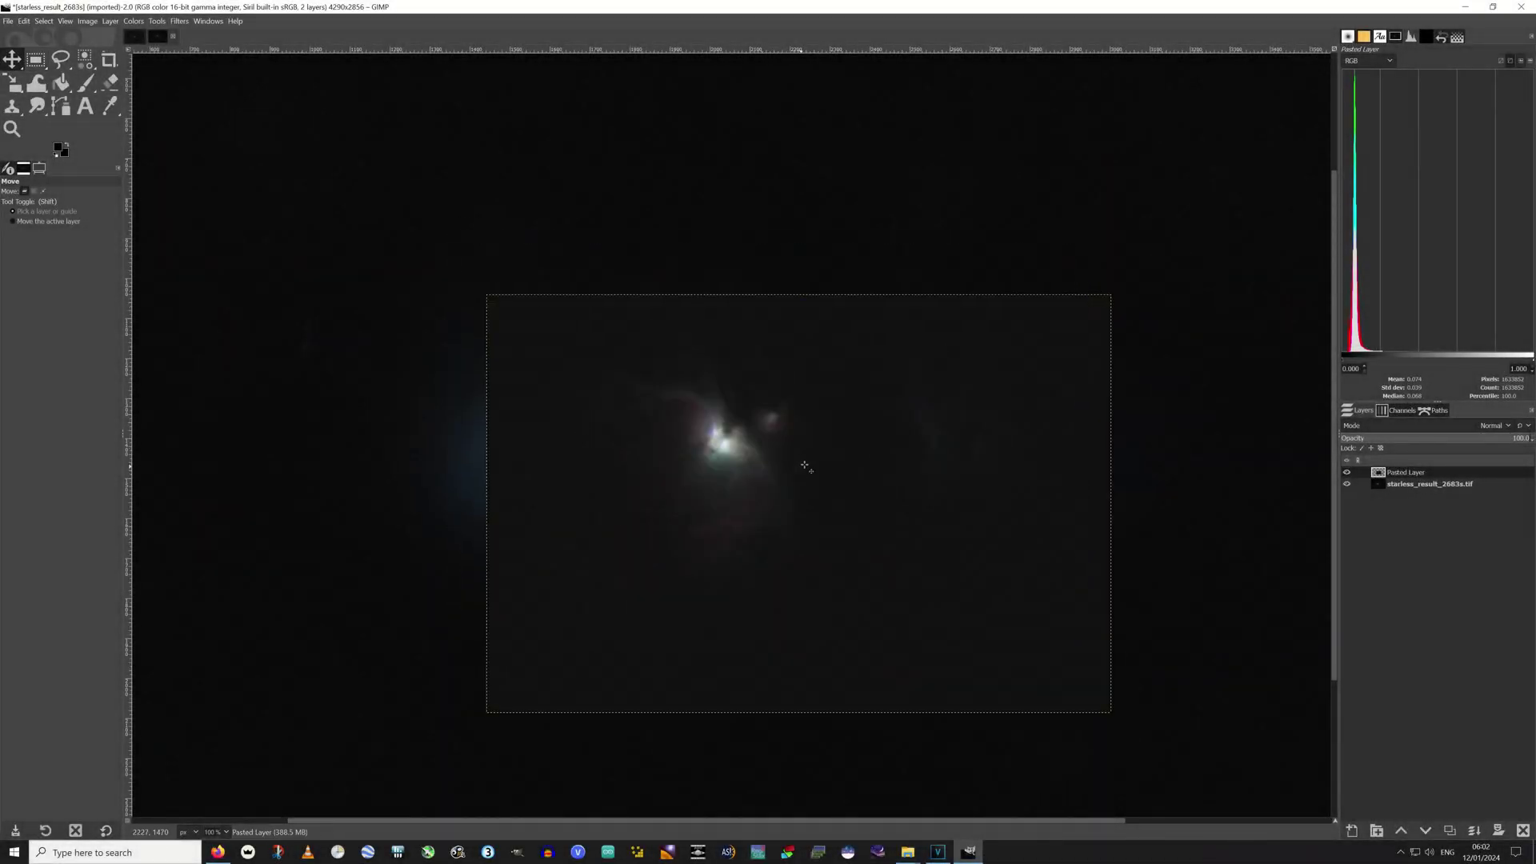
{"action": "left_click", "coordinate": [1347, 474]}
{"action": "left_click", "coordinate": [1348, 474]}
{"action": "left_click", "coordinate": [1347, 474]}
{"action": "left_click", "coordinate": [1348, 474]}
Lower the pasted layer's opacity to about 86% and nudge it down at higher zoom
{"action": "left_click_drag", "start_coordinate": [1529, 439], "coordinate": [1517, 438]}
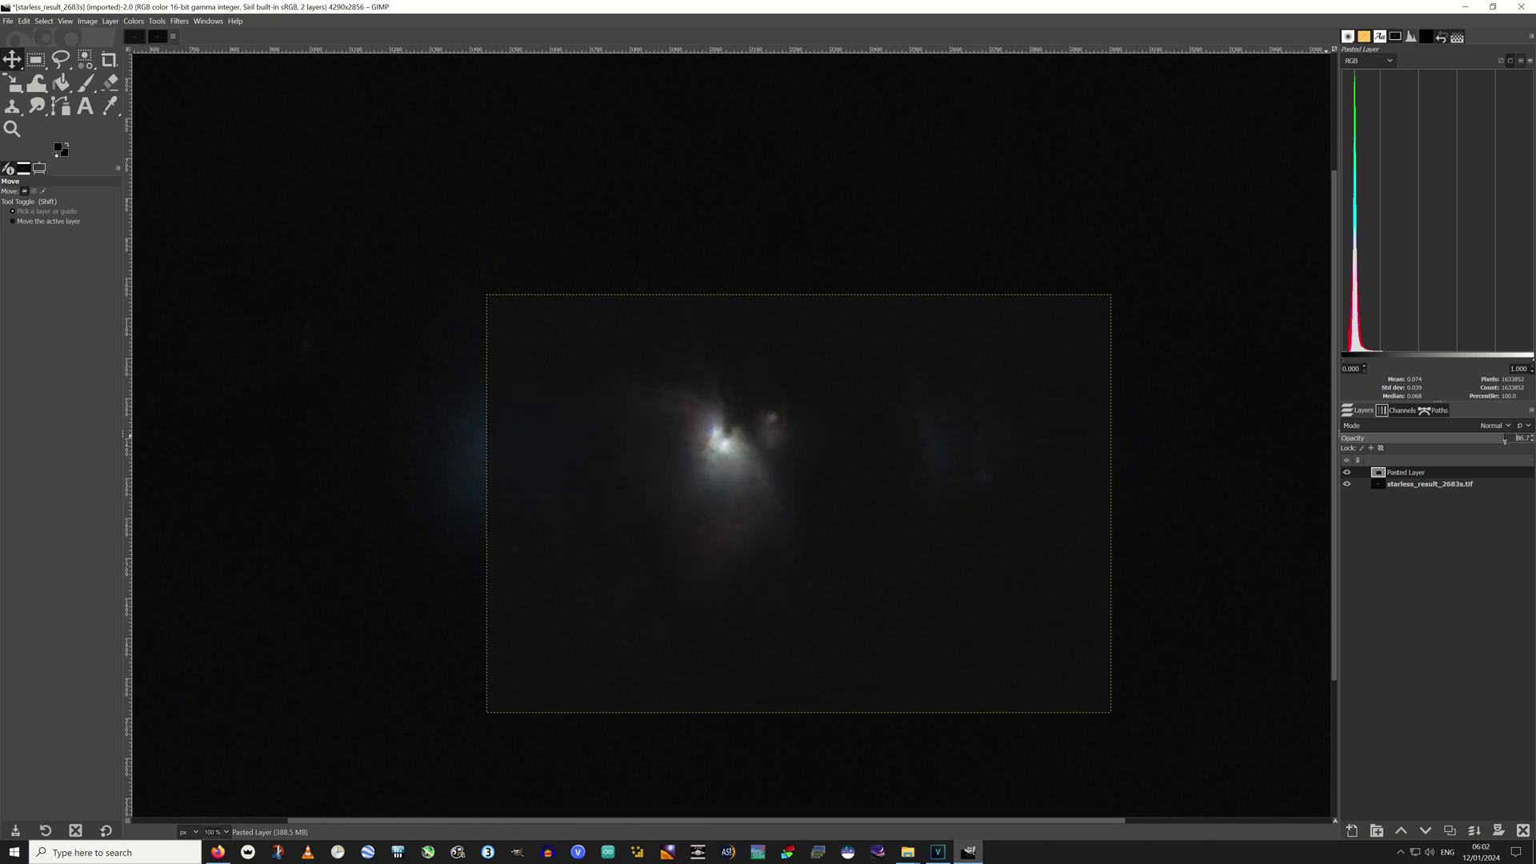
{"action": "scroll", "coordinate": [782, 450], "scroll_direction": "up", "scroll_amount": 2}
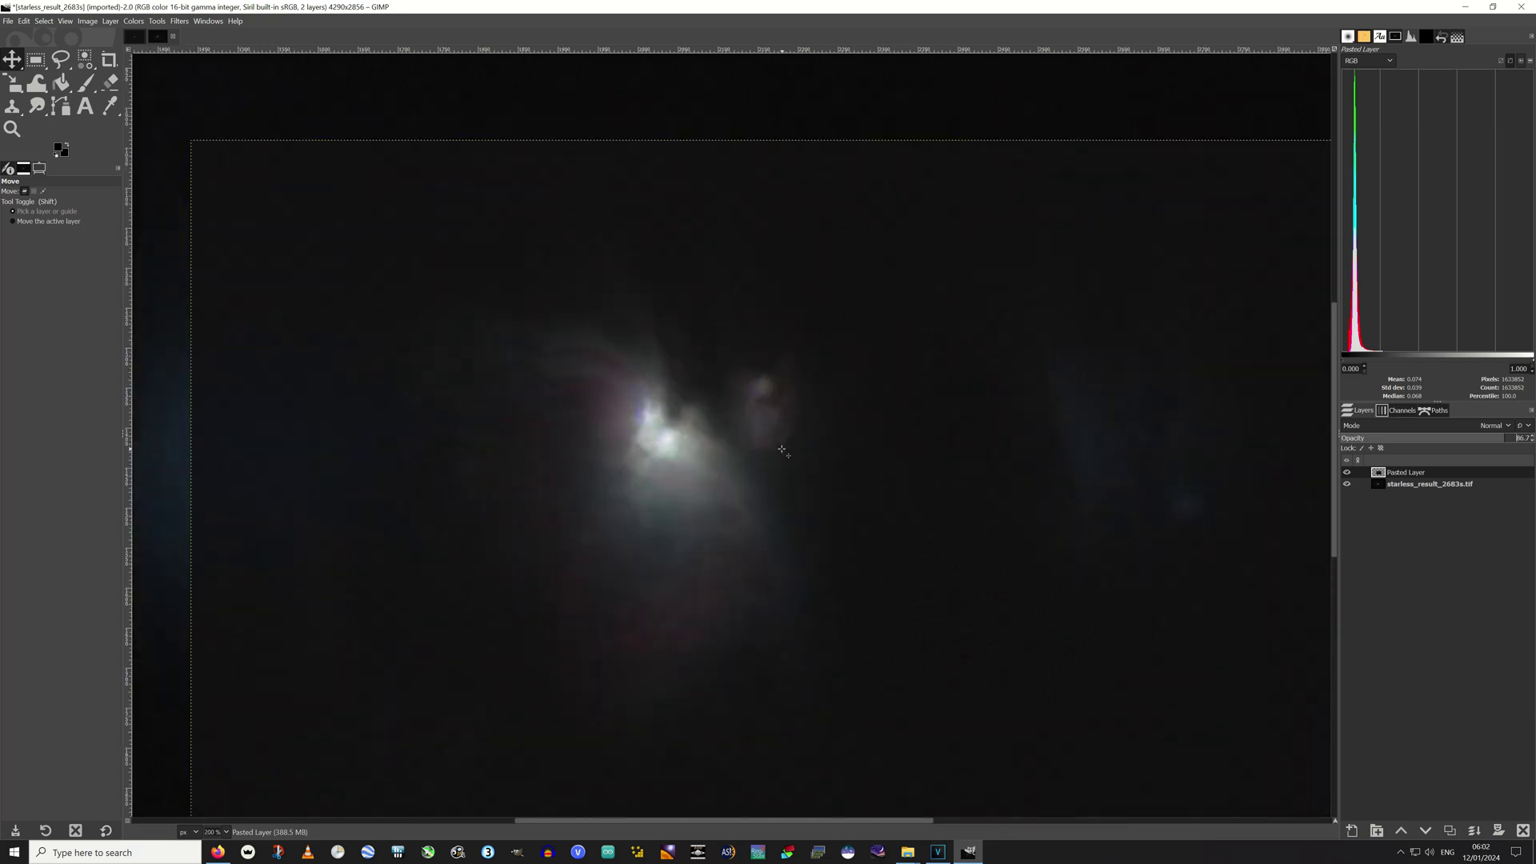
{"action": "scroll", "coordinate": [782, 450], "scroll_direction": "up", "scroll_amount": 2}
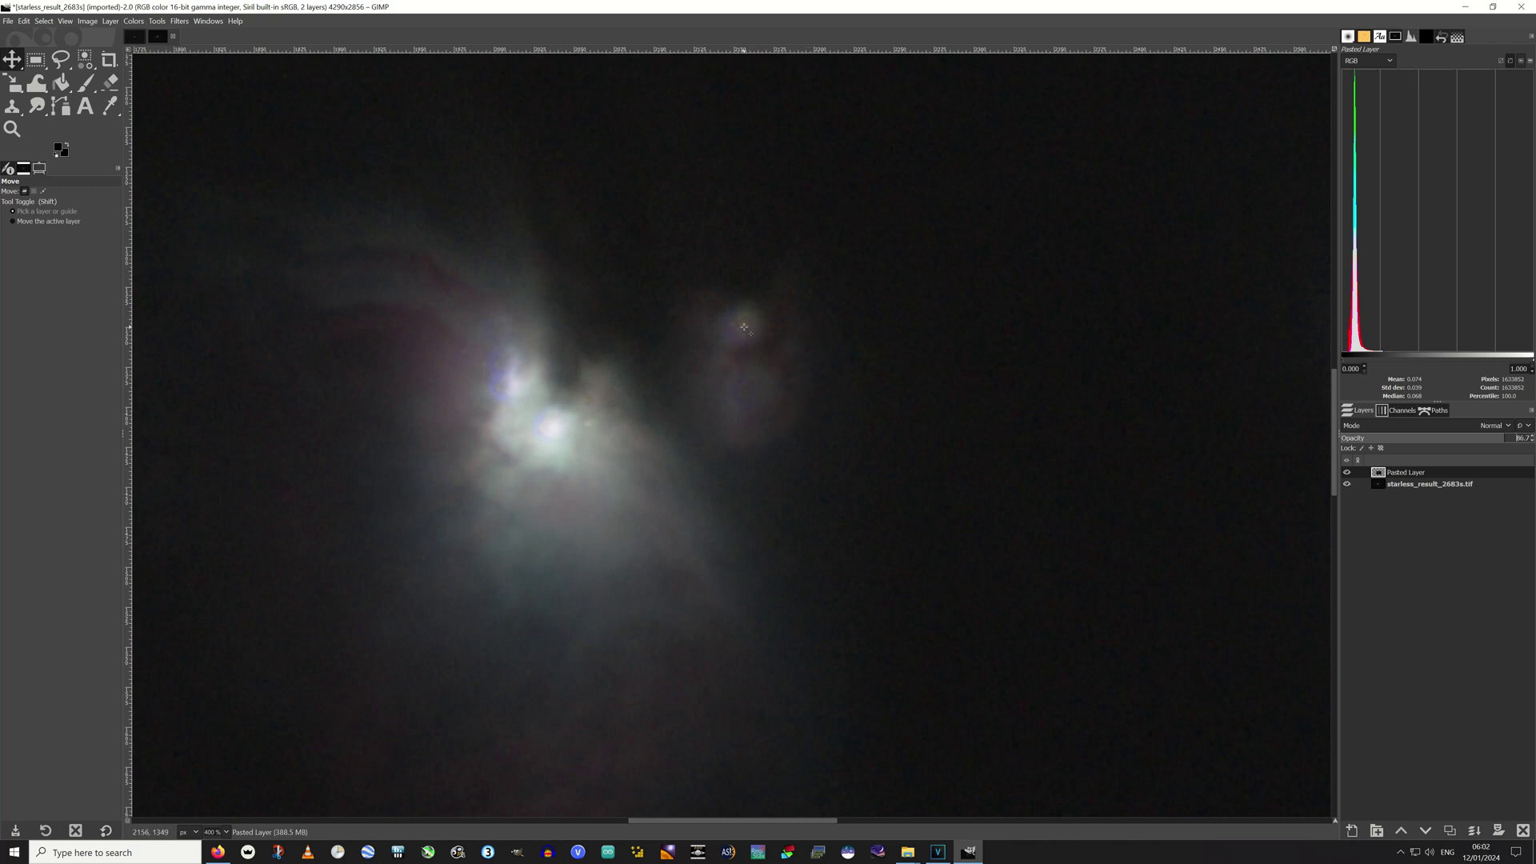
{"action": "left_click_drag", "start_coordinate": [744, 327], "coordinate": [755, 395]}
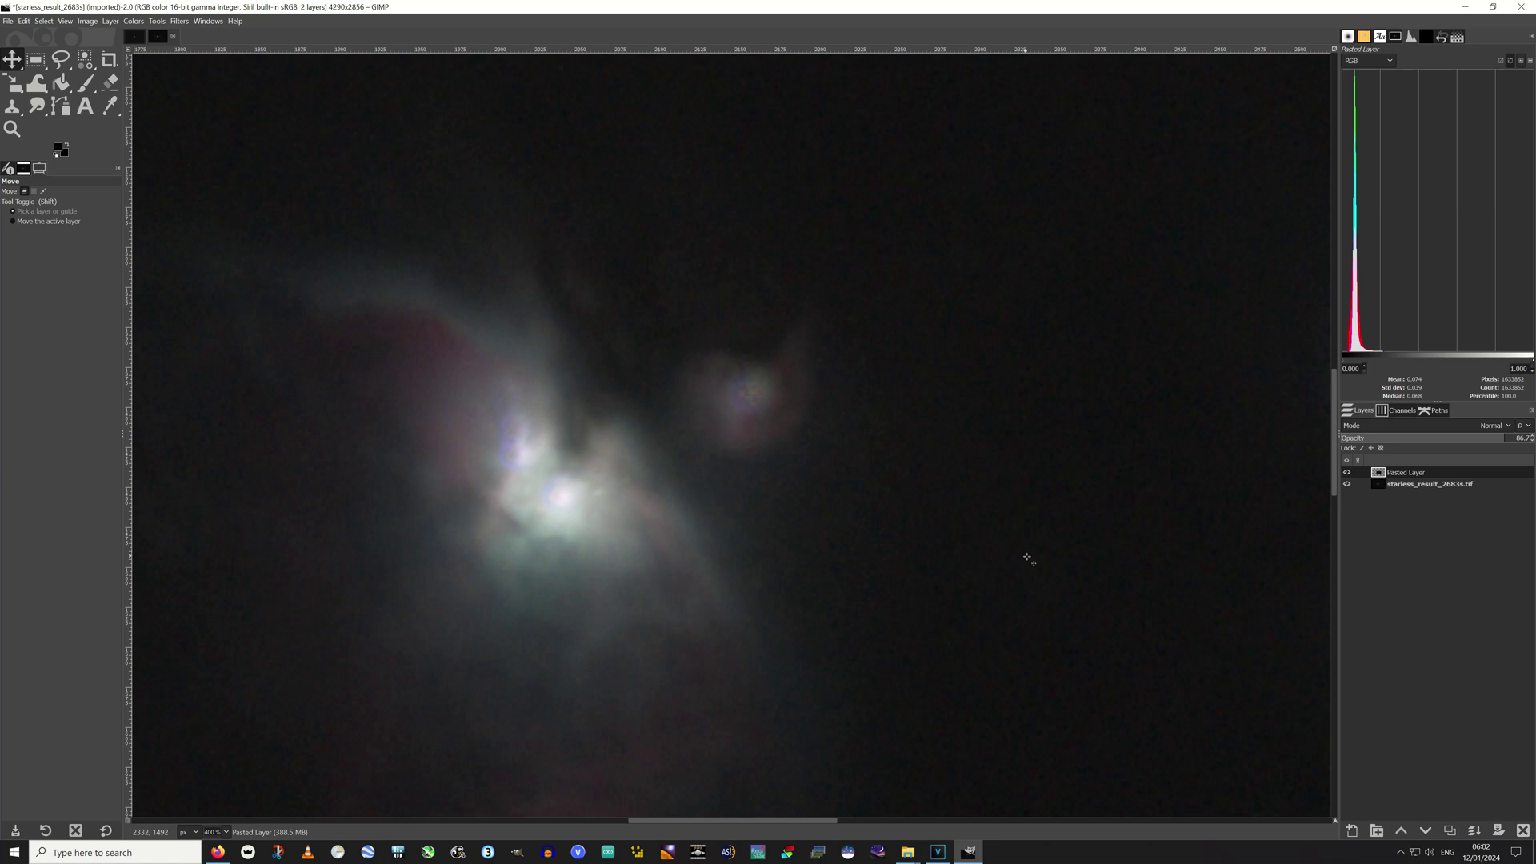
Recheck alignment by toggling the pasted layer, then shift it slightly right and up
{"action": "left_click", "coordinate": [1346, 473]}
{"action": "left_click", "coordinate": [1346, 473]}
{"action": "left_click", "coordinate": [1347, 472]}
{"action": "left_click", "coordinate": [1346, 472]}
{"action": "left_click", "coordinate": [1346, 473]}
{"action": "left_click", "coordinate": [1346, 473]}
{"action": "mouse_move", "coordinate": [736, 407]}
{"action": "left_mouse_down"}
{"action": "mouse_move", "coordinate": [769, 394]}
{"action": "mouse_move", "coordinate": [743, 435]}
{"action": "mouse_move", "coordinate": [758, 389]}
{"action": "mouse_move", "coordinate": [804, 369]}
{"action": "mouse_move", "coordinate": [751, 393]}
{"action": "left_mouse_up"}
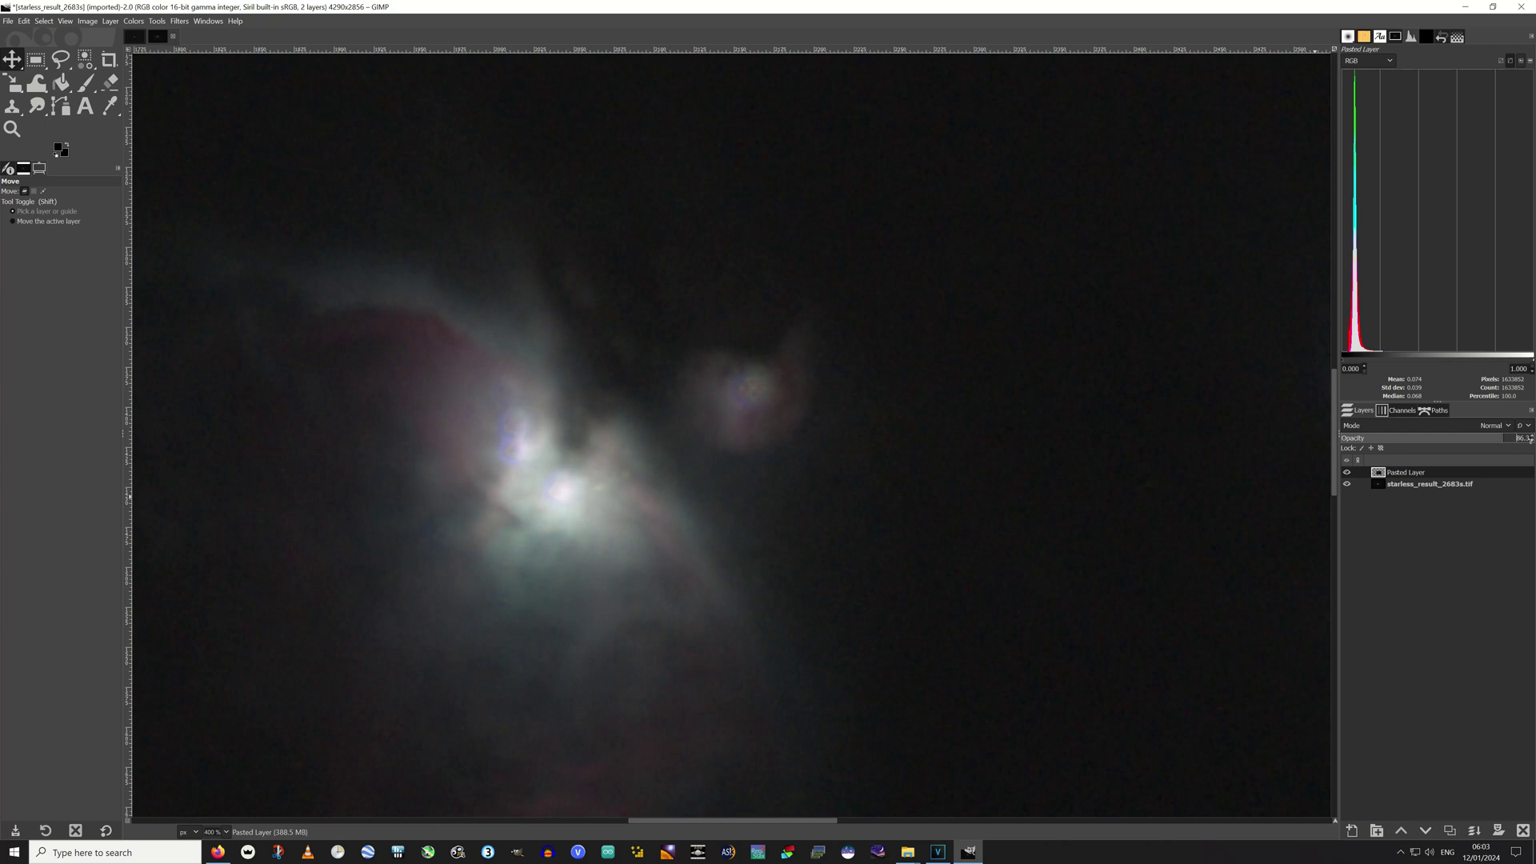
Restore the Pasted Layer to 100 opacity and move it below starless_result_2683s.tif
{"action": "left_click", "coordinate": [1524, 438]}
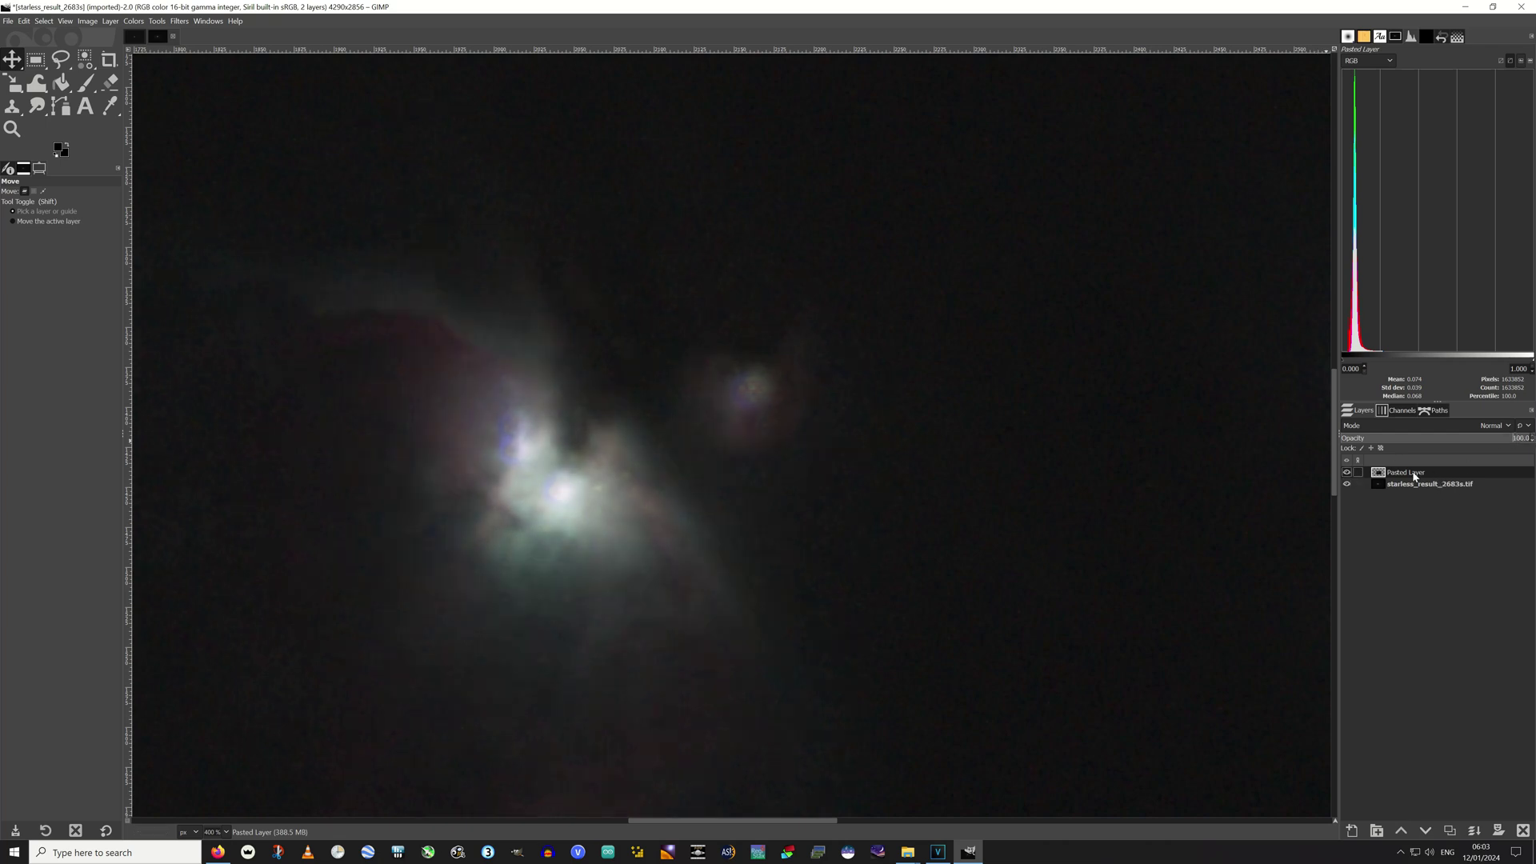
{"action": "left_click_drag", "start_coordinate": [1413, 478], "coordinate": [1413, 488]}
{"action": "scroll", "coordinate": [857, 477], "scroll_direction": "down", "scroll_amount": 3}
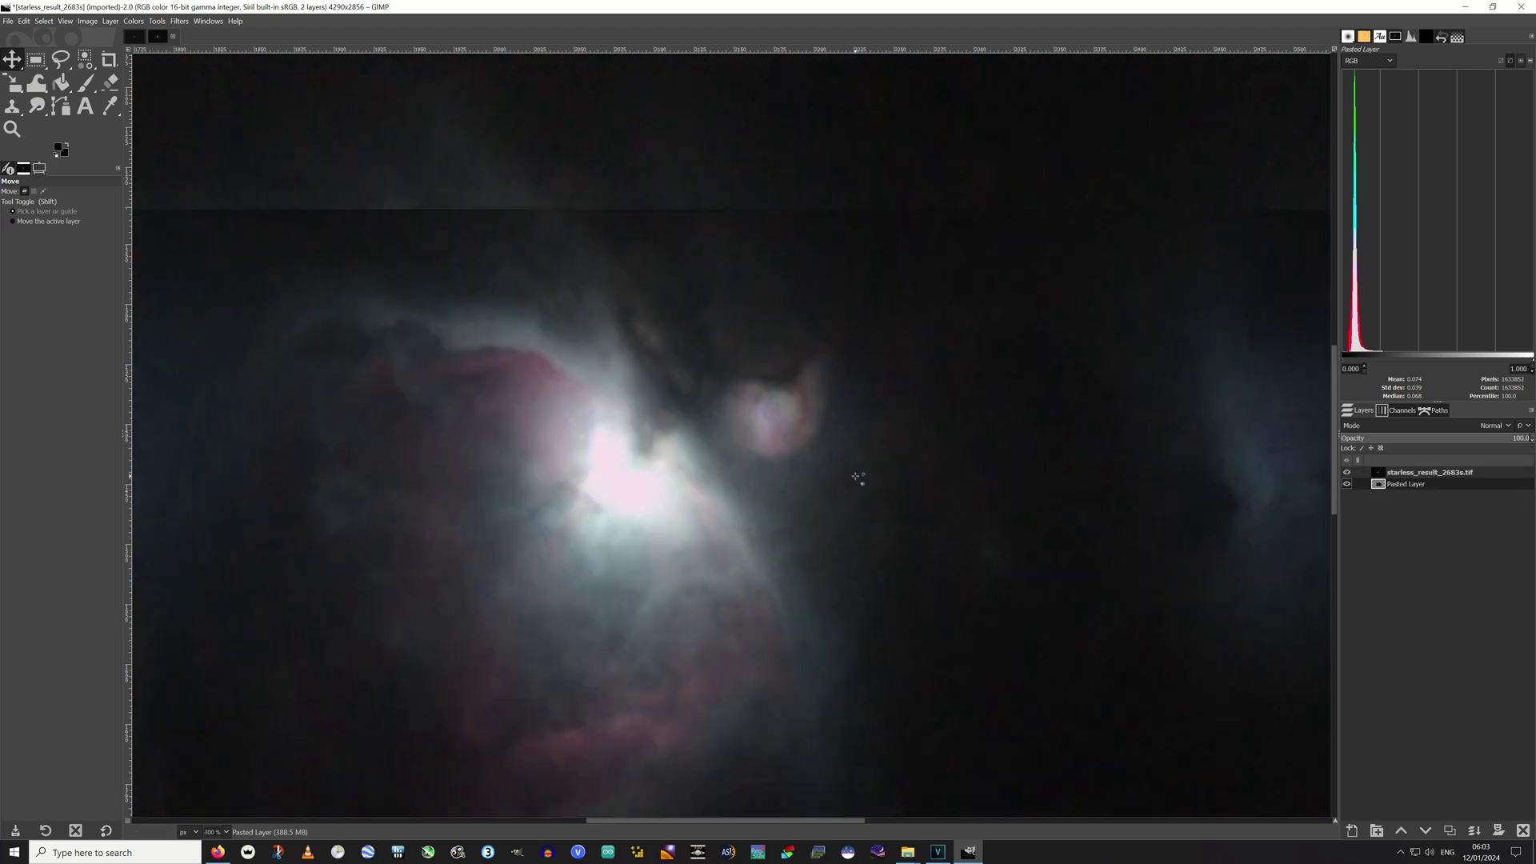
{"action": "scroll", "coordinate": [858, 477], "scroll_direction": "down", "scroll_amount": 1}
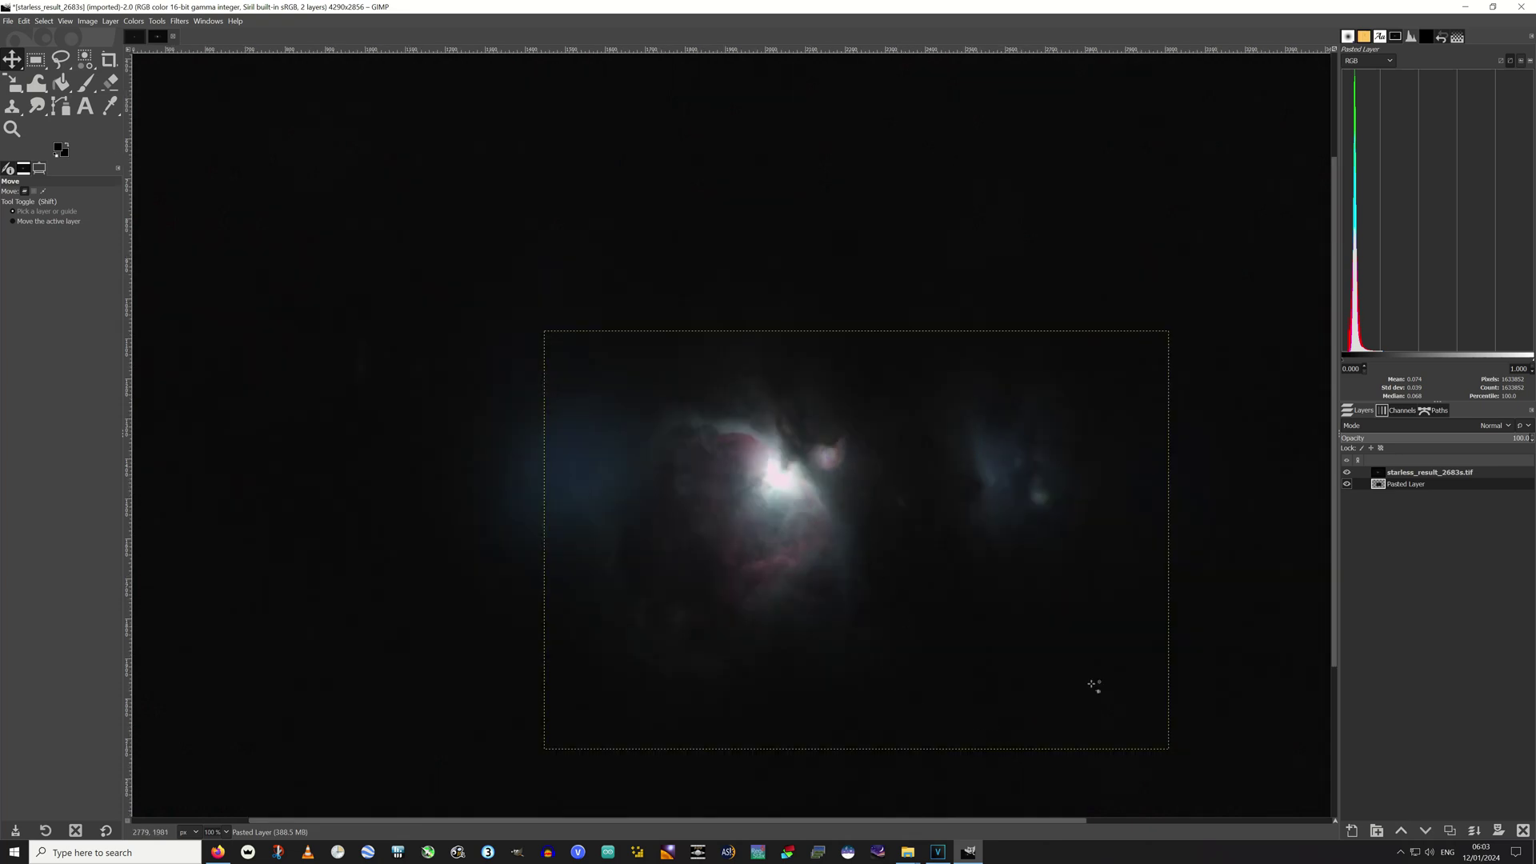
Toggle starless_result_2683s.tif to compare both layers, leaving it visible and active
{"action": "left_click", "coordinate": [1347, 472]}
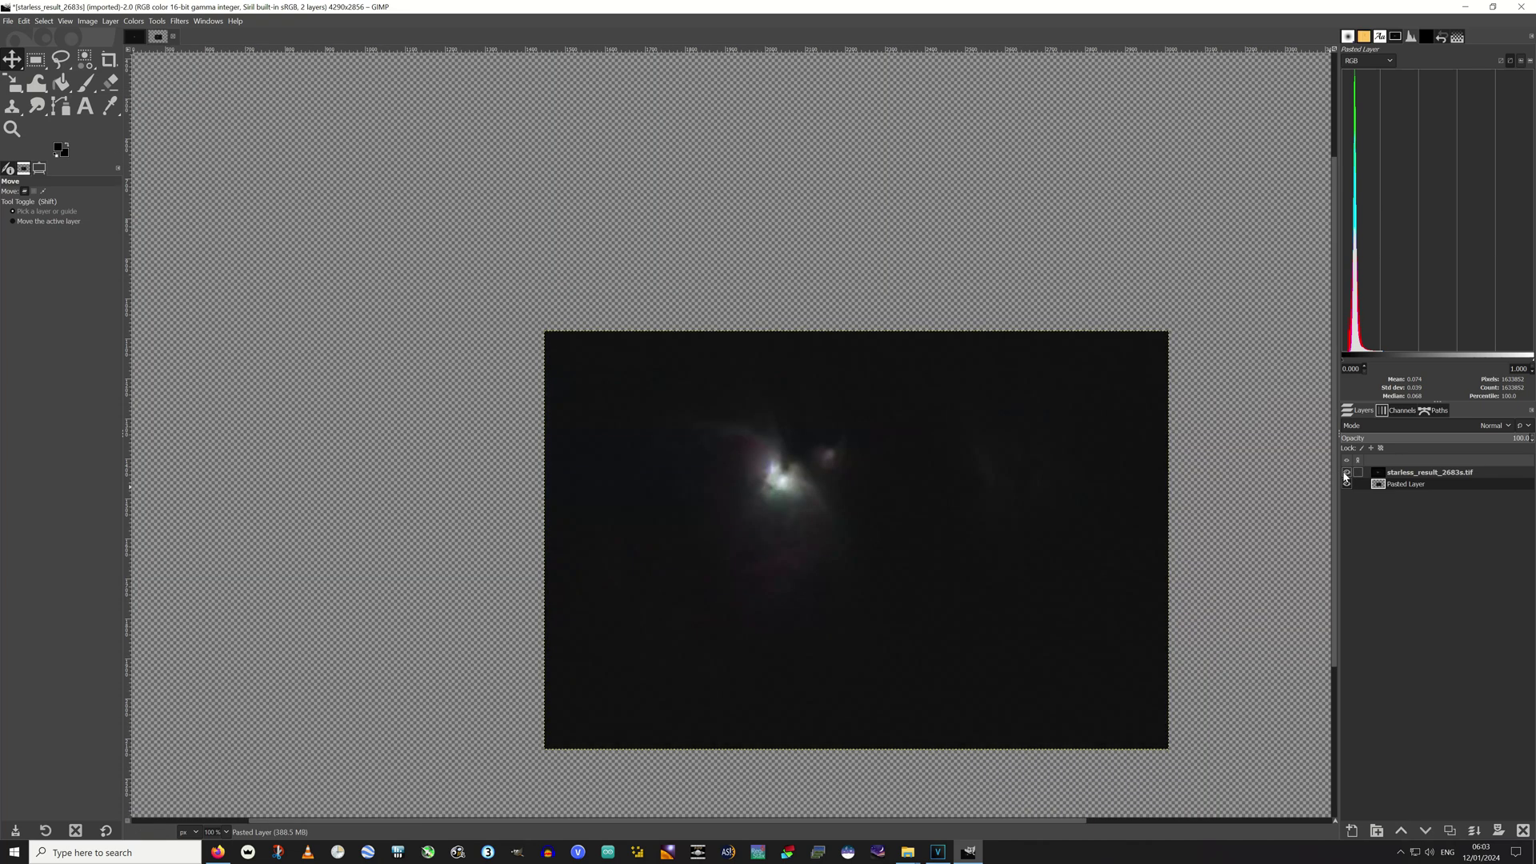
{"action": "left_click", "coordinate": [1347, 472]}
{"action": "left_click", "coordinate": [1347, 472]}
{"action": "left_click", "coordinate": [1346, 472]}
{"action": "left_click", "coordinate": [1347, 472]}
{"action": "left_click", "coordinate": [1346, 472]}
{"action": "left_click", "coordinate": [1347, 472]}
{"action": "left_click", "coordinate": [1347, 472]}
{"action": "left_click", "coordinate": [1346, 472]}
{"action": "left_click", "coordinate": [1347, 472]}
{"action": "left_click", "coordinate": [1346, 472]}
{"action": "left_click", "coordinate": [1346, 472]}
{"action": "left_click", "coordinate": [1347, 472]}
{"action": "left_click", "coordinate": [1346, 472]}
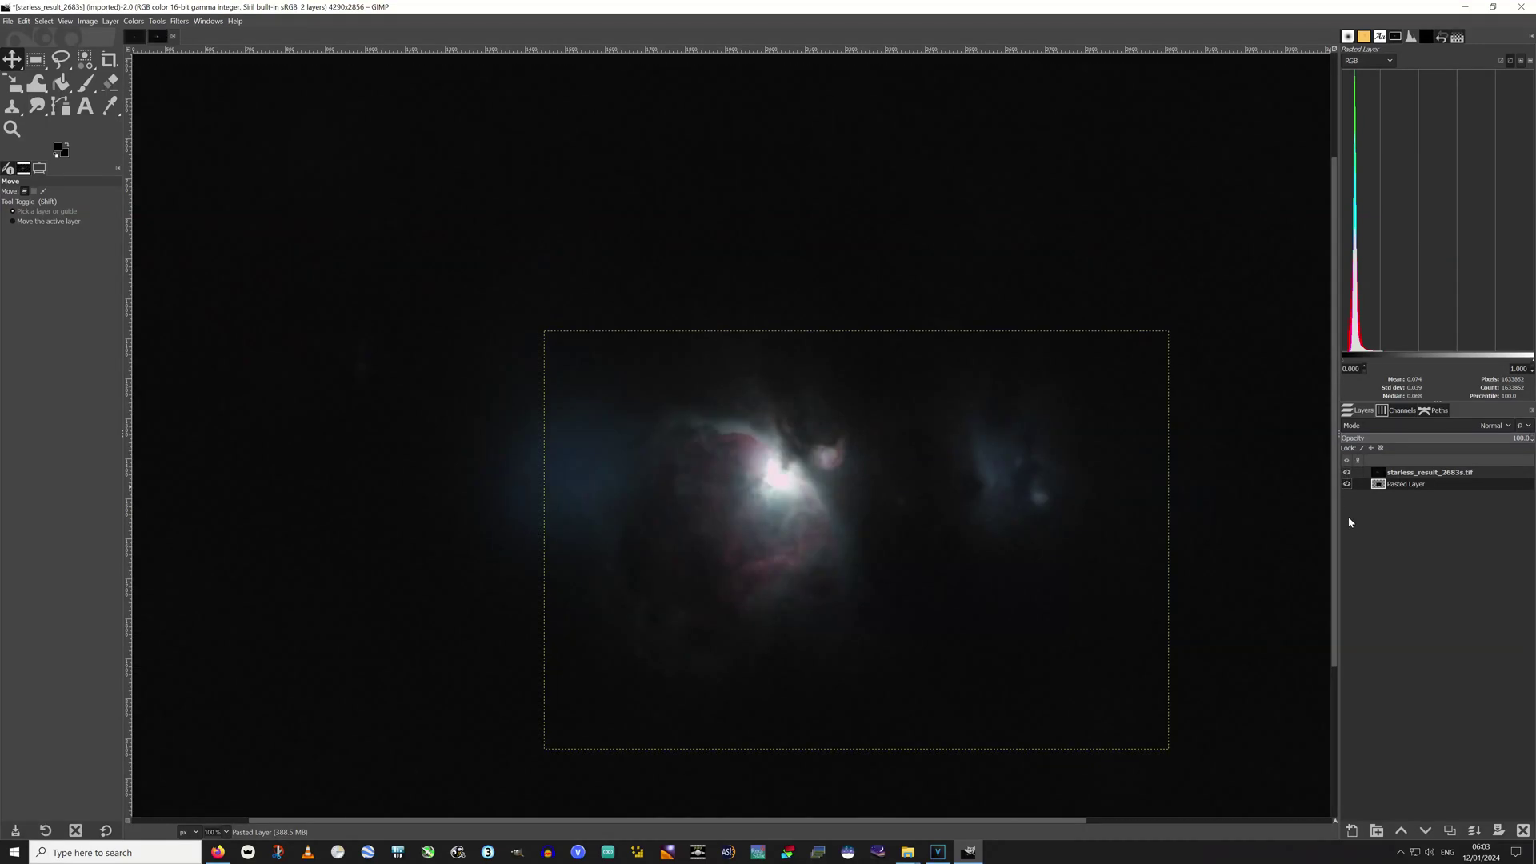
{"action": "left_click", "coordinate": [1376, 472]}
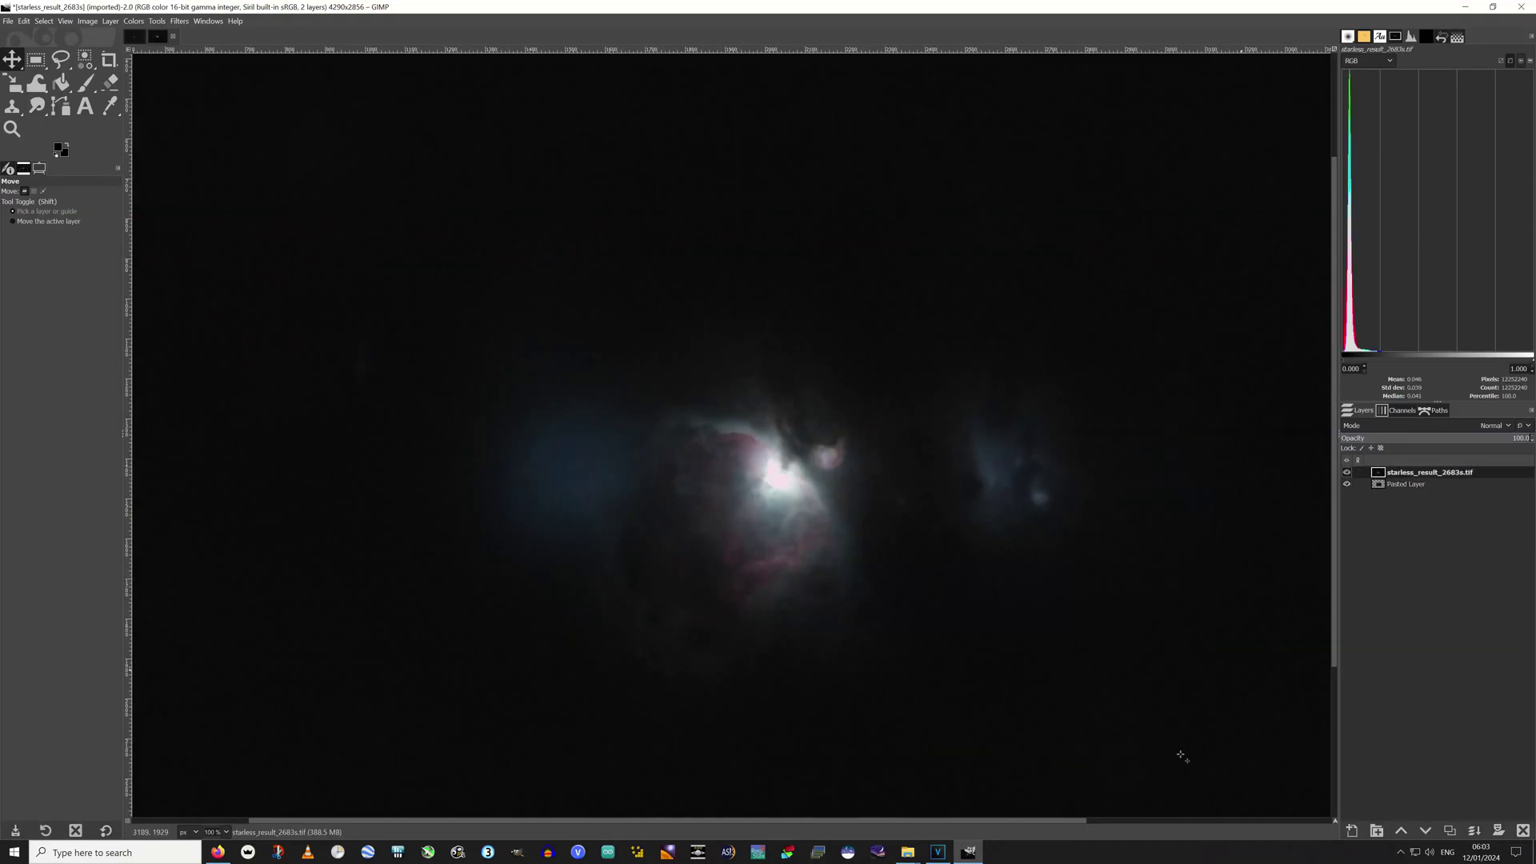
{"action": "scroll", "coordinate": [866, 630], "scroll_direction": "down", "scroll_amount": 1}
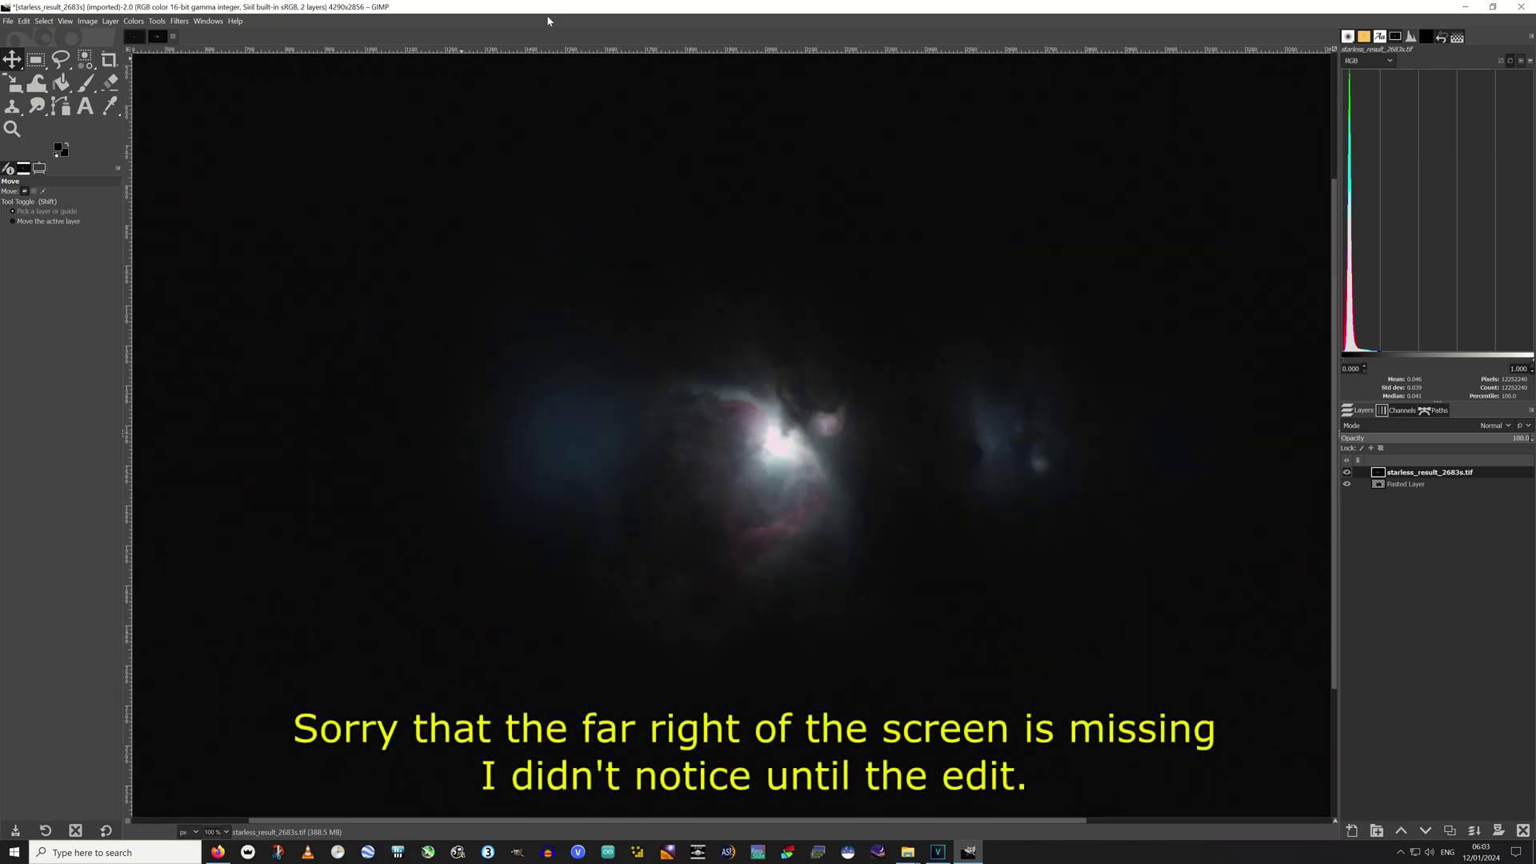
Add a White (full opacity) layer mask to the starless_result_2683s.tif layer
{"action": "right_click", "coordinate": [1426, 476]}
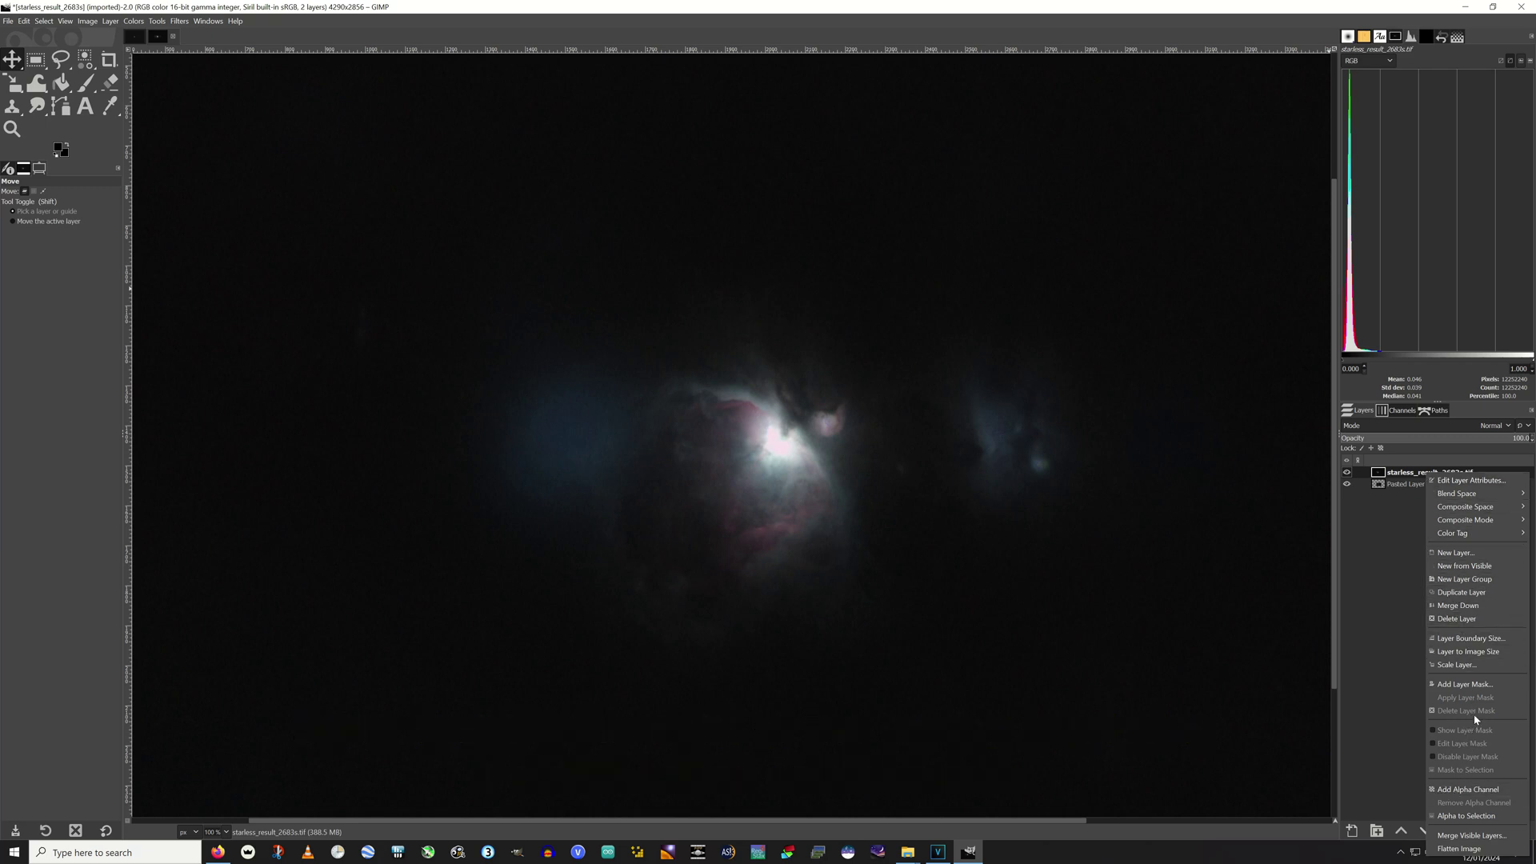
{"action": "left_click", "coordinate": [1463, 686]}
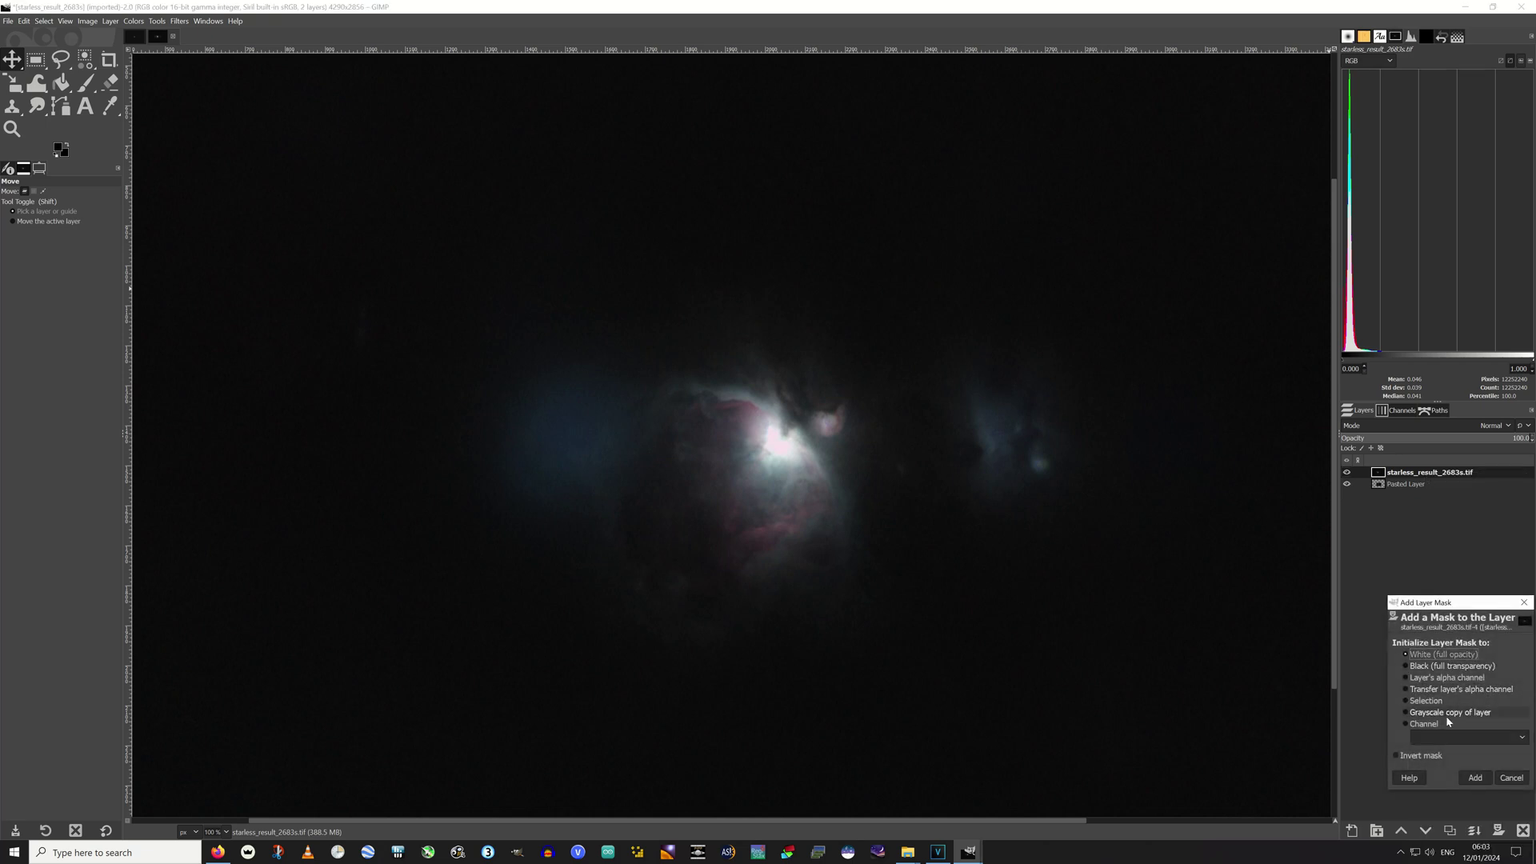
{"action": "left_click", "coordinate": [1472, 778]}
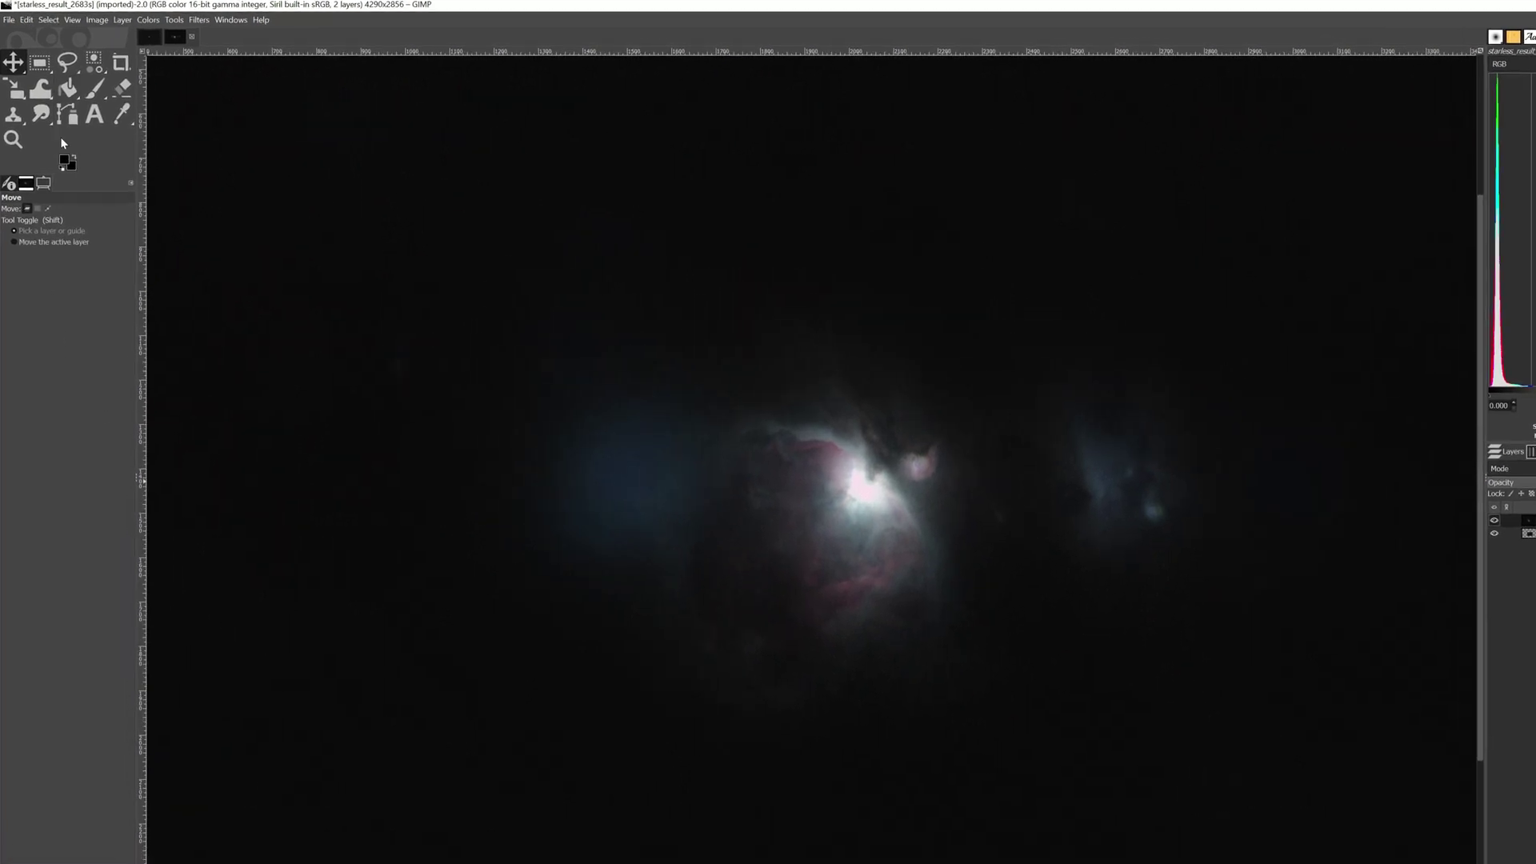
Keep black as foreground and choose the Paintbrush with 2. Hardness 025, reduced to size 100
{"action": "left_click", "coordinate": [64, 159]}
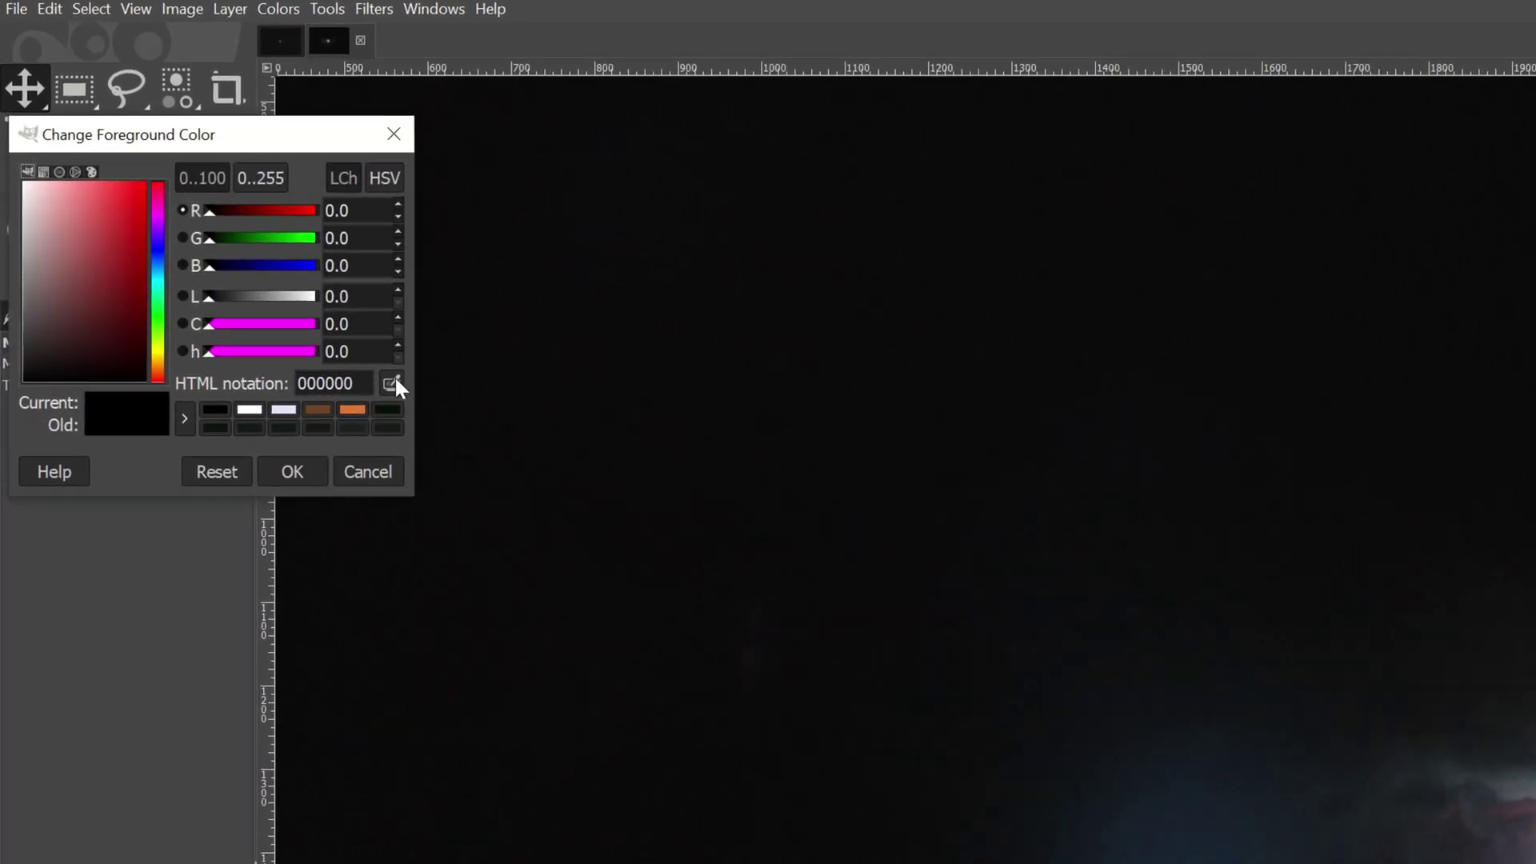
{"action": "left_click", "coordinate": [301, 462]}
{"action": "left_click", "coordinate": [176, 137]}
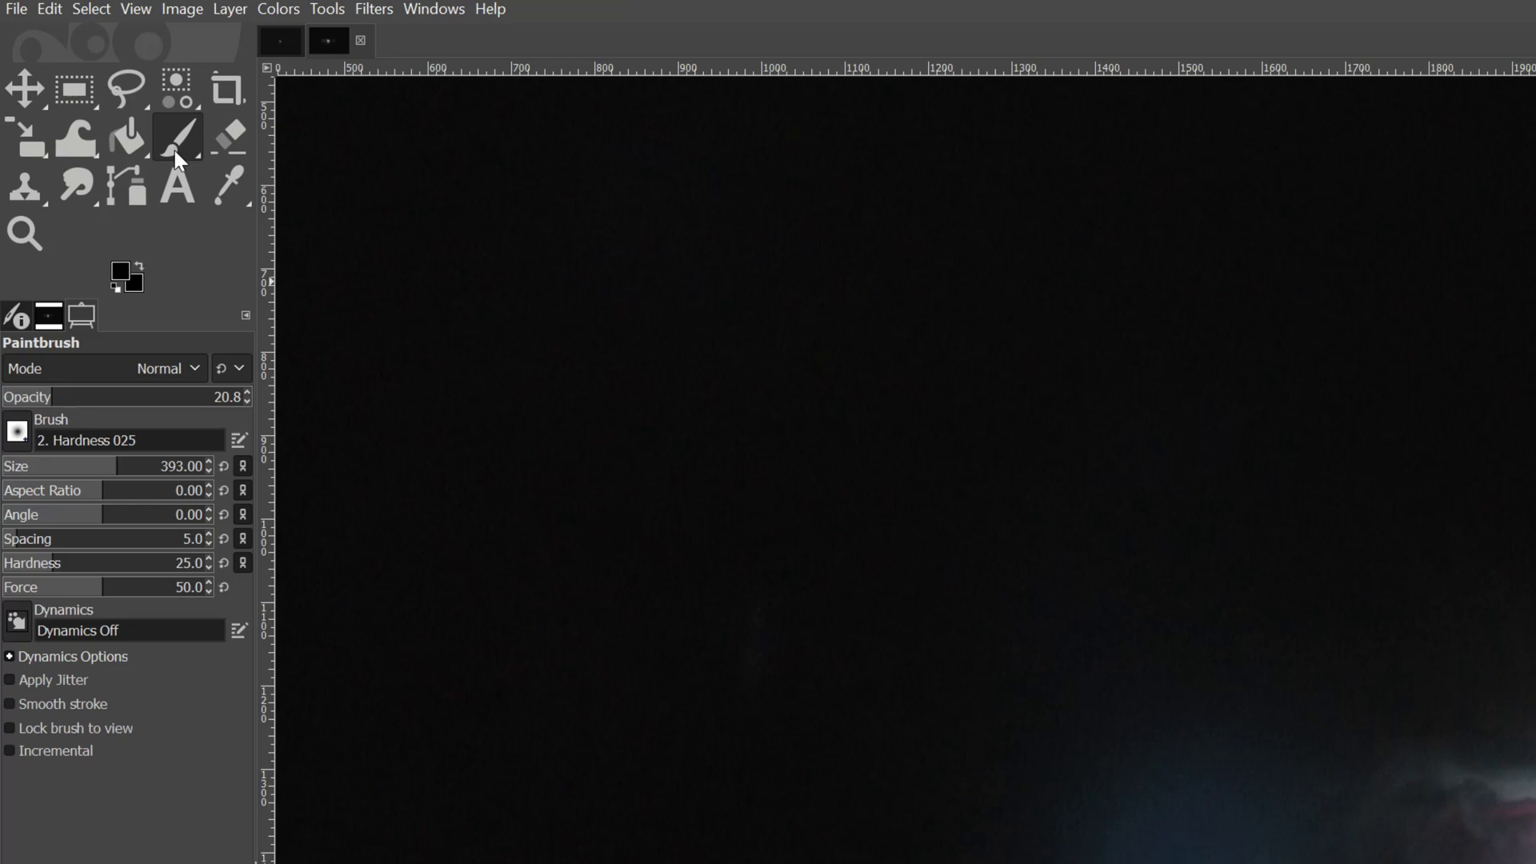
{"action": "left_click", "coordinate": [16, 432]}
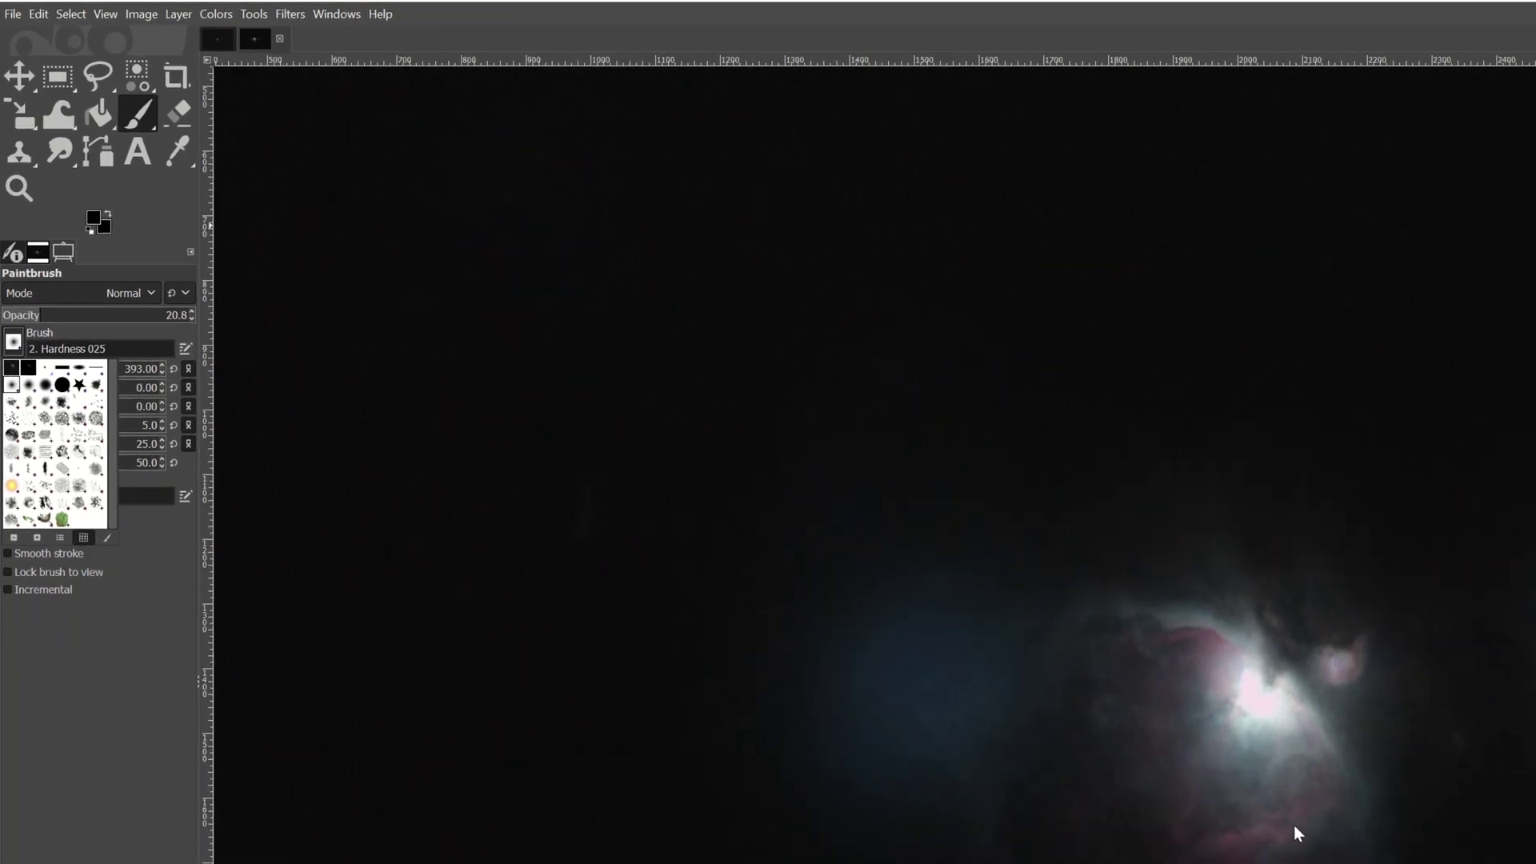
{"action": "left_click", "coordinate": [332, 525]}
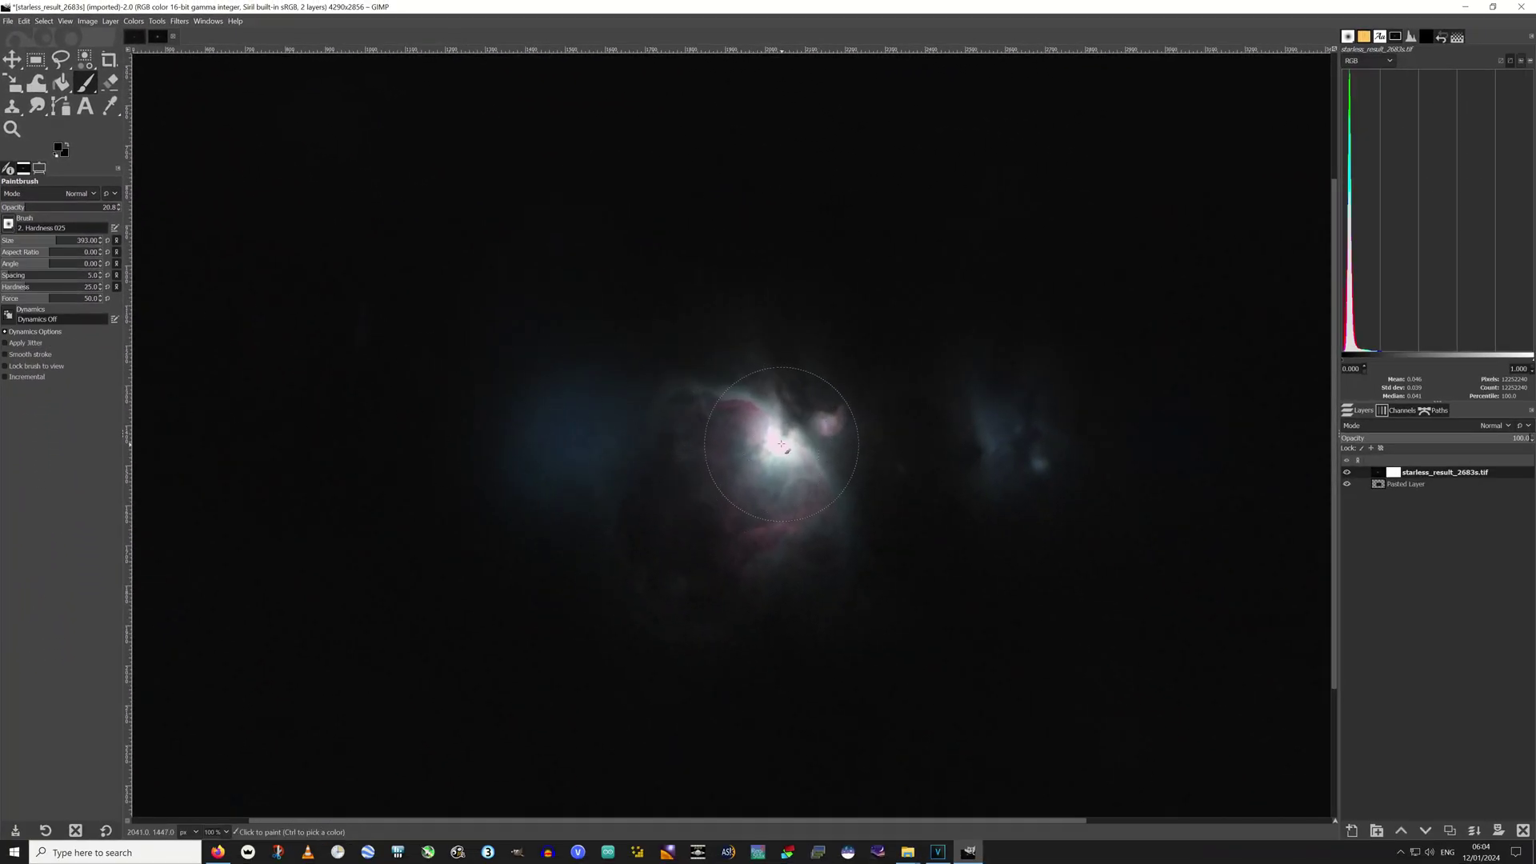
{"action": "left_click_drag", "start_coordinate": [49, 240], "coordinate": [39, 240]}
{"action": "scroll", "coordinate": [806, 466], "scroll_direction": "up", "scroll_amount": 2}
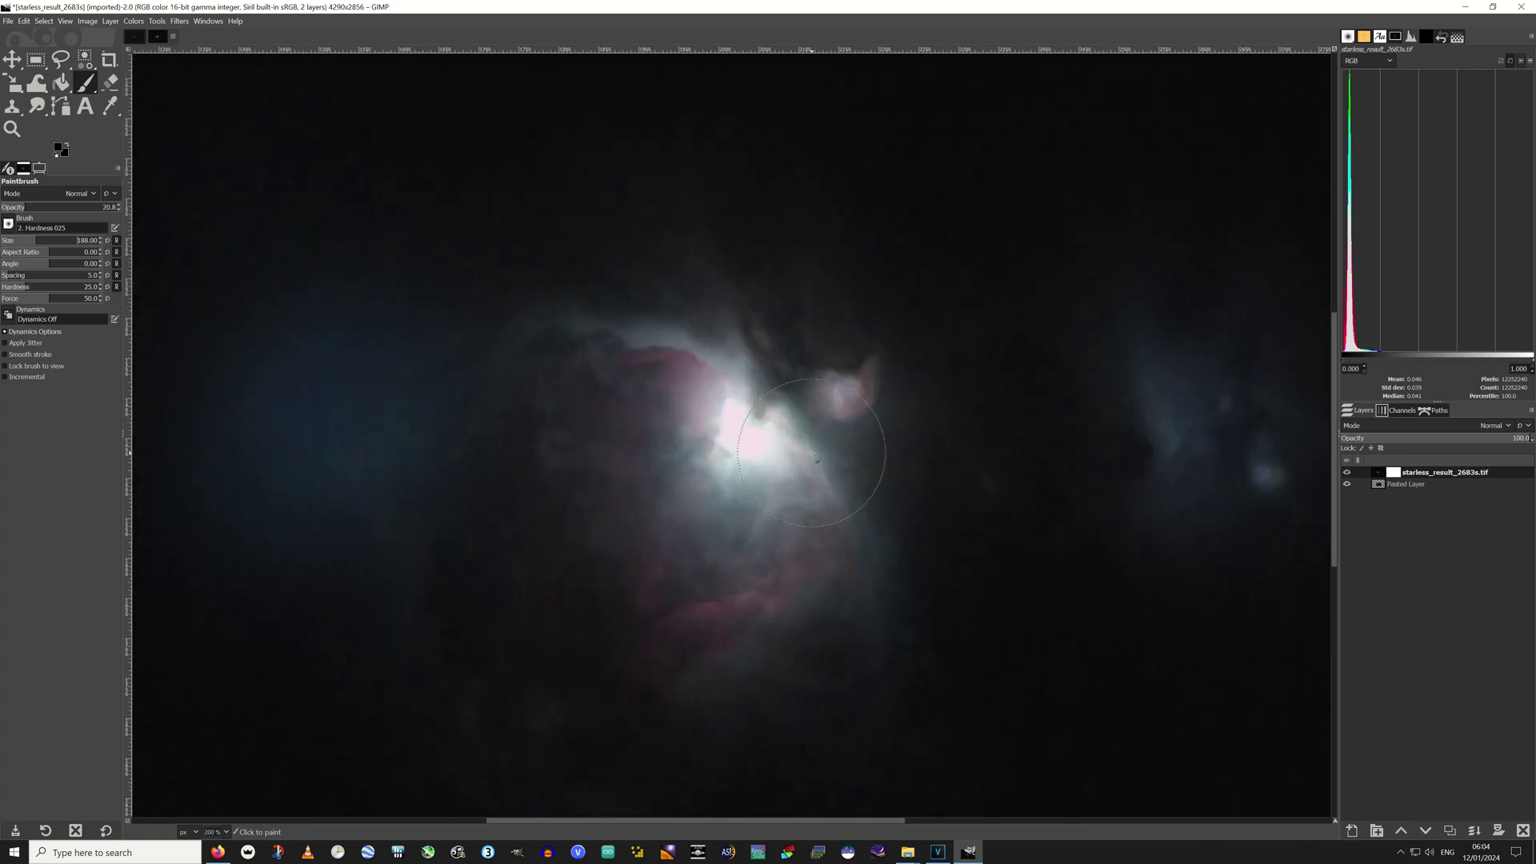
Raise the Paintbrush opacity to about 22
{"action": "scroll", "coordinate": [816, 458], "scroll_direction": "up", "scroll_amount": 1}
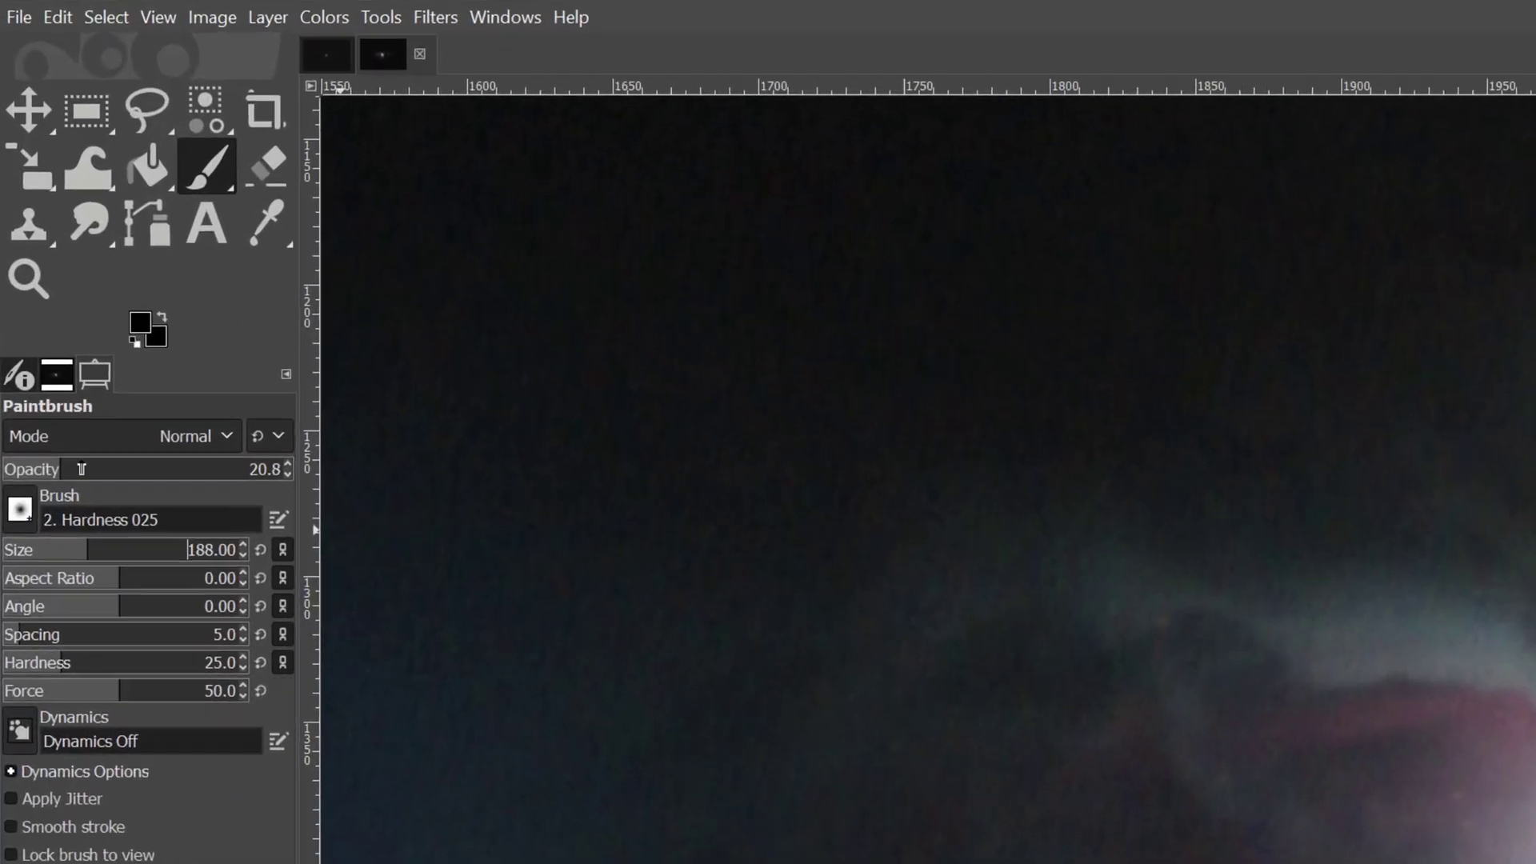
{"action": "left_click", "coordinate": [28, 207]}
{"action": "mouse_move", "coordinate": [69, 488]}
{"action": "left_mouse_down"}
{"action": "mouse_move", "coordinate": [54, 490]}
{"action": "mouse_move", "coordinate": [143, 492]}
{"action": "mouse_move", "coordinate": [68, 514]}
{"action": "left_mouse_up"}
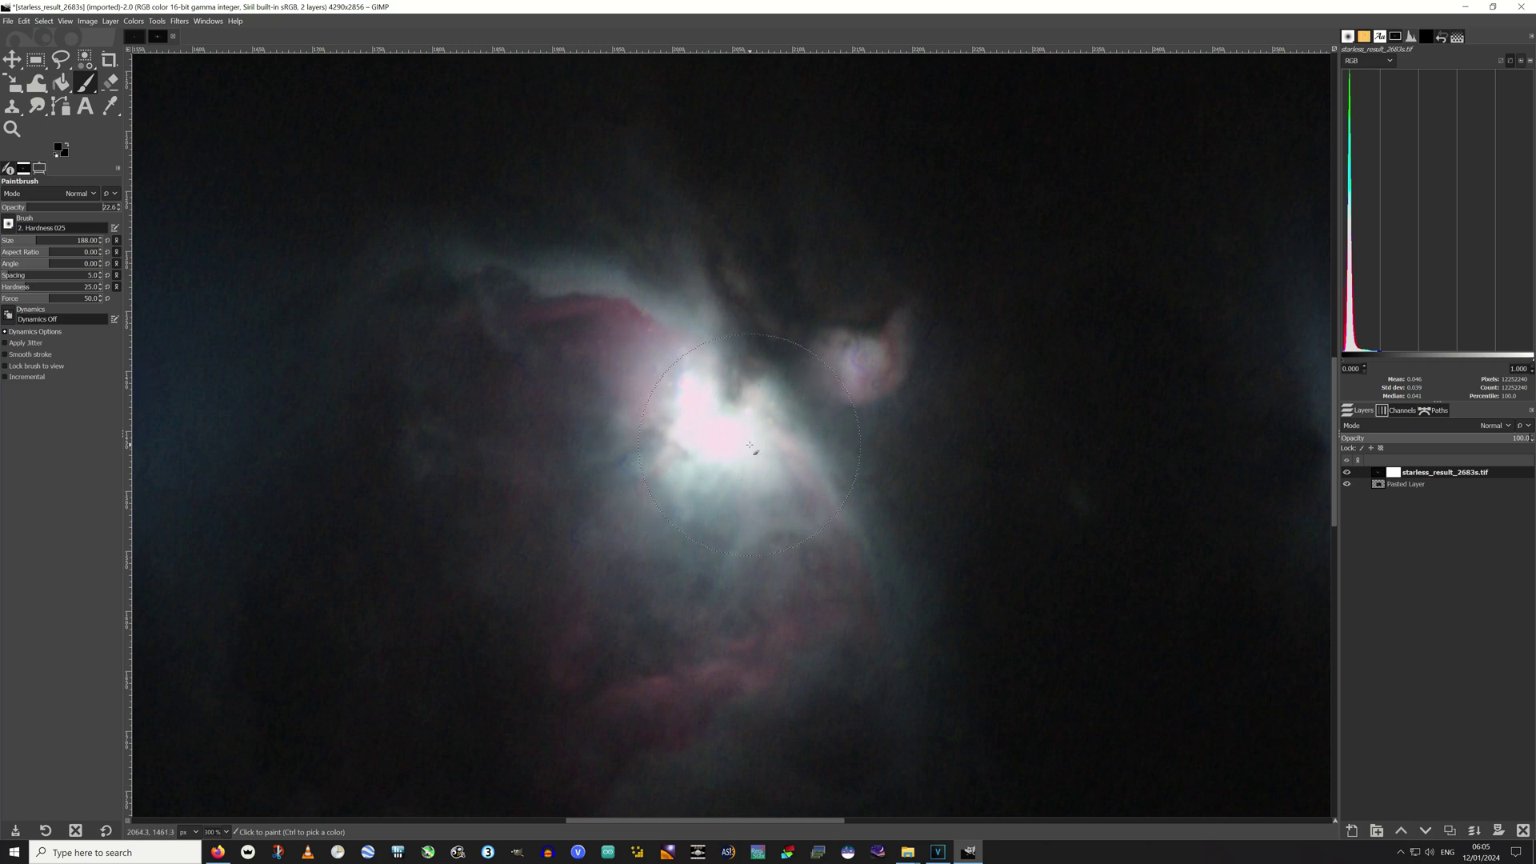
Paint faint black dabs and strokes on the mask over the bright nebula core
{"action": "left_click", "coordinate": [722, 442]}
{"action": "left_click_drag", "start_coordinate": [688, 410], "coordinate": [697, 393]}
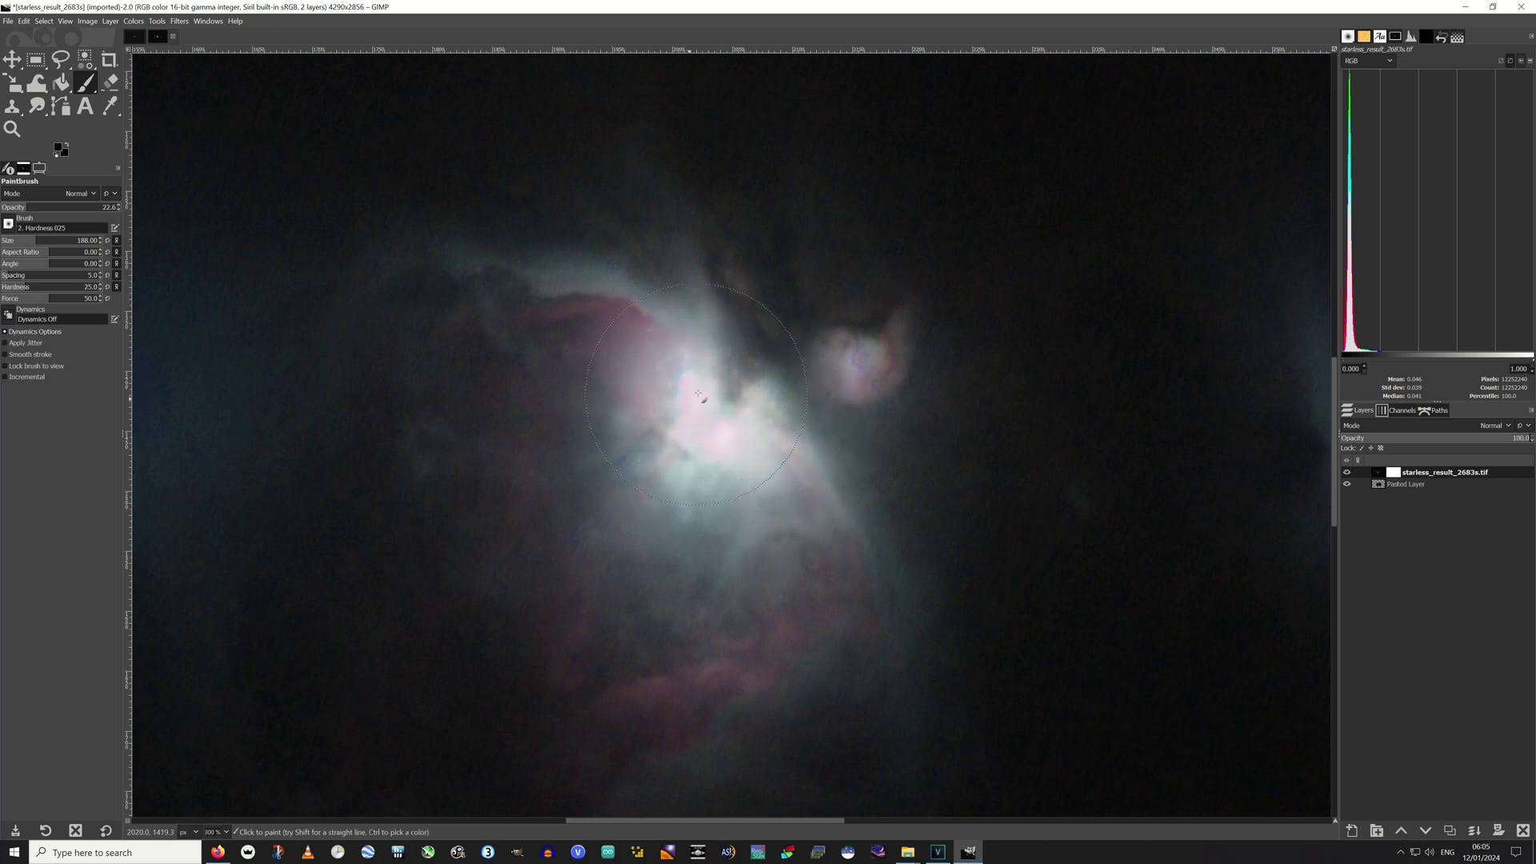
{"action": "left_click", "coordinate": [686, 436]}
{"action": "left_click_drag", "start_coordinate": [766, 464], "coordinate": [736, 436]}
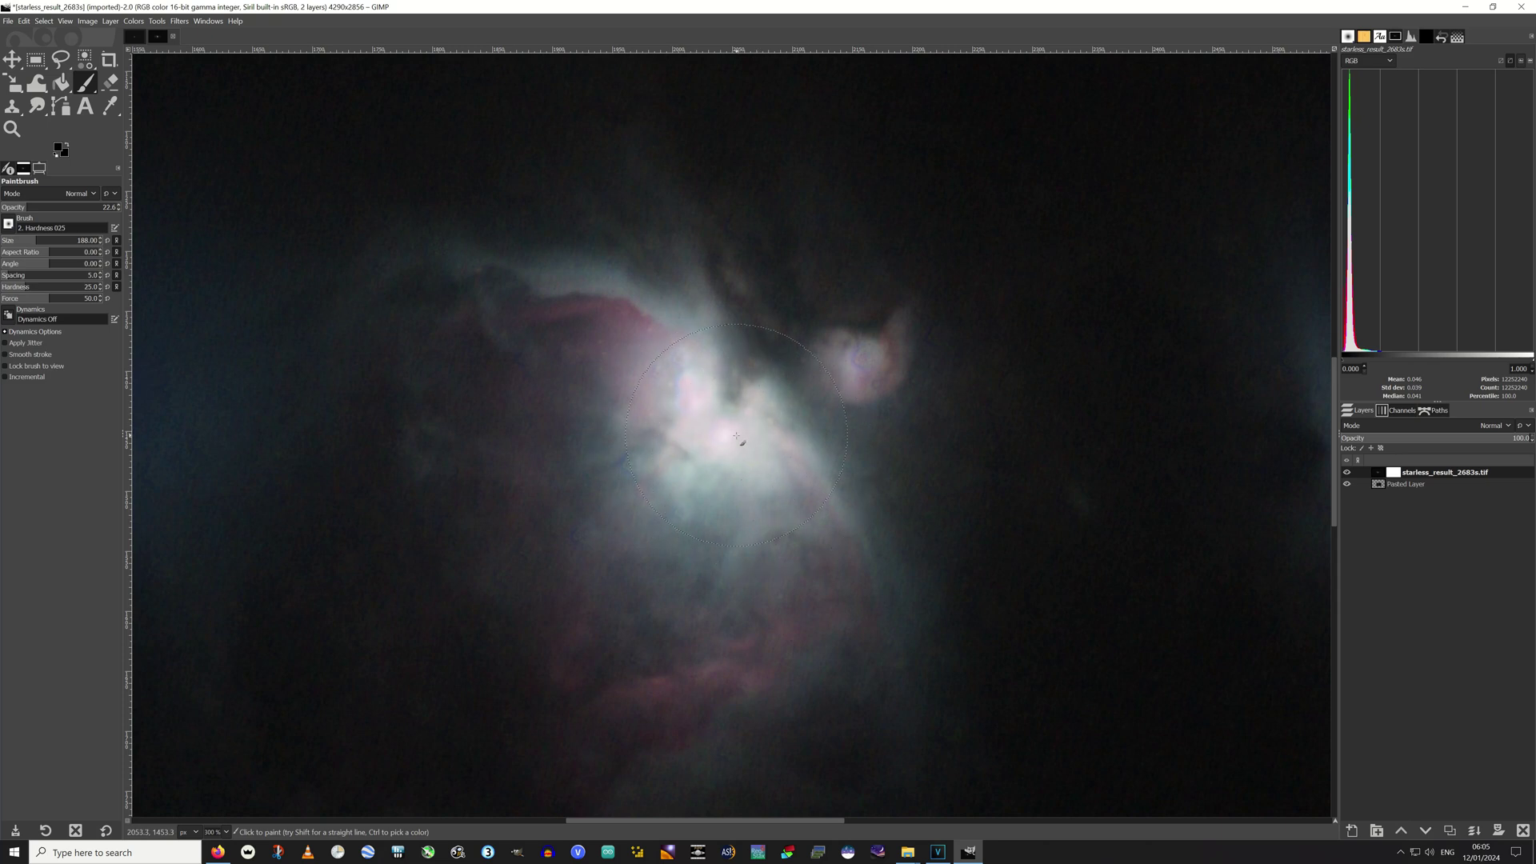
{"action": "left_click", "coordinate": [766, 414]}
{"action": "left_click", "coordinate": [704, 395]}
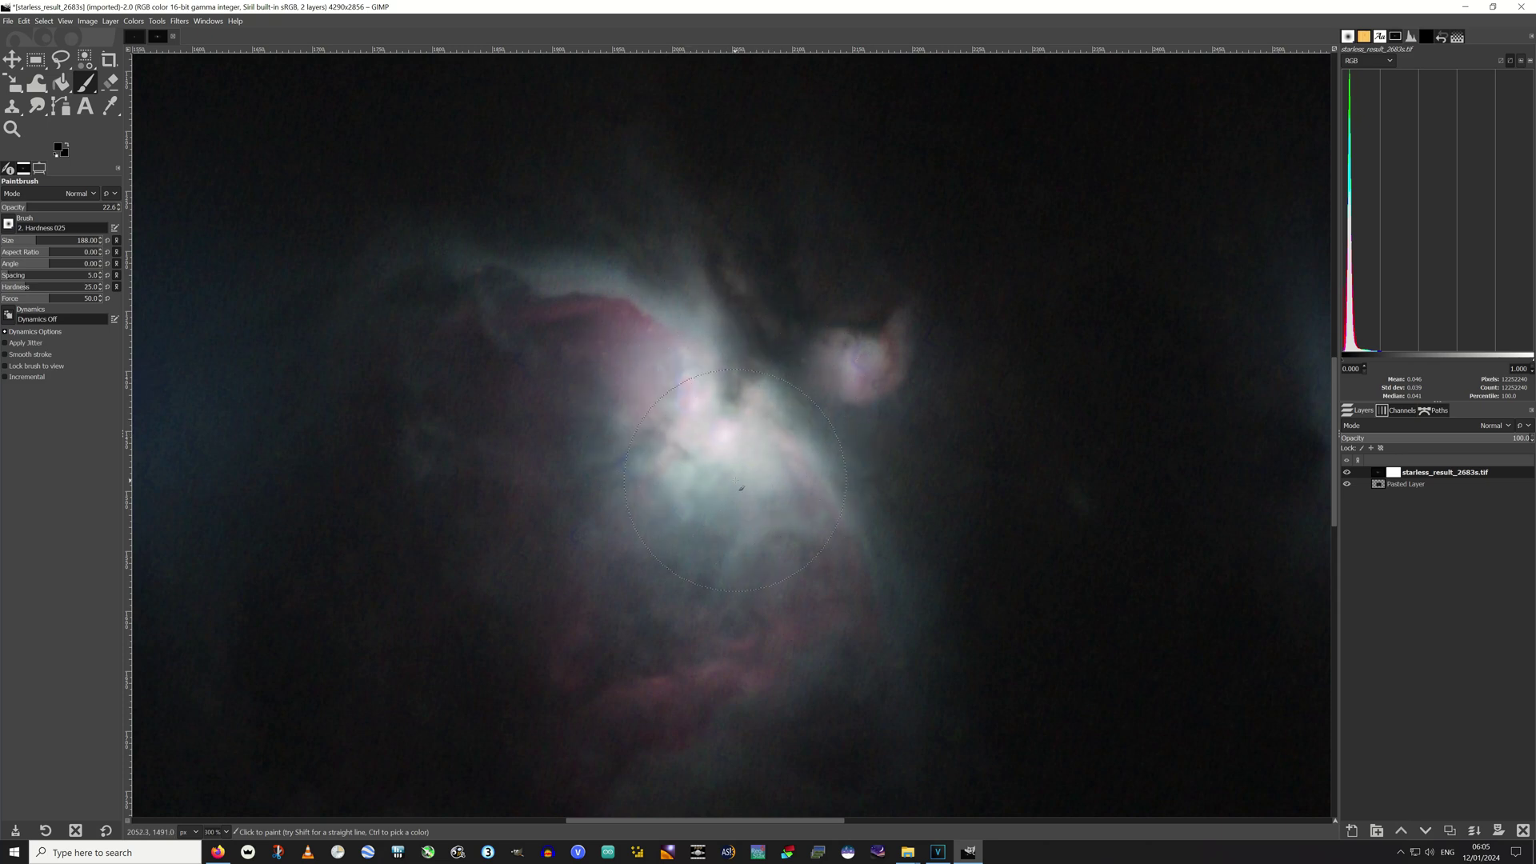
{"action": "left_click", "coordinate": [707, 465]}
{"action": "left_click", "coordinate": [710, 393]}
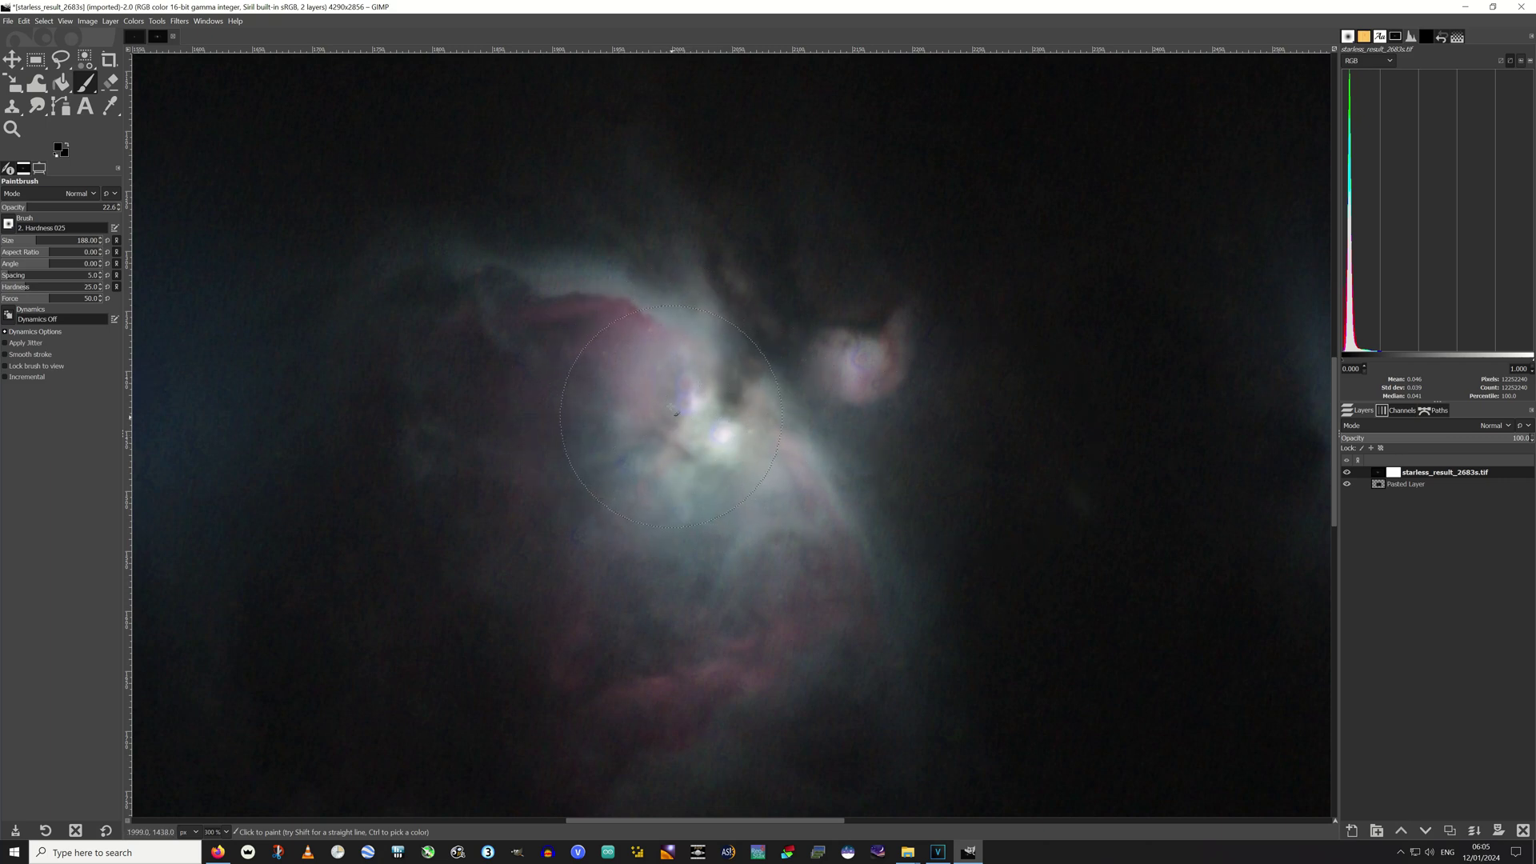
Undo the last Paintbrush stroke and zoom out toward the whole nebula
{"action": "left_click", "coordinate": [29, 20]}
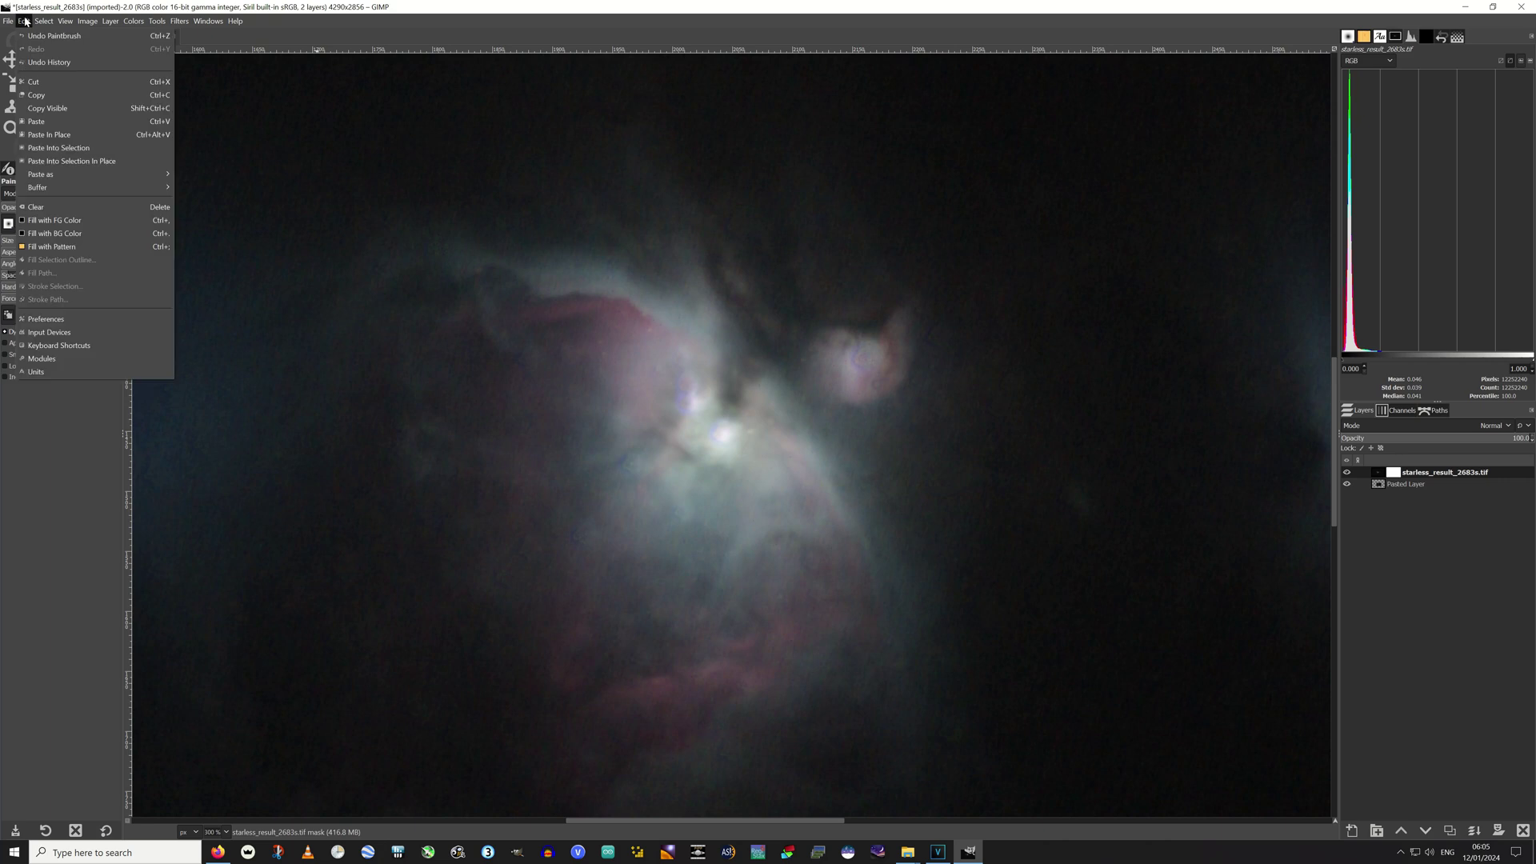
{"action": "left_click", "coordinate": [32, 31]}
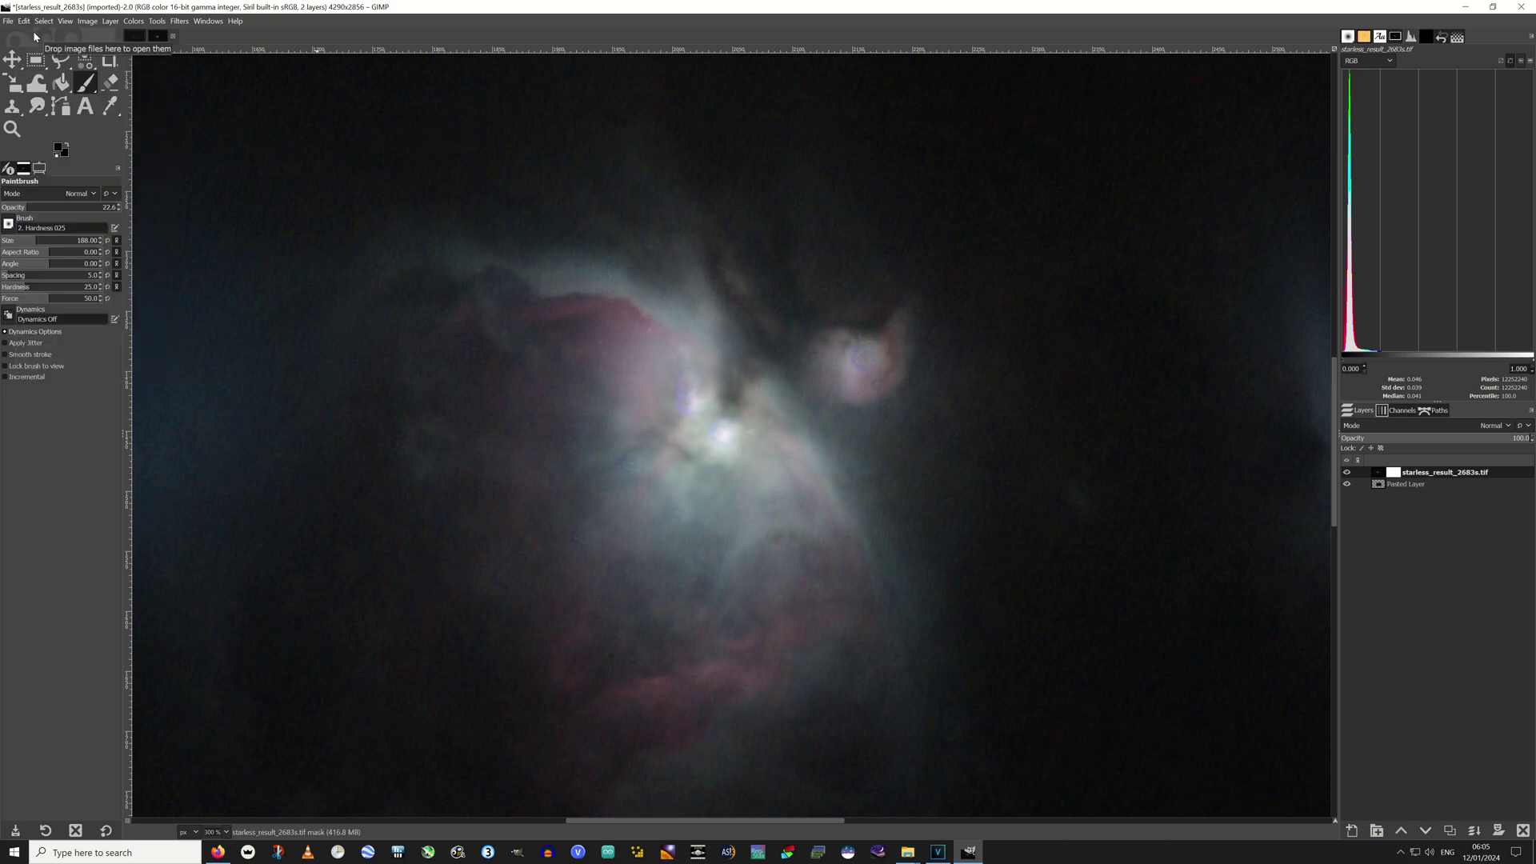
{"action": "left_click", "coordinate": [26, 24]}
{"action": "left_click", "coordinate": [33, 34]}
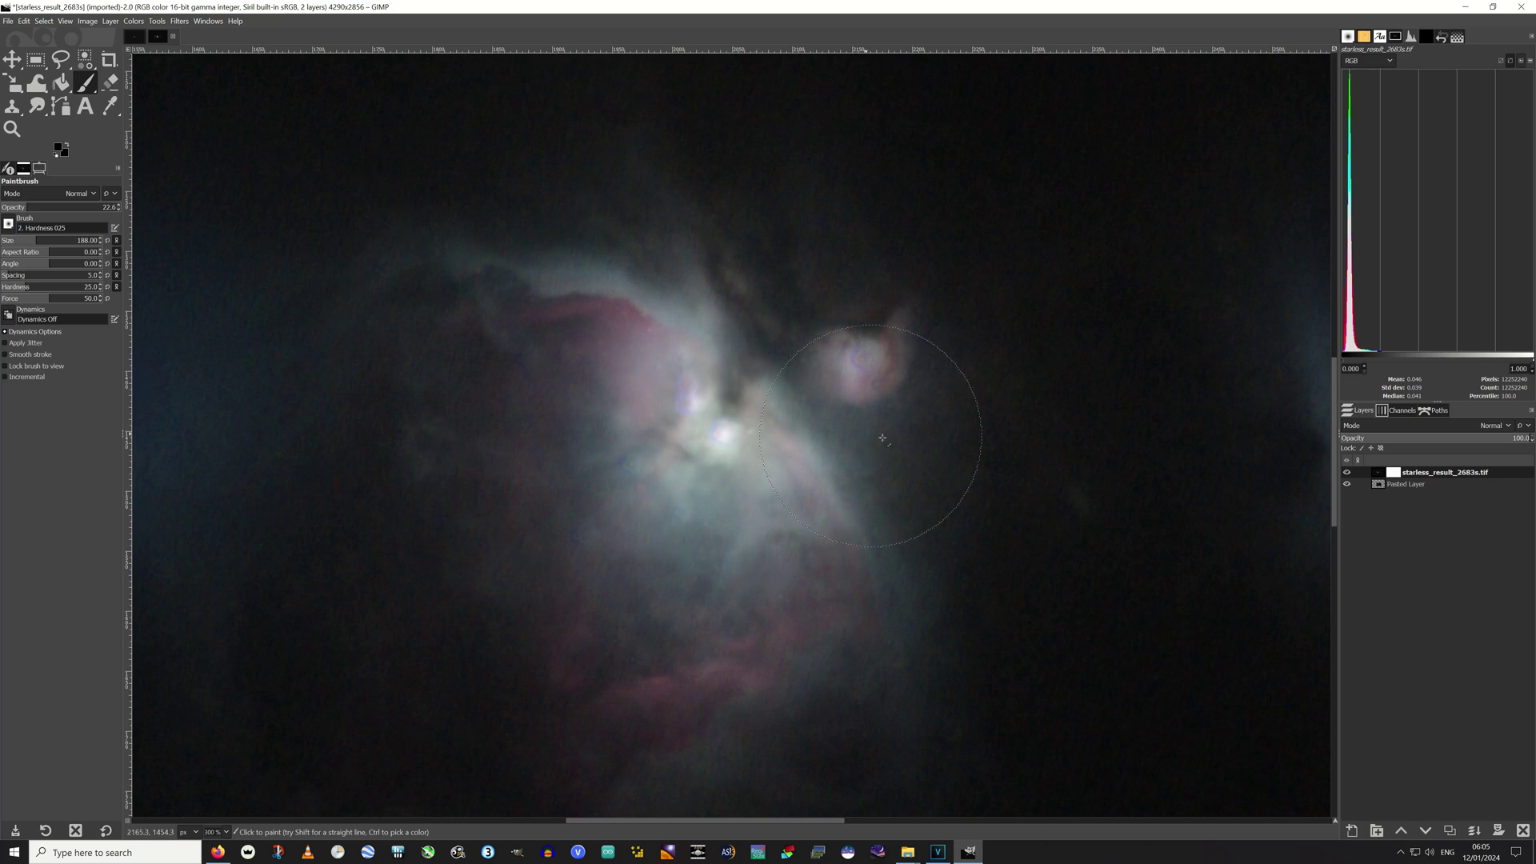
{"action": "key", "text": "ctrl"}
{"action": "scroll", "coordinate": [607, 429], "scroll_direction": "down", "scroll_amount": 5}
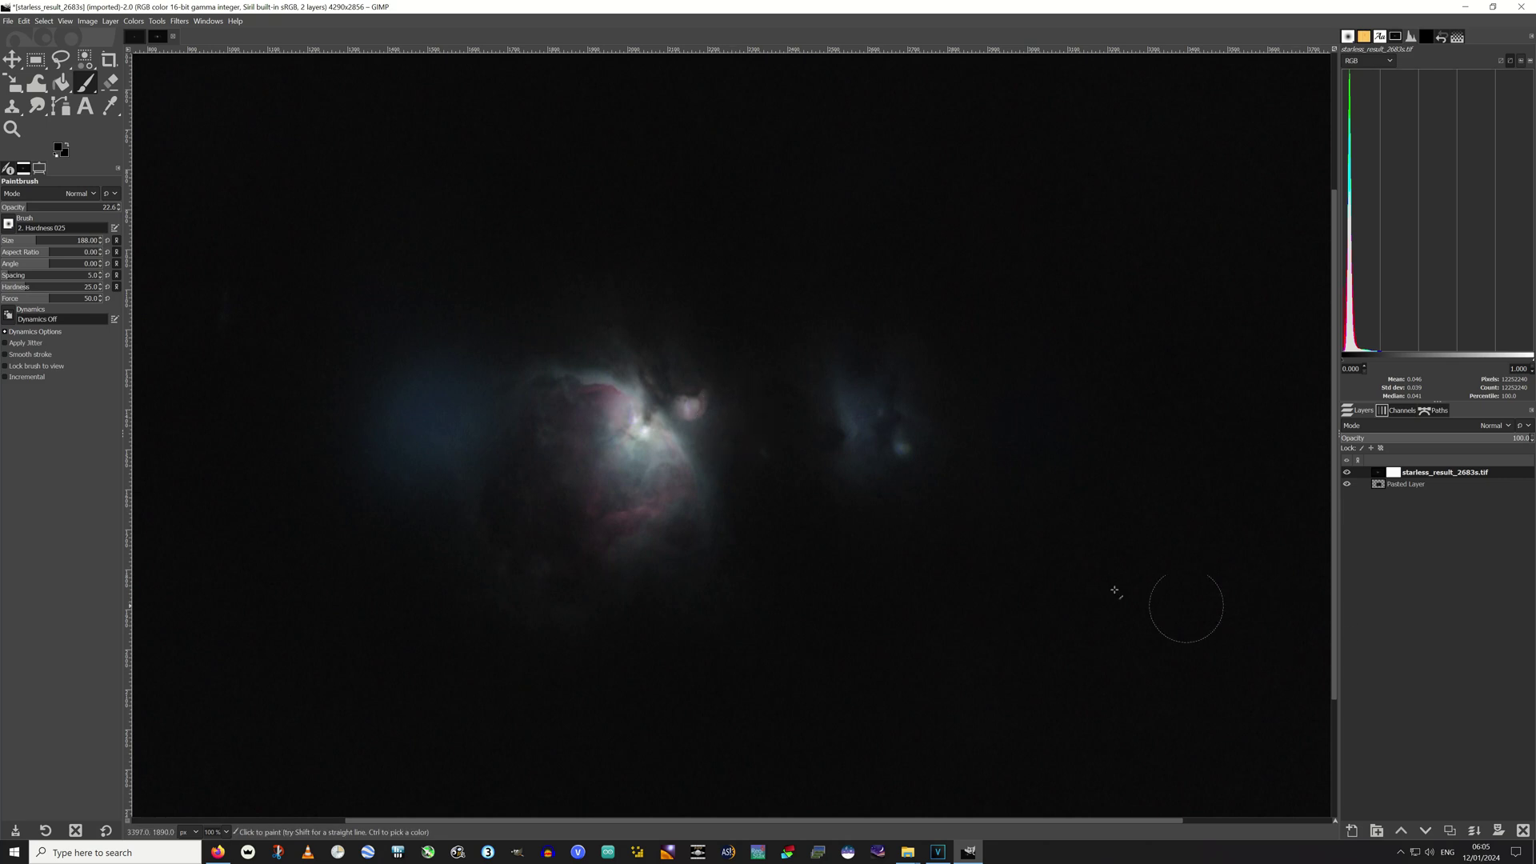
Zoom out to 50% and flatten the two layers into a single image
{"action": "scroll", "coordinate": [884, 484], "scroll_direction": "down", "scroll_amount": 2}
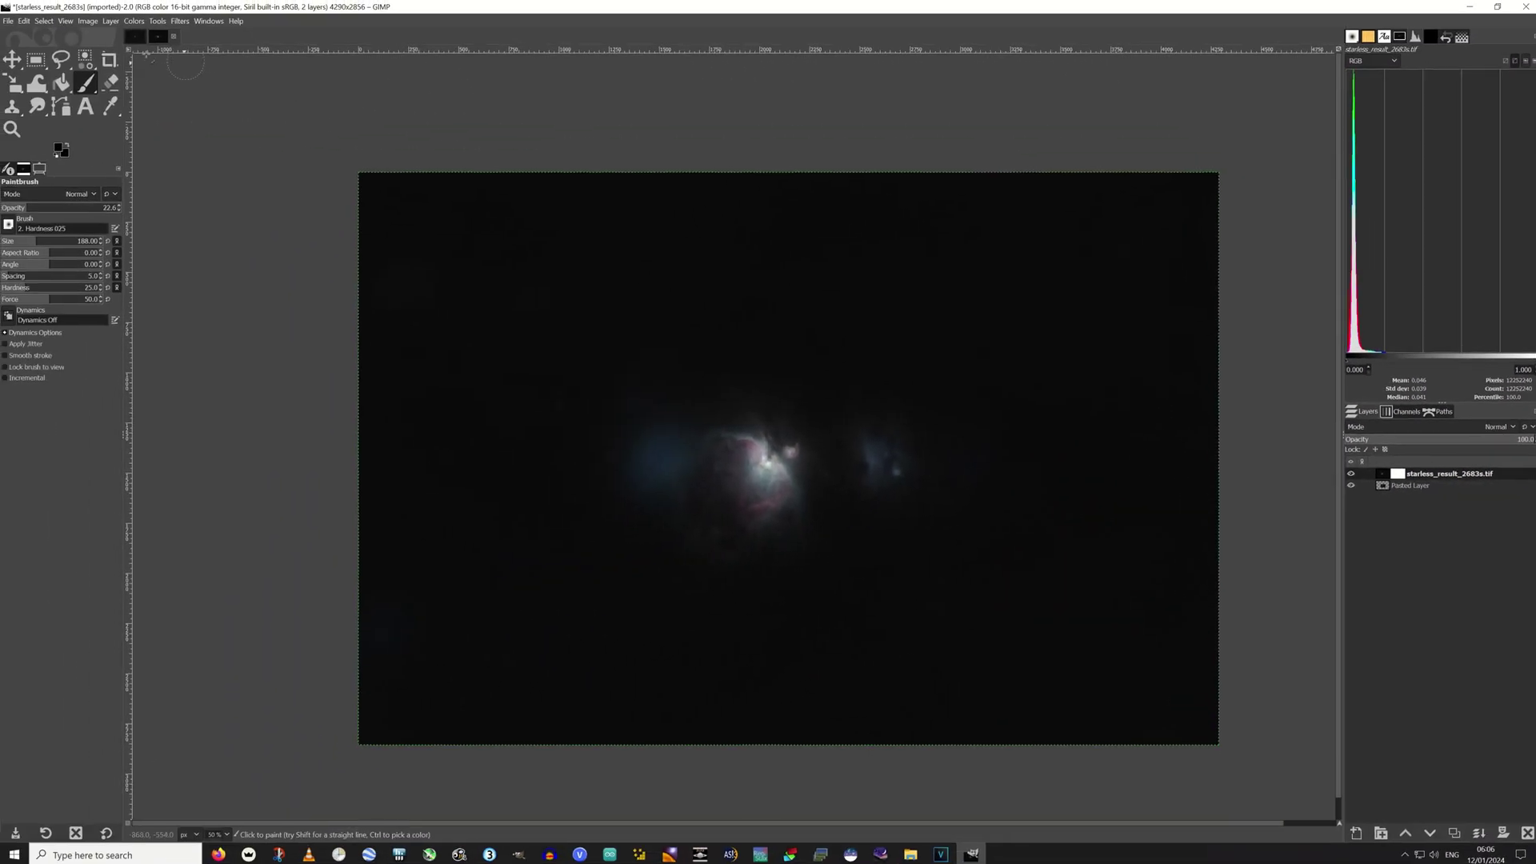
{"action": "left_click", "coordinate": [88, 20]}
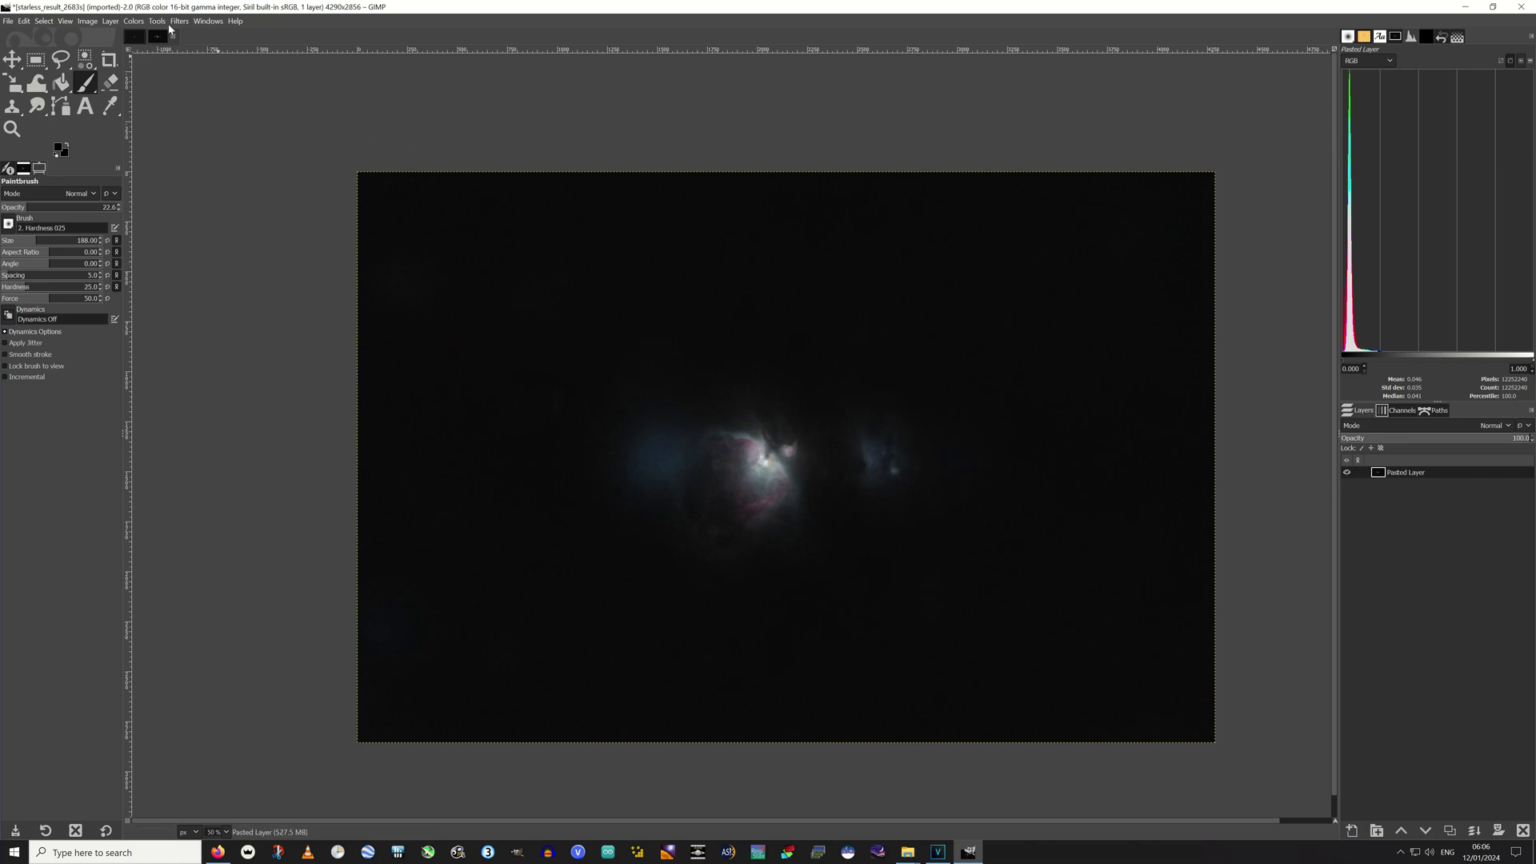
{"action": "left_click", "coordinate": [6, 22]}
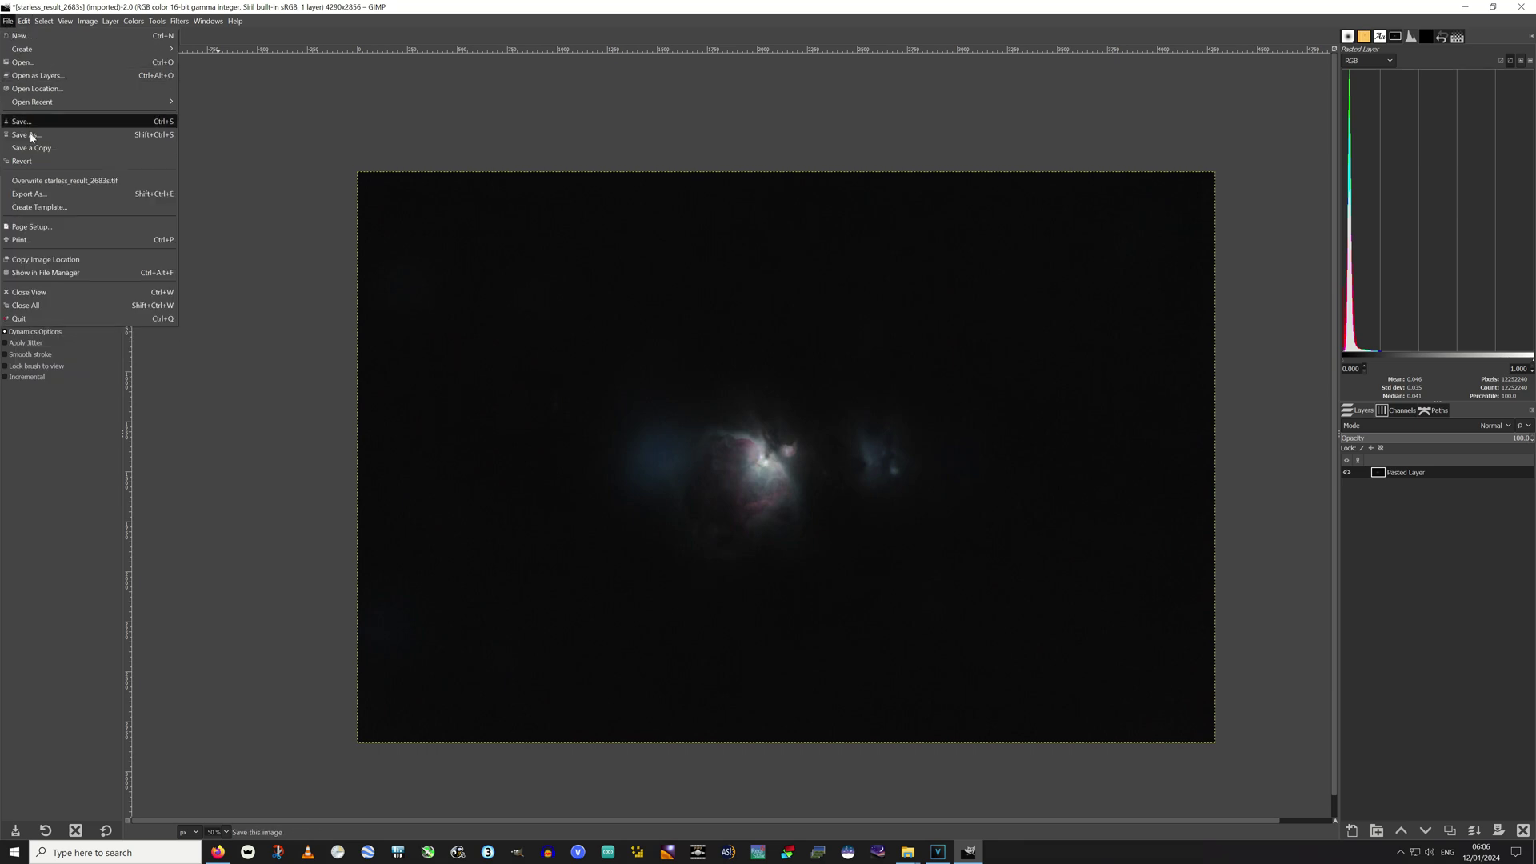
Overwrite starless_result_2683s.tif with the blended image and quit GIMP, discarding changes
{"action": "left_click", "coordinate": [53, 180]}
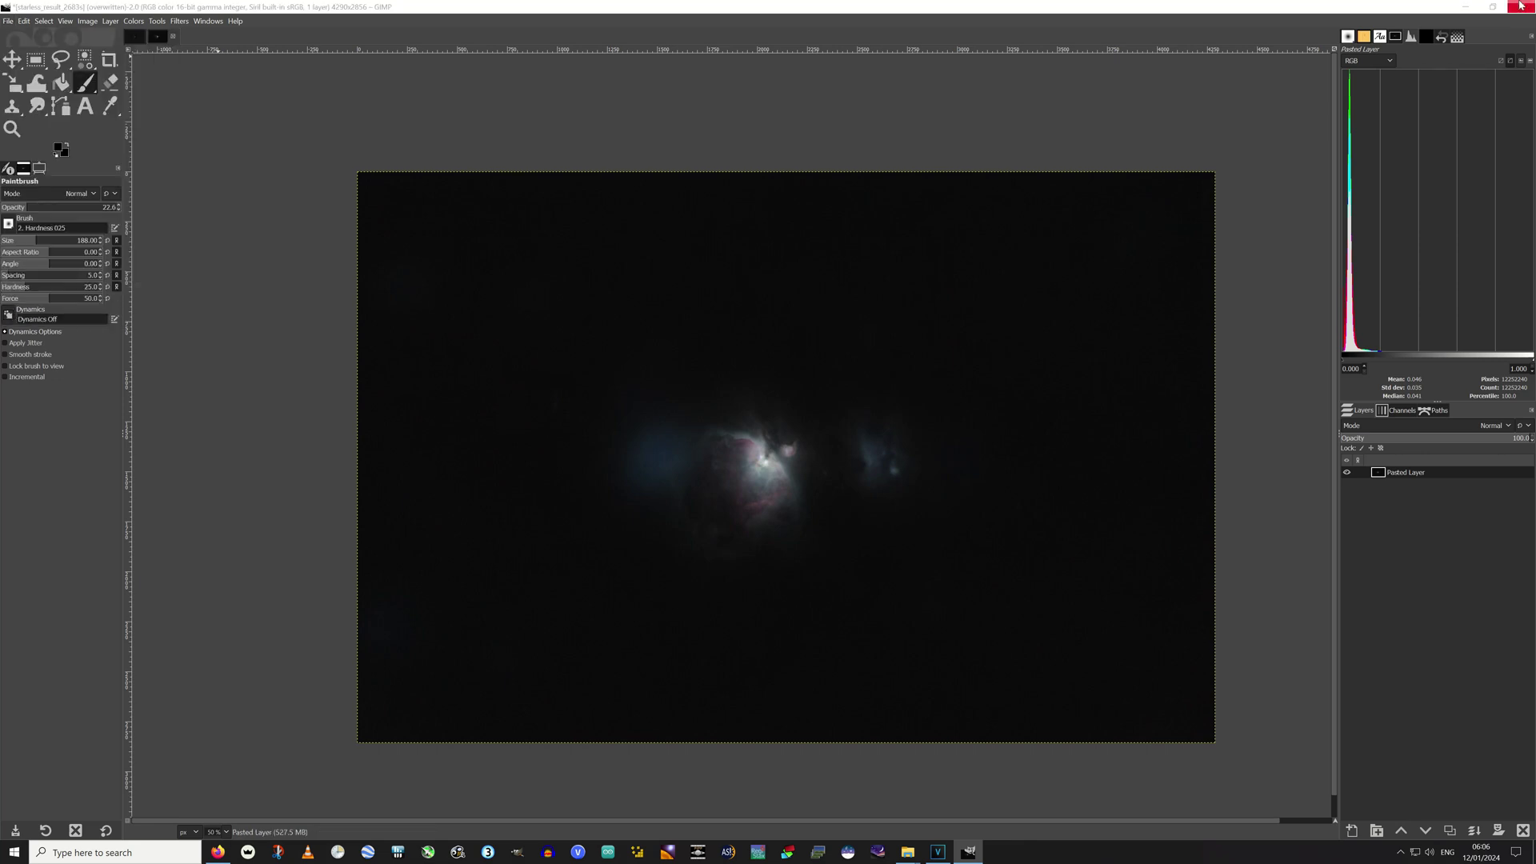
{"action": "left_click", "coordinate": [1520, 6]}
{"action": "left_click", "coordinate": [268, 249]}
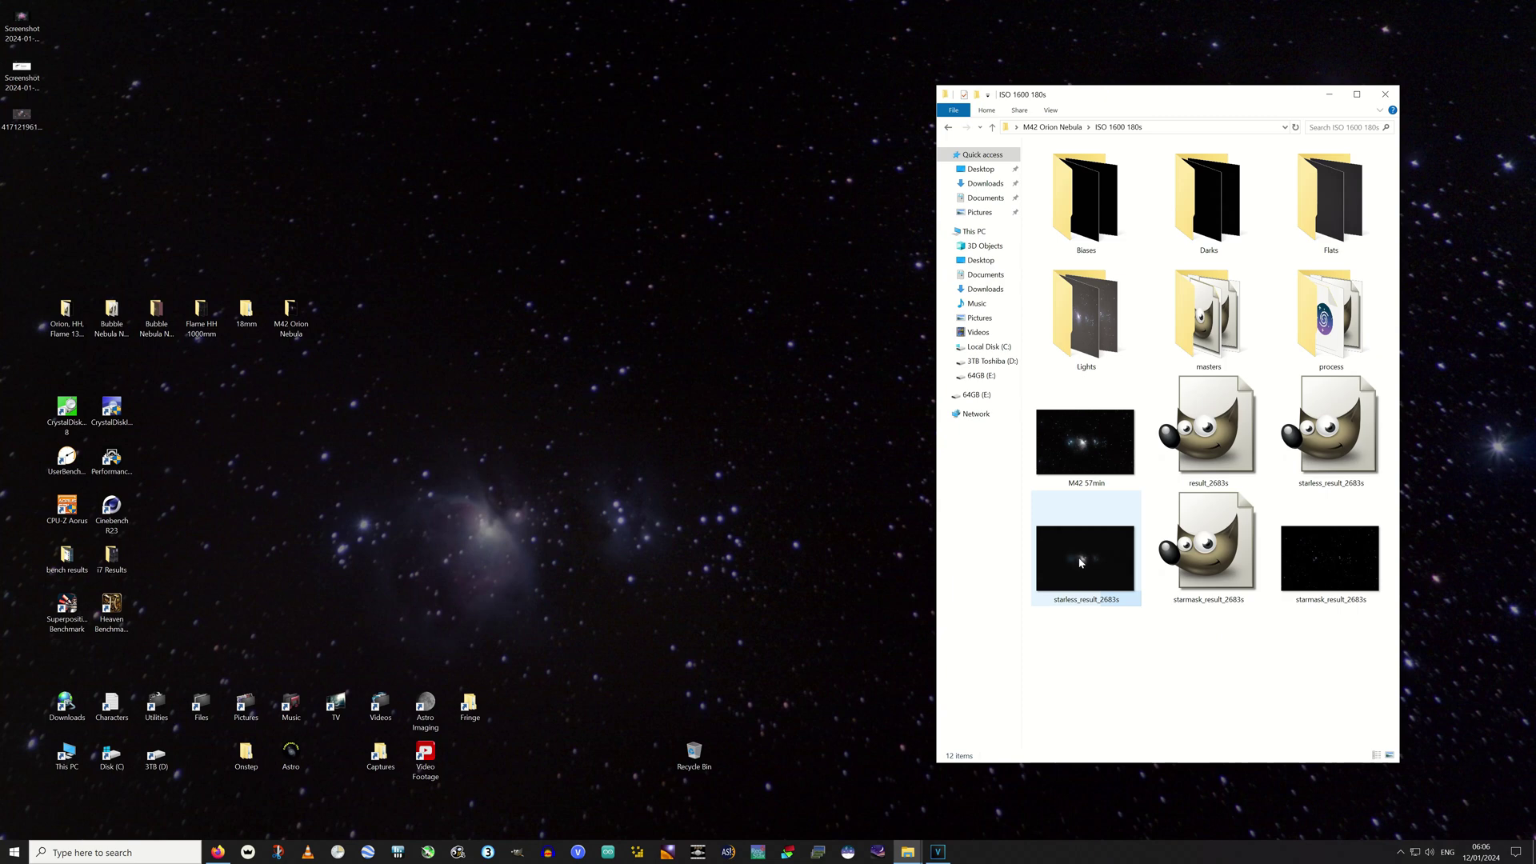
{"action": "left_click", "coordinate": [1080, 562]}
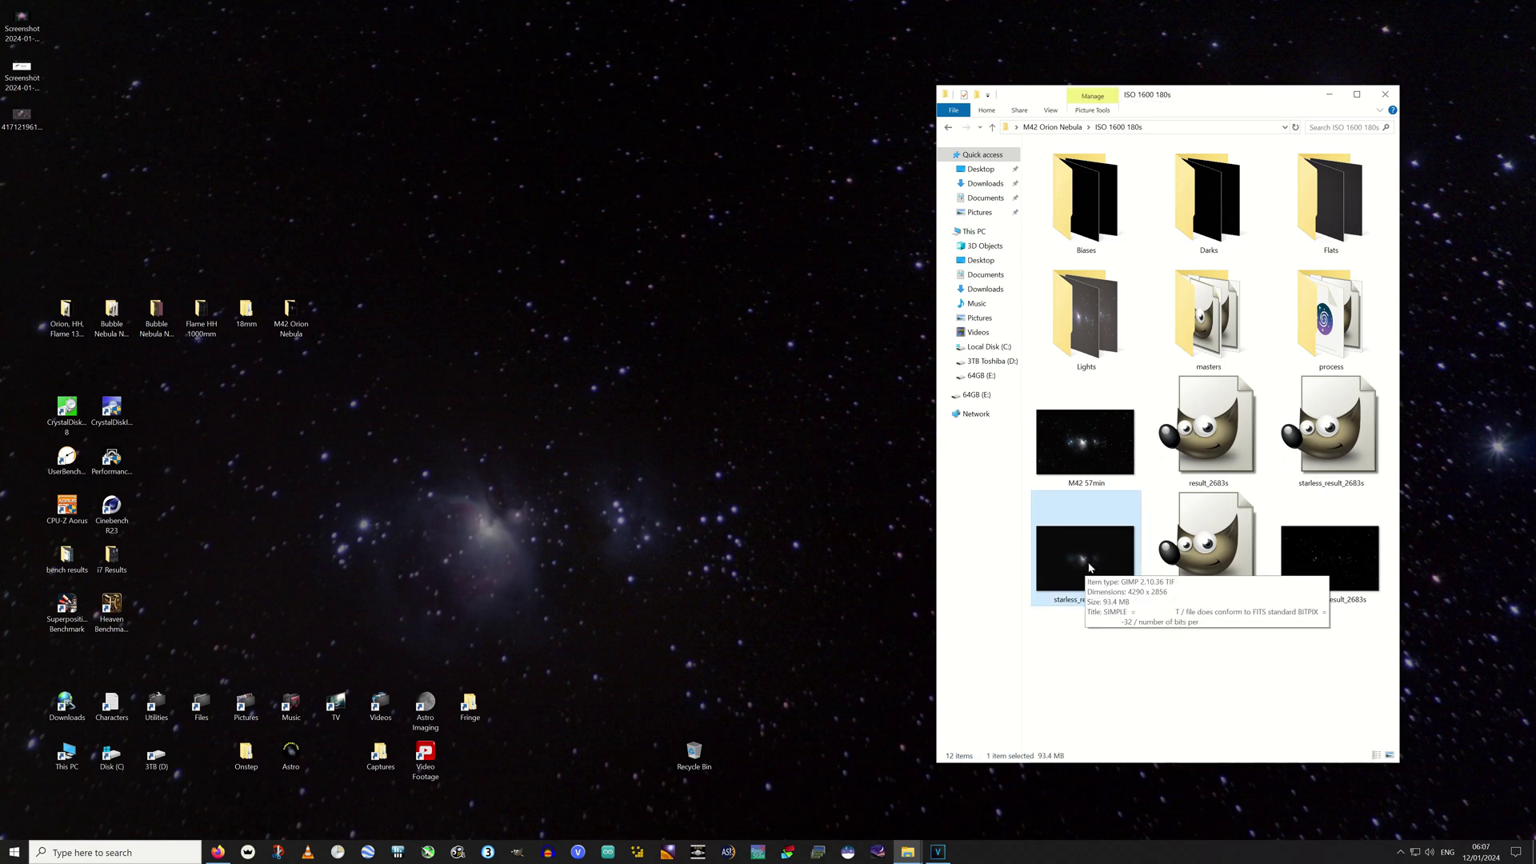
{"action": "left_click", "coordinate": [1319, 605]}
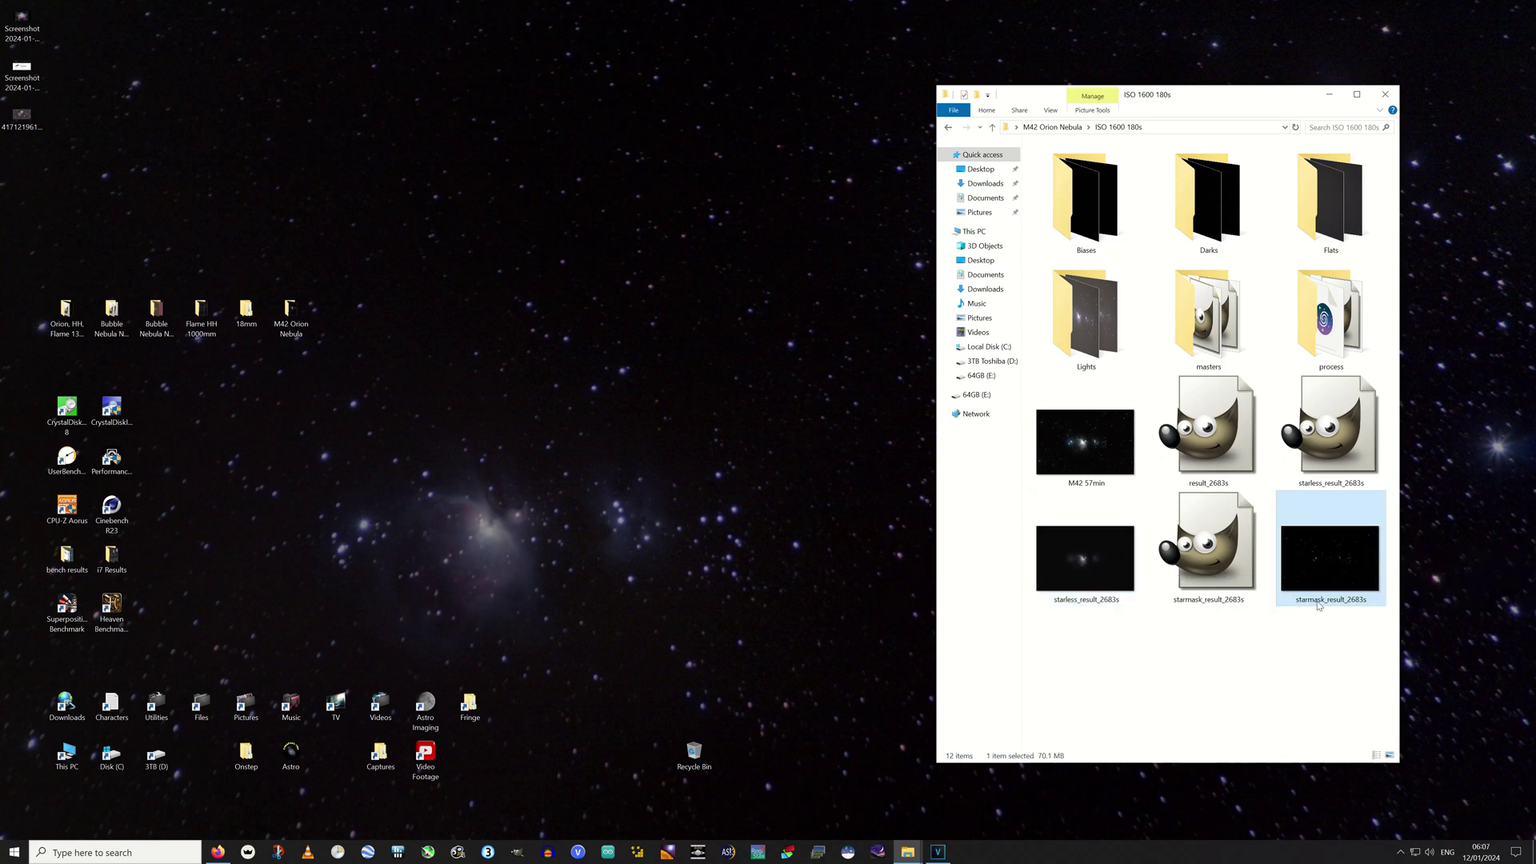
{"action": "left_click", "coordinate": [1122, 599], "text": "ctrl"}
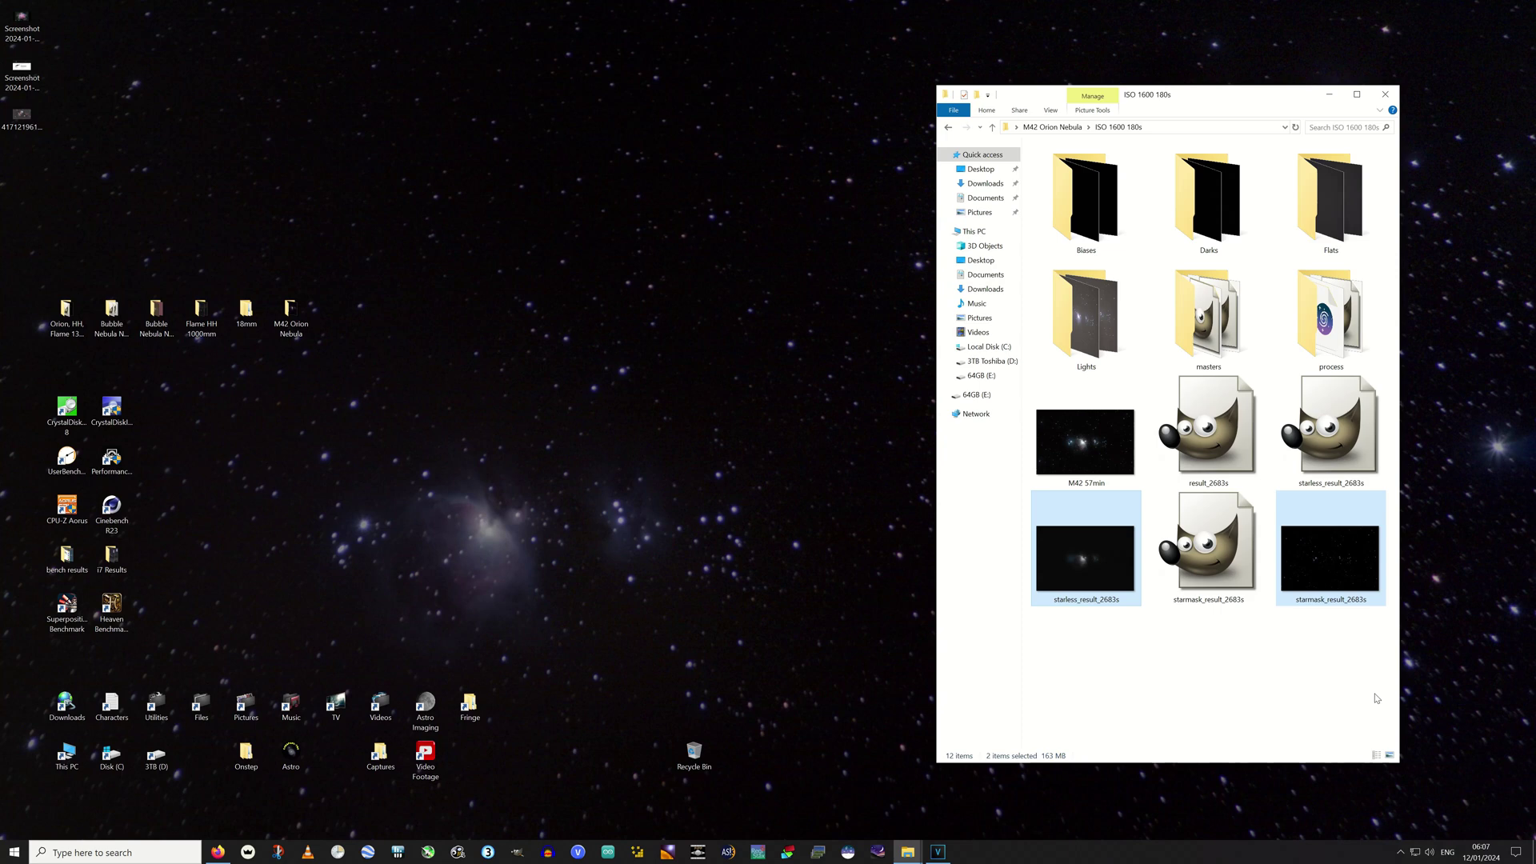
{"action": "left_click", "coordinate": [1229, 661]}
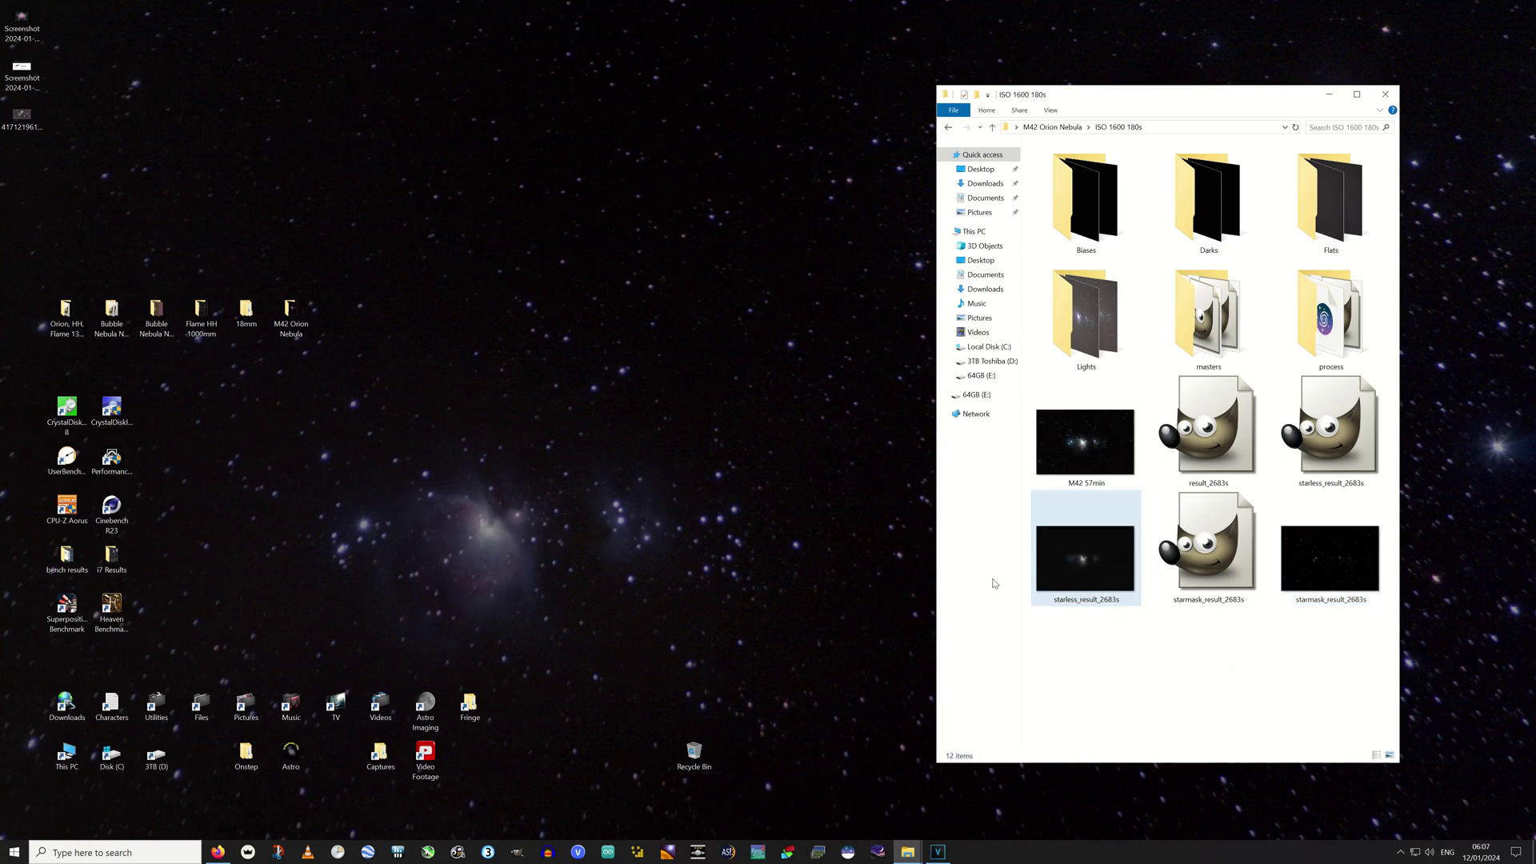
Go to Astro > AstroSharp-main on the desktop and start the AstroSharp application
{"action": "left_click", "coordinate": [288, 766]}
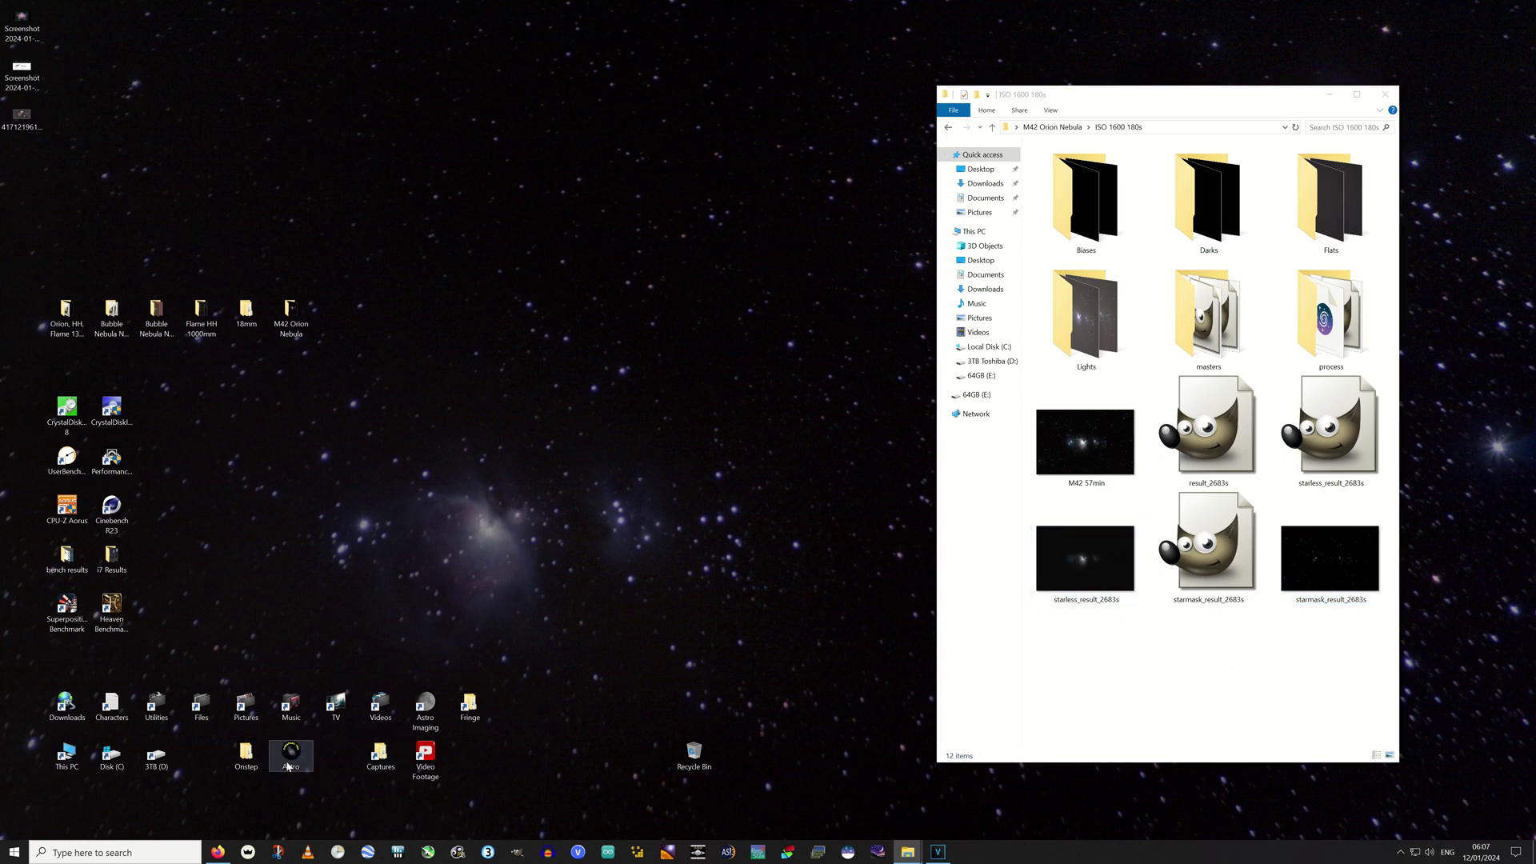
{"action": "double_click", "coordinate": [288, 766]}
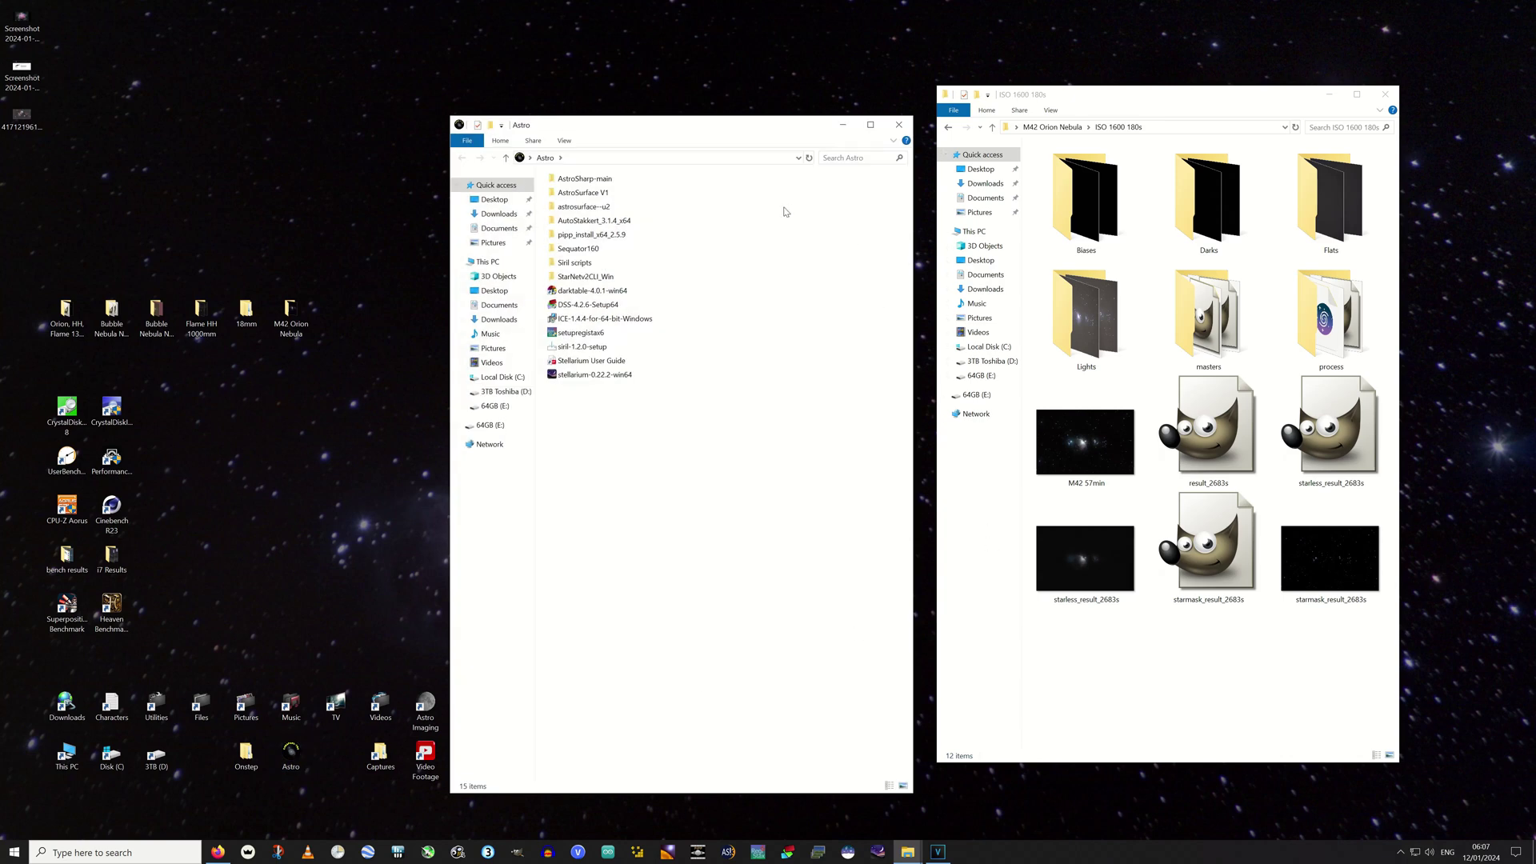
{"action": "double_click", "coordinate": [595, 180]}
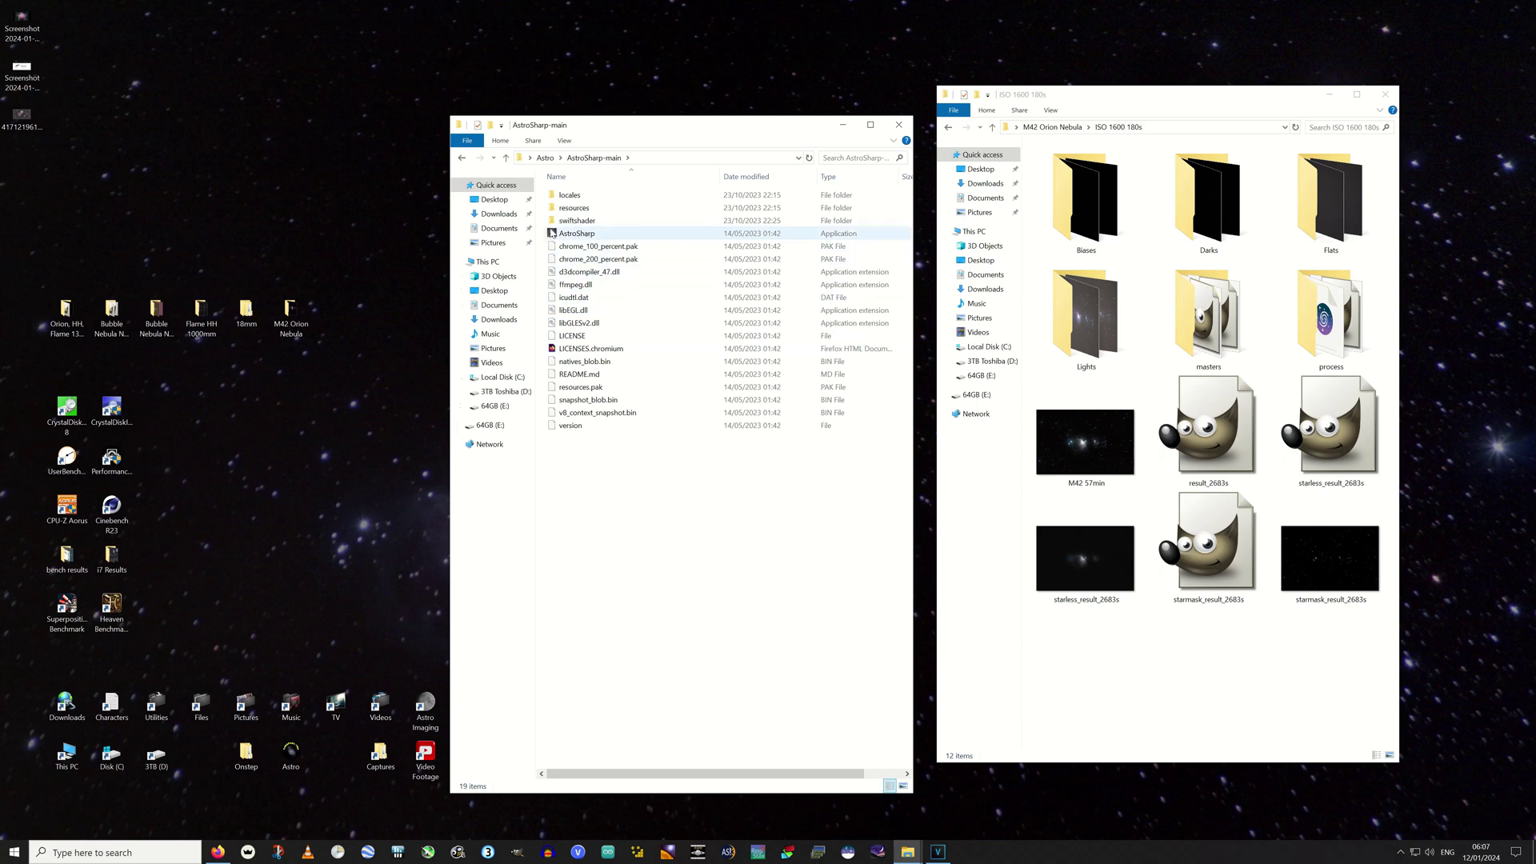
{"action": "left_click", "coordinate": [576, 235]}
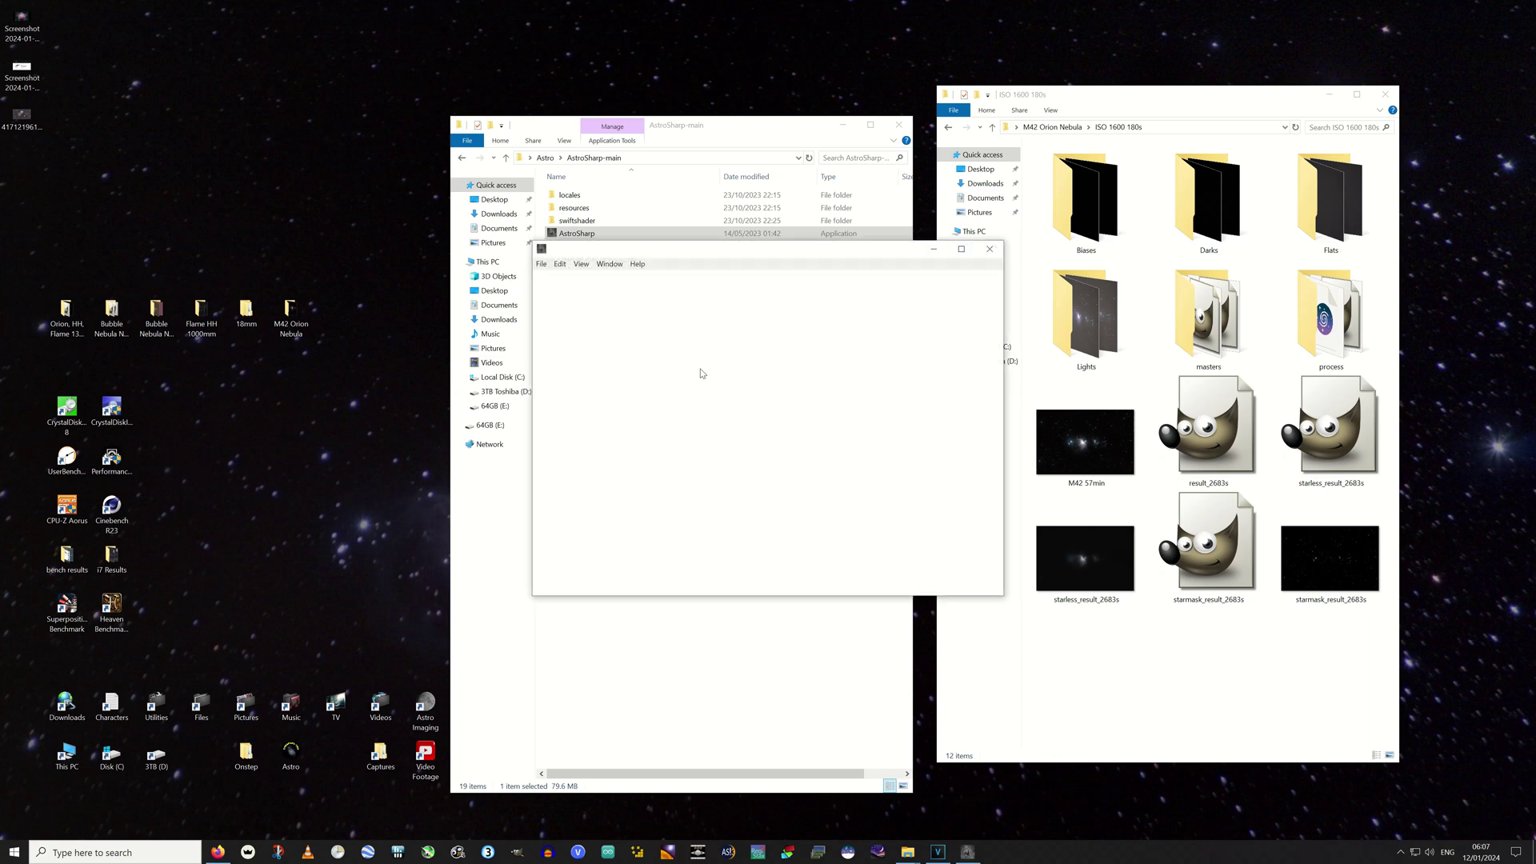
{"action": "left_click", "coordinate": [990, 251]}
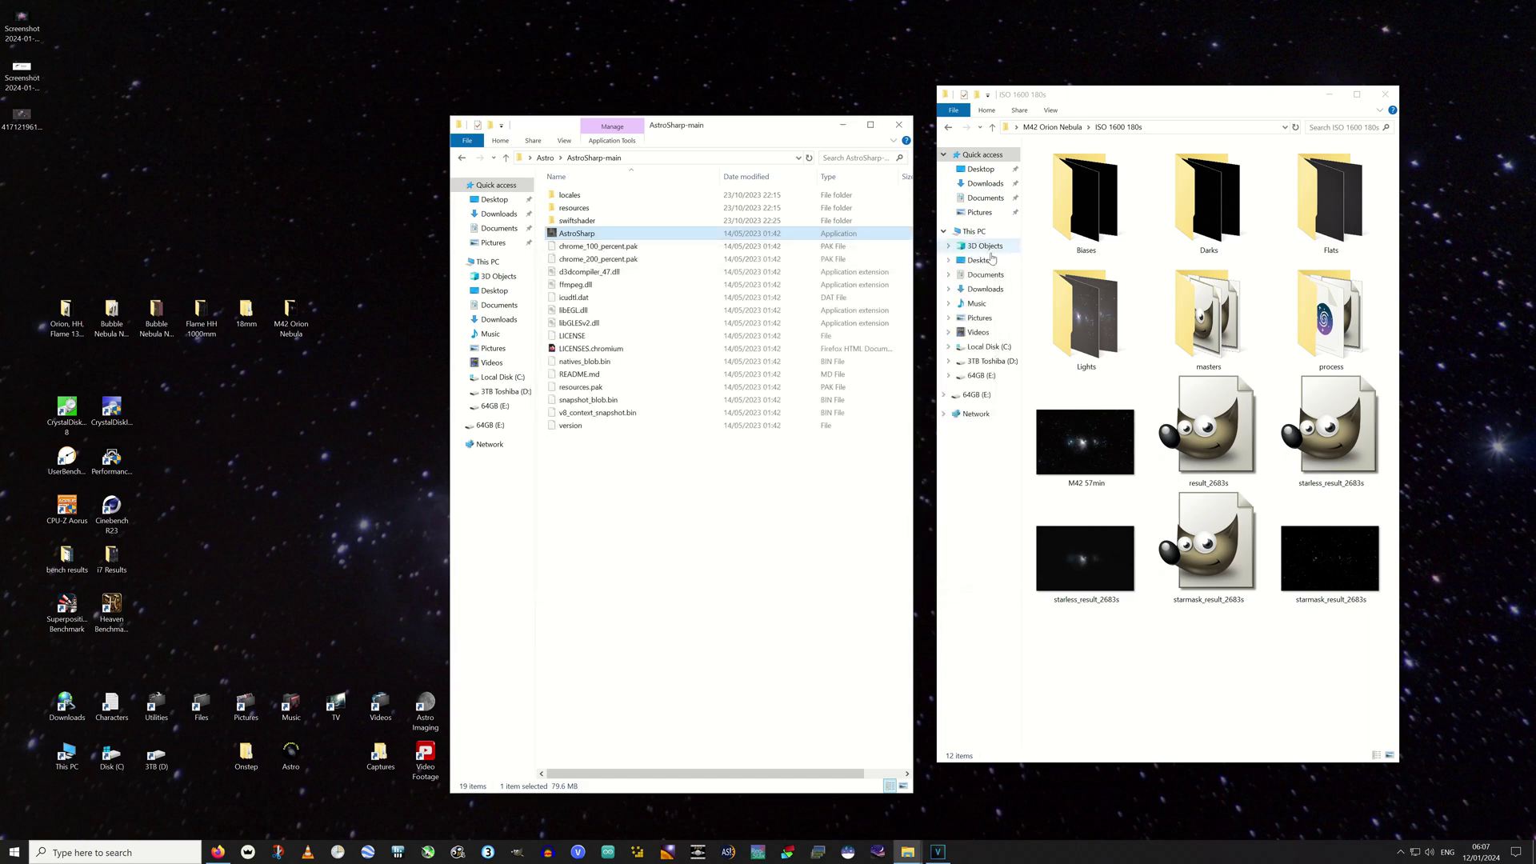
{"action": "left_click", "coordinate": [742, 608]}
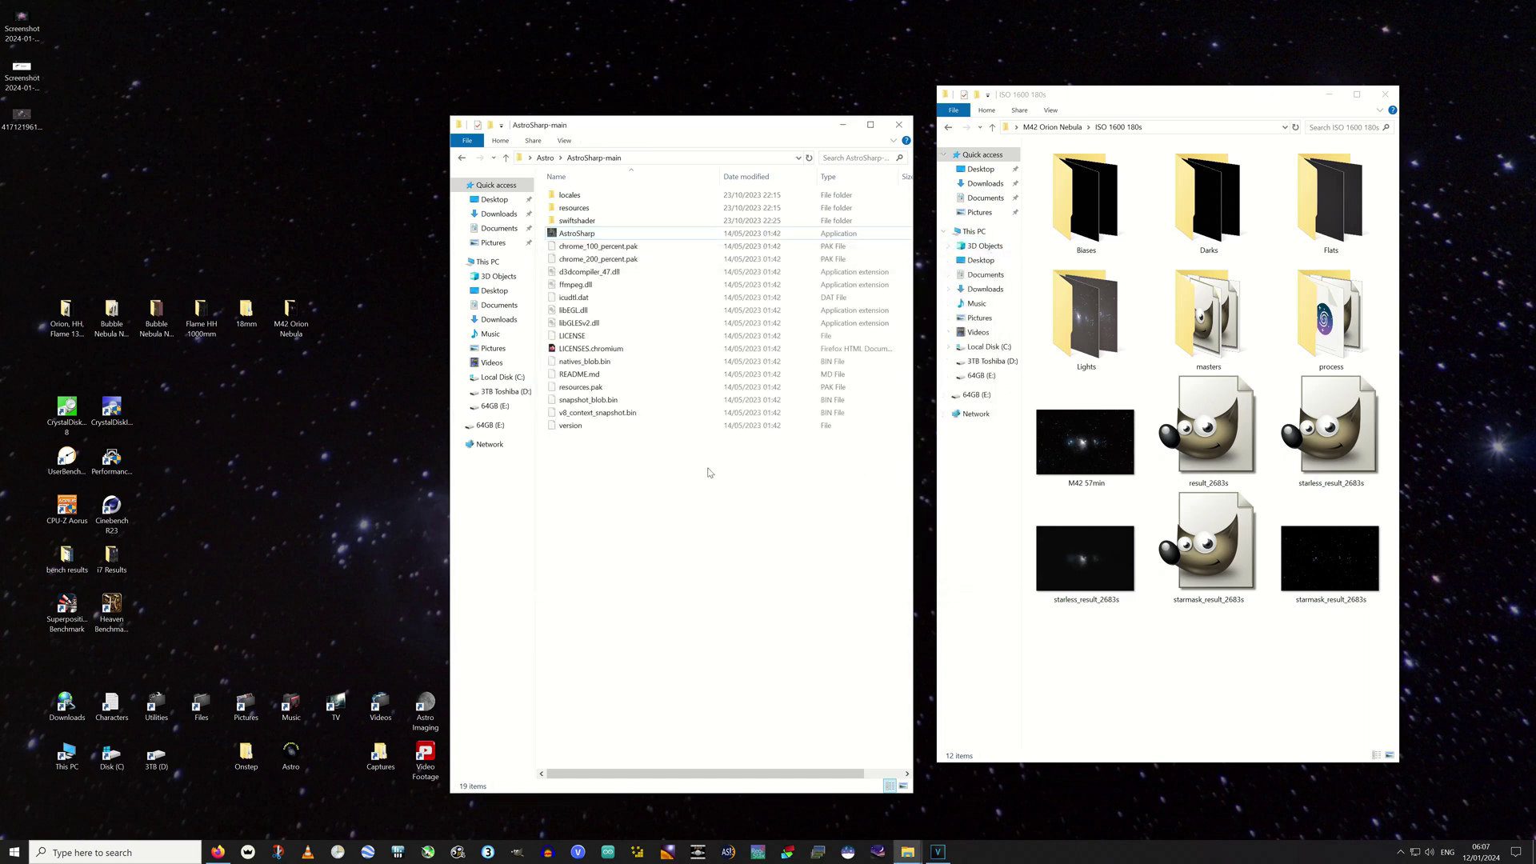
{"action": "double_click", "coordinate": [636, 237]}
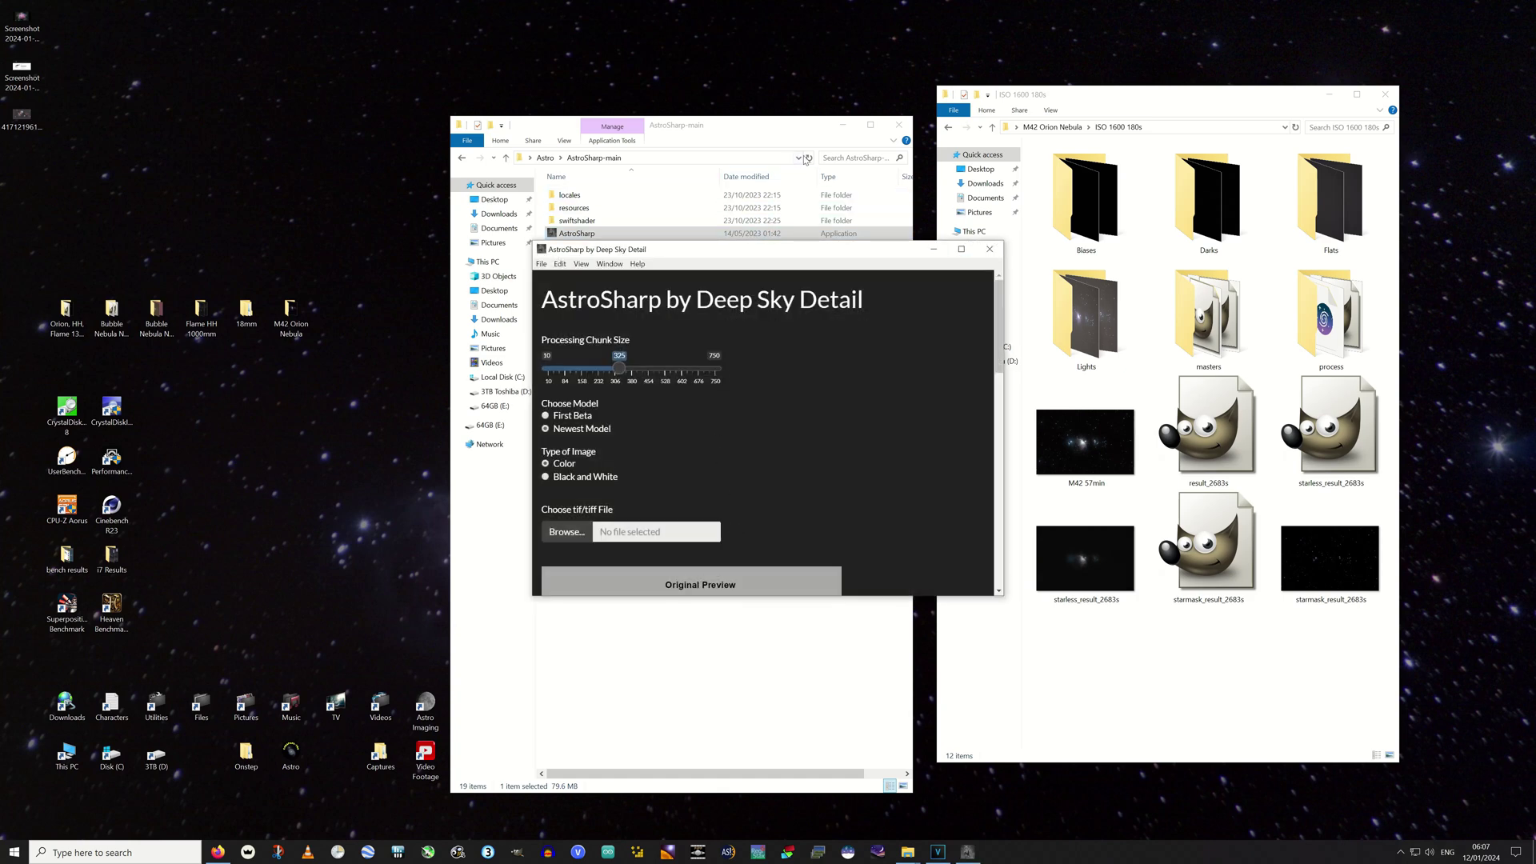
Close the folder window, stretch AstroSharp to full height, and drop starless_result_2683s.tif into it
{"action": "left_click", "coordinate": [892, 127]}
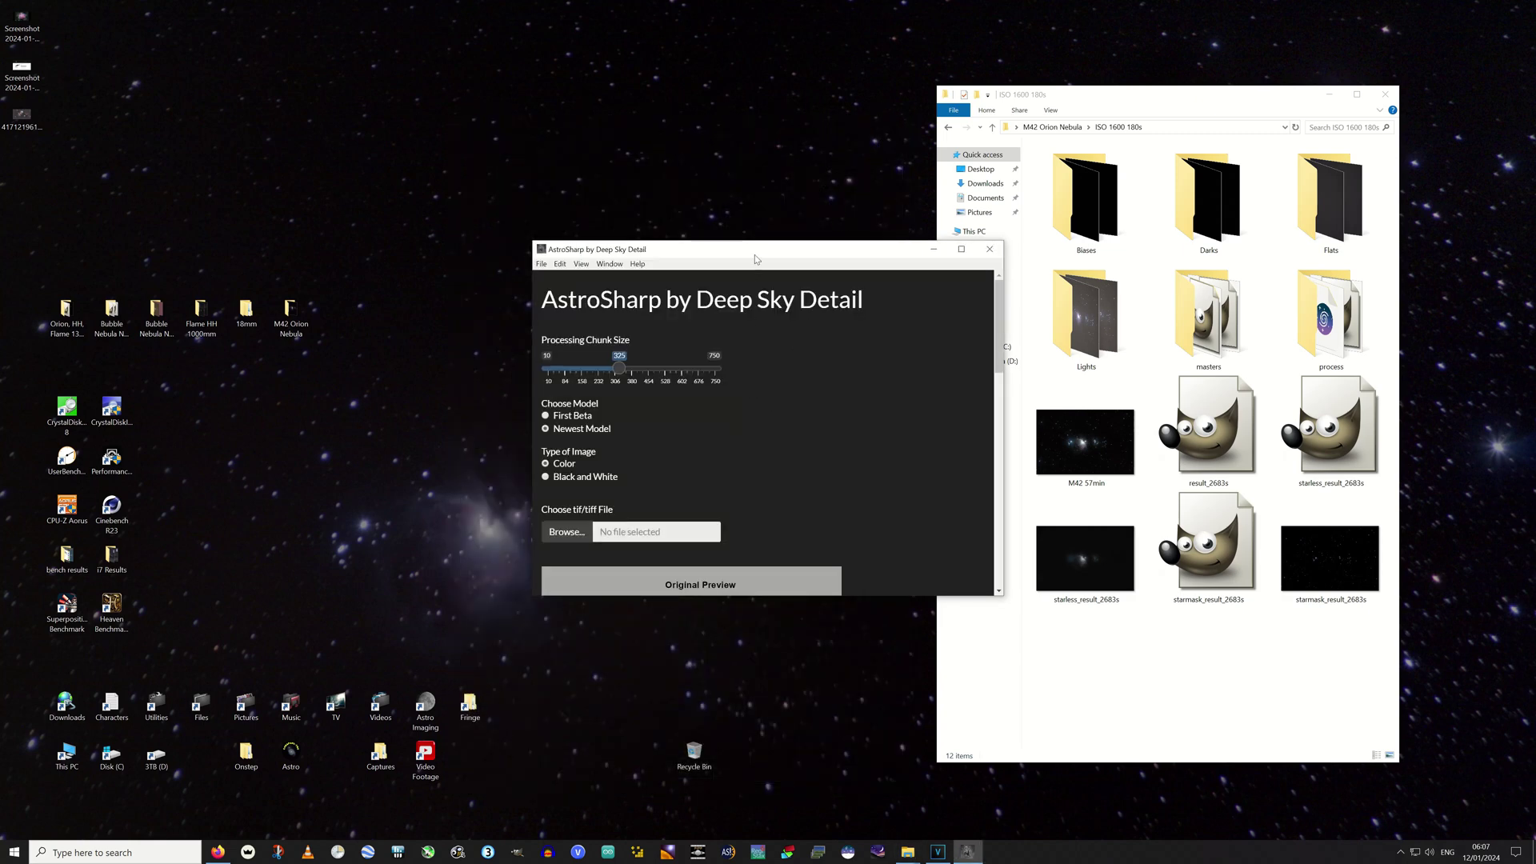
{"action": "left_click_drag", "start_coordinate": [755, 258], "coordinate": [632, 147]}
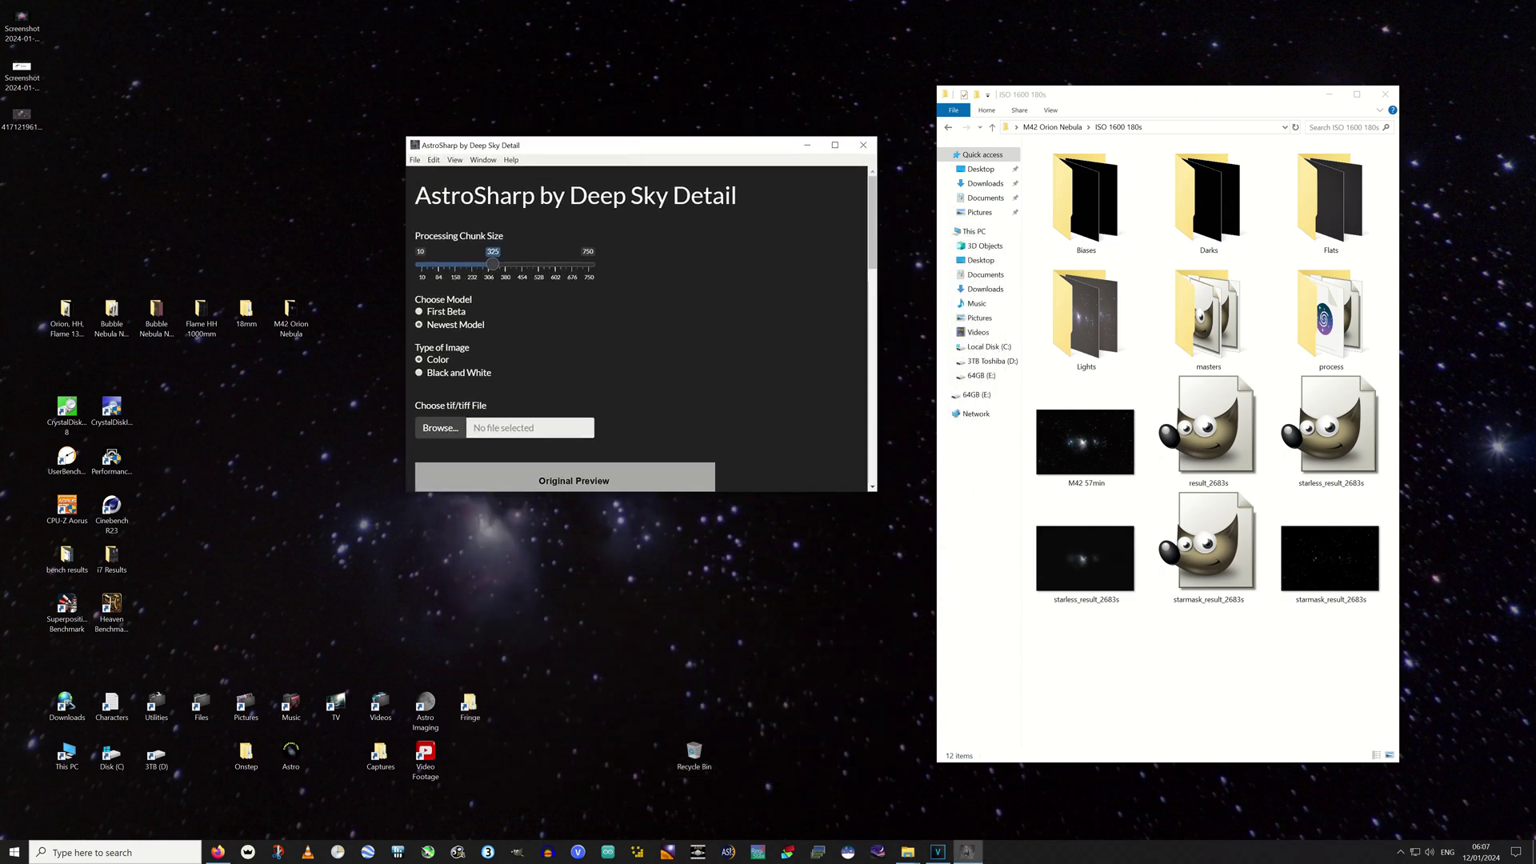
{"action": "key", "text": "super+shift+Up"}
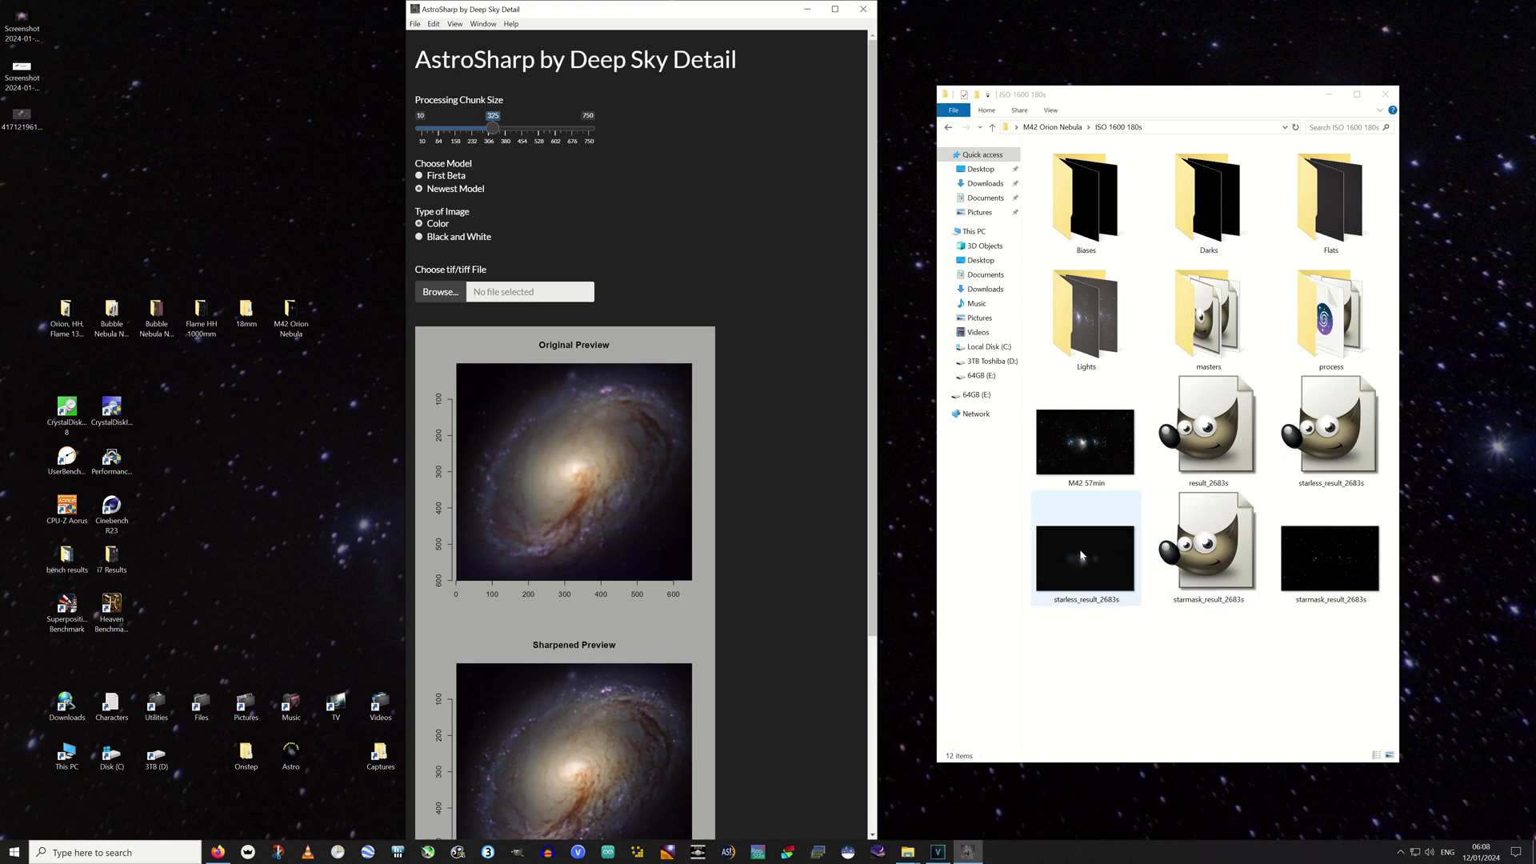
{"action": "left_click_drag", "start_coordinate": [1076, 563], "coordinate": [511, 300]}
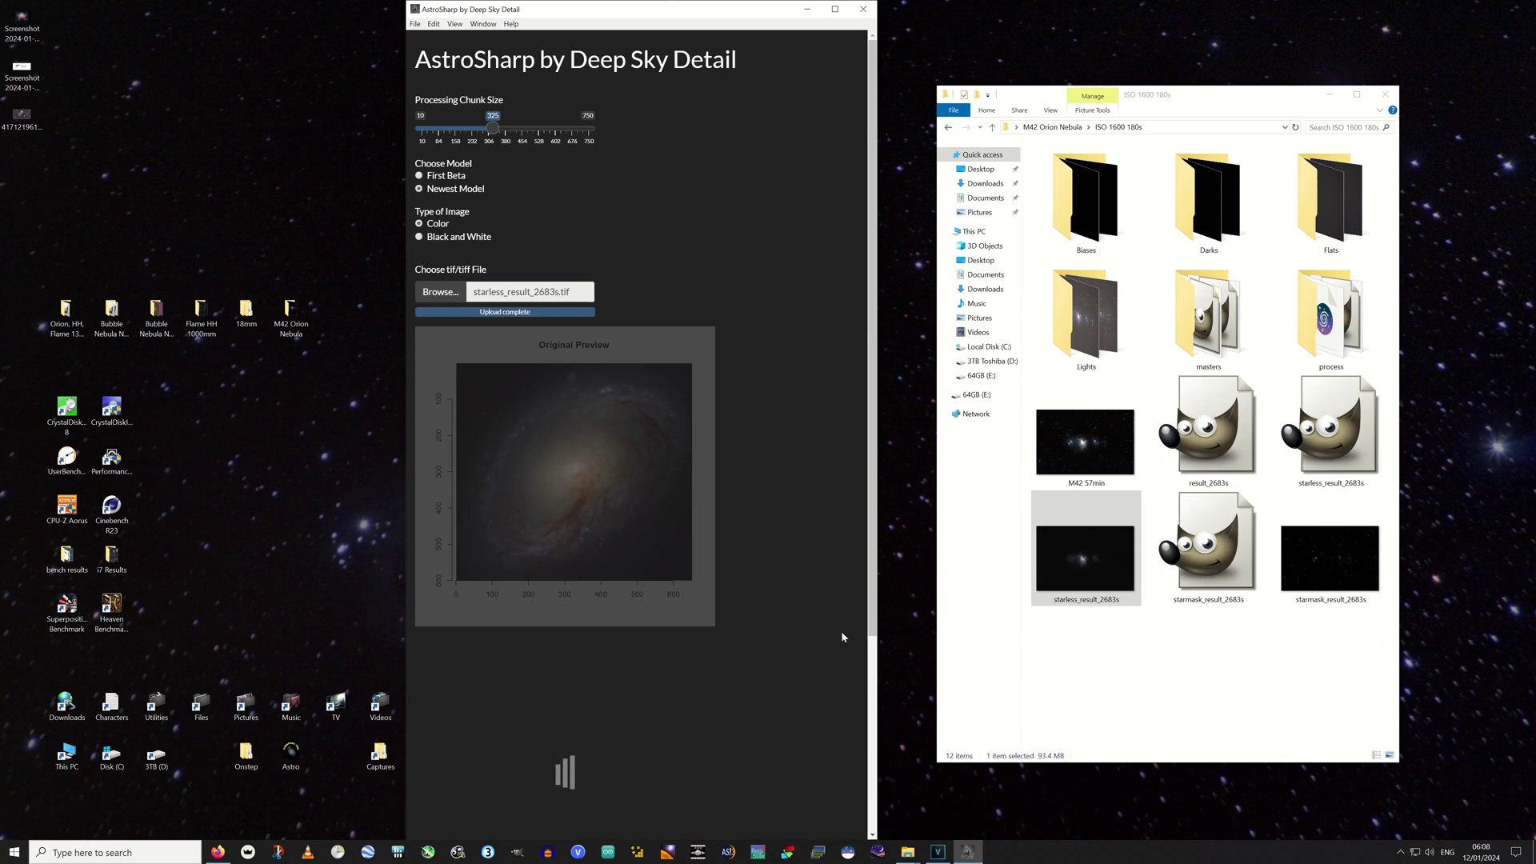
Download AstroSharp's sharpened result as Sharpened.2024-01-12 into the ISO 1600 180s folder
{"action": "scroll", "coordinate": [842, 637], "scroll_direction": "down", "scroll_amount": 3}
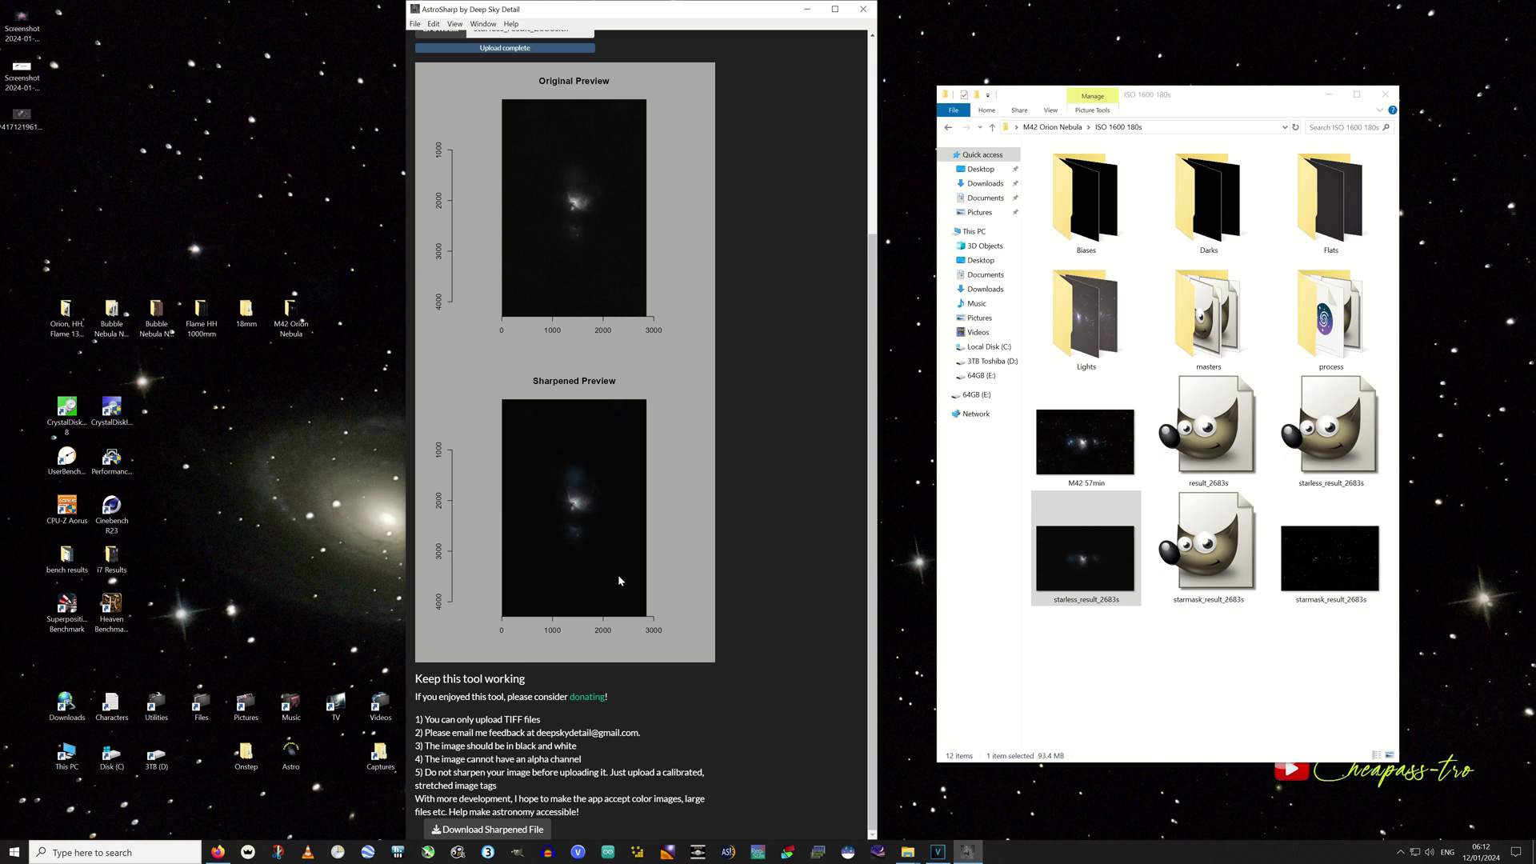
{"action": "left_click", "coordinate": [497, 832]}
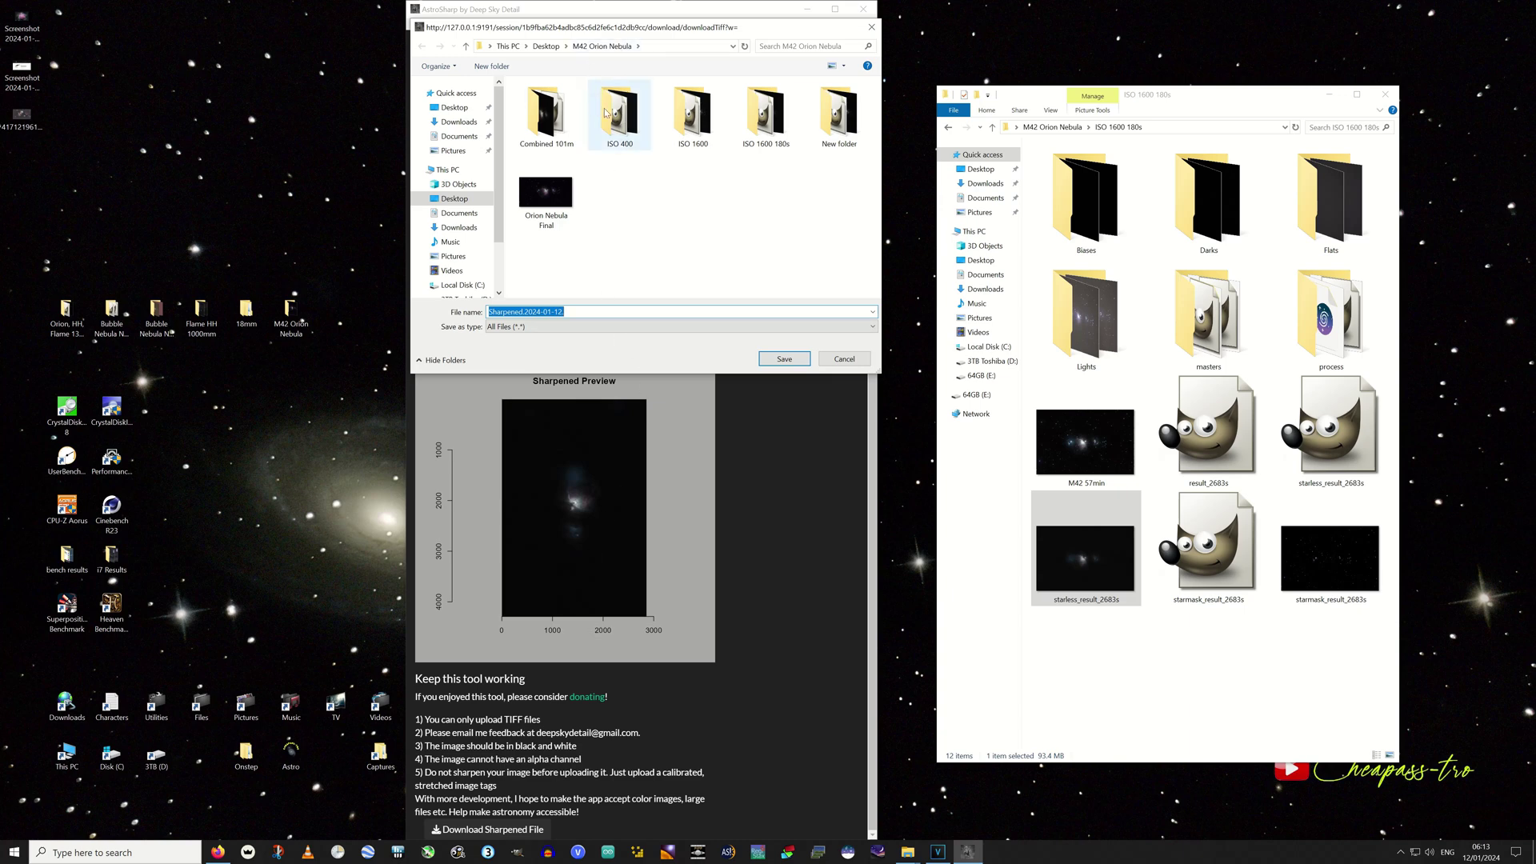
{"action": "left_click", "coordinate": [781, 131]}
{"action": "double_click", "coordinate": [781, 131]}
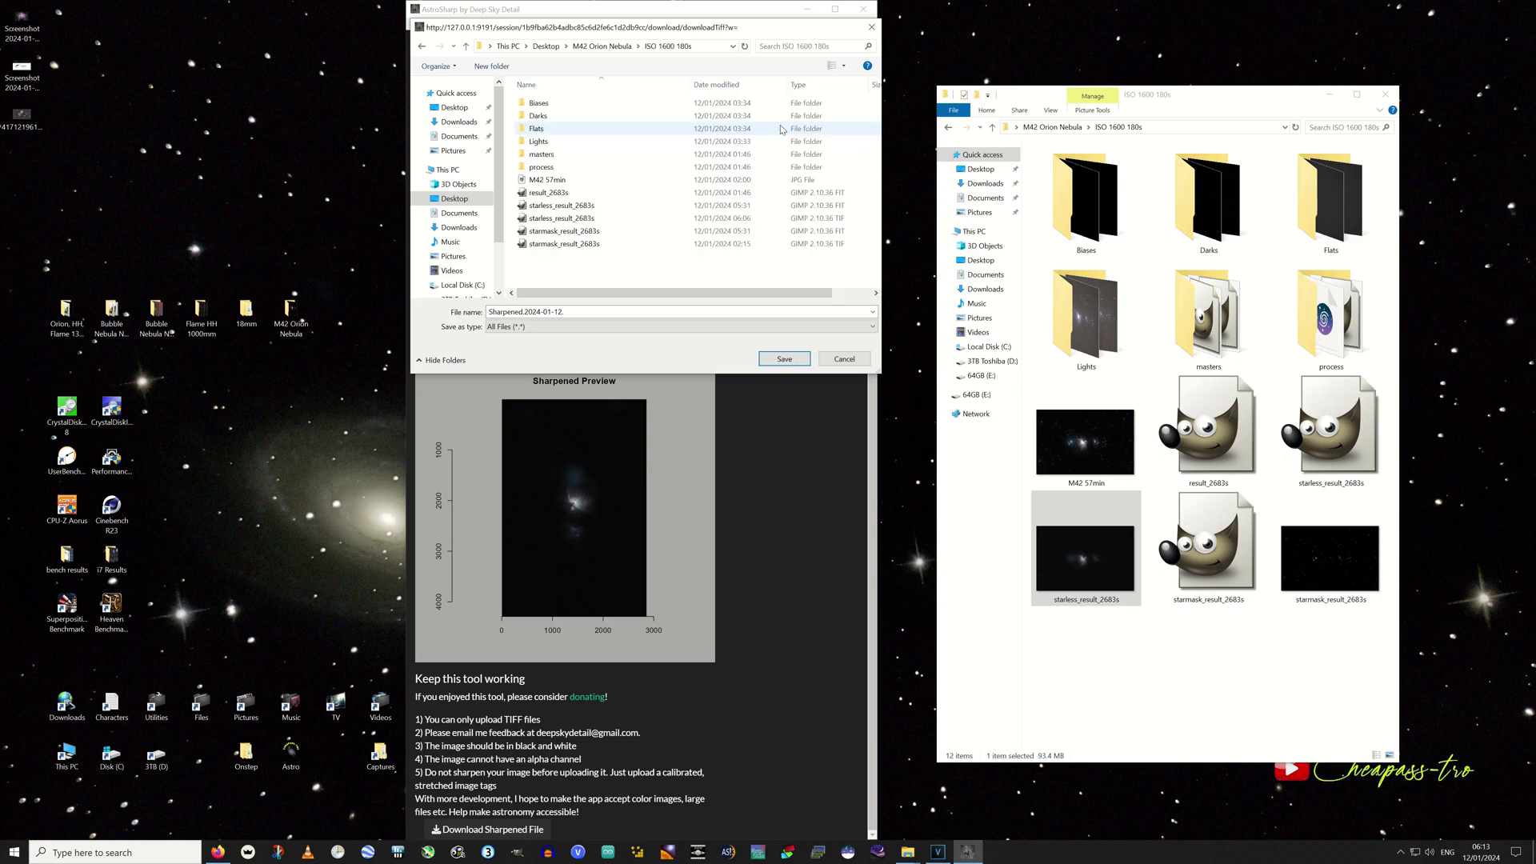
{"action": "left_click", "coordinate": [783, 364]}
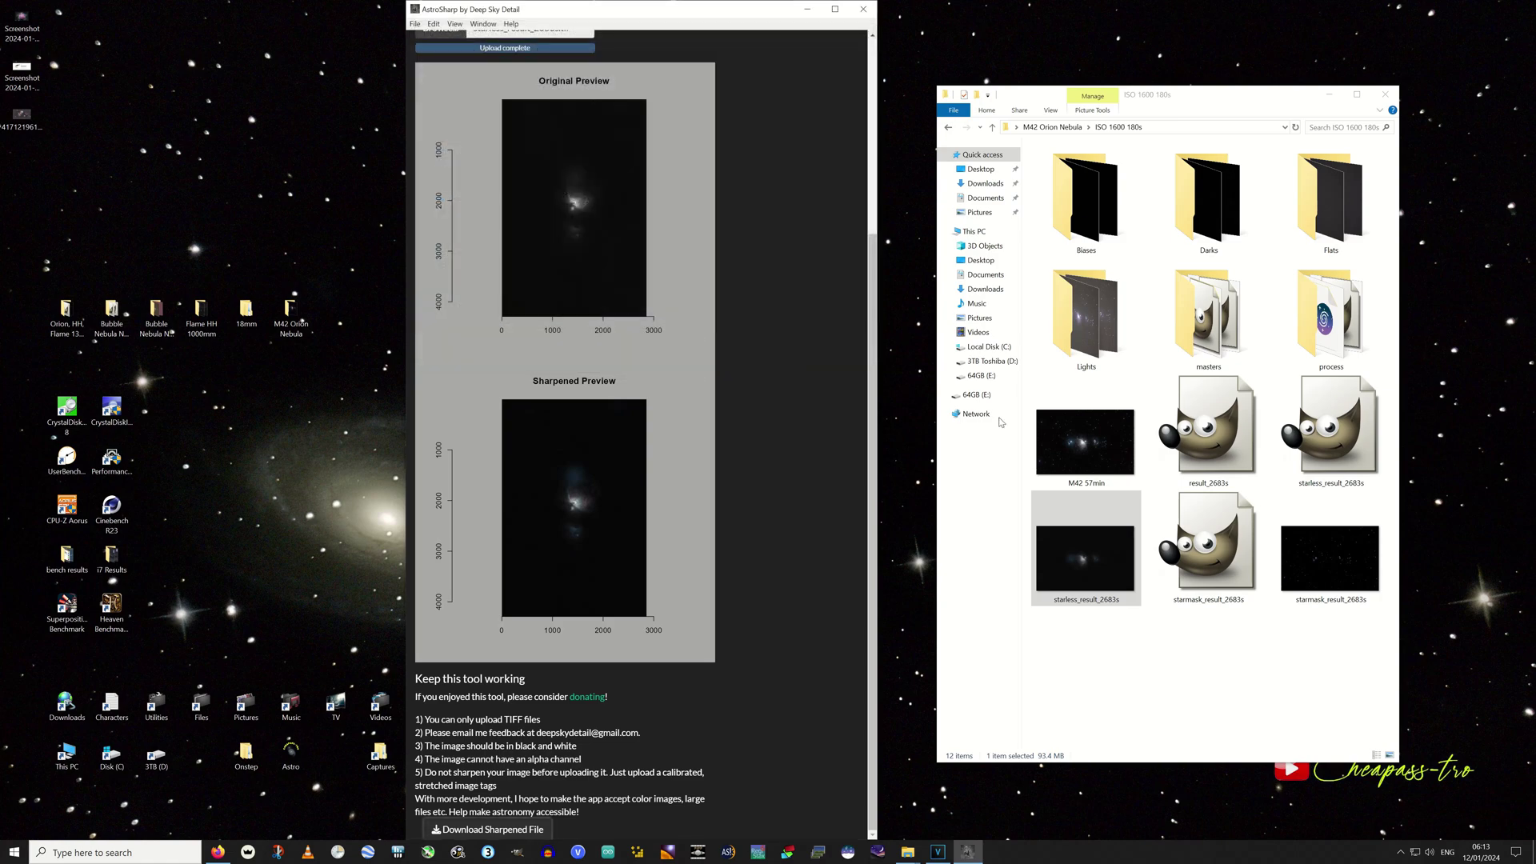
{"action": "left_click", "coordinate": [1289, 712]}
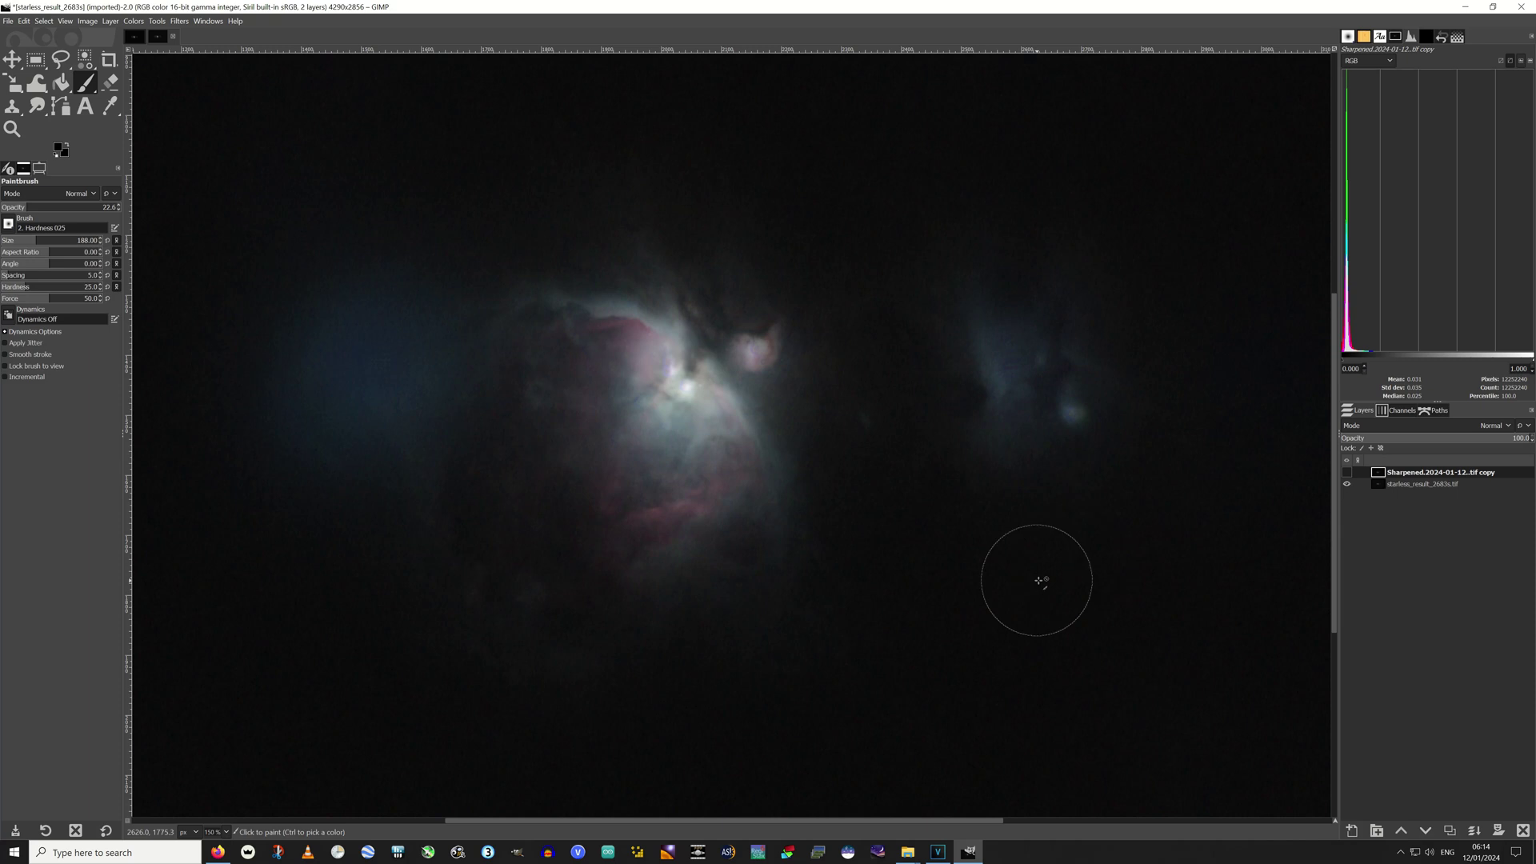
Hide and re-show the Sharpened.2024-01-12.tif copy layer to compare it with the starless layer
{"action": "scroll", "coordinate": [737, 570], "scroll_direction": "down", "scroll_amount": 1}
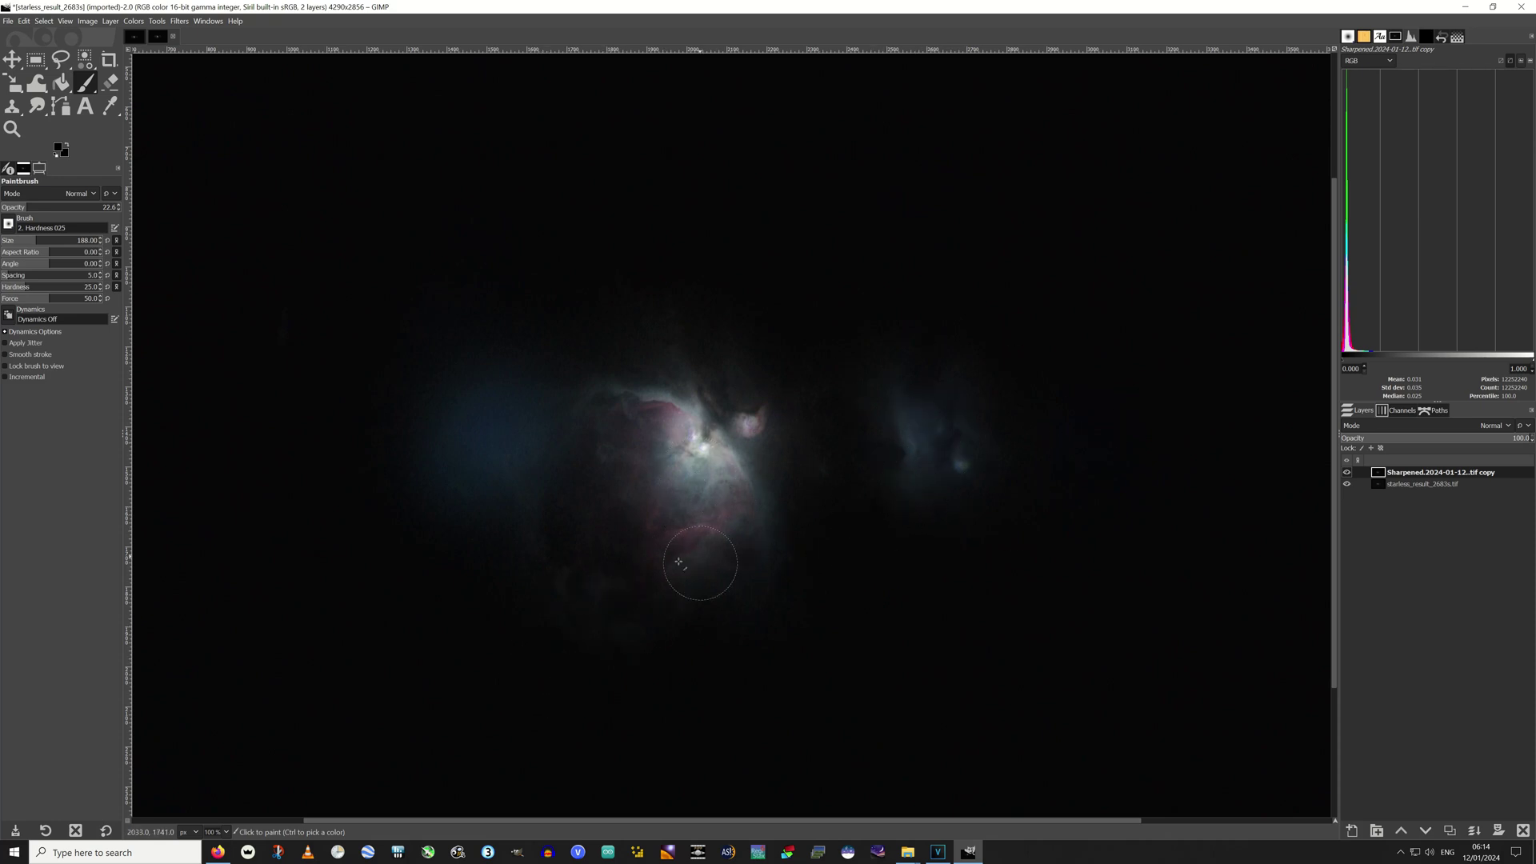
{"action": "left_click", "coordinate": [1345, 473]}
{"action": "left_click", "coordinate": [1346, 472]}
Quit GIMP discarding changes, check the Sharpened.2024-01-12 and starmask_result_2683s files, then start Siril
{"action": "left_click", "coordinate": [1529, 6]}
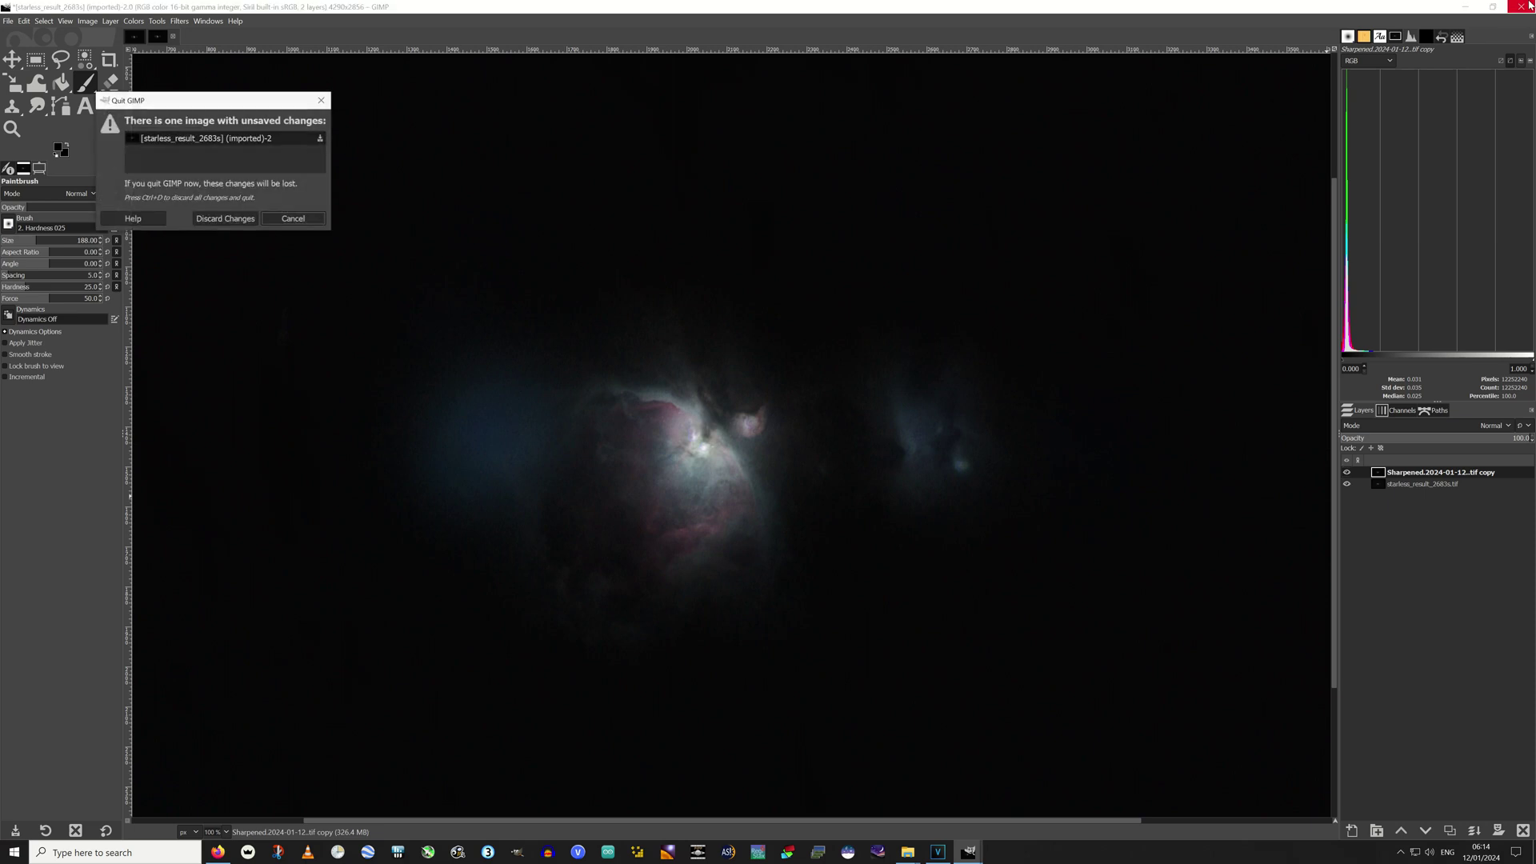
{"action": "left_click", "coordinate": [230, 225]}
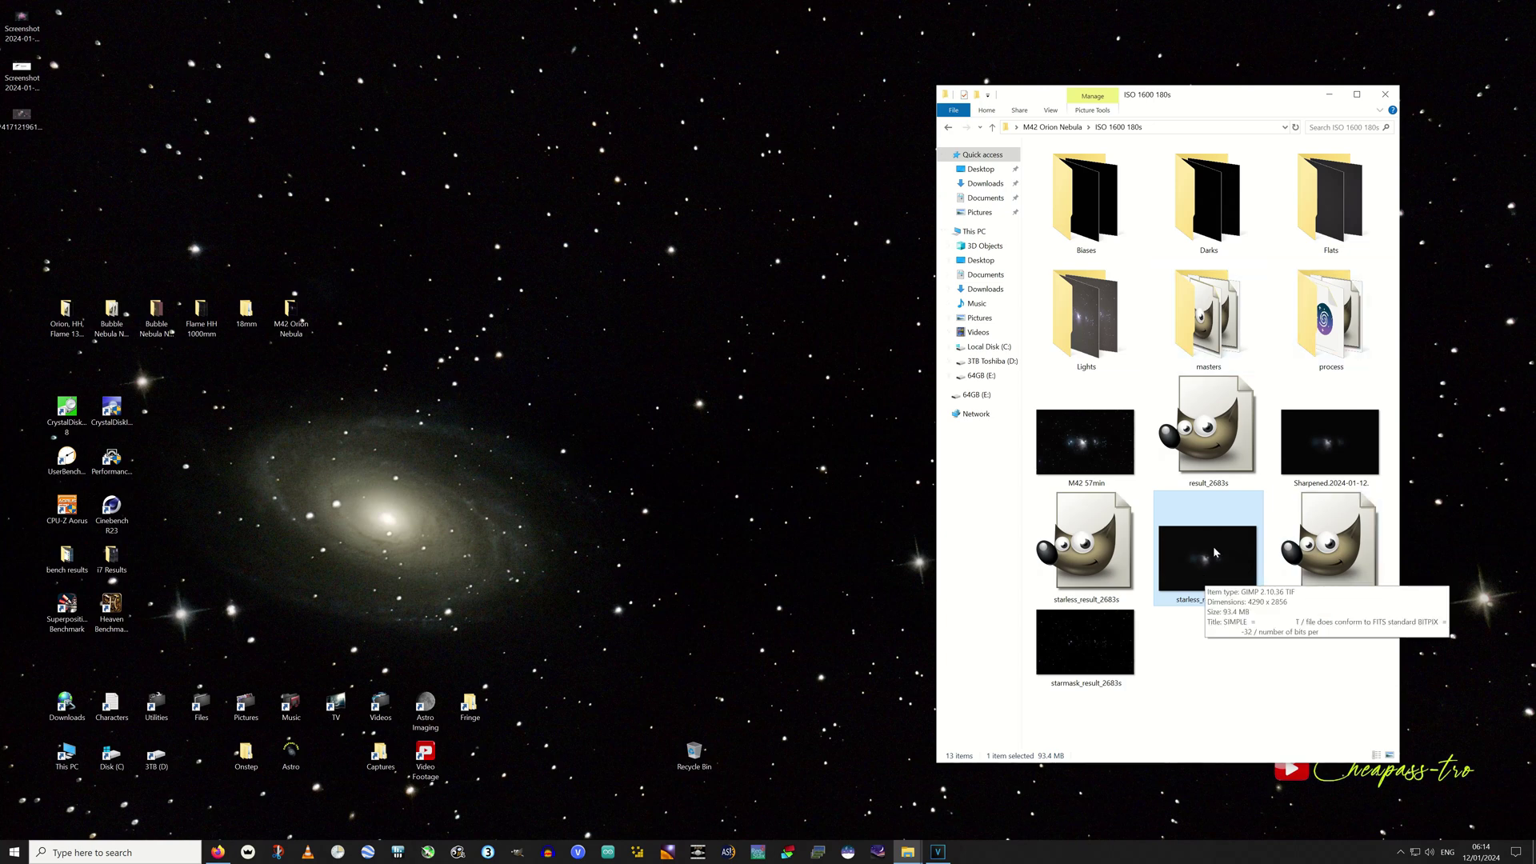
{"action": "left_click", "coordinate": [1314, 454]}
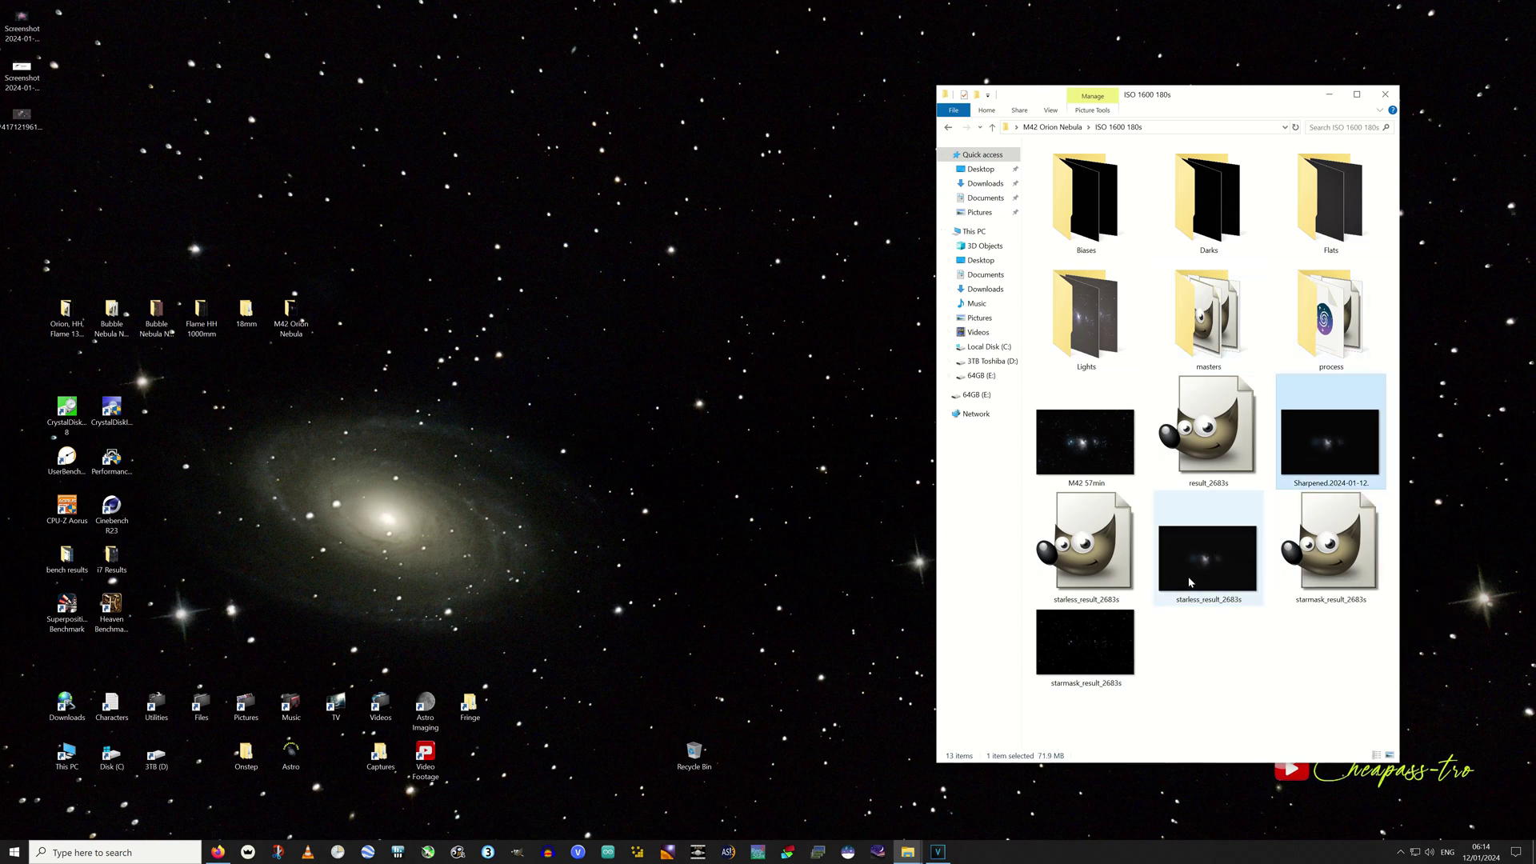
{"action": "left_click", "coordinate": [1070, 664]}
{"action": "left_click", "coordinate": [1248, 652]}
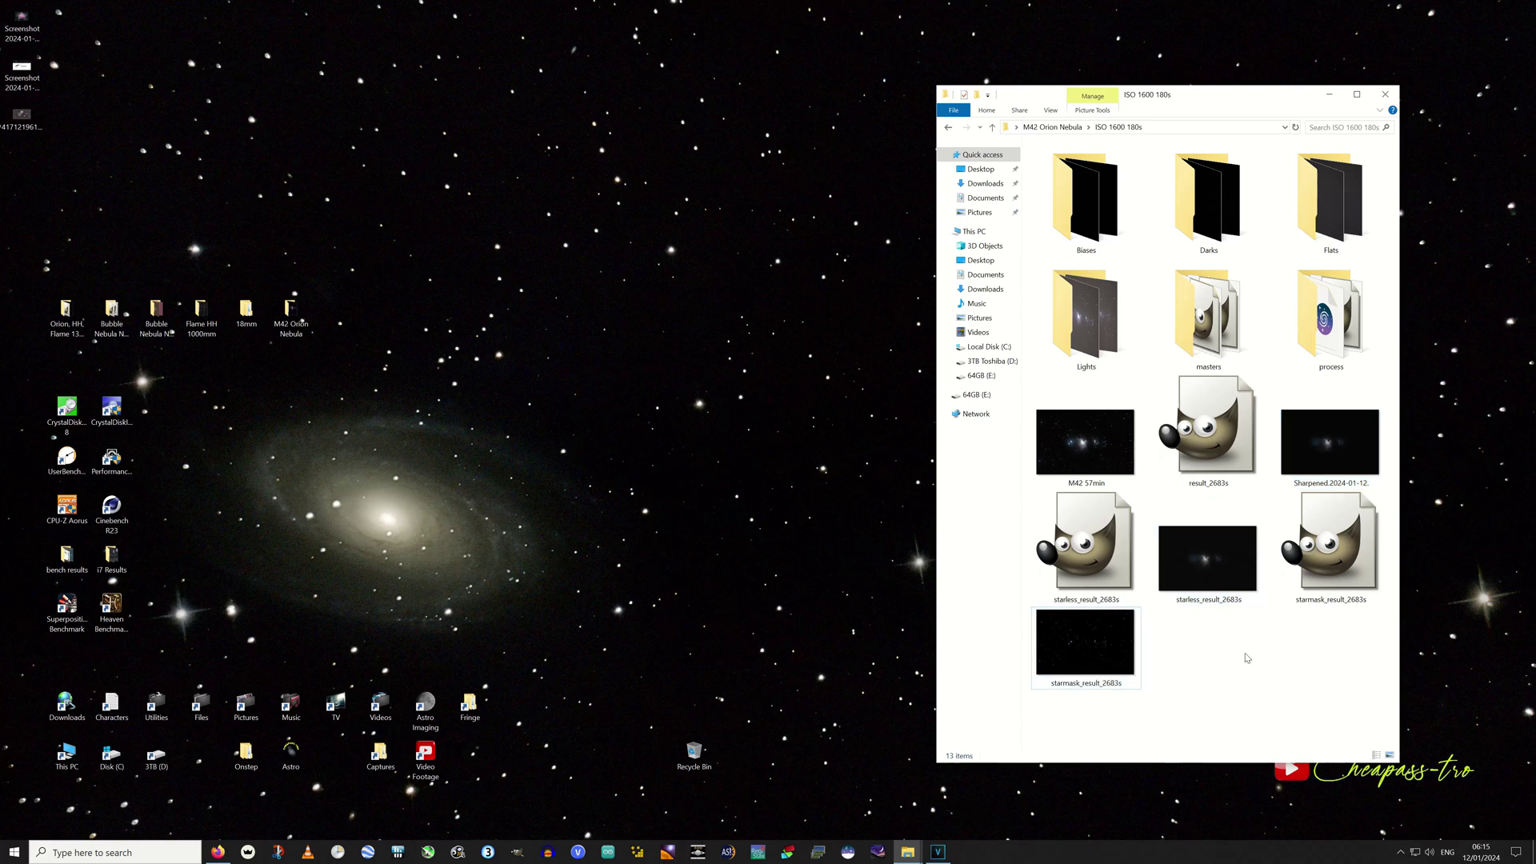
{"action": "left_click", "coordinate": [878, 849]}
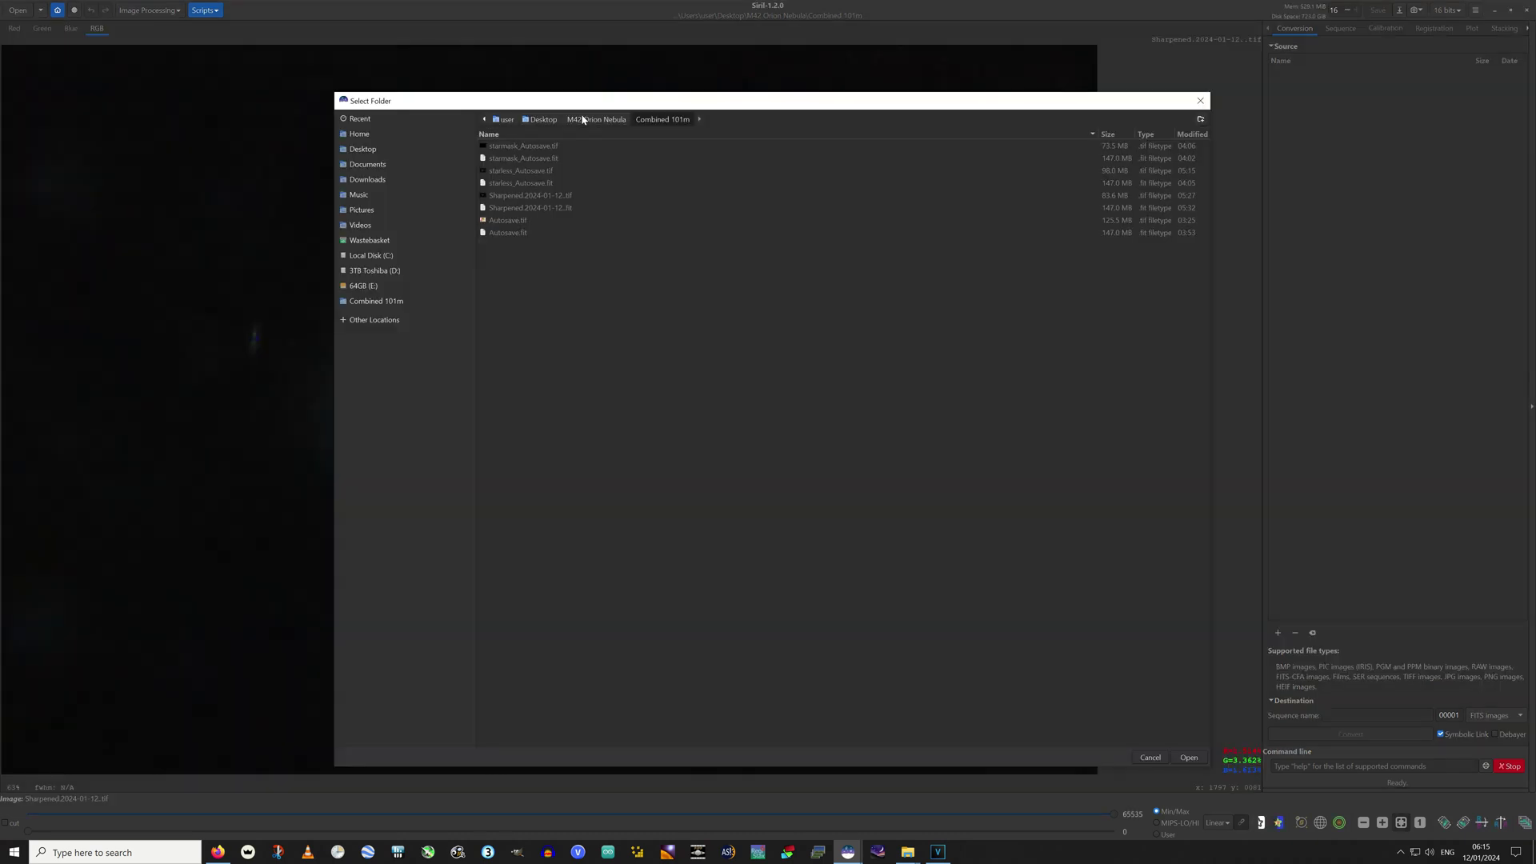
Set ISO 1600 180s as Siril's working folder
{"action": "left_click", "coordinate": [583, 119]}
{"action": "left_click", "coordinate": [508, 172]}
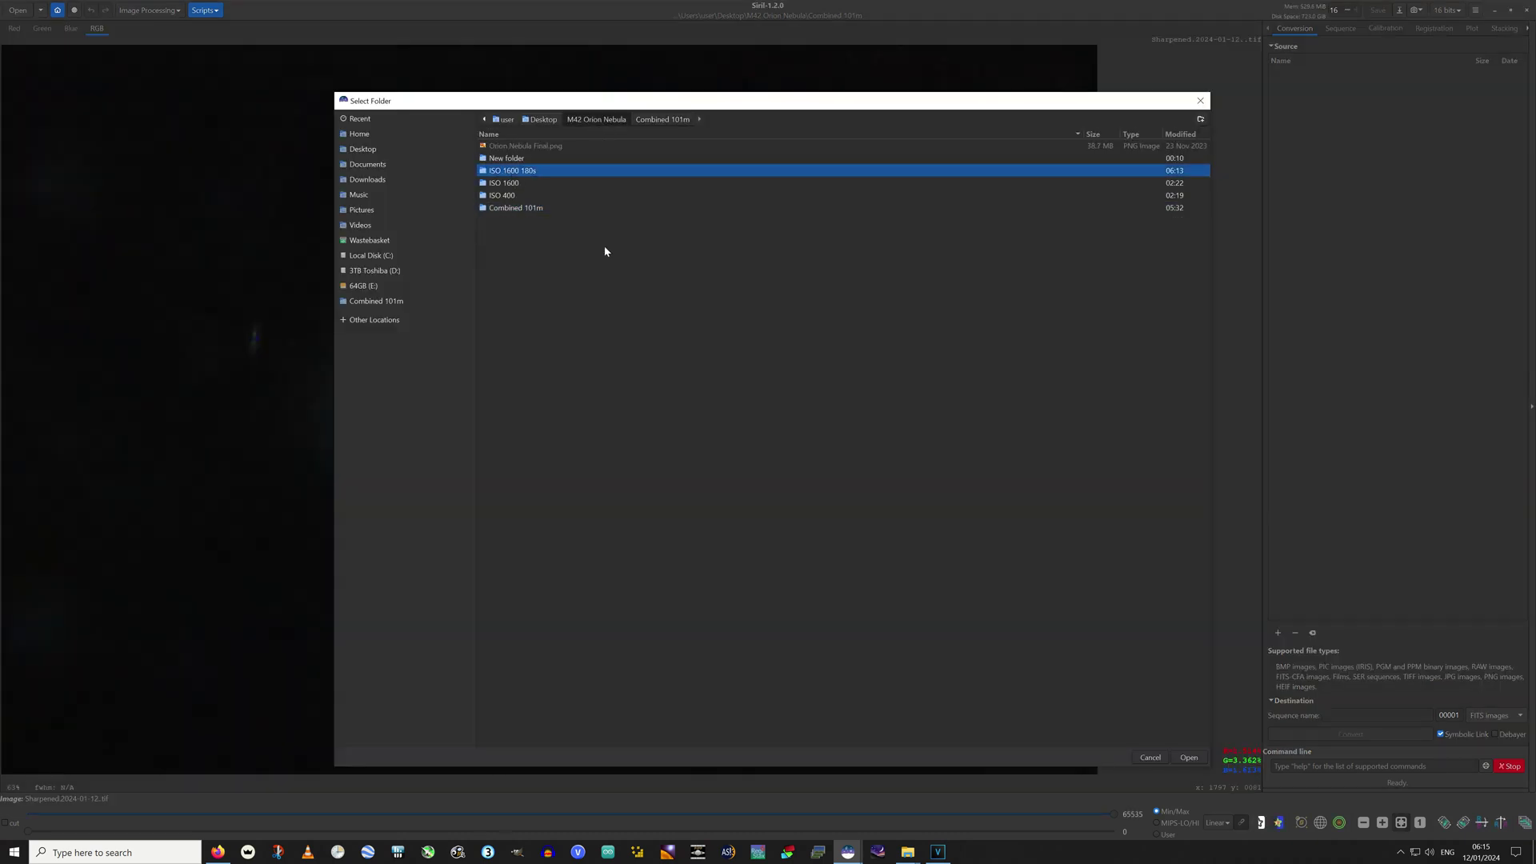
{"action": "left_click", "coordinate": [1189, 757]}
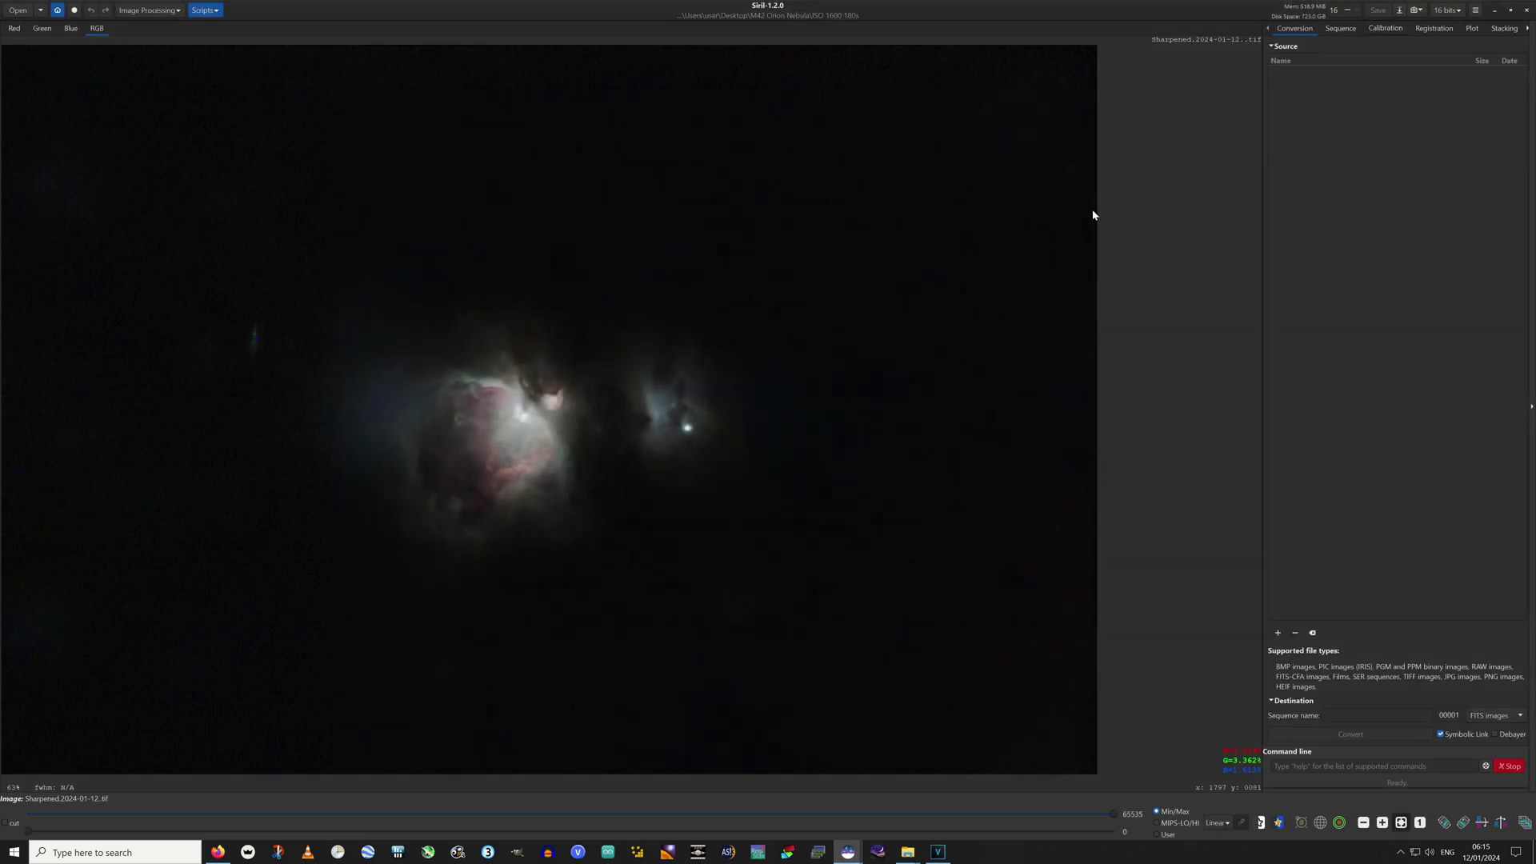
Open the Sharpened.2024-01-12 TIFF image in Siril
{"action": "left_click", "coordinate": [16, 11]}
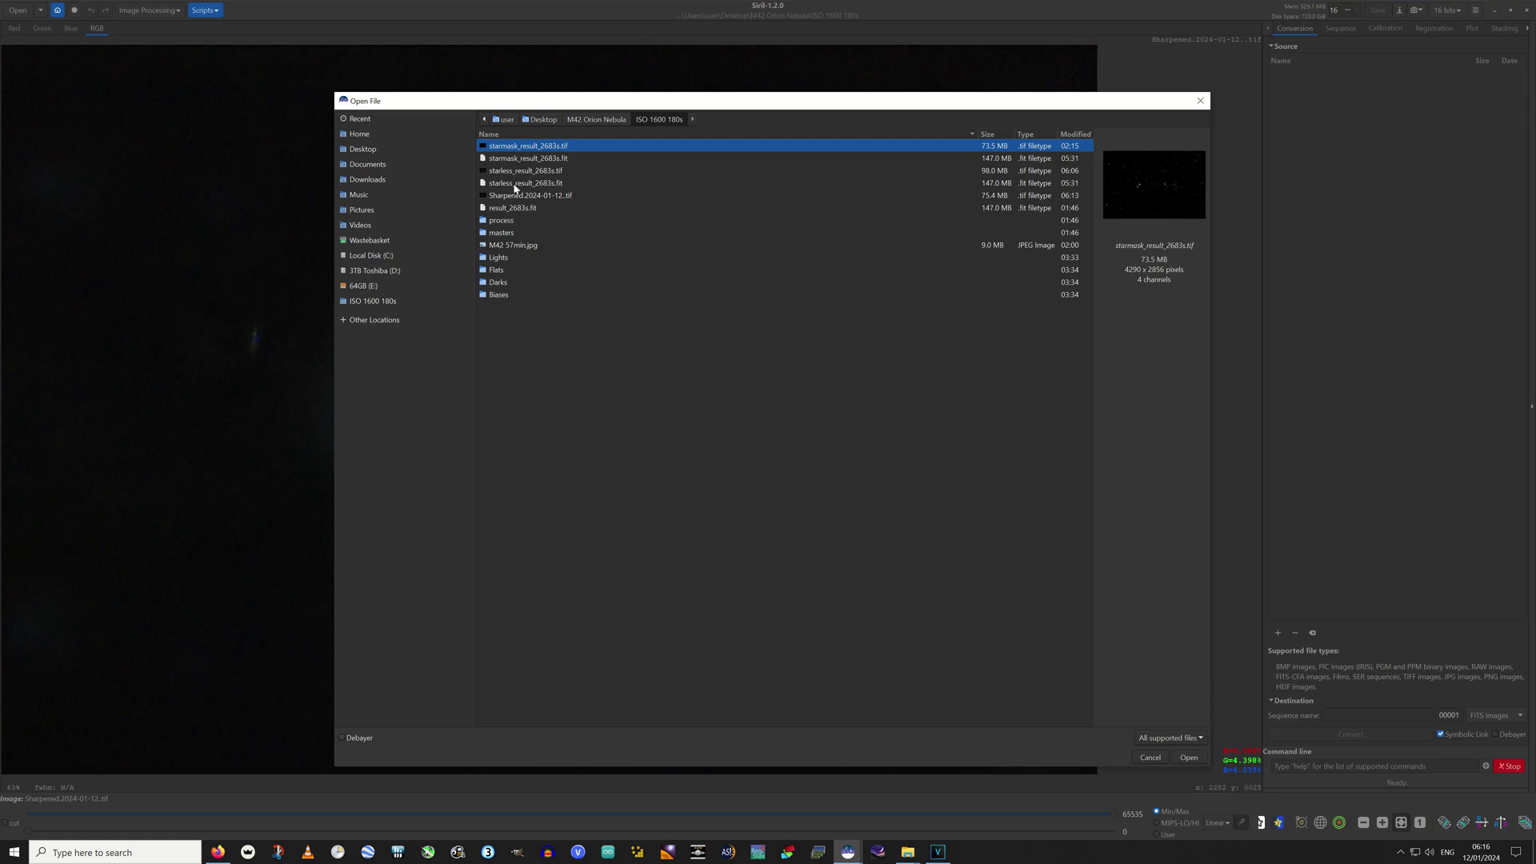
{"action": "left_click", "coordinate": [513, 197]}
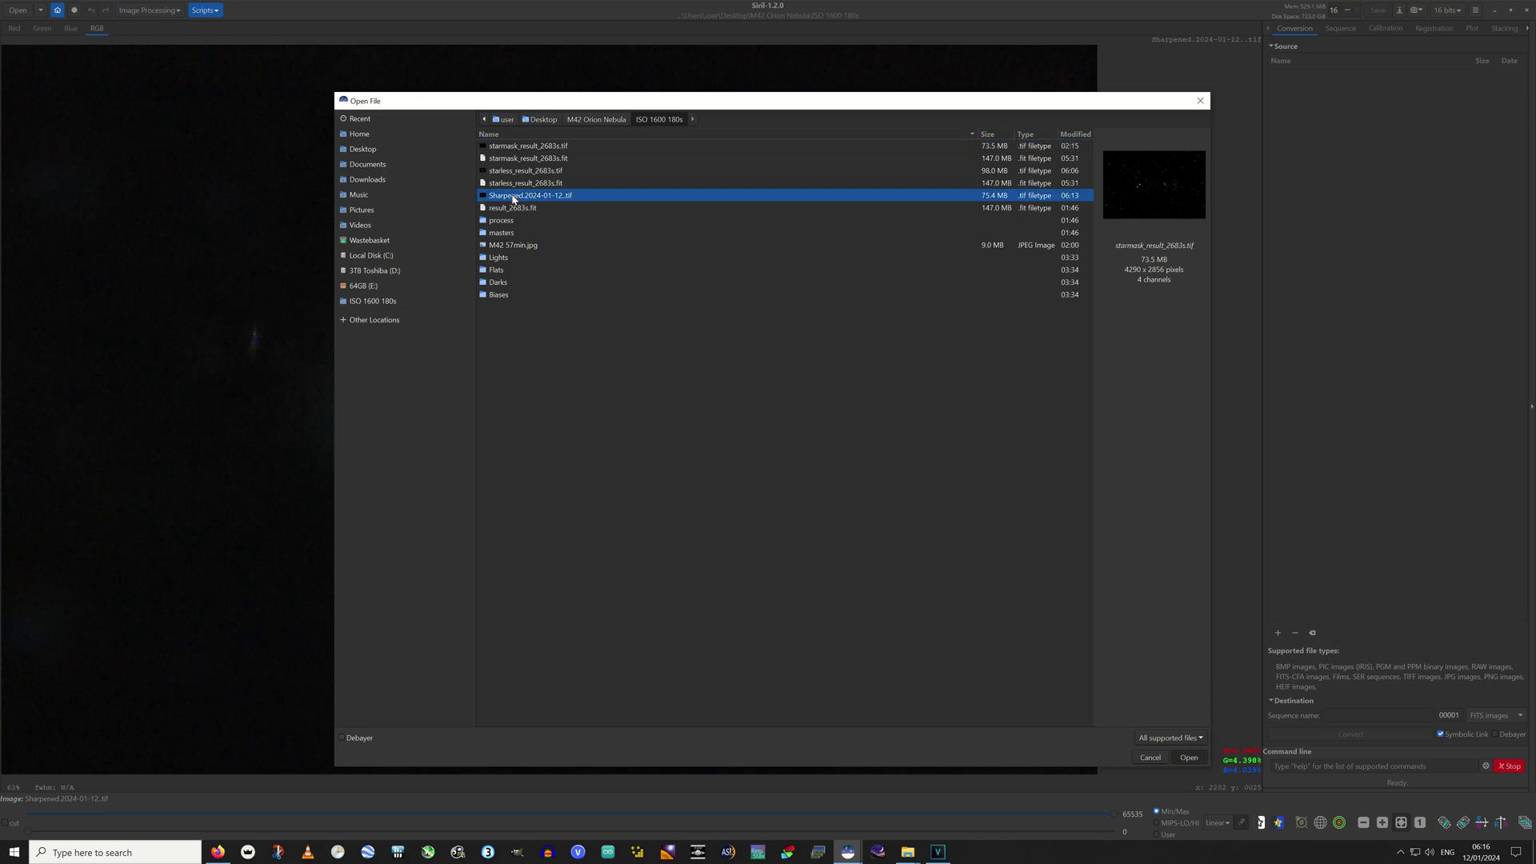
{"action": "double_click", "coordinate": [514, 196]}
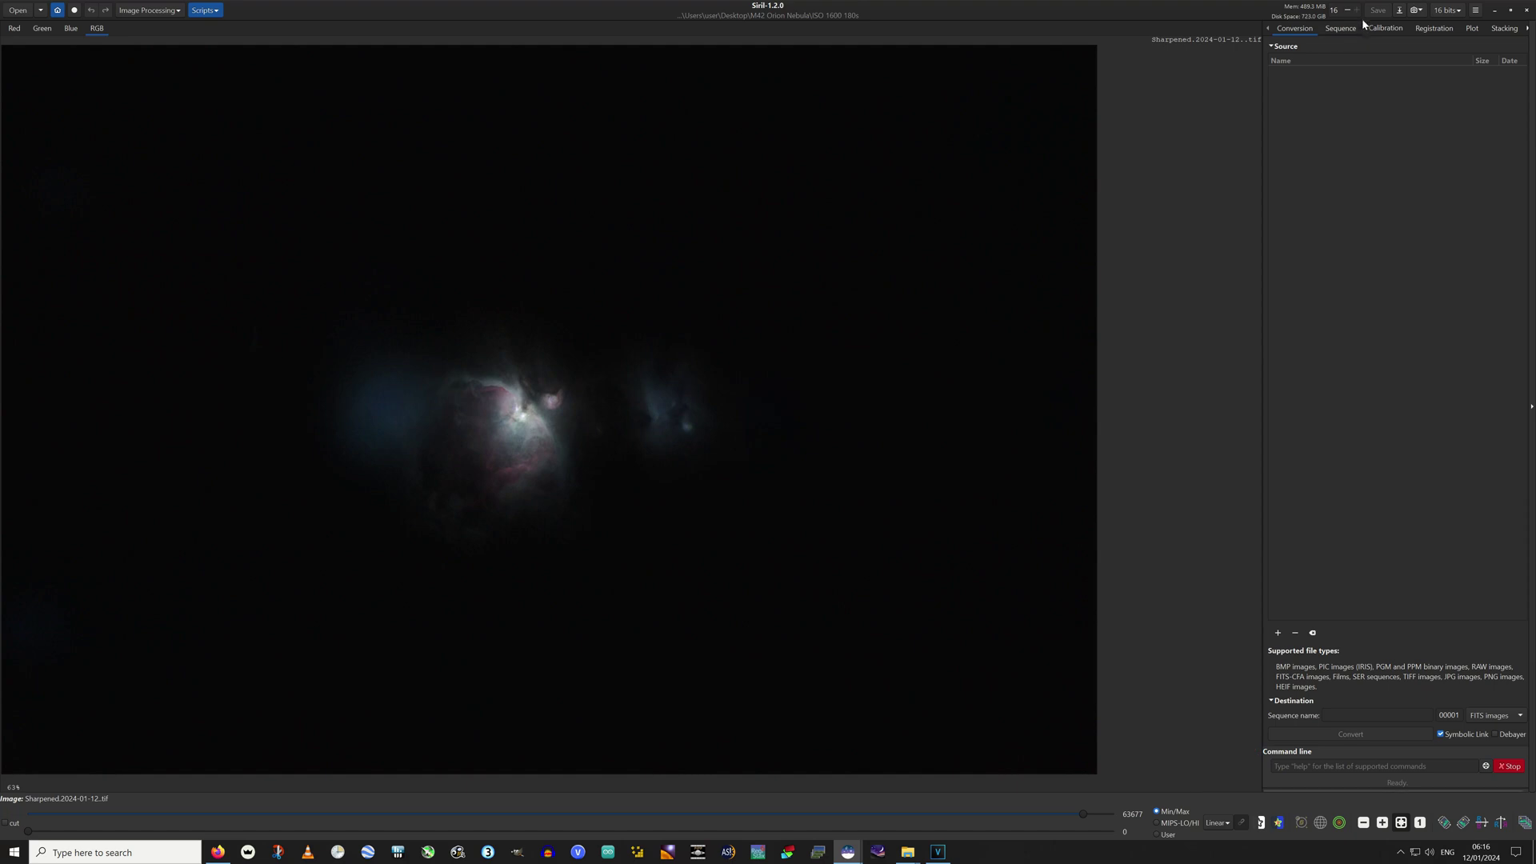
Save the image as Sharpened.2024-01-12.fit in 32-bit floating-point FITS format
{"action": "left_click", "coordinate": [1400, 10]}
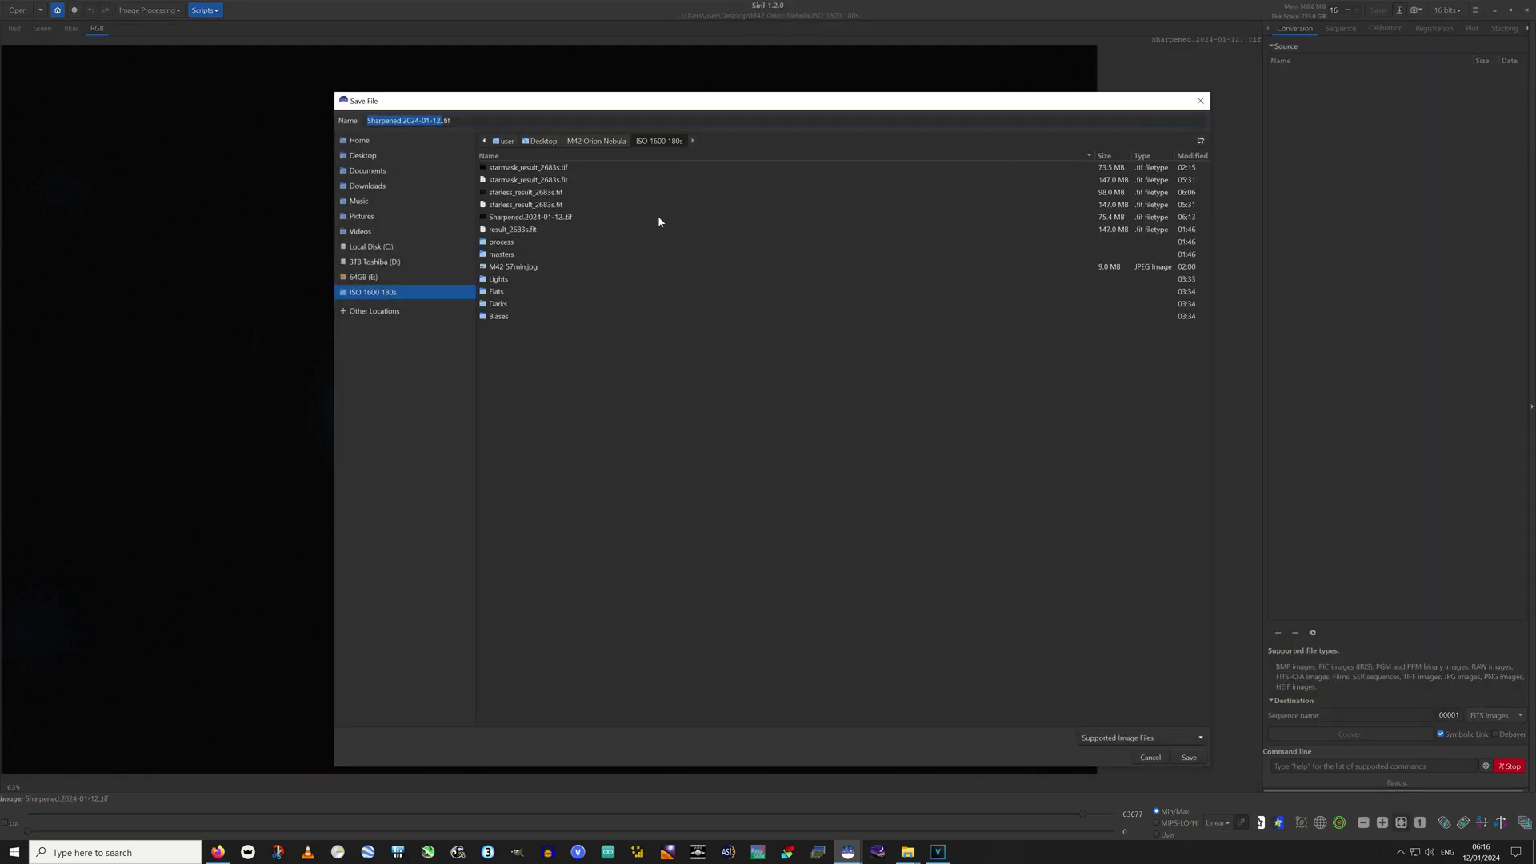
{"action": "left_click", "coordinate": [530, 219]}
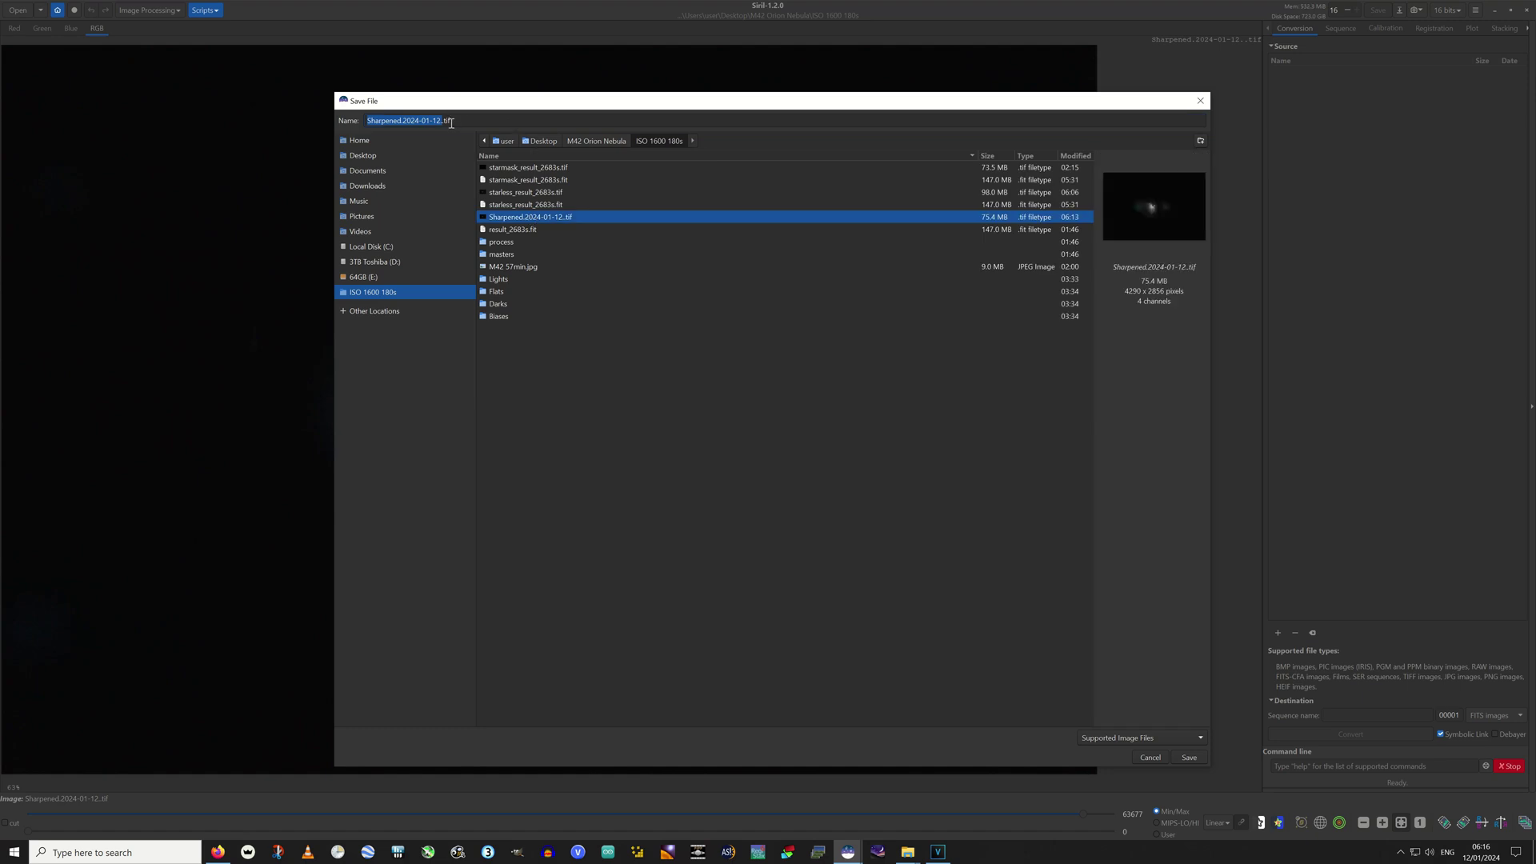
{"action": "left_click", "coordinate": [446, 120]}
{"action": "key", "text": "BackSpace"}
{"action": "type", "text": "fi"}
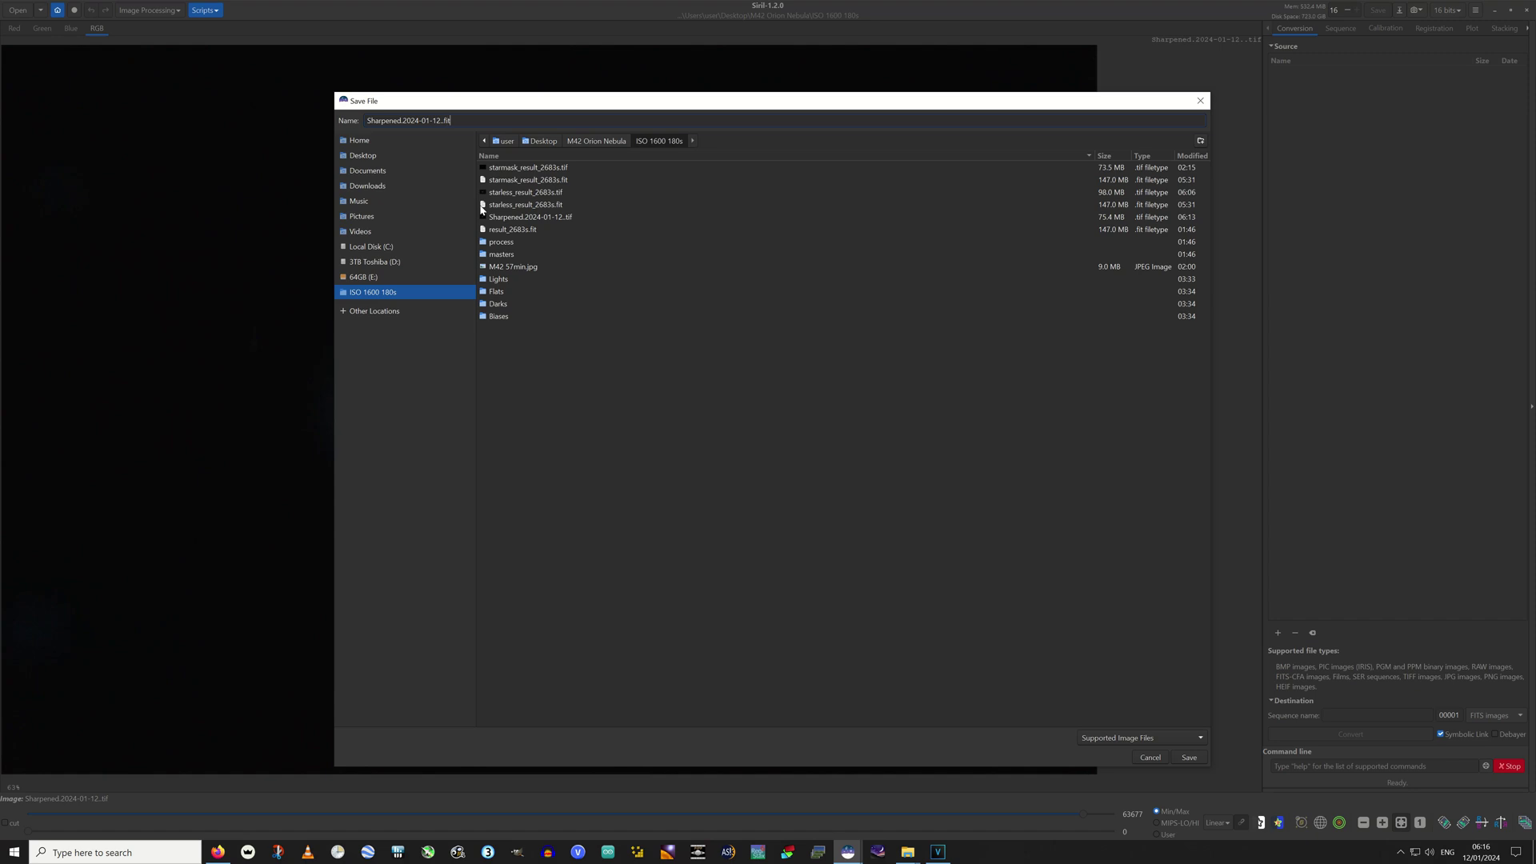
{"action": "type", "text": "t"}
{"action": "key", "text": "Return"}
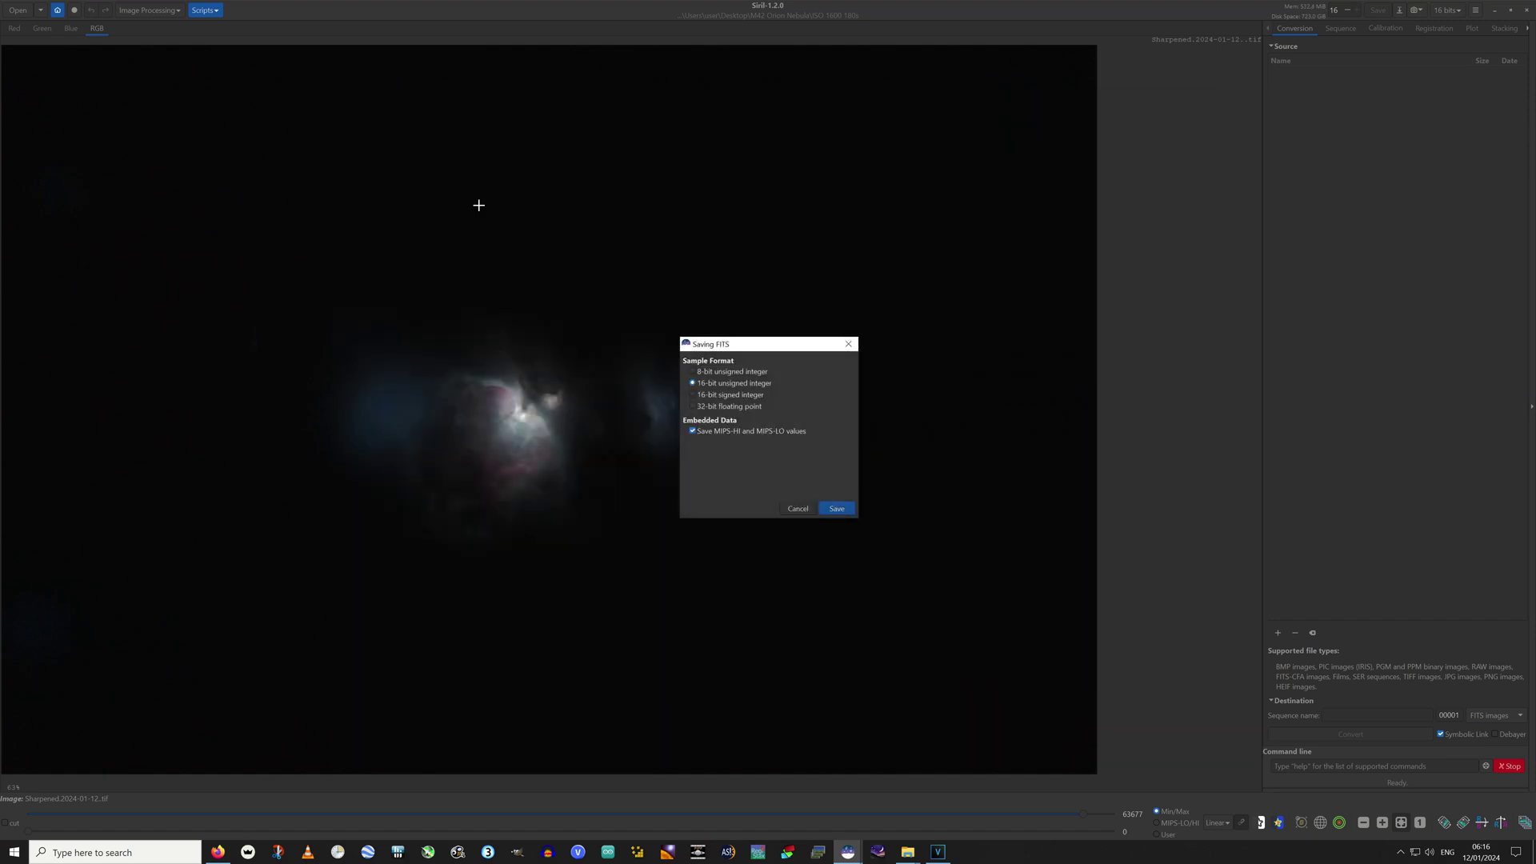
{"action": "left_click", "coordinate": [702, 405]}
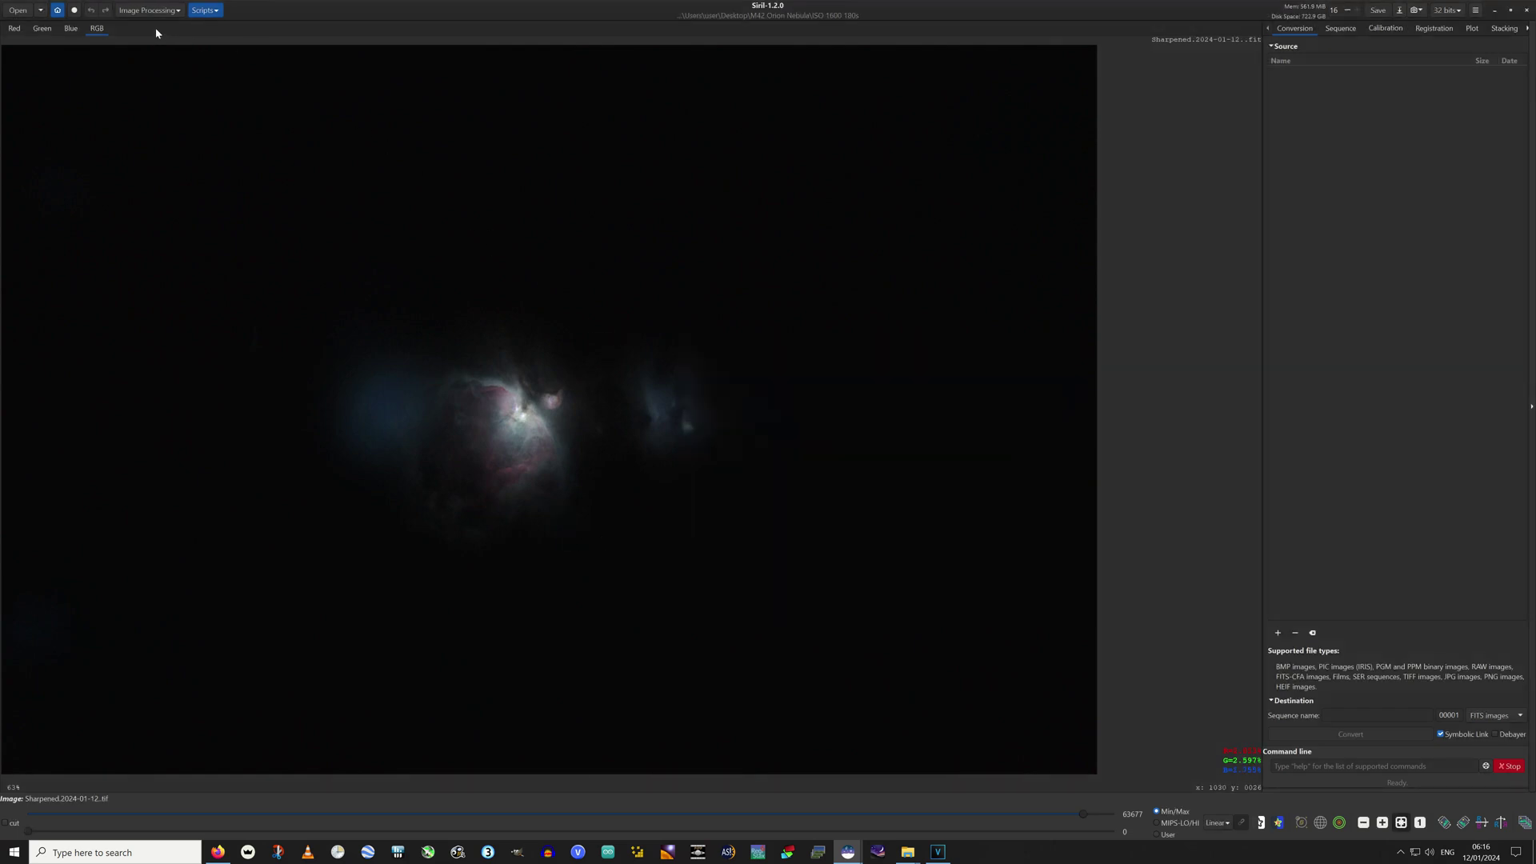
Load starmask_result_2683s.fit and open Image Processing > Star Processing
{"action": "left_click", "coordinate": [17, 10]}
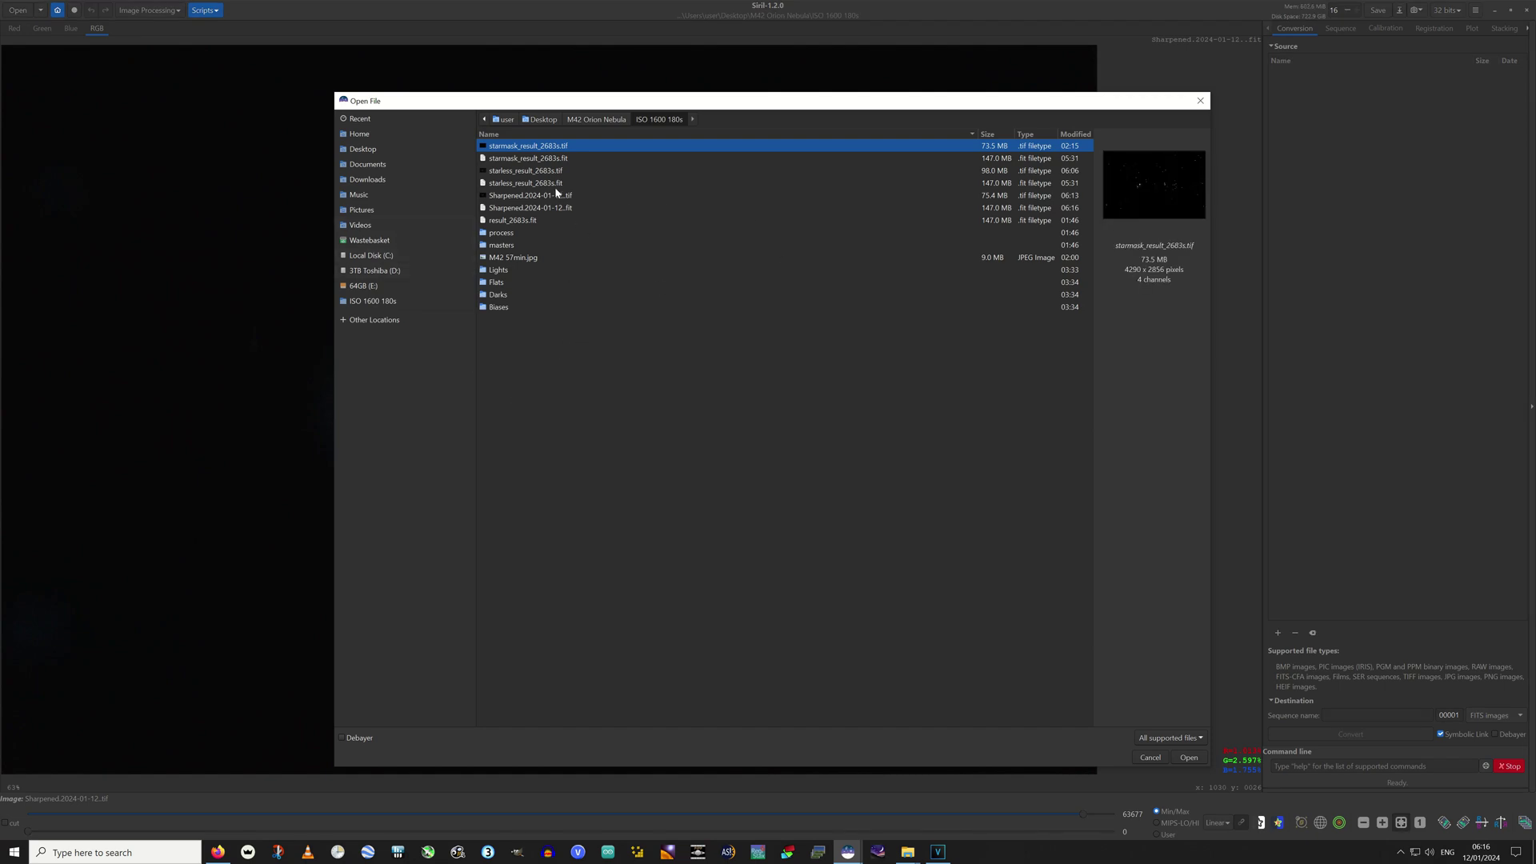
{"action": "left_click", "coordinate": [516, 160]}
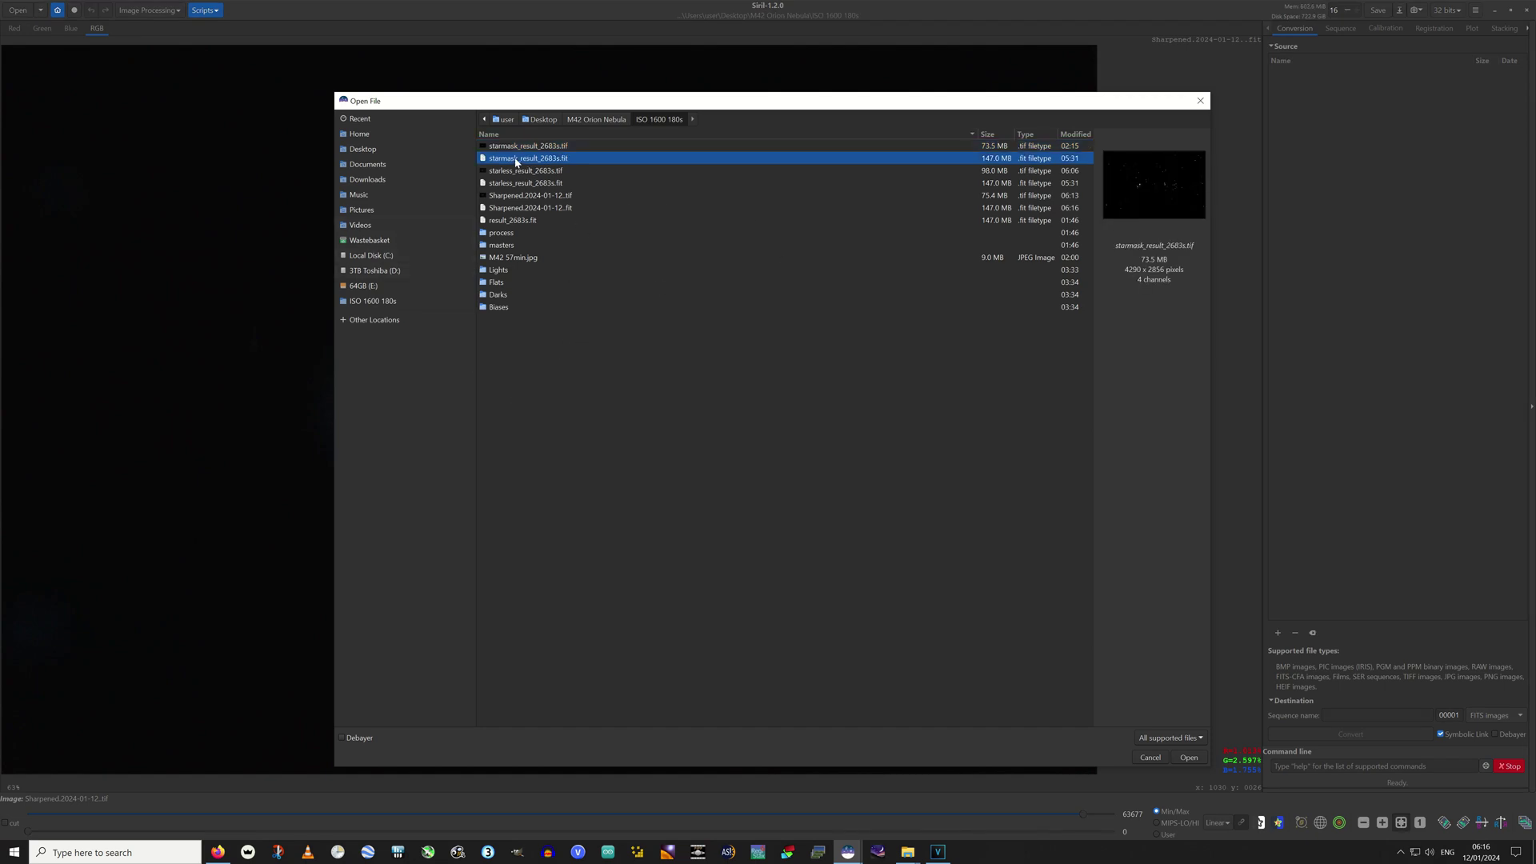
{"action": "double_click", "coordinate": [516, 160]}
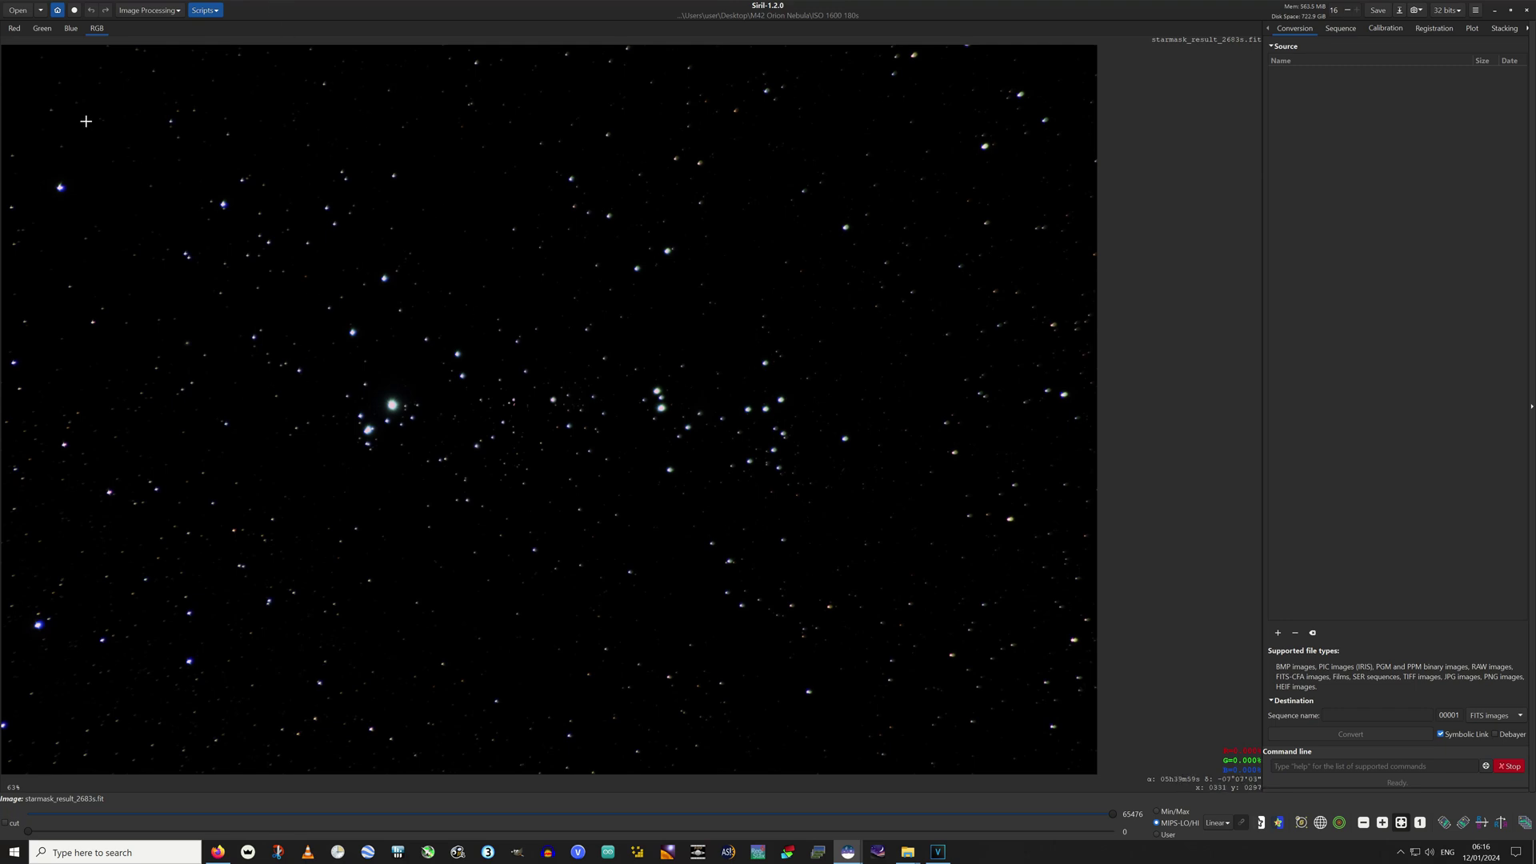
{"action": "left_click", "coordinate": [173, 11]}
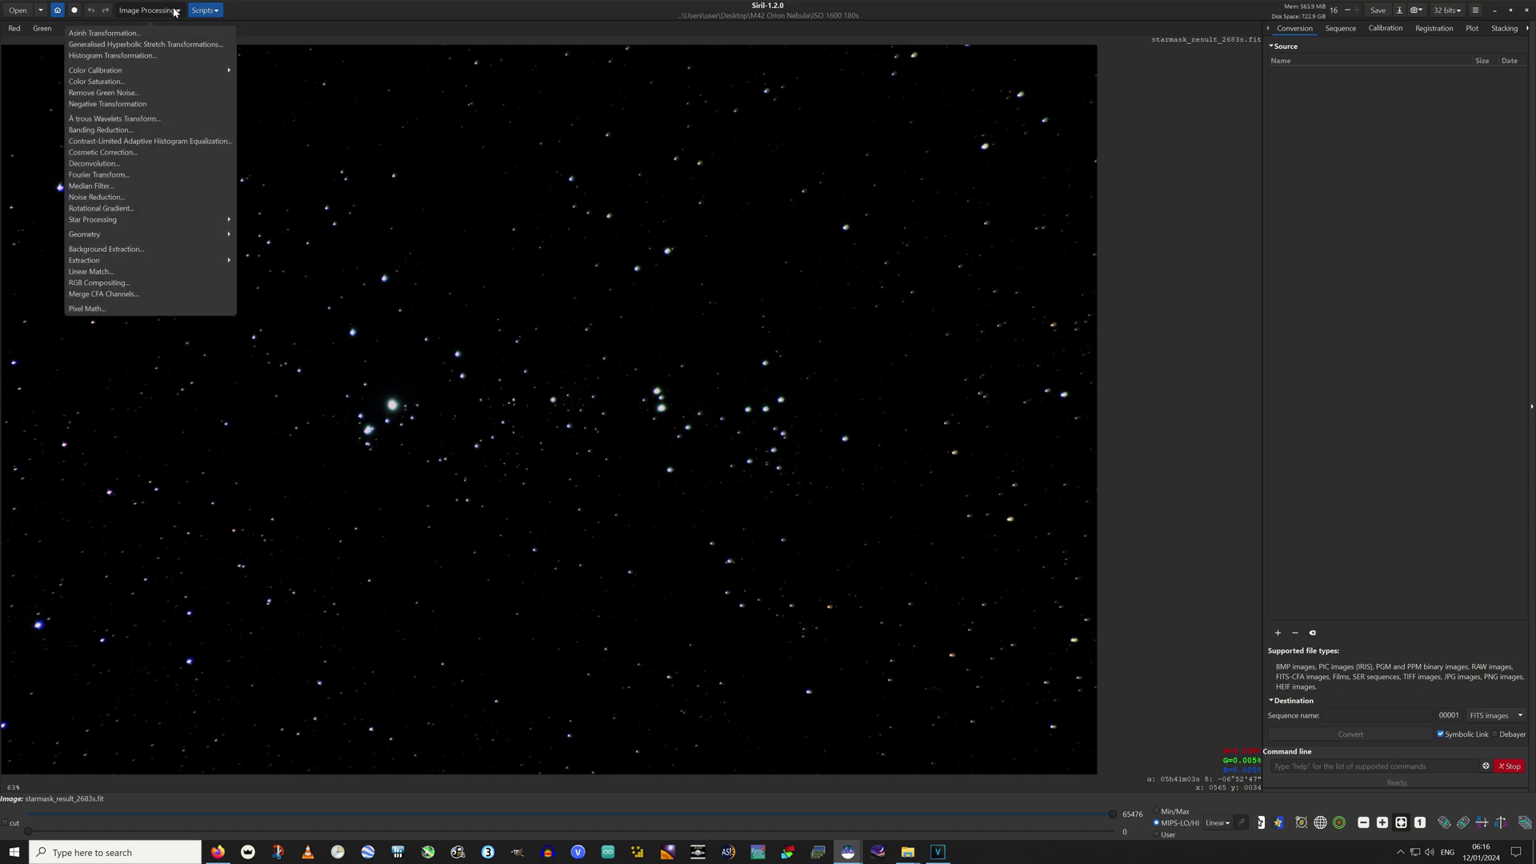
{"action": "left_click", "coordinate": [131, 220]}
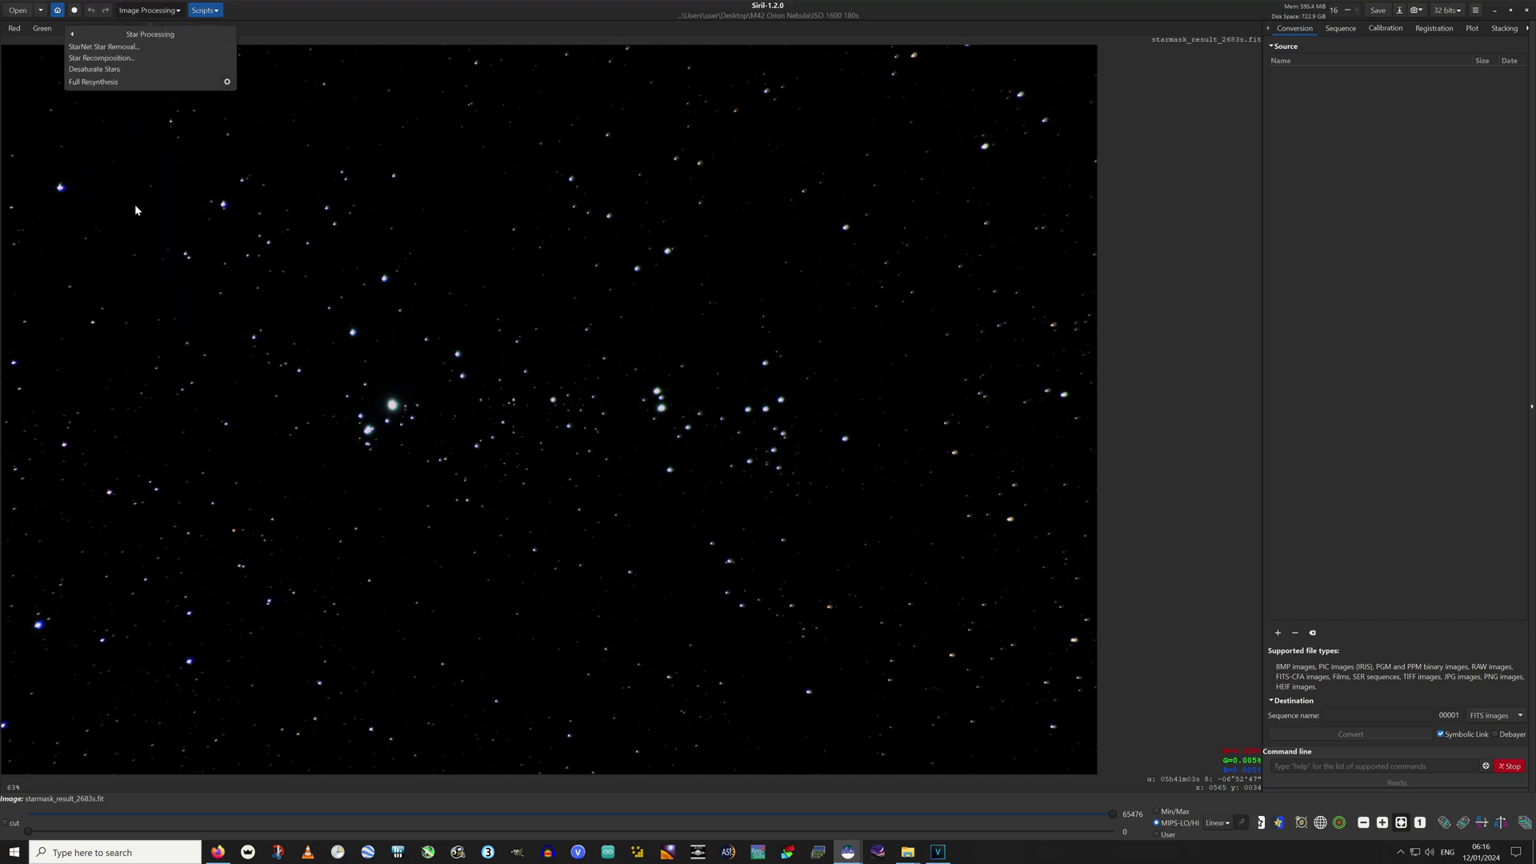
Open Star Recomposition and load Sharpened.2024-01-12.fit as the starless background
{"action": "left_click", "coordinate": [120, 59]}
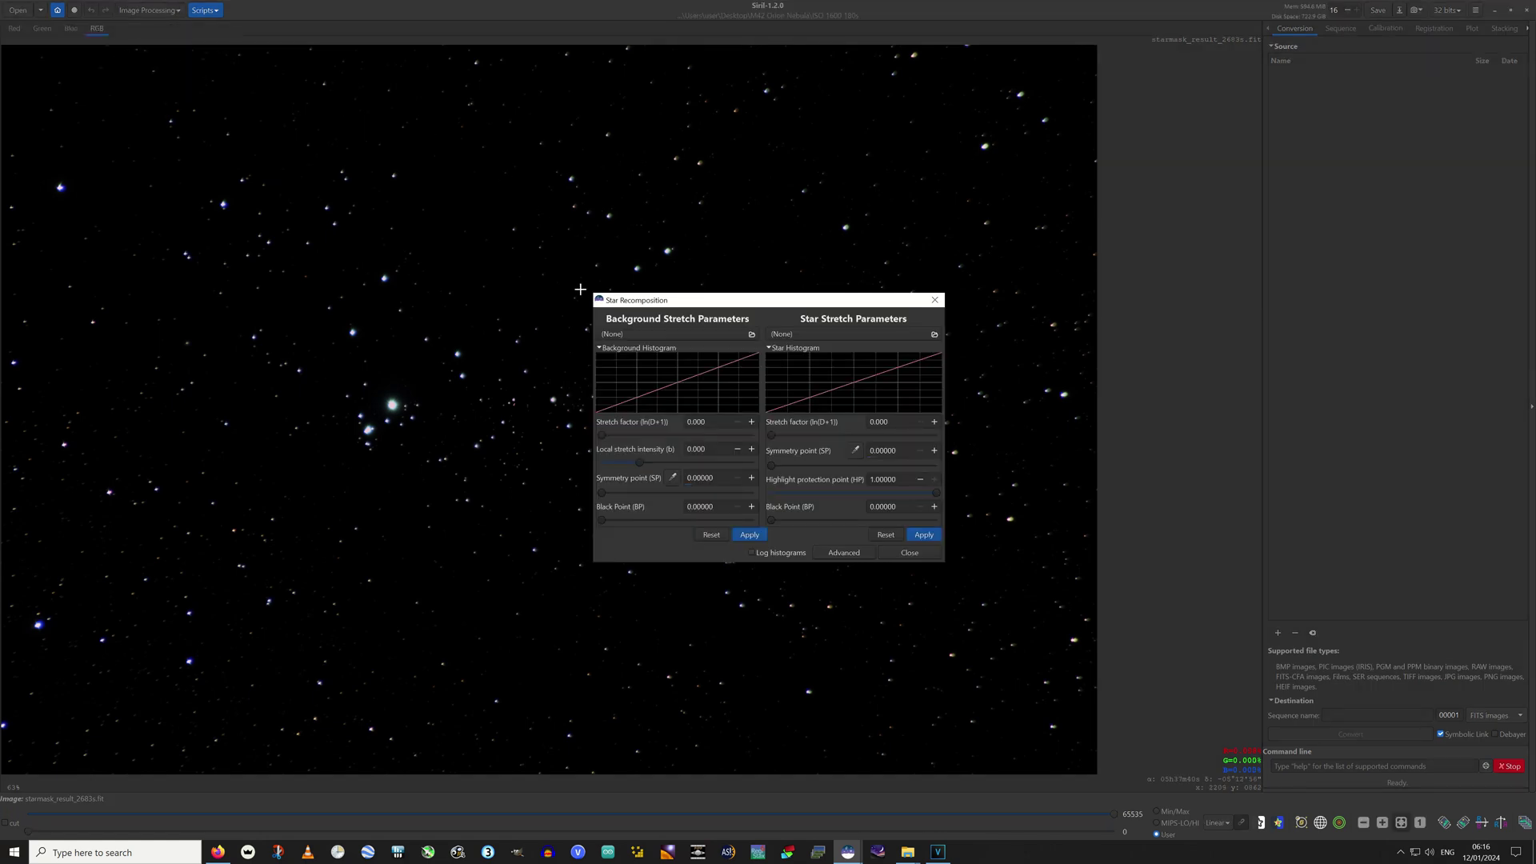
{"action": "left_click", "coordinate": [752, 334]}
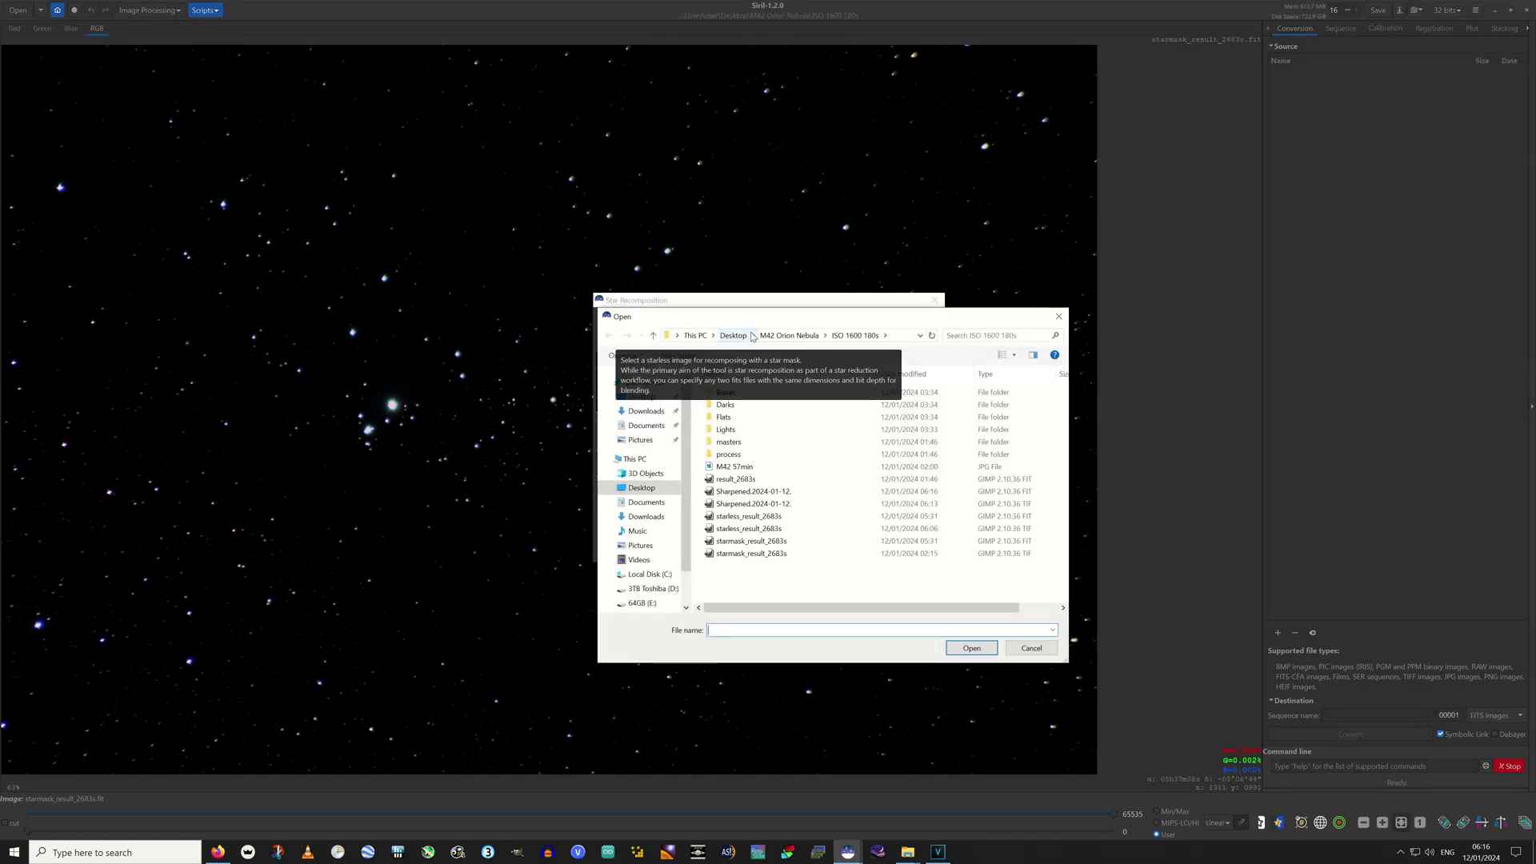
{"action": "left_click", "coordinate": [1055, 318]}
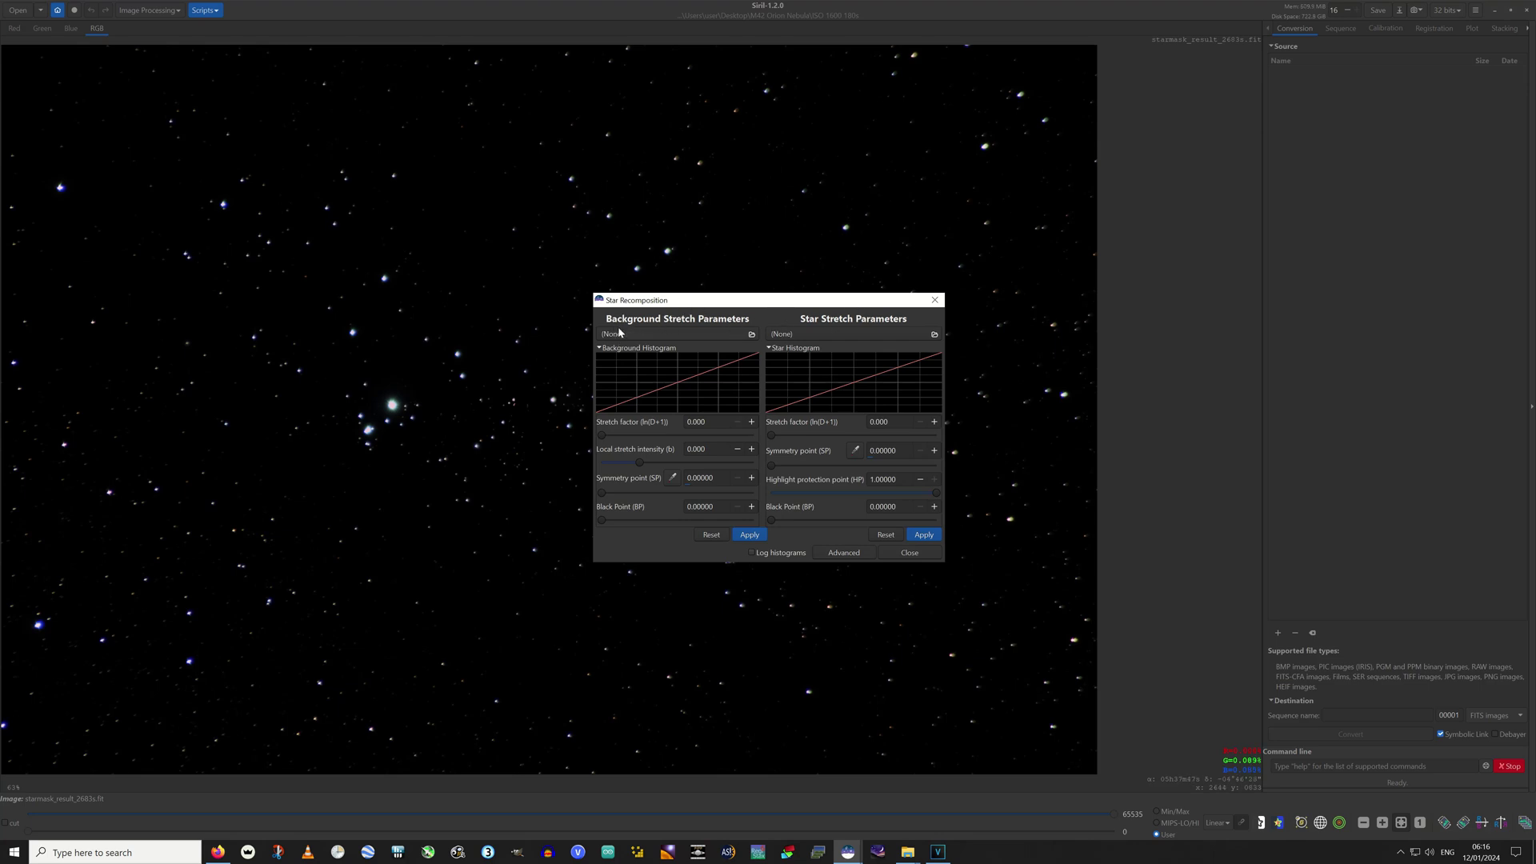
{"action": "left_click", "coordinate": [716, 334]}
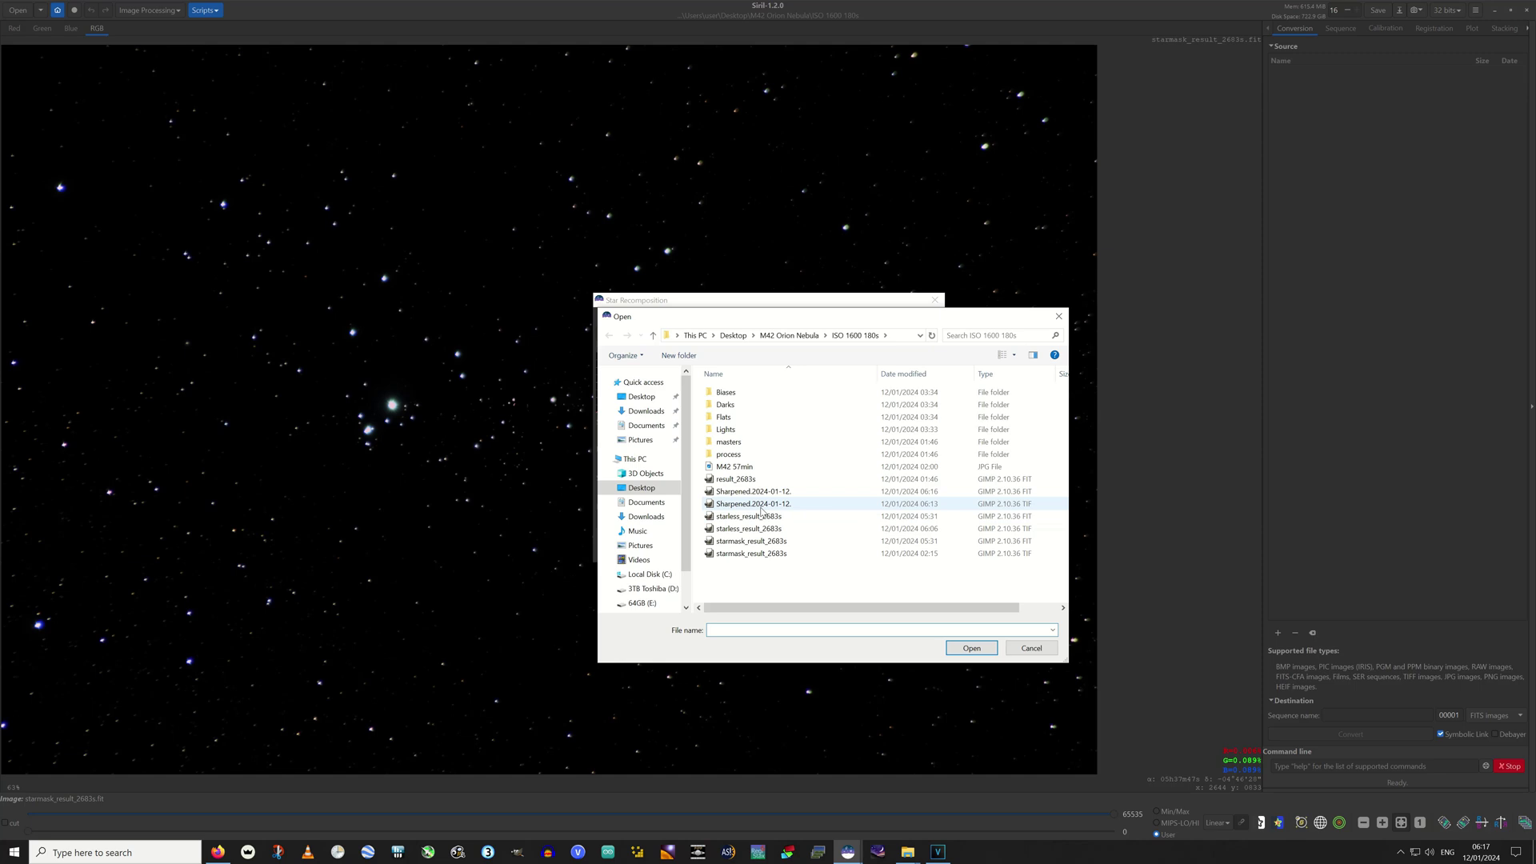
{"action": "left_click", "coordinate": [764, 494]}
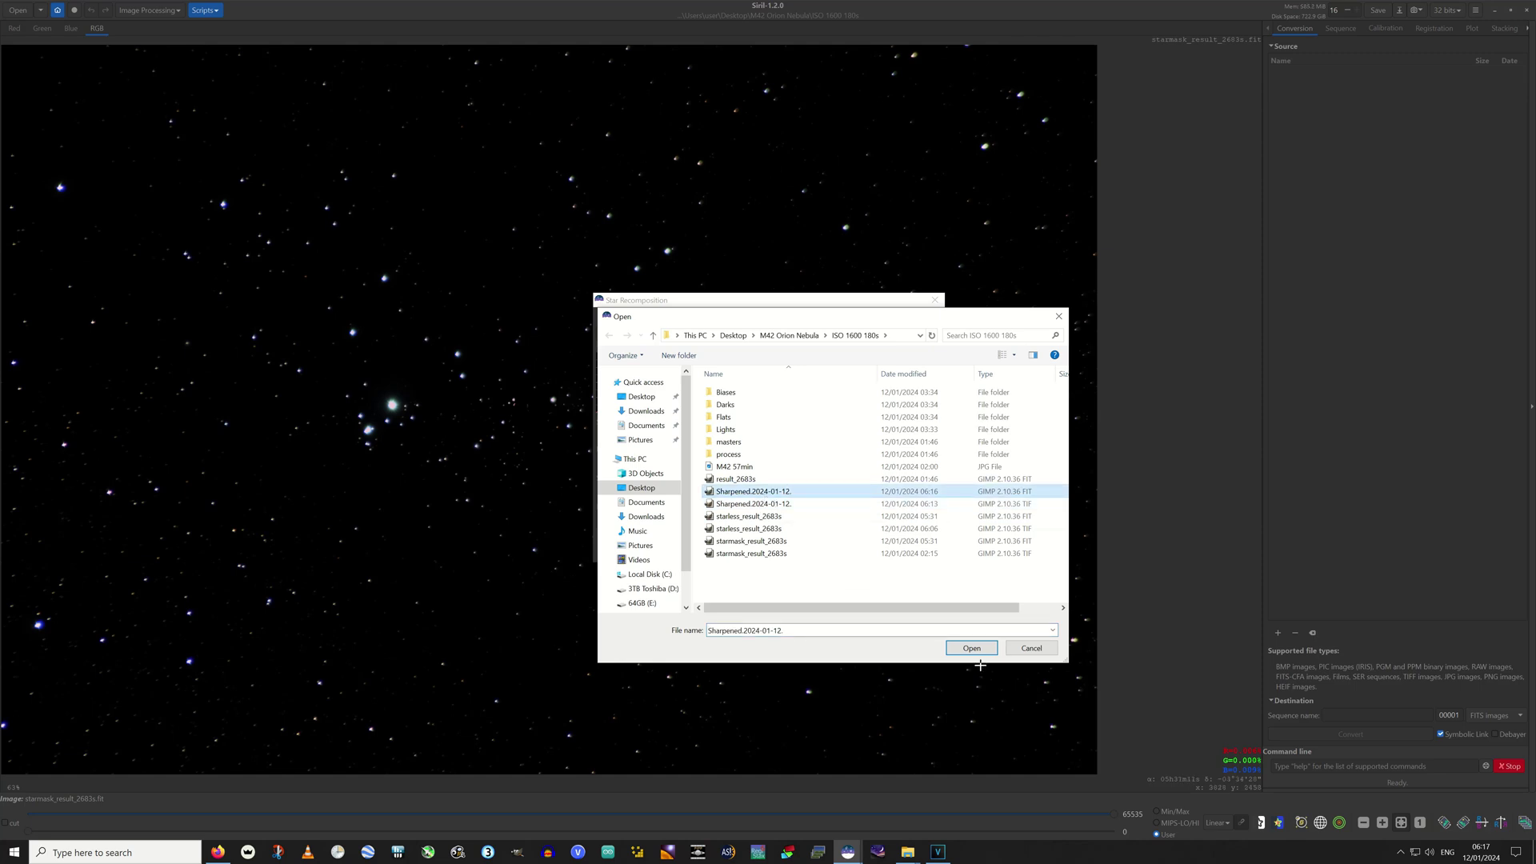
{"action": "left_click", "coordinate": [971, 649]}
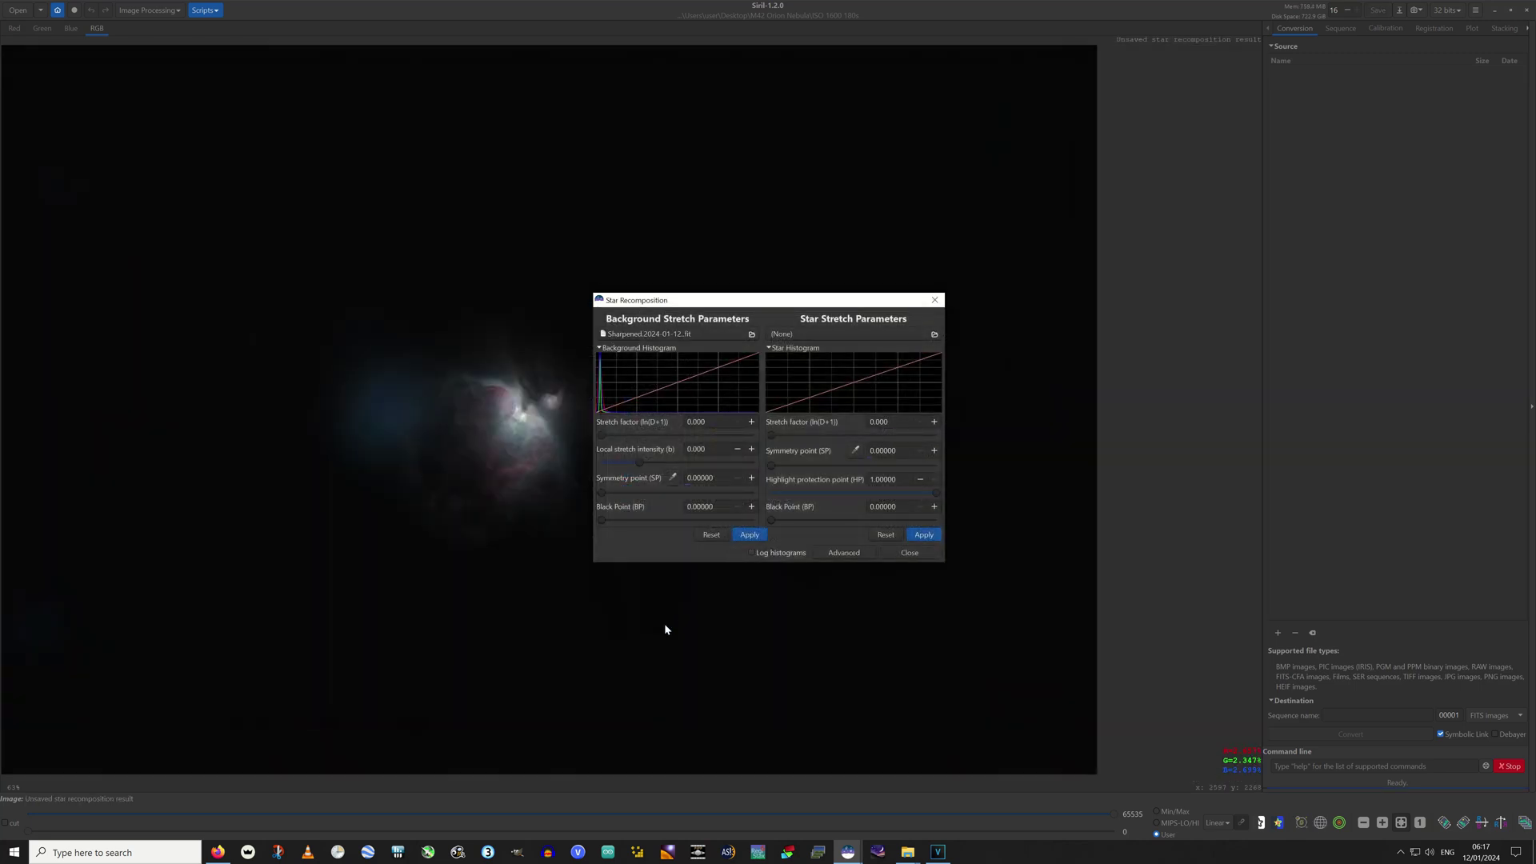
Load starmask_result_2683s.fit as the star image
{"action": "left_click", "coordinate": [935, 334]}
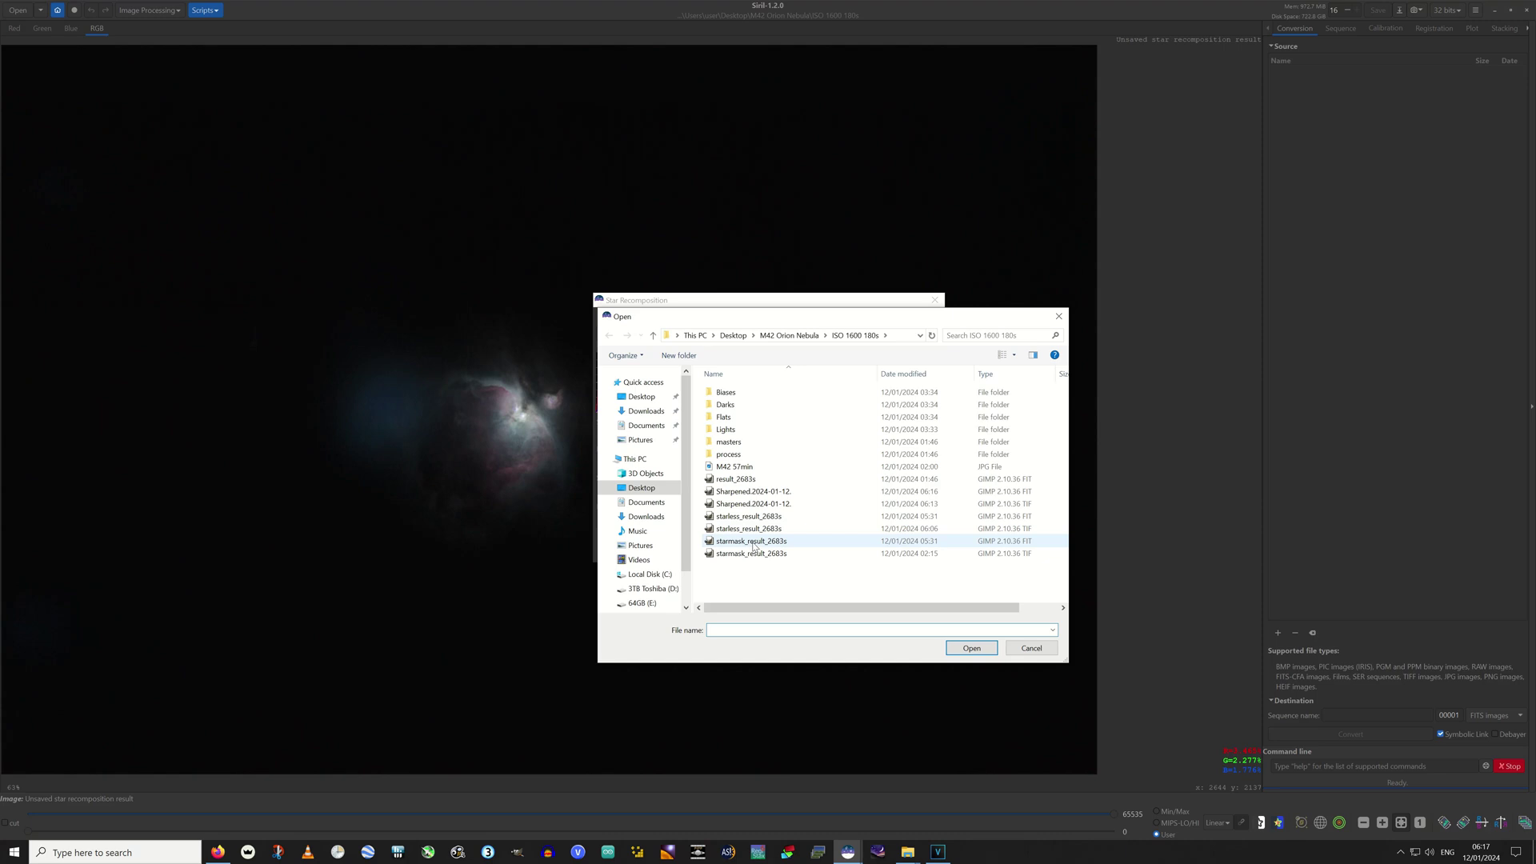
{"action": "left_click", "coordinate": [754, 547]}
{"action": "left_click", "coordinate": [982, 652]}
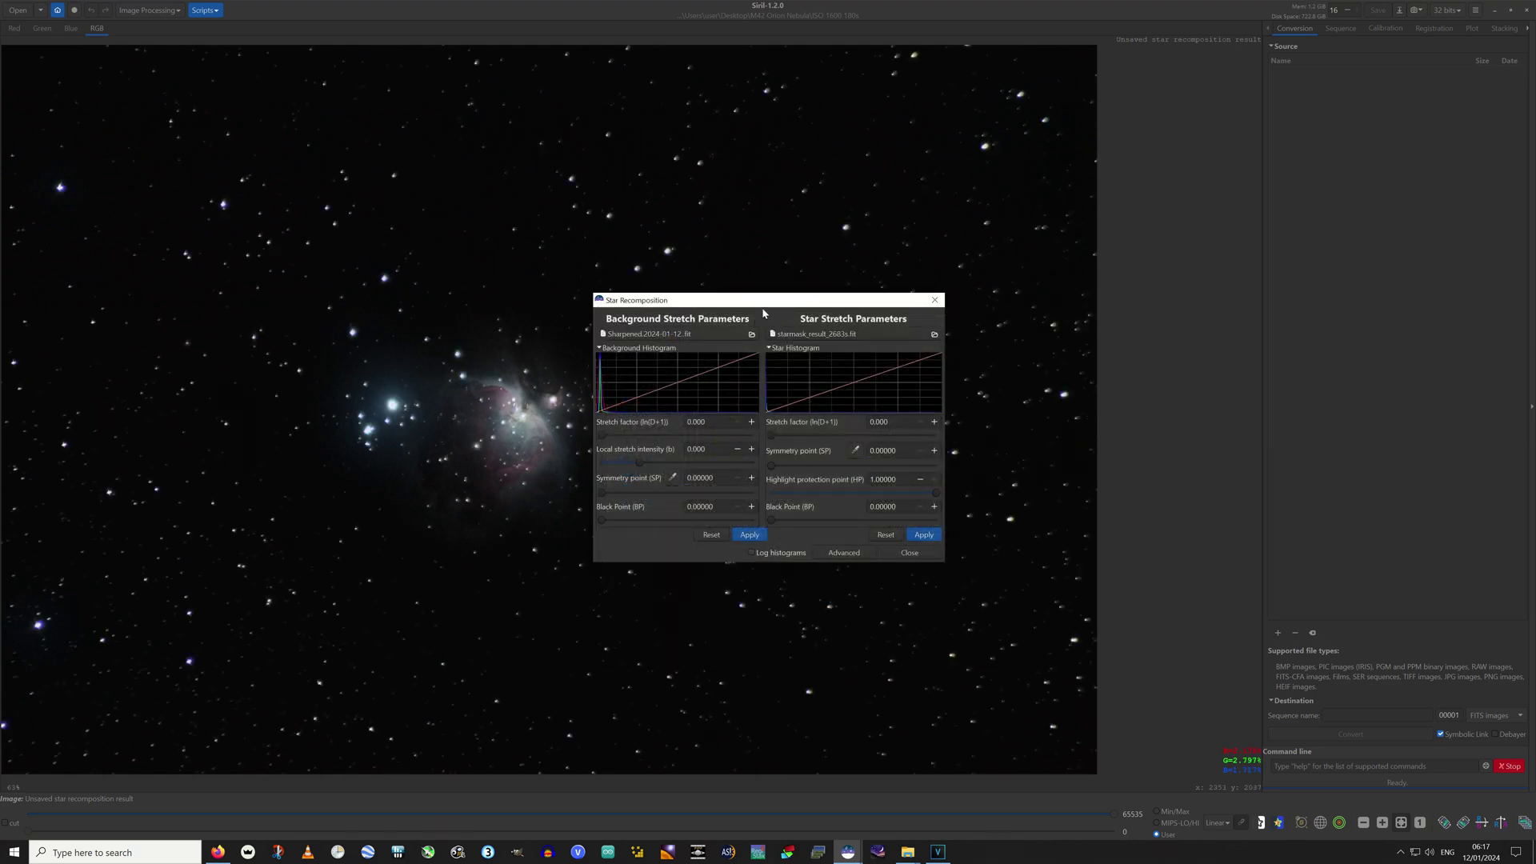
Try the stretch and black point sliders, then apply the recomposition with both stretches at 0.000
{"action": "left_click_drag", "start_coordinate": [774, 301], "coordinate": [1241, 209]}
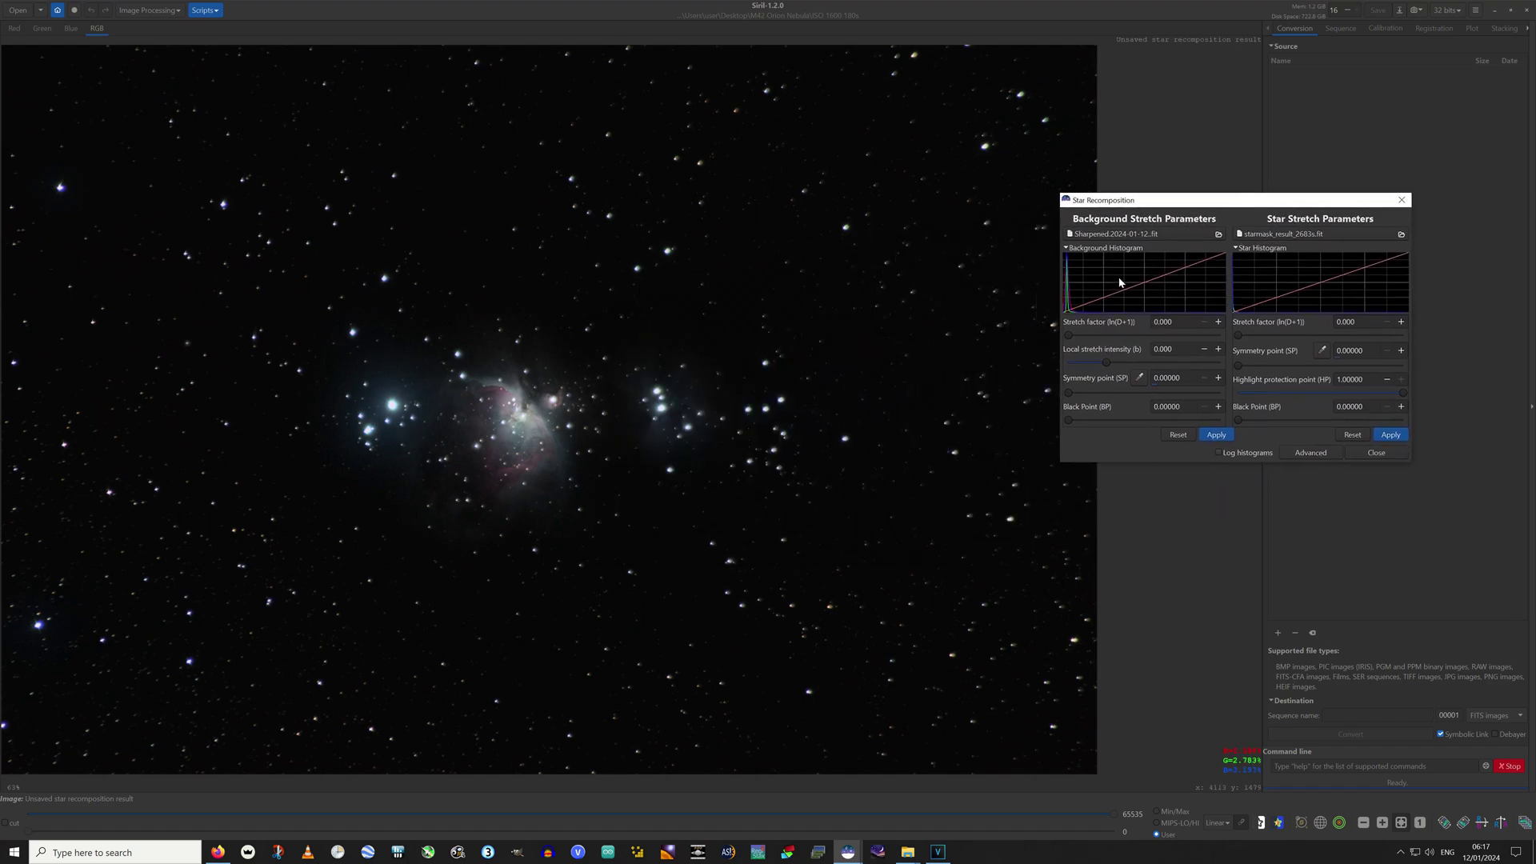
{"action": "left_click_drag", "start_coordinate": [1073, 340], "coordinate": [1079, 339]}
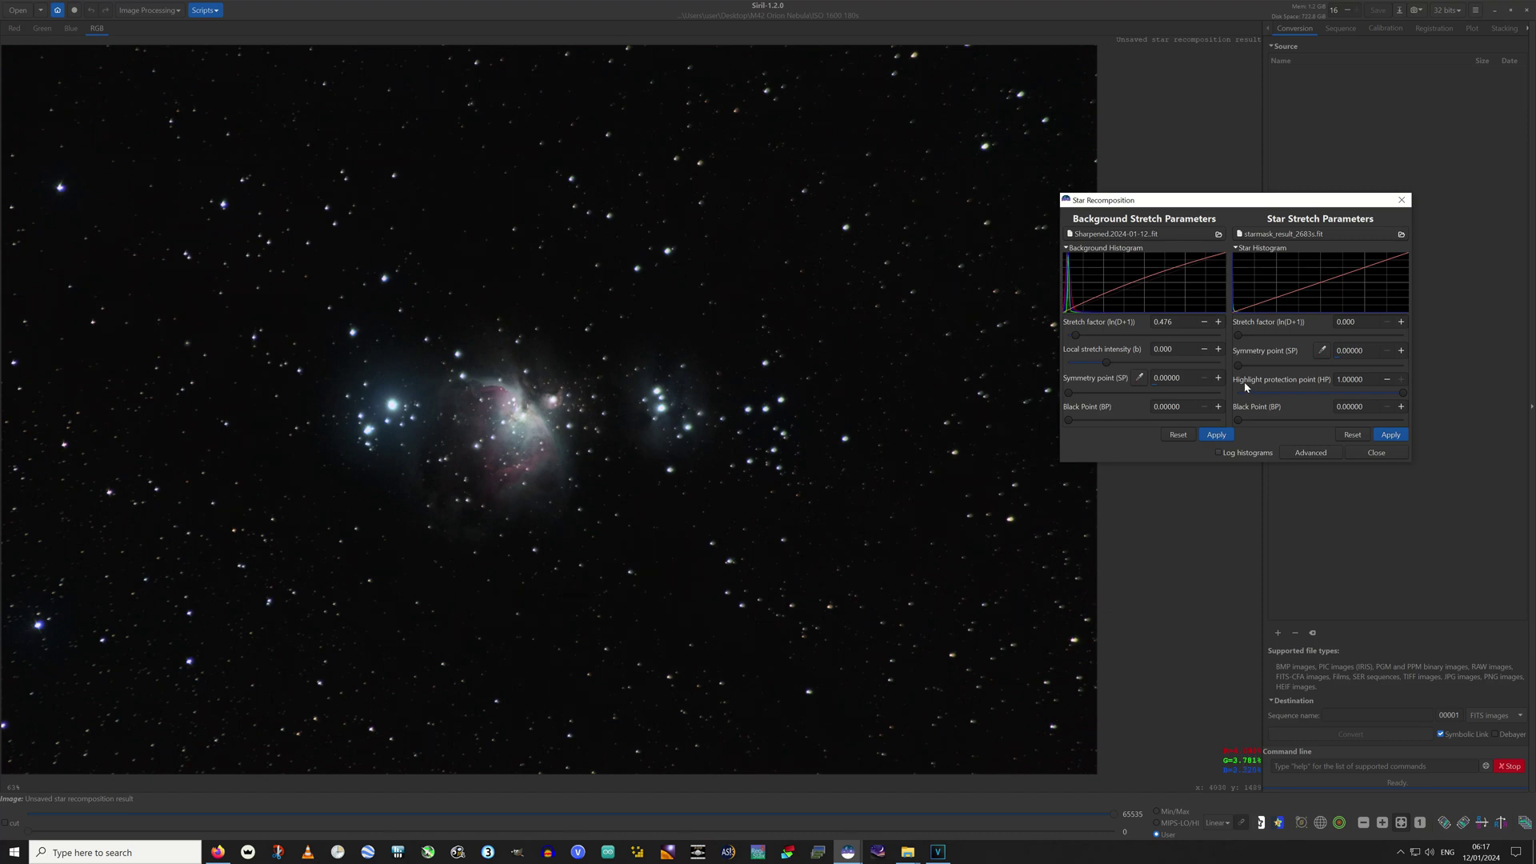
{"action": "mouse_move", "coordinate": [1239, 420]}
{"action": "left_mouse_down"}
{"action": "mouse_move", "coordinate": [1253, 422]}
{"action": "mouse_move", "coordinate": [1231, 420]}
{"action": "left_mouse_up"}
{"action": "left_click_drag", "start_coordinate": [1239, 335], "coordinate": [1272, 340]}
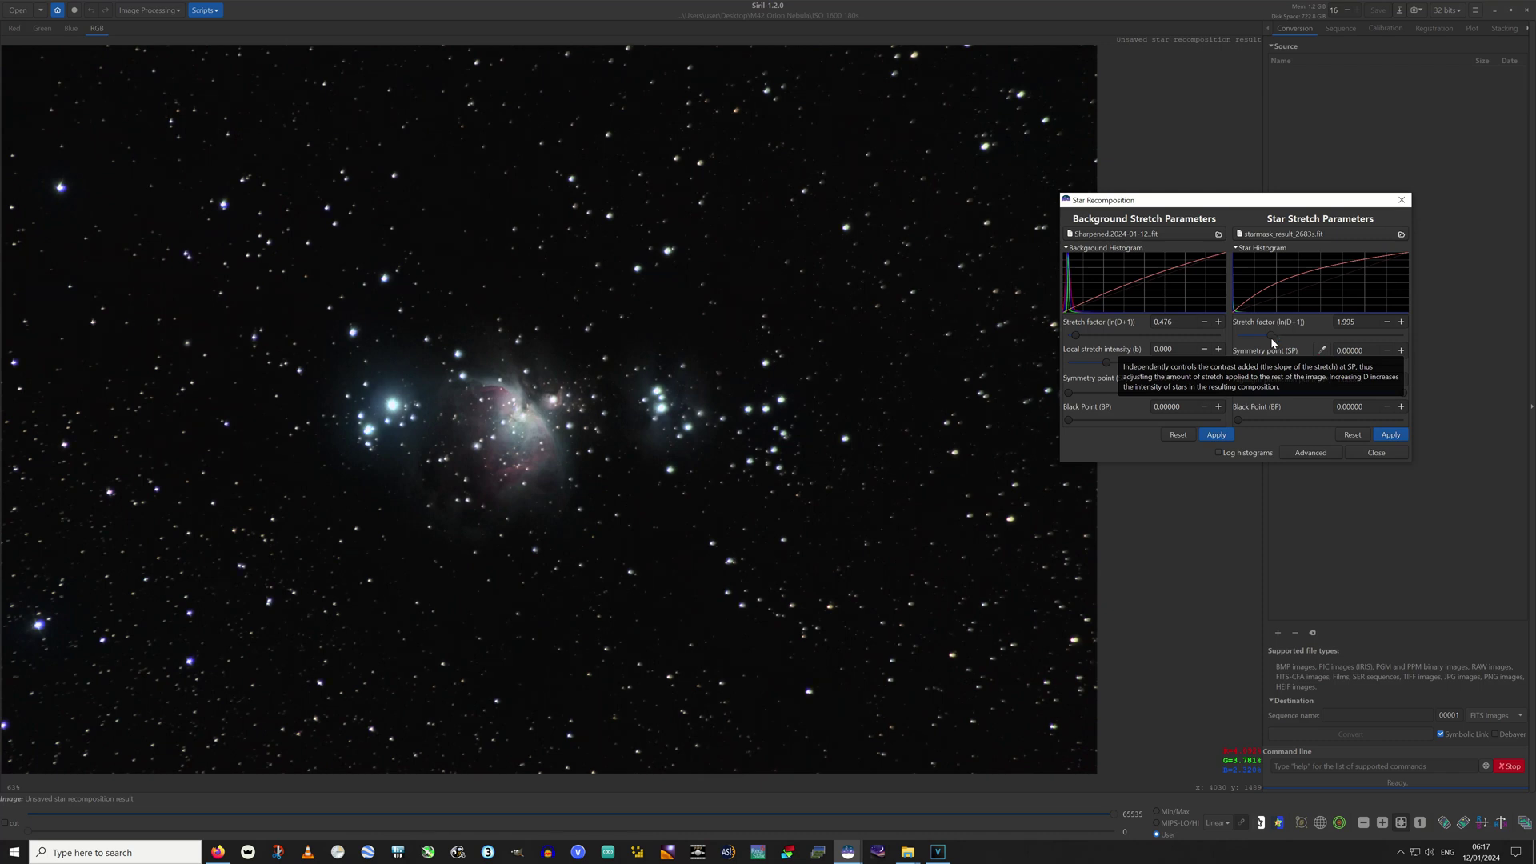
{"action": "left_click_drag", "start_coordinate": [1273, 342], "coordinate": [1233, 338]}
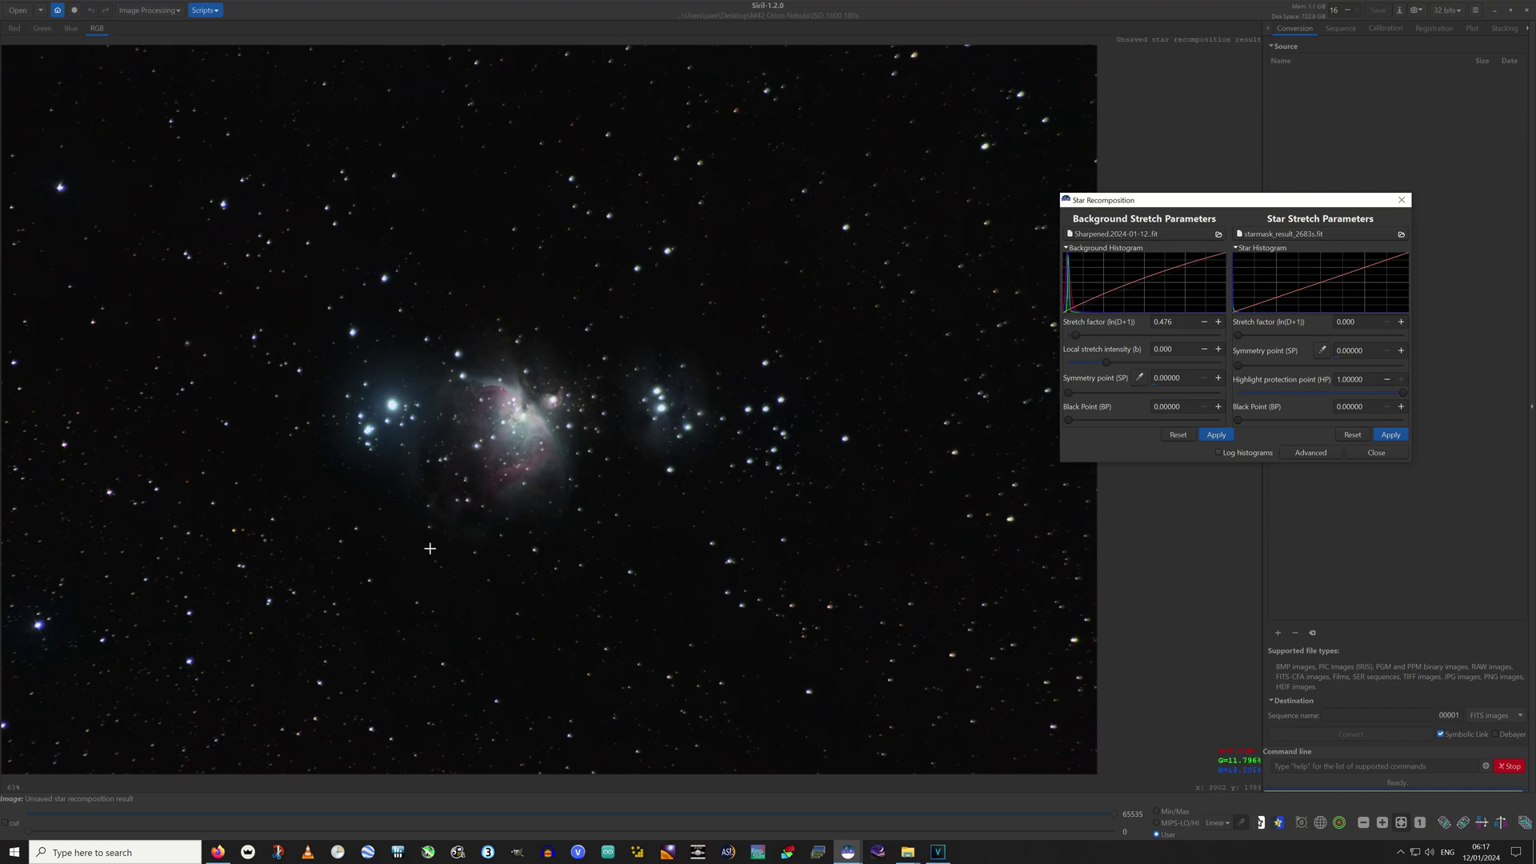
{"action": "left_click", "coordinate": [1210, 436]}
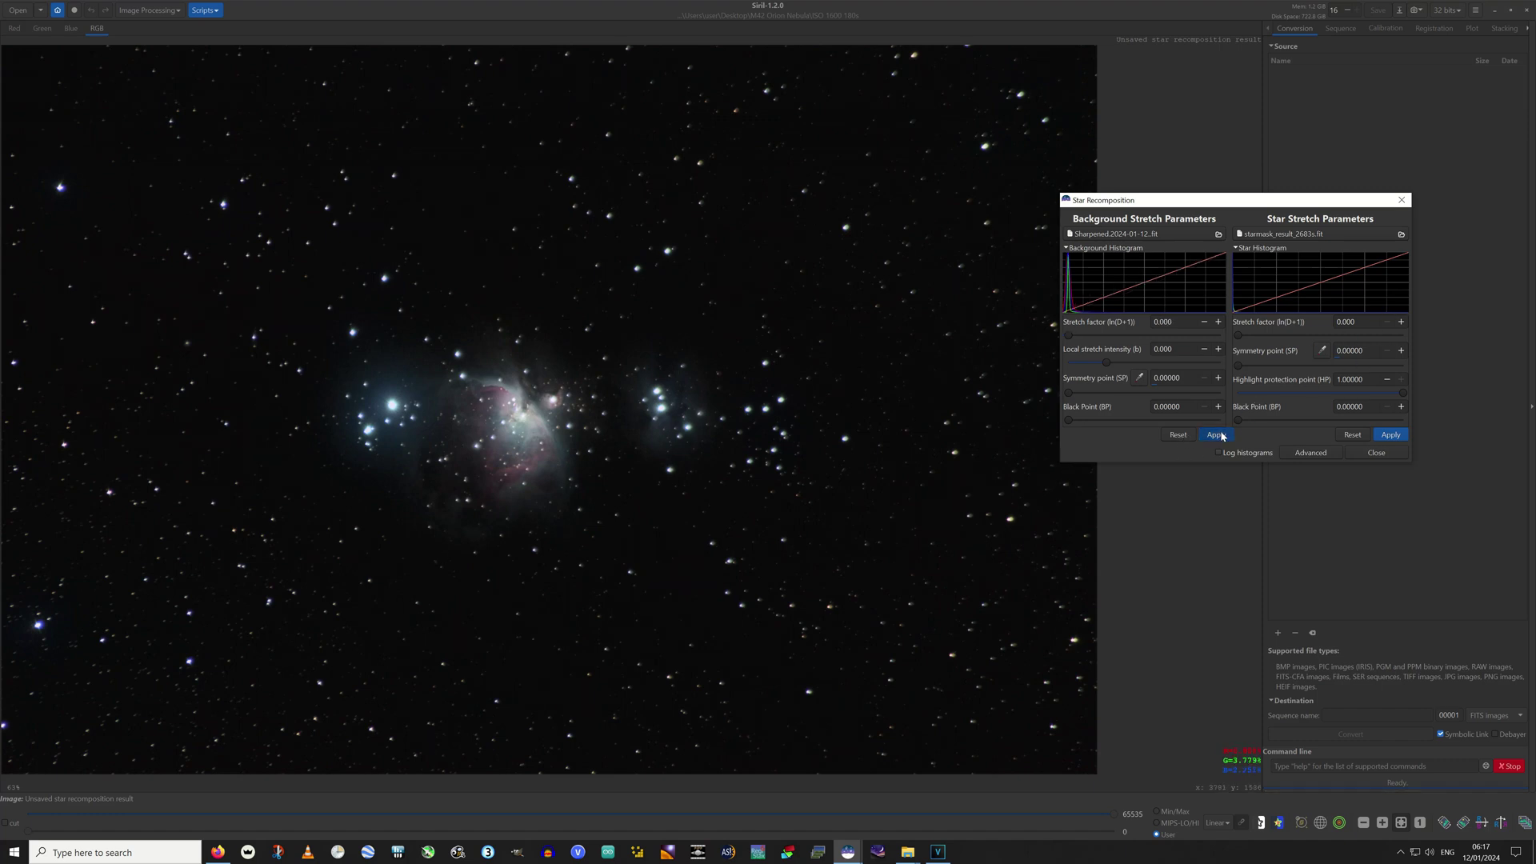
{"action": "left_click", "coordinate": [1377, 452]}
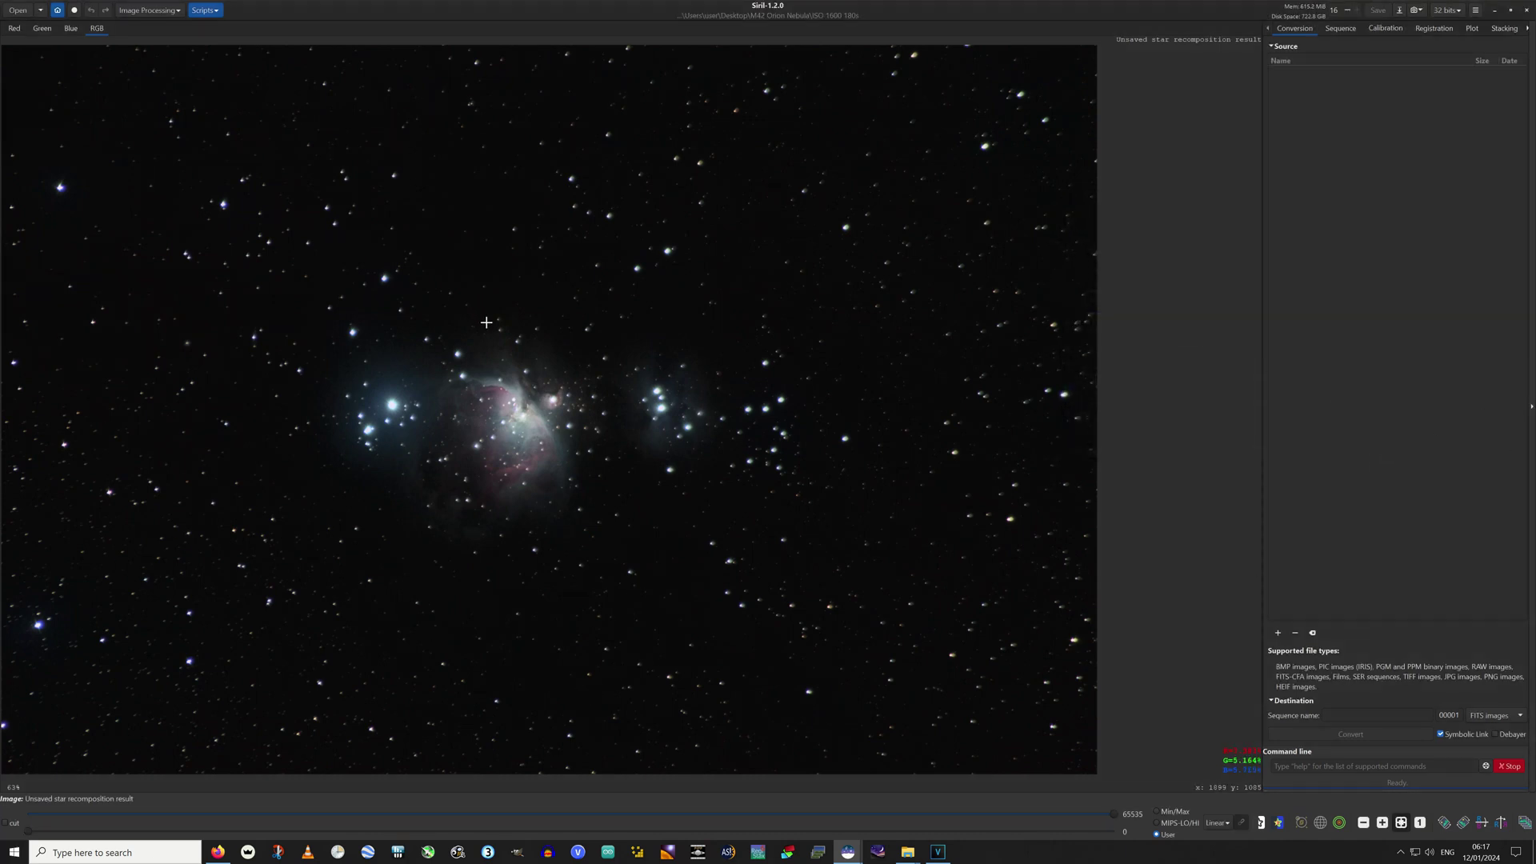
Save the recombined image as M42.jpg with the default JPEG options, then close Siril
{"action": "left_click", "coordinate": [1398, 10]}
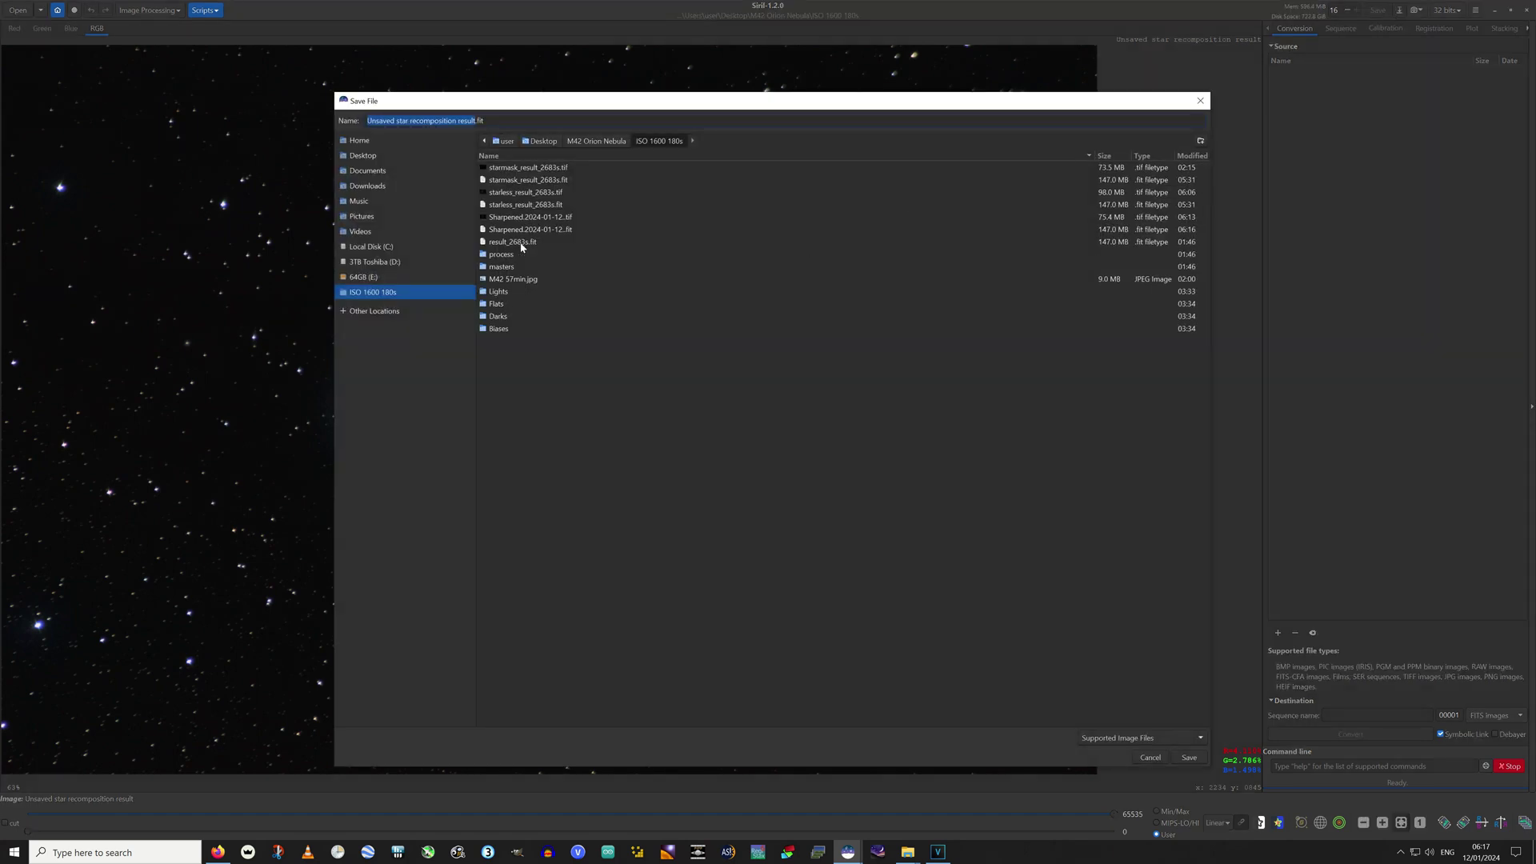
{"action": "left_click", "coordinate": [489, 120]}
{"action": "left_click_drag", "start_coordinate": [485, 120], "coordinate": [363, 121]}
{"action": "type", "text": "M42"}
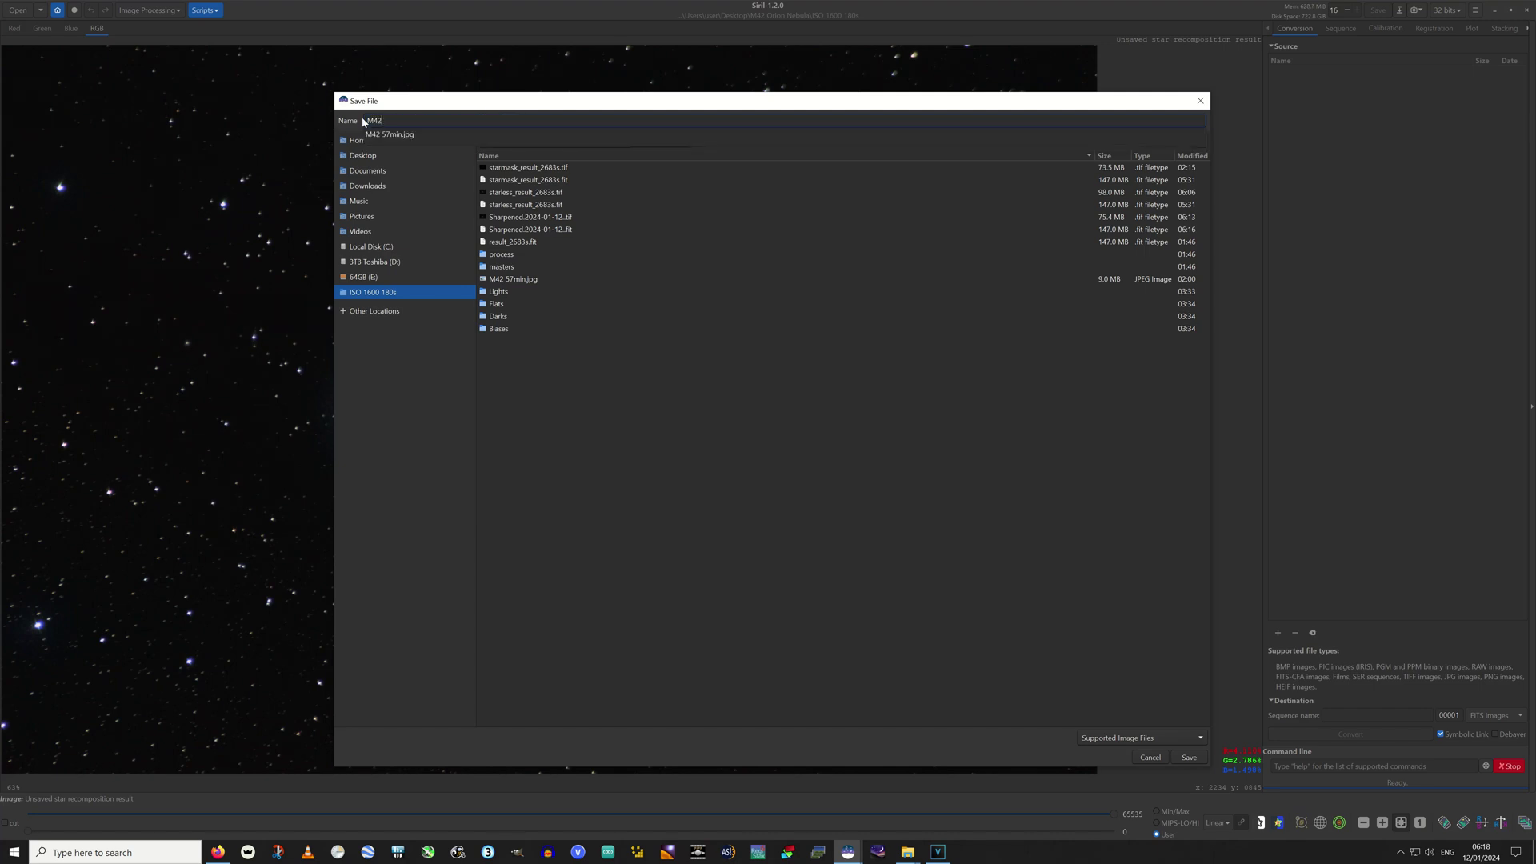
{"action": "type", "text": ".jpg"}
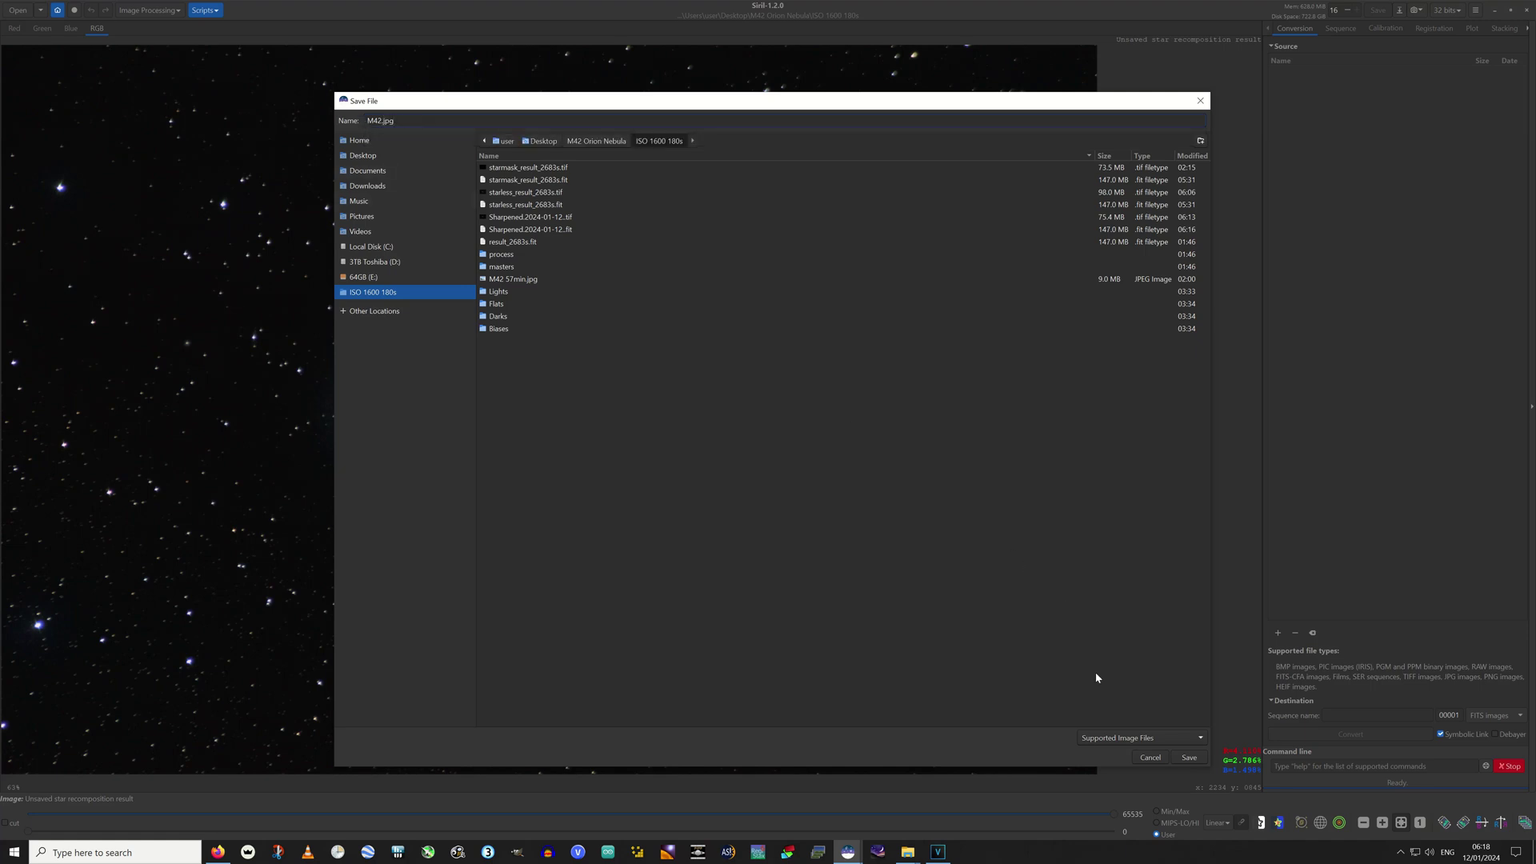
{"action": "left_click", "coordinate": [1189, 756]}
{"action": "left_click", "coordinate": [836, 510]}
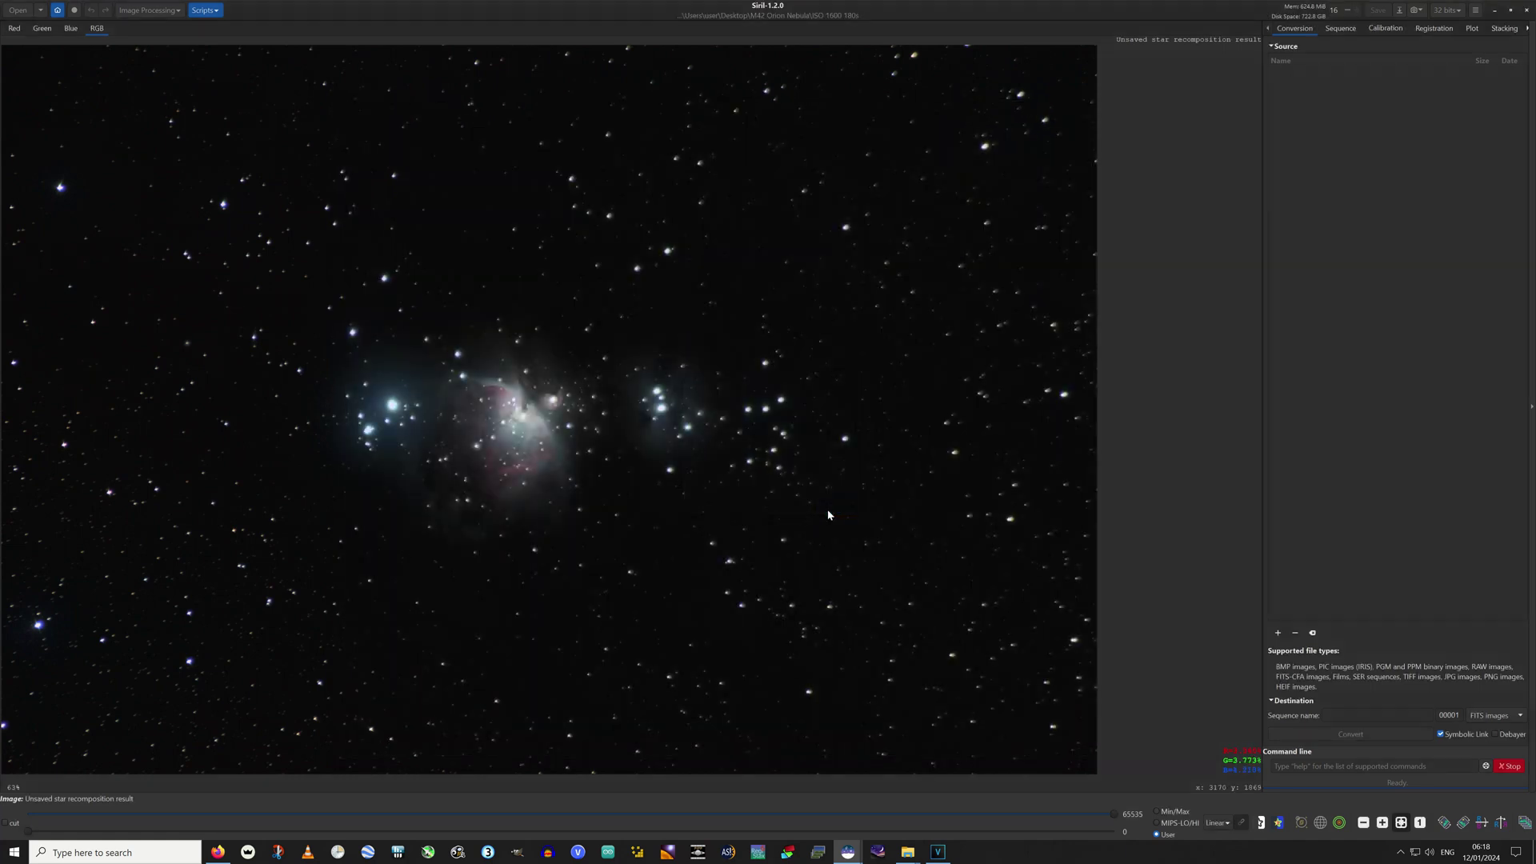
{"action": "left_click", "coordinate": [1532, 4]}
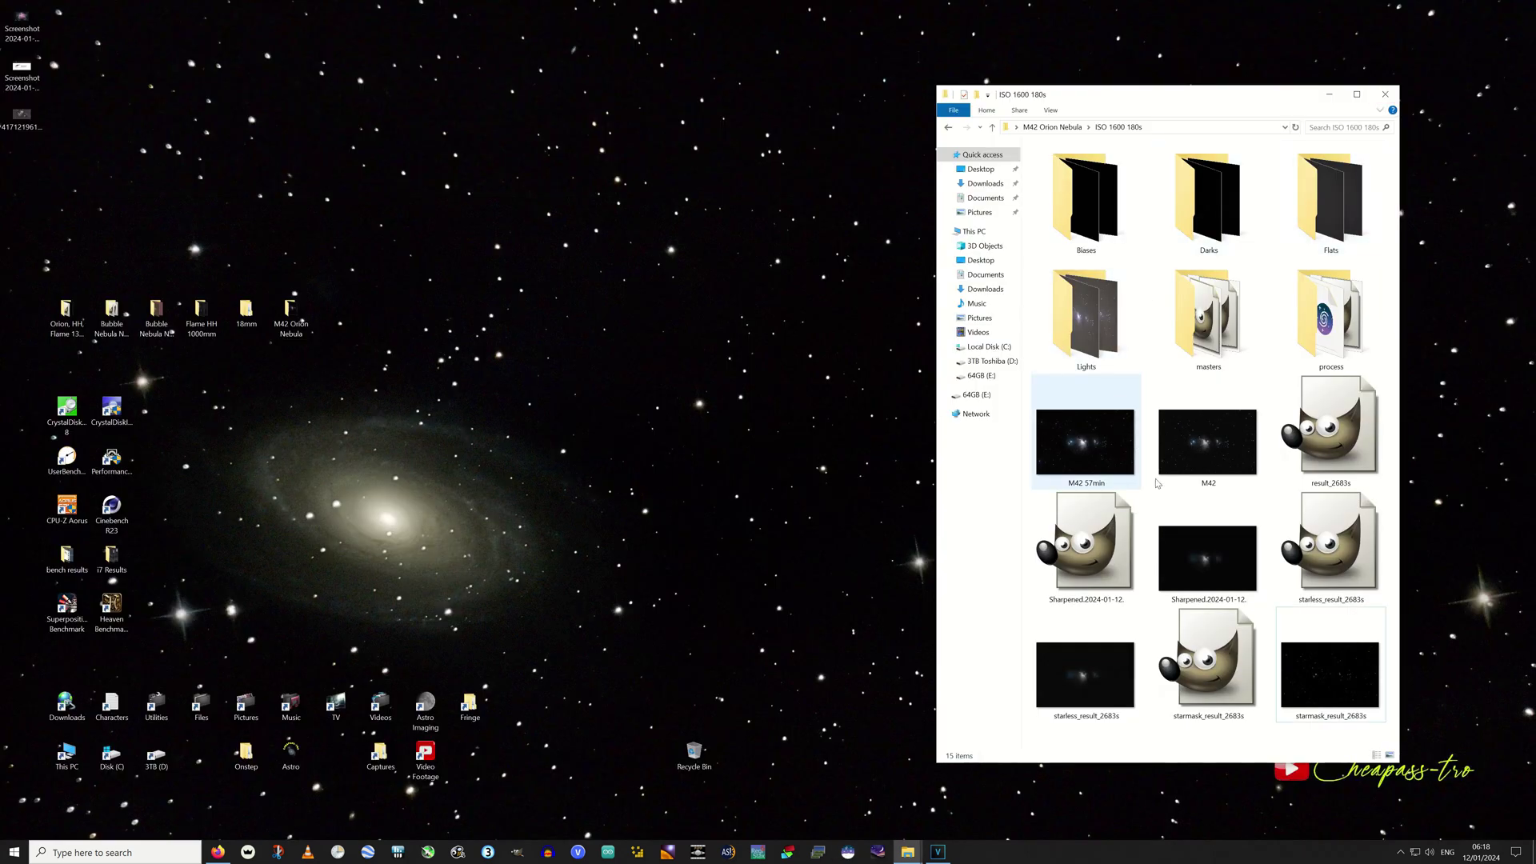
View M42.jpg full-size in the photo viewer, then close it
{"action": "double_click", "coordinate": [1207, 442]}
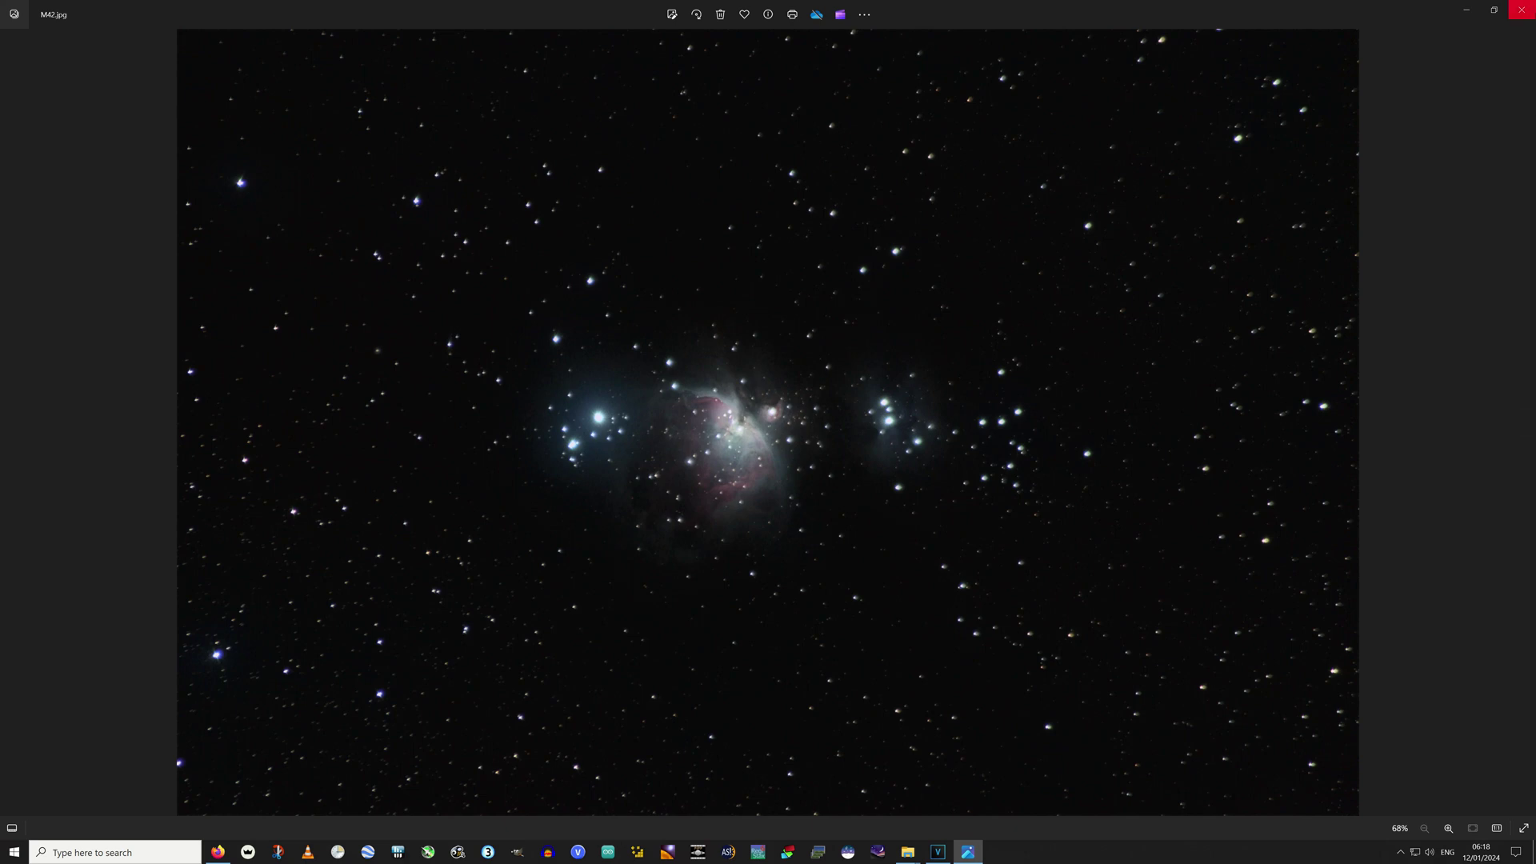
{"action": "left_click", "coordinate": [1522, 9]}
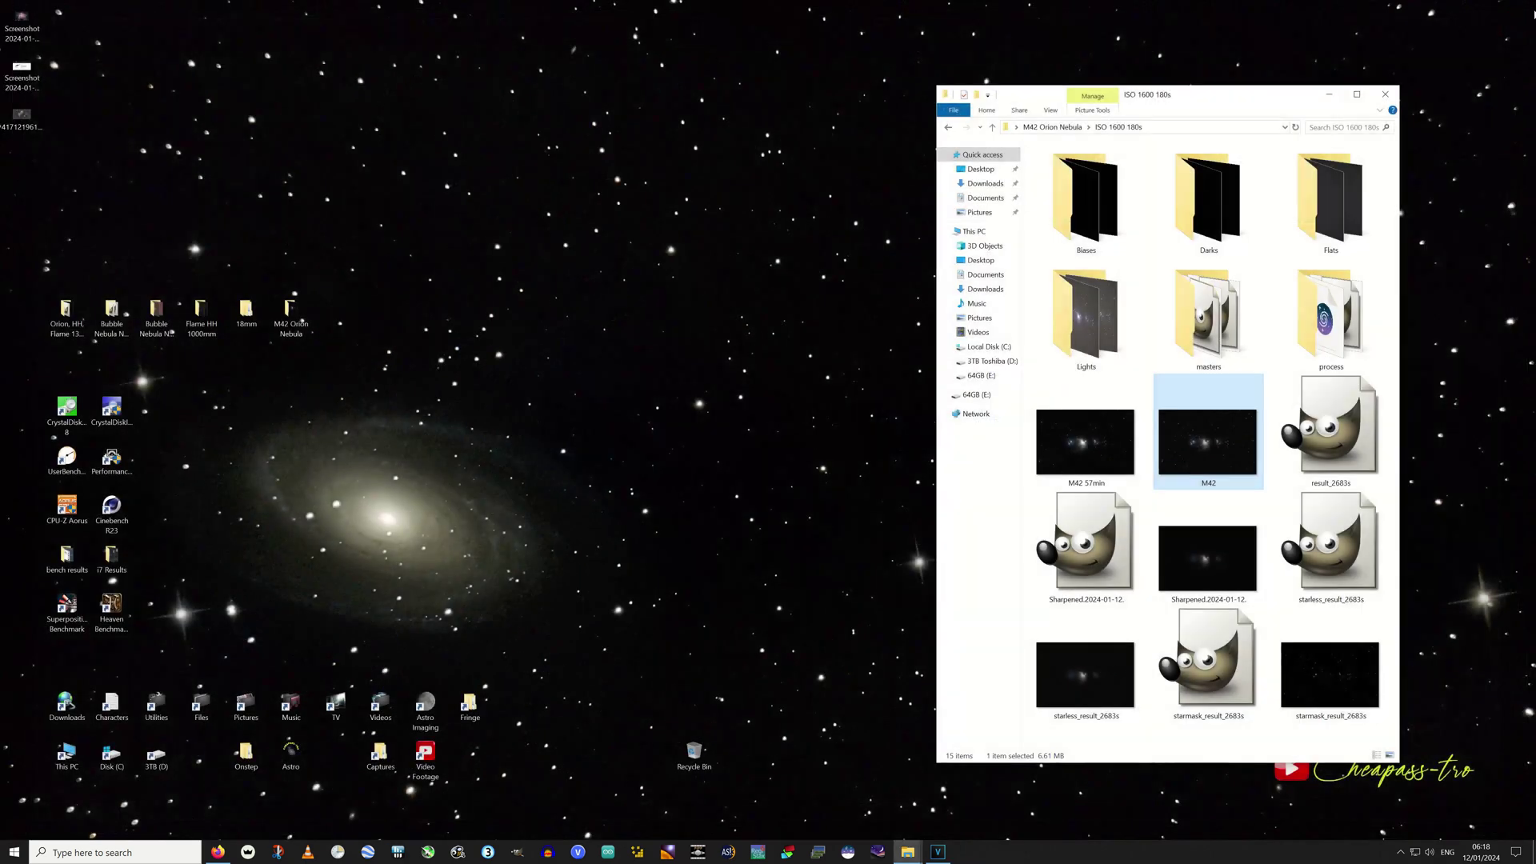
Close the File Explorer window showing the 'ISO 1600 180s' folder, leaving the desktop visible
{"action": "left_click", "coordinate": [1385, 94]}
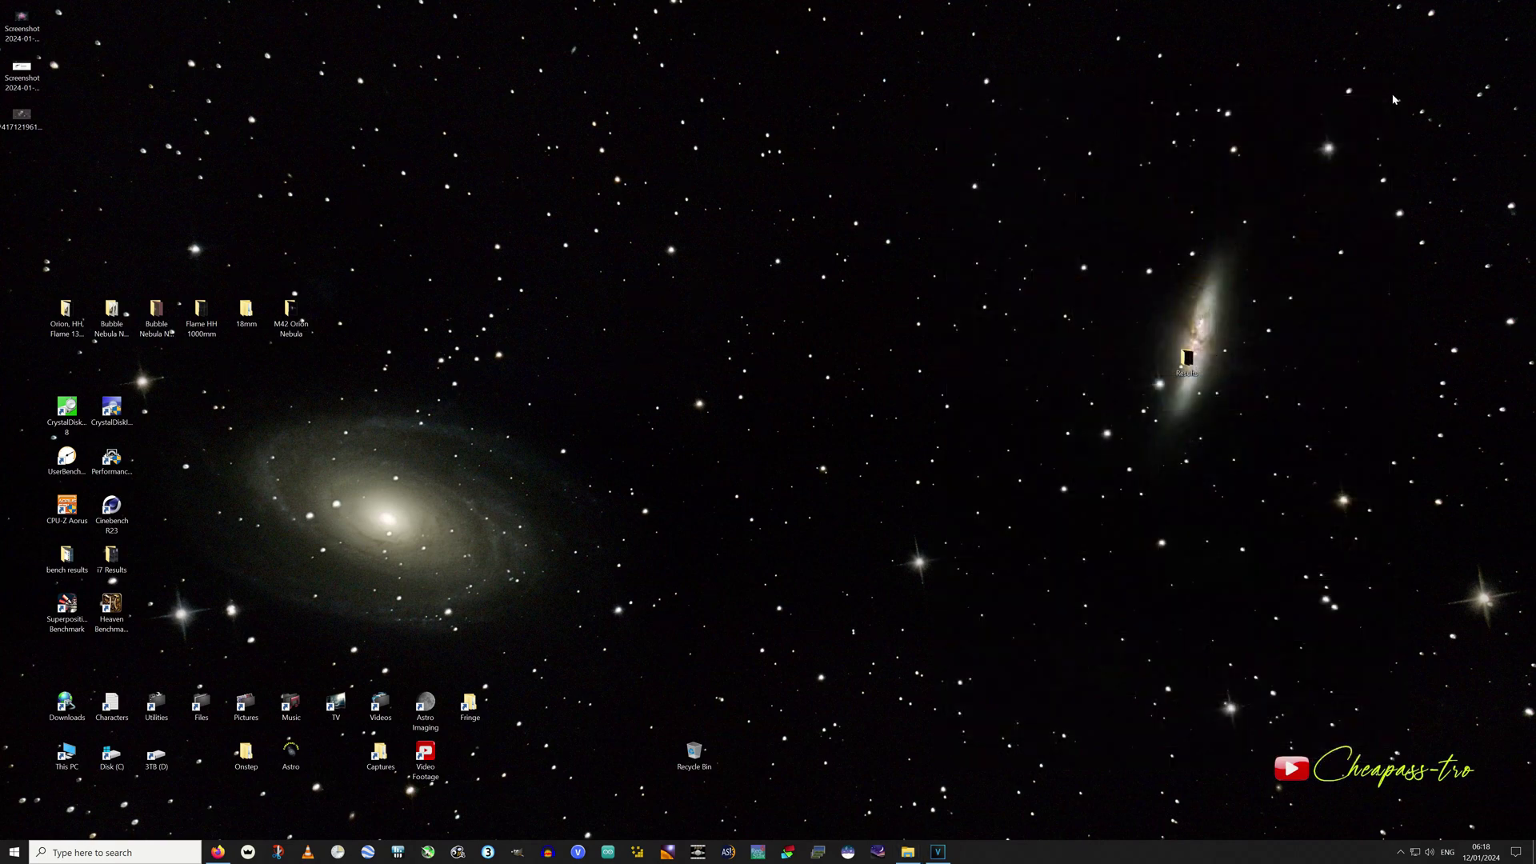